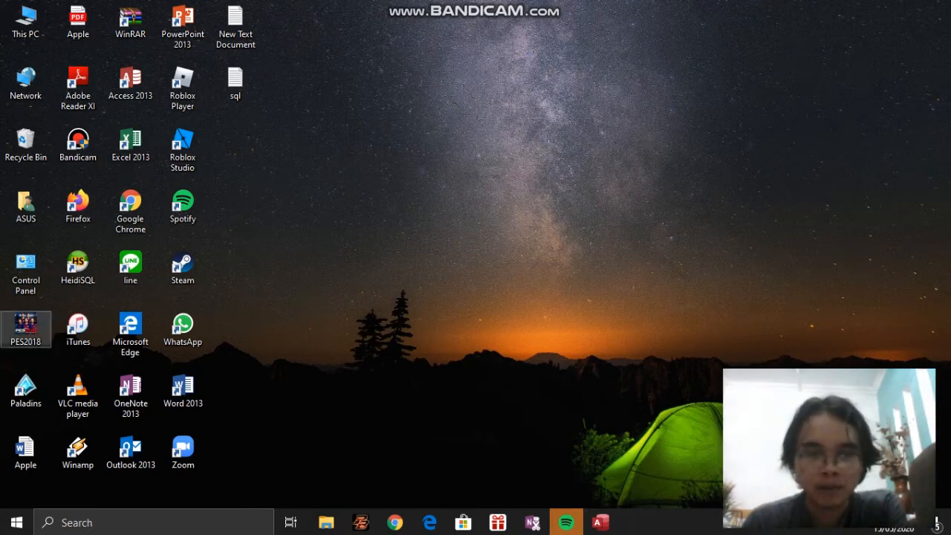
# Switch to Access and open TABEL ABSEN in Design View as read-only
pyautogui.click(600, 523)
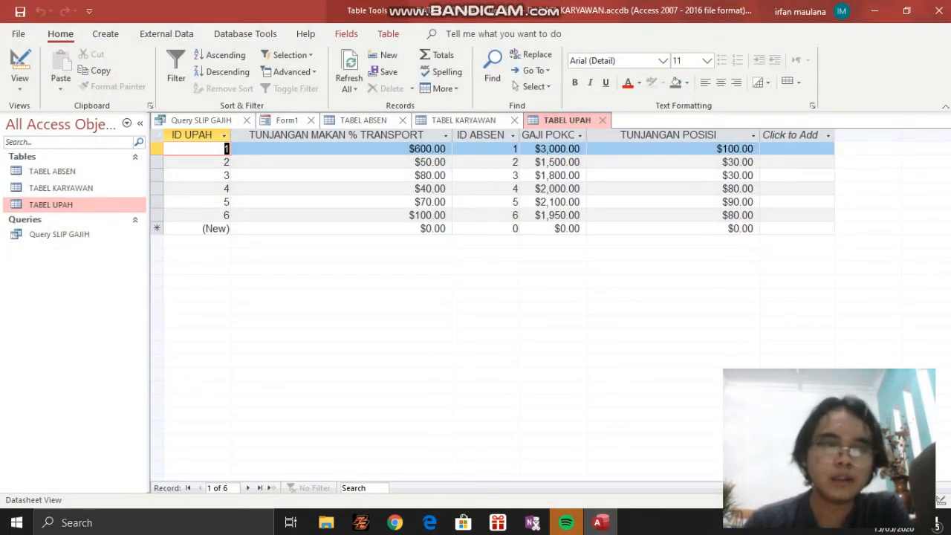
pyautogui.click(74, 171)
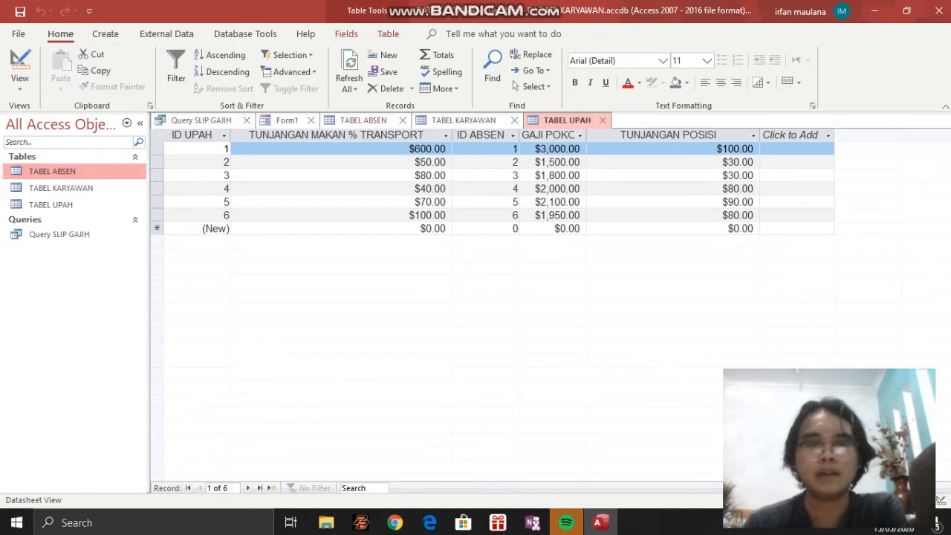
pyautogui.doubleClick(74, 171)
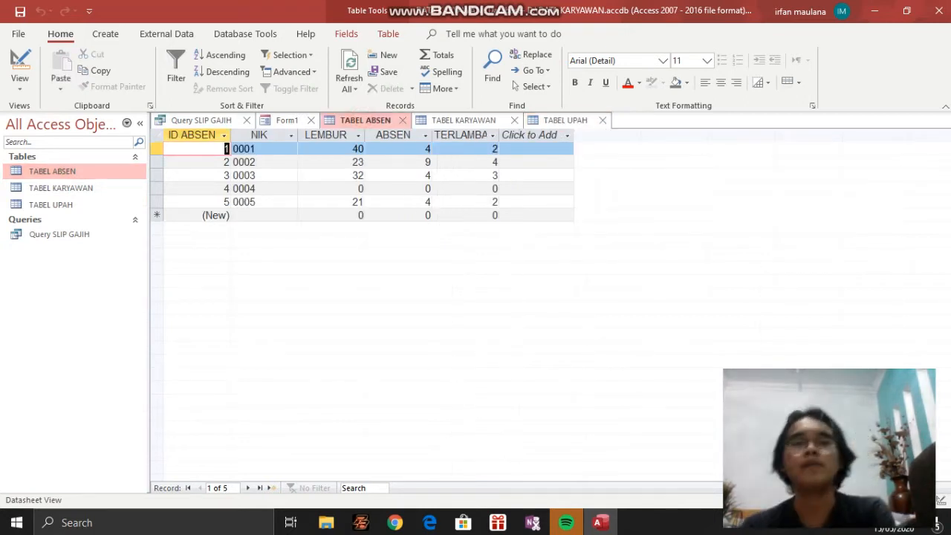
pyautogui.click(21, 83)
pyautogui.click(63, 149)
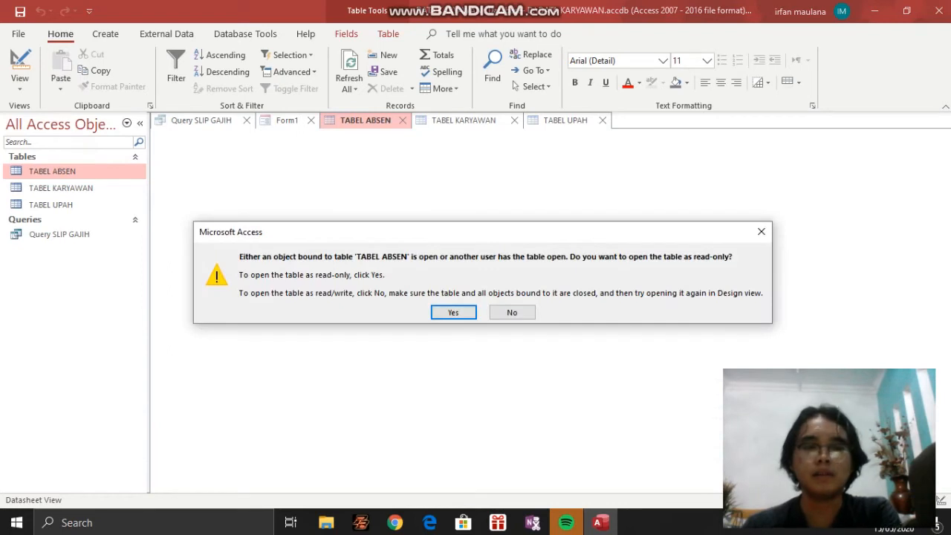
pyautogui.click(453, 312)
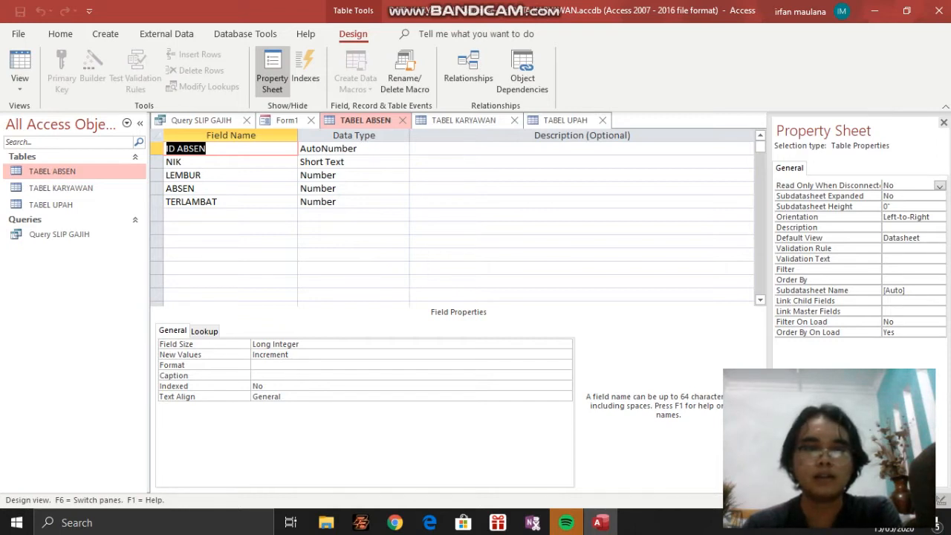
# Examine the data types of the TABEL ABSEN fields, from ID ABSEN and NIK through LEMBUR, ABSEN and TERLAMBAT
pyautogui.click(362, 150)
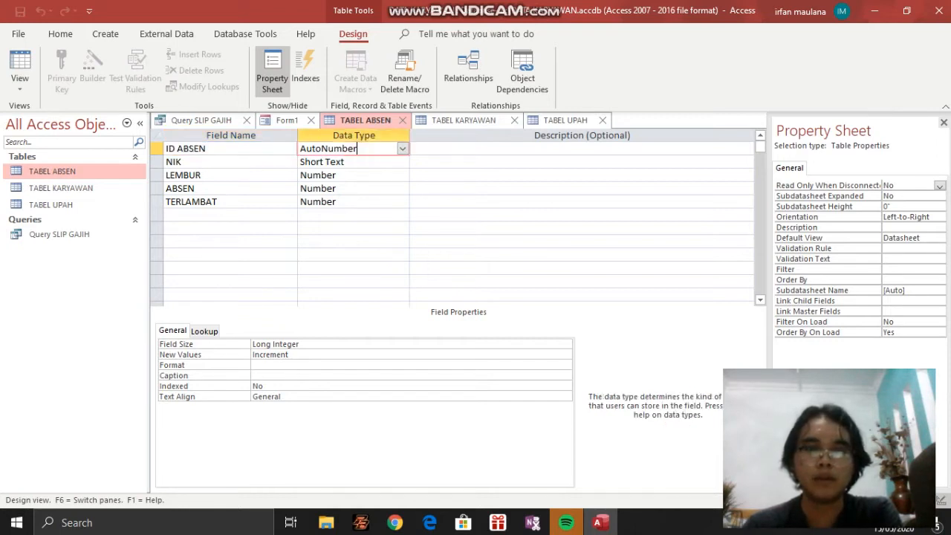
pyautogui.click(331, 163)
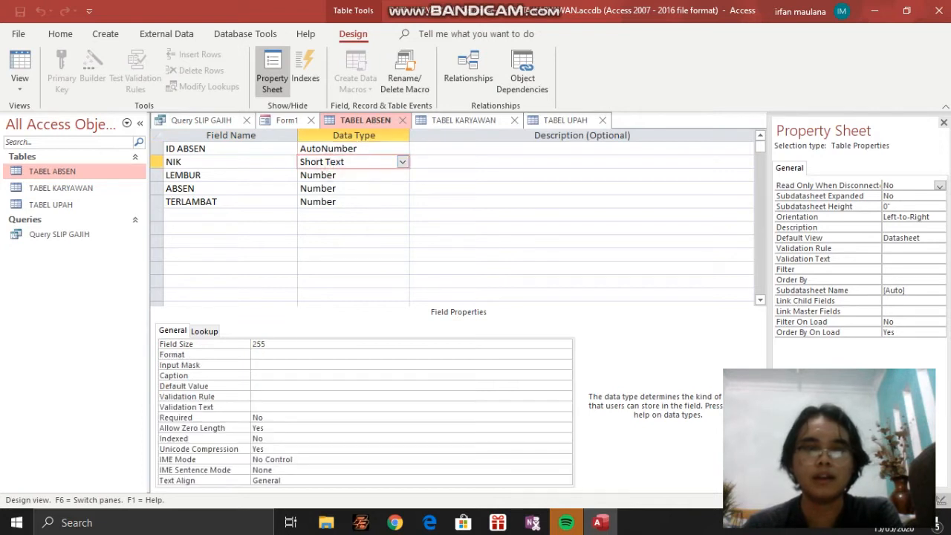
pyautogui.click(334, 175)
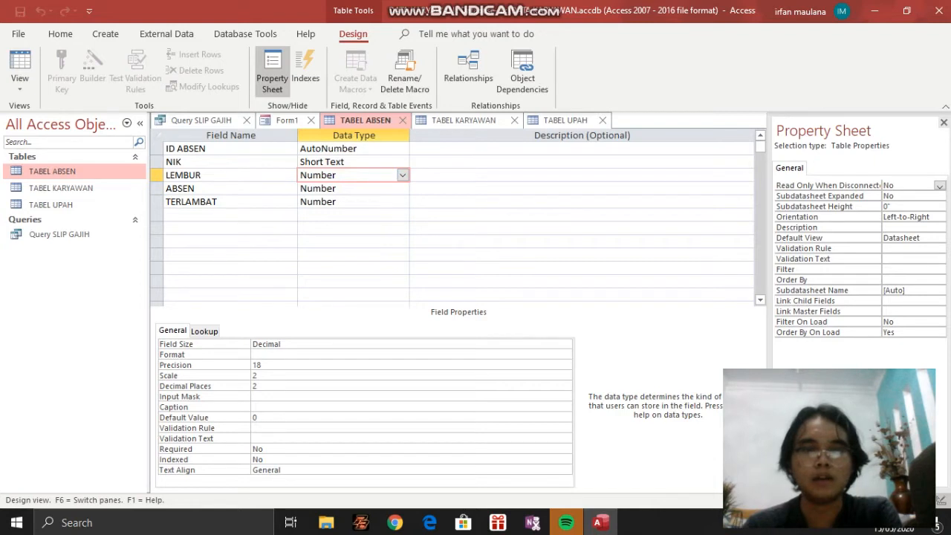
pyautogui.click(336, 202)
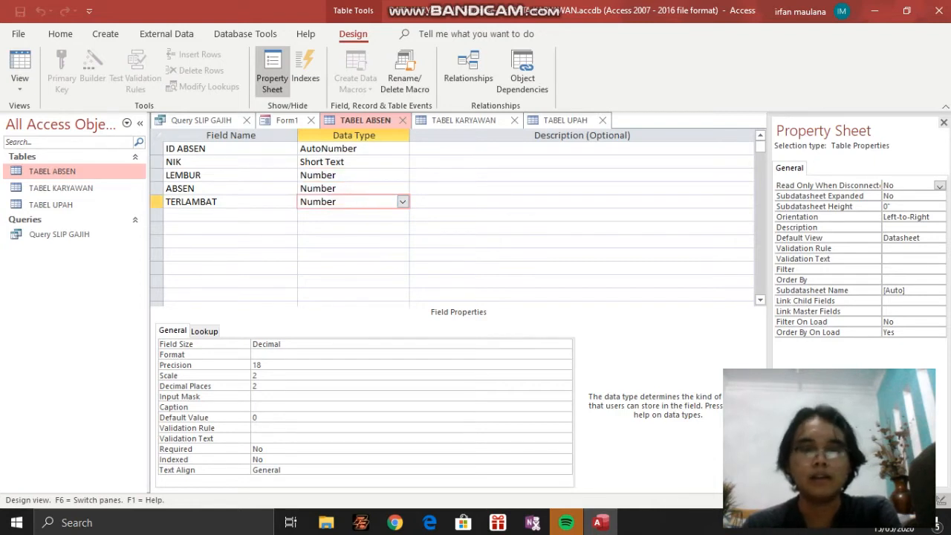
pyautogui.click(352, 175)
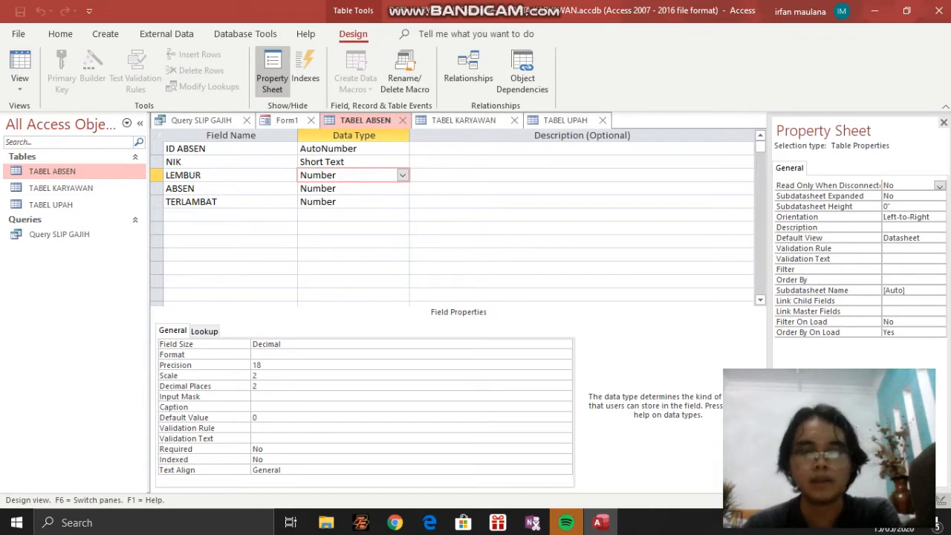
pyautogui.click(325, 189)
pyautogui.click(338, 202)
pyautogui.click(347, 188)
pyautogui.click(339, 202)
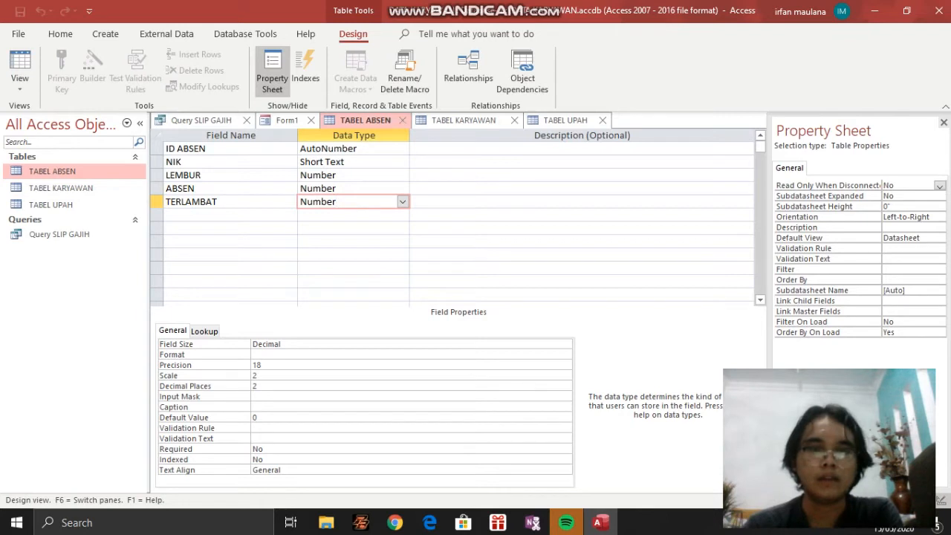
# Return TABEL ABSEN to Datasheet View and bring up the records of TABEL KARYAWAN
pyautogui.click(19, 83)
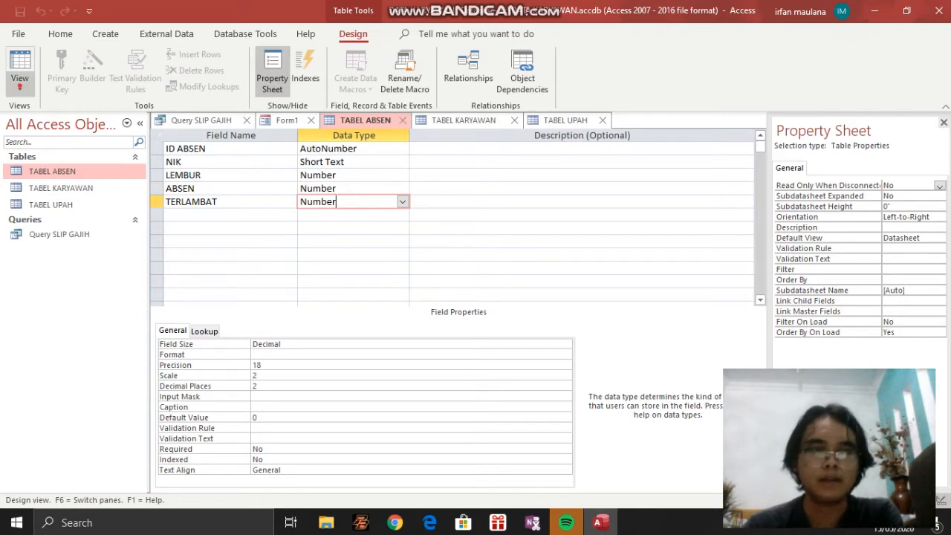
pyautogui.click(59, 58)
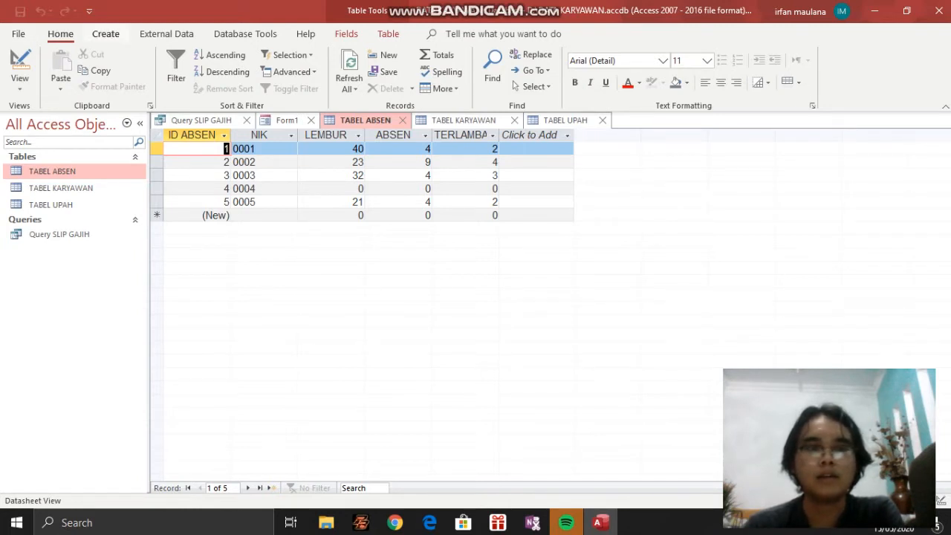
pyautogui.click(106, 34)
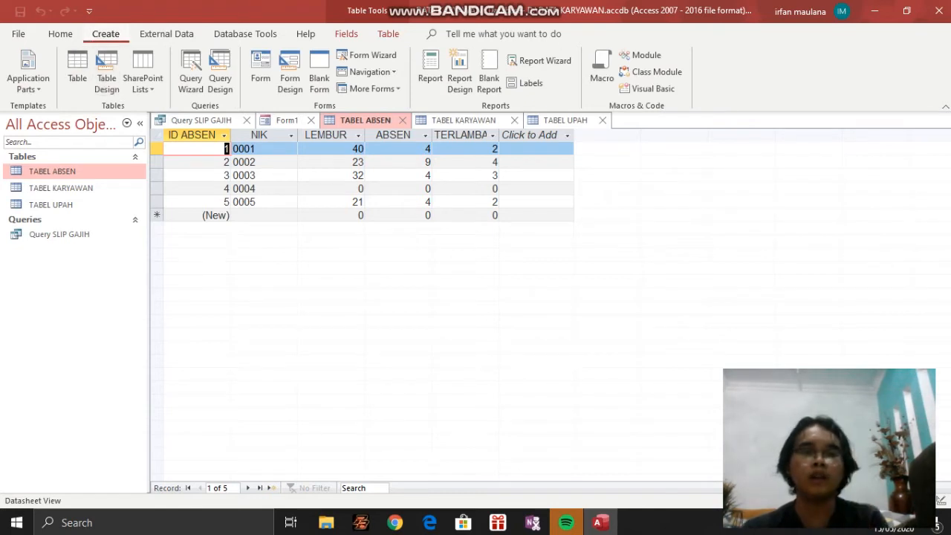
pyautogui.click(60, 34)
pyautogui.click(463, 120)
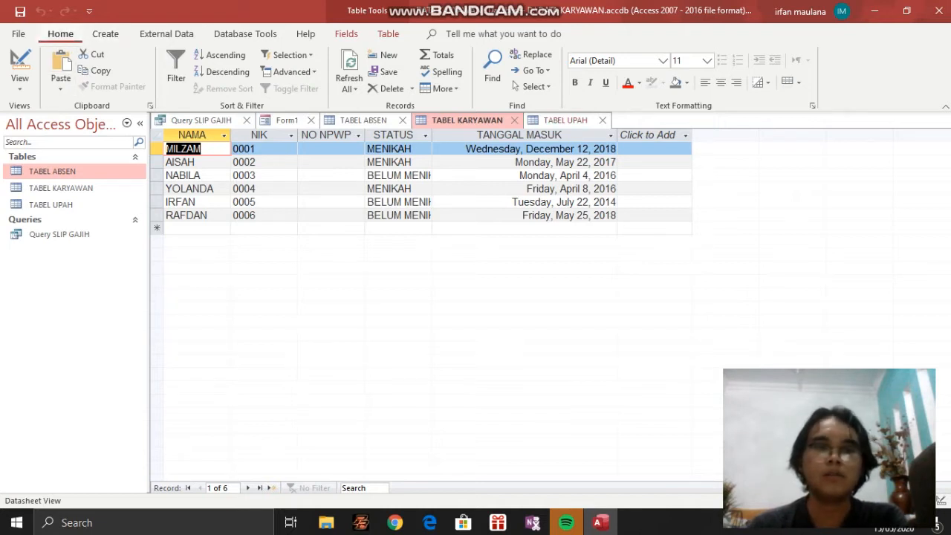
# Display the records of TABEL UPAH
pyautogui.click(103, 35)
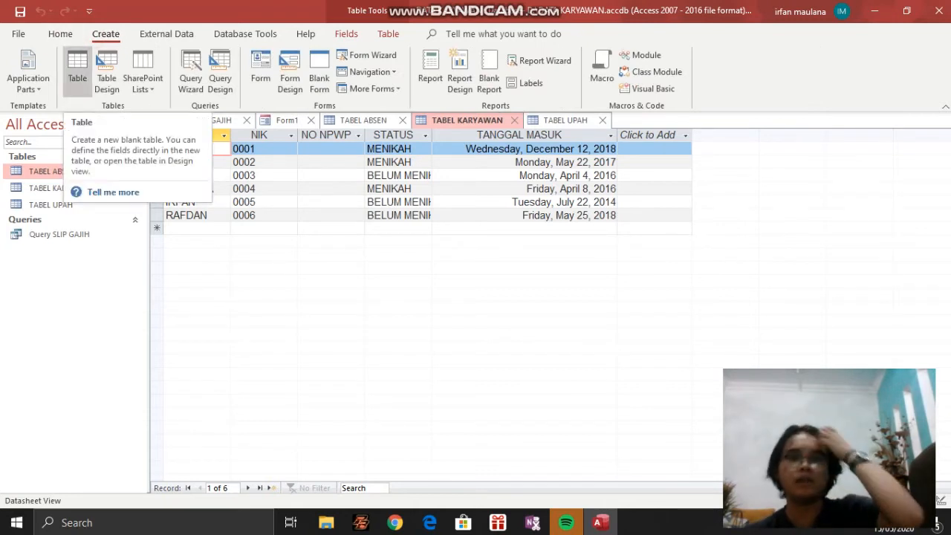
pyautogui.click(66, 205)
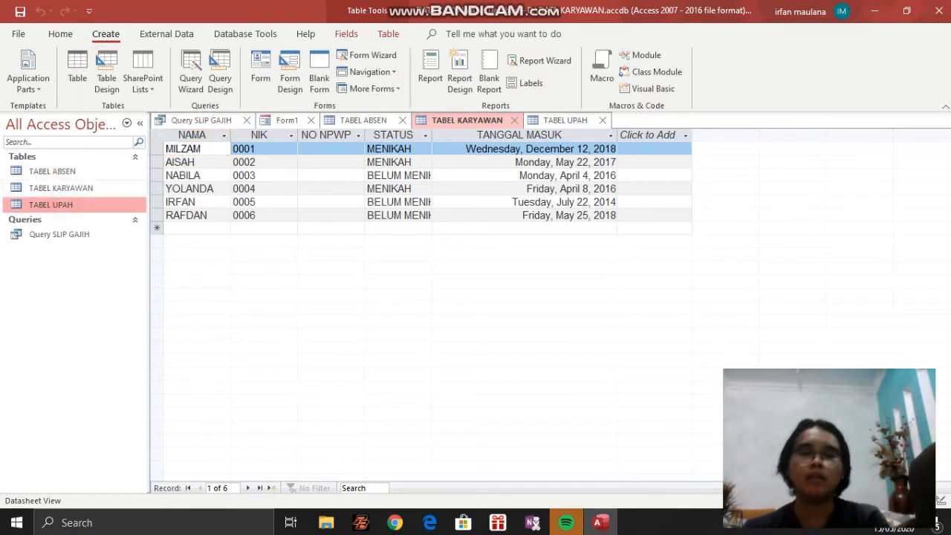
pyautogui.doubleClick(65, 205)
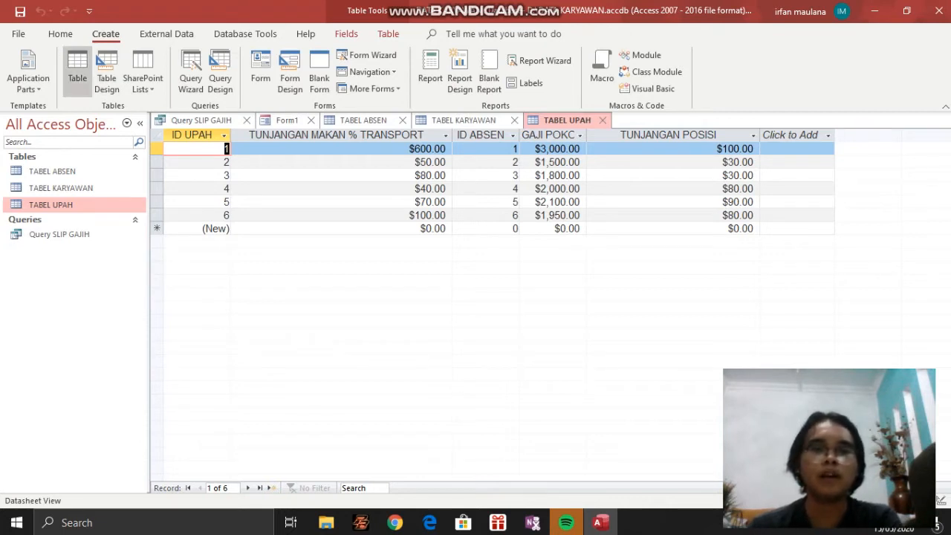
pyautogui.click(60, 34)
pyautogui.click(106, 33)
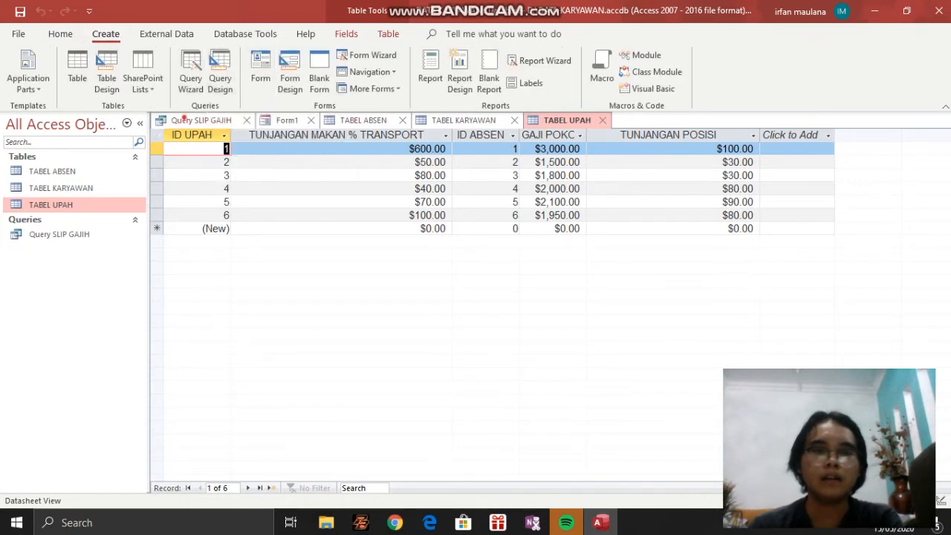
# Show Query SLIP GAJIH and switch it to Design View
pyautogui.click(194, 120)
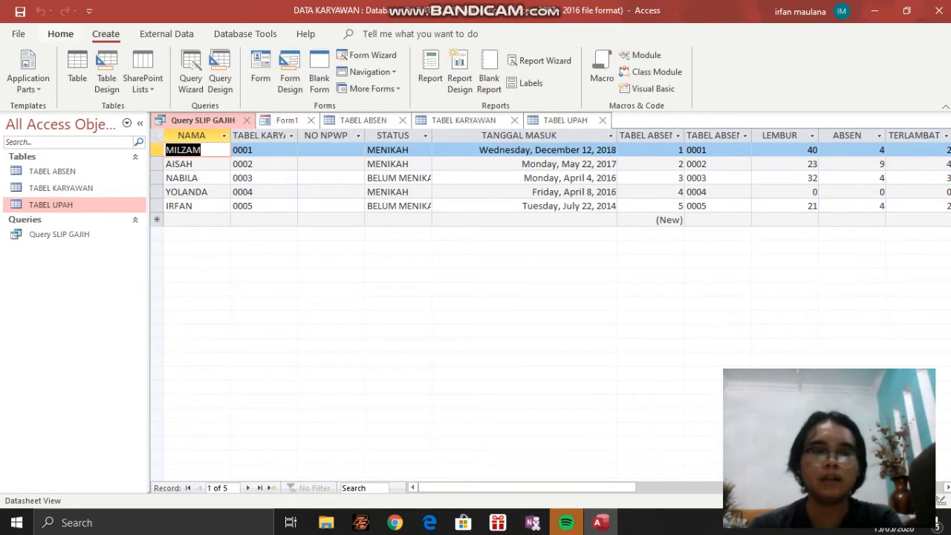
pyautogui.click(60, 33)
pyautogui.click(20, 82)
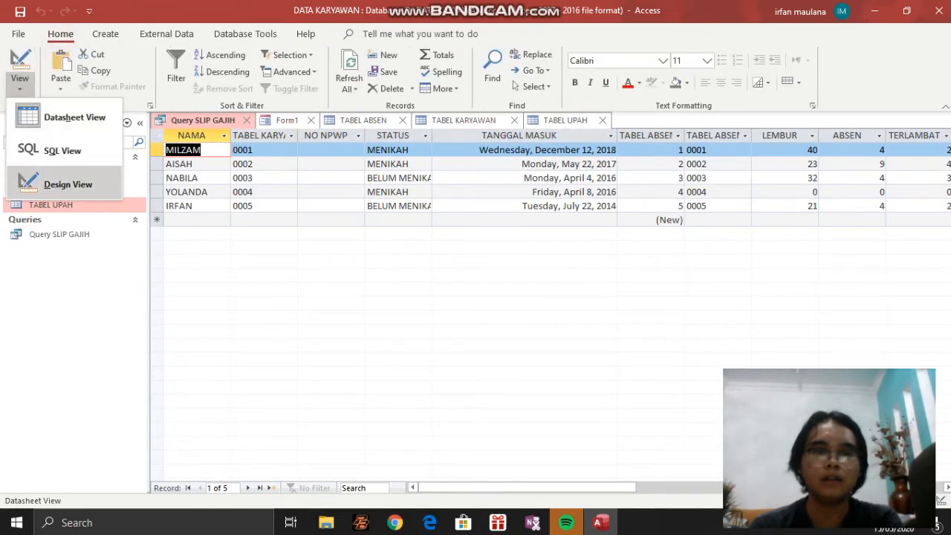
pyautogui.click(68, 185)
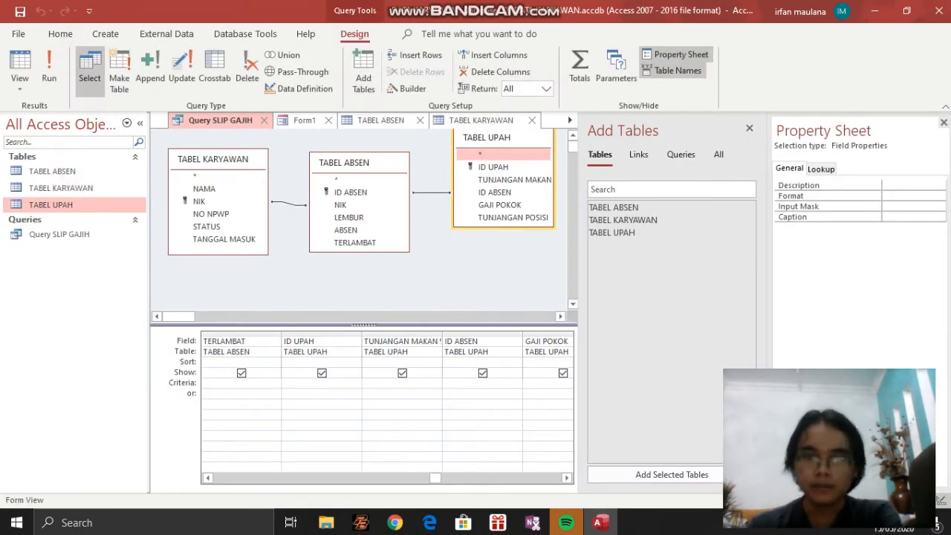
# Examine the query's design grid from NAMA through TUNJANGAN POSISI to see which table each field comes from
pyautogui.moveTo(435, 478); pyautogui.dragTo(218, 478)
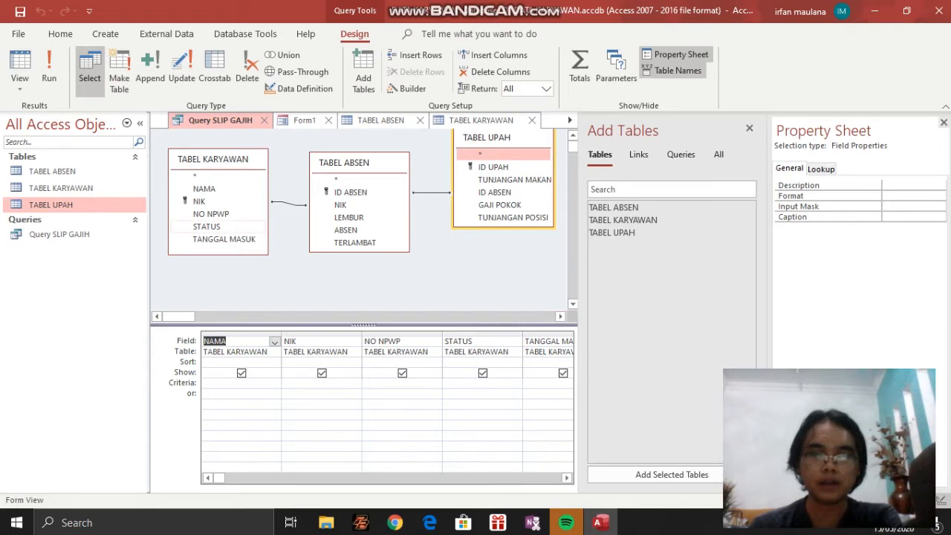
pyautogui.click(567, 477)
pyautogui.click(567, 478)
pyautogui.click(567, 477)
pyautogui.click(567, 478)
pyautogui.click(566, 477)
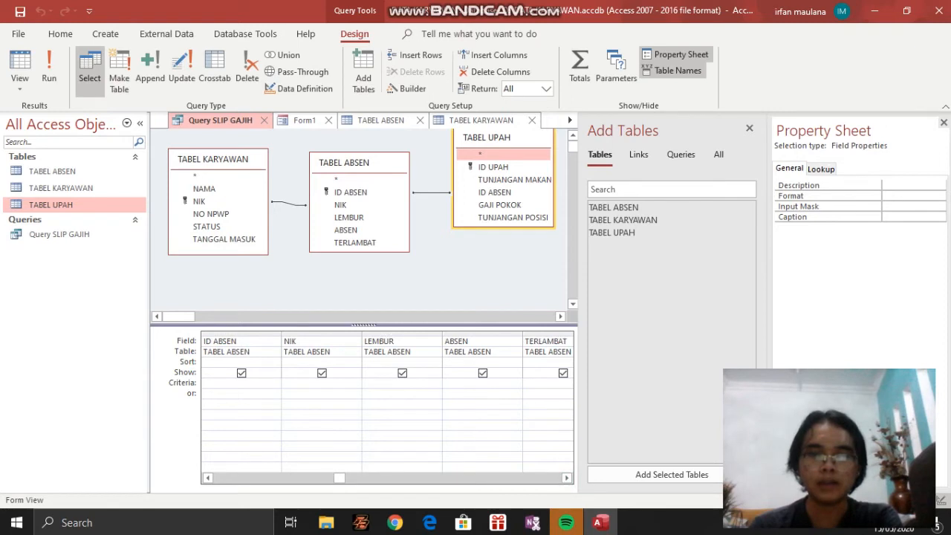
pyautogui.click(567, 477)
pyautogui.click(567, 478)
pyautogui.click(567, 478)
pyautogui.click(567, 477)
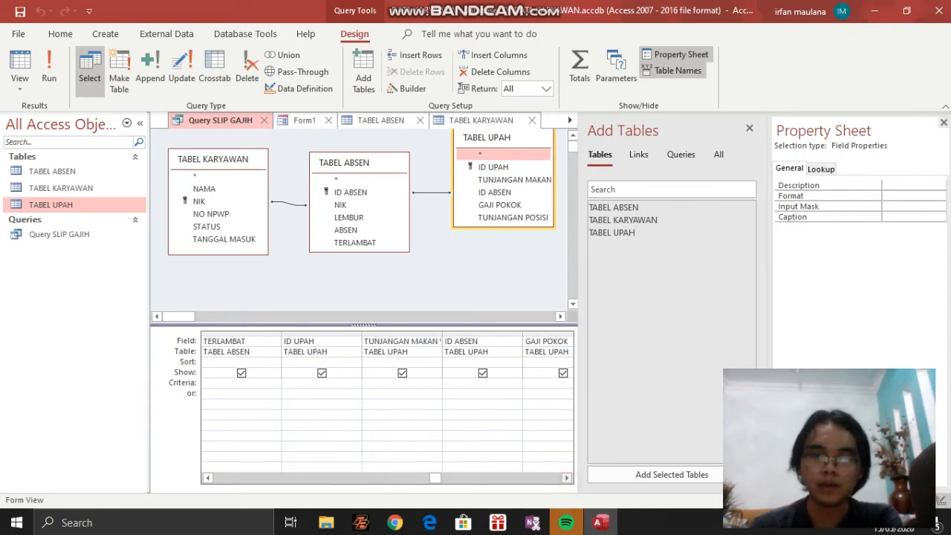
pyautogui.click(567, 478)
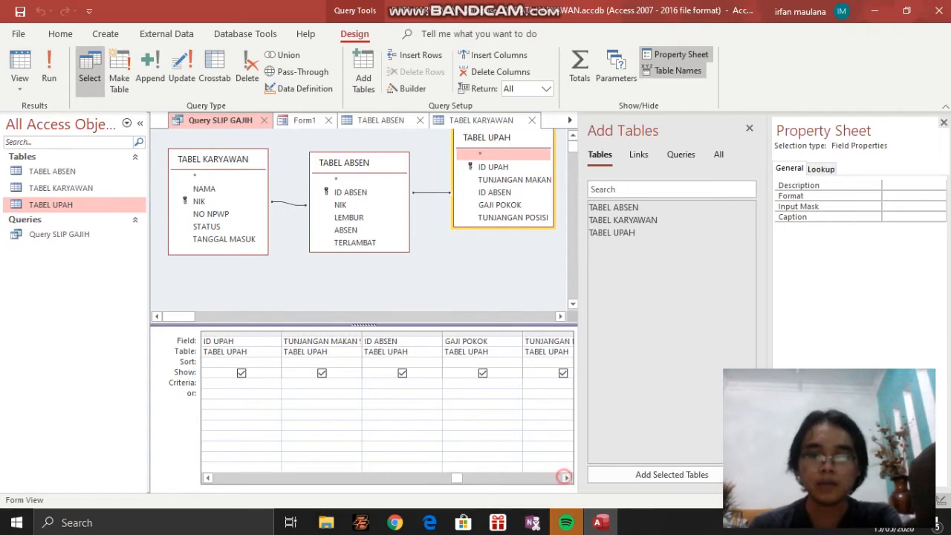
pyautogui.click(567, 477)
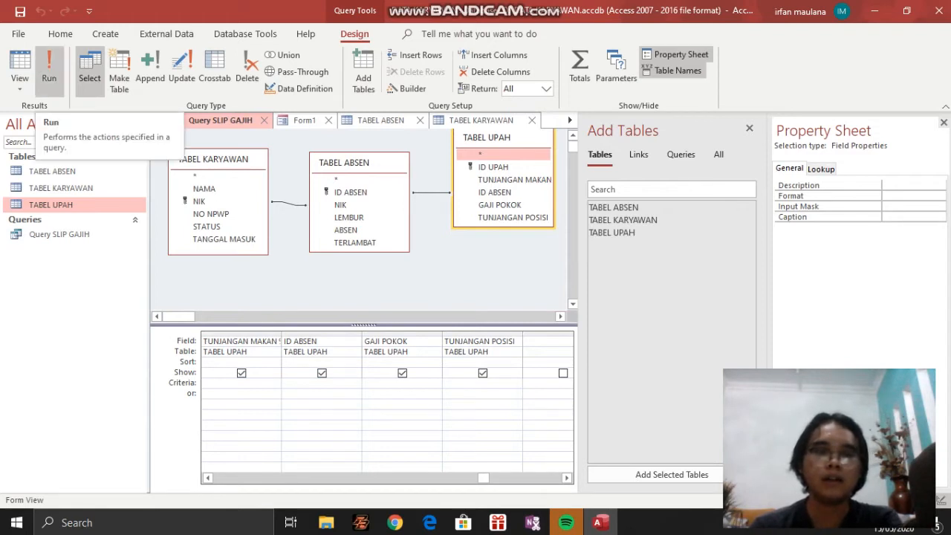
# Return Query SLIP GAJIH to Datasheet View and select it in the list of database objects
pyautogui.click(19, 83)
pyautogui.click(59, 120)
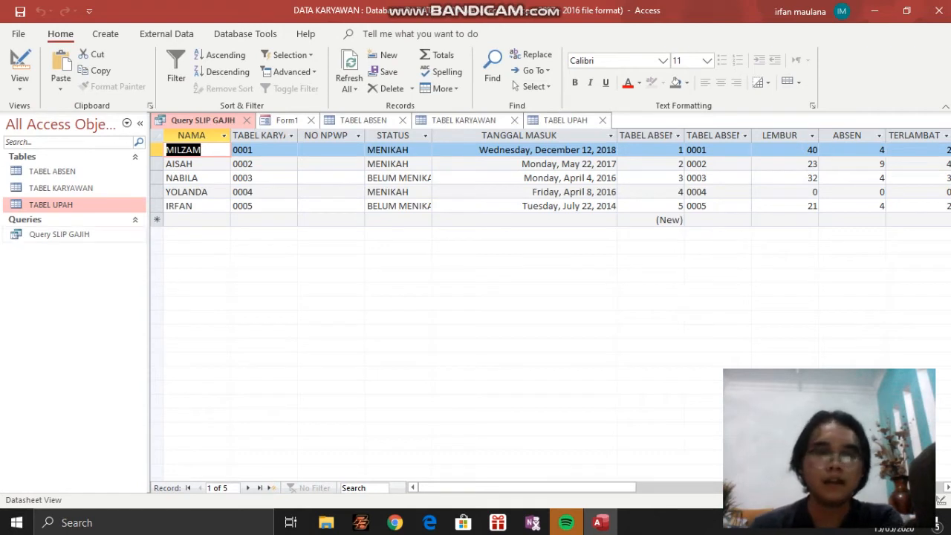
pyautogui.click(66, 234)
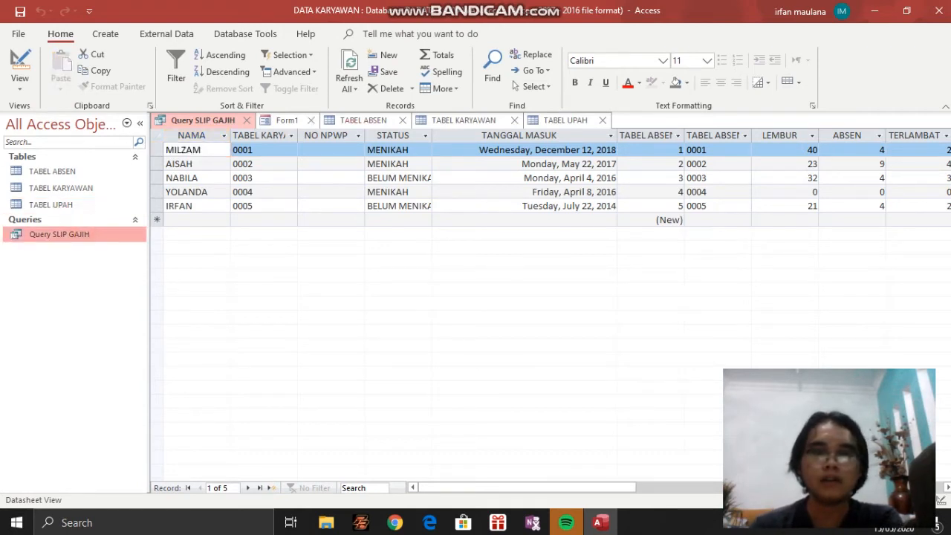
# Close TABEL ABSEN, TABEL KARYAWAN and TABEL UPAH, leaving the query and Form1 open
pyautogui.click(402, 120)
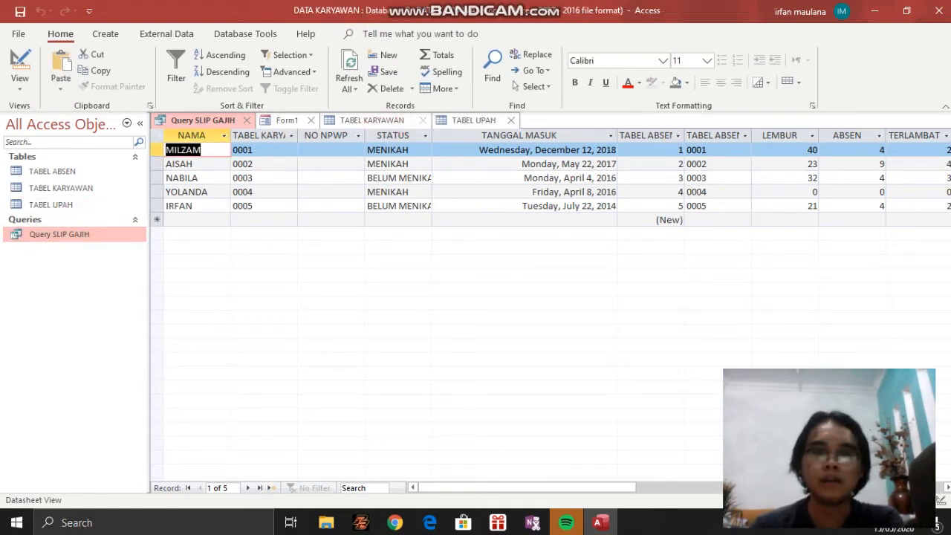
pyautogui.click(423, 120)
pyautogui.click(399, 120)
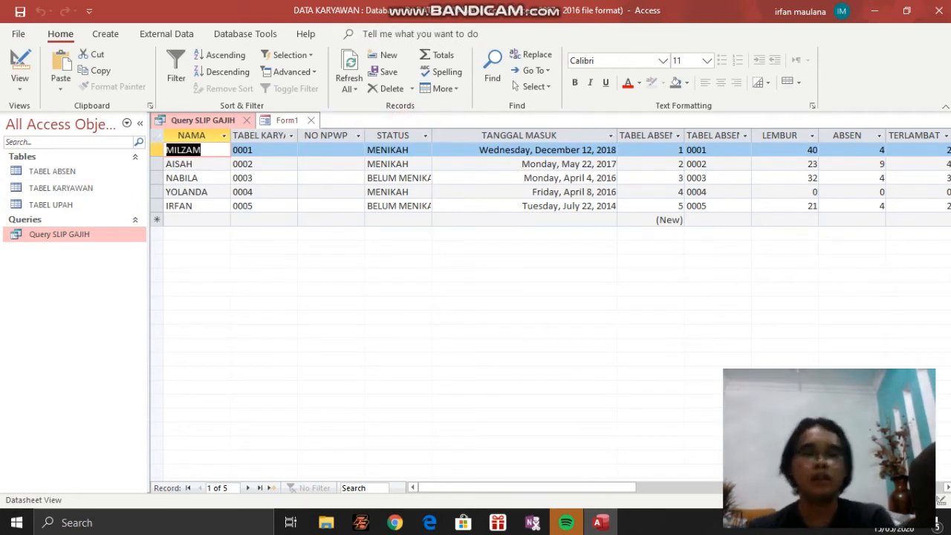
# Bring up Form1 in Design View and look through its header and detail controls
pyautogui.click(105, 34)
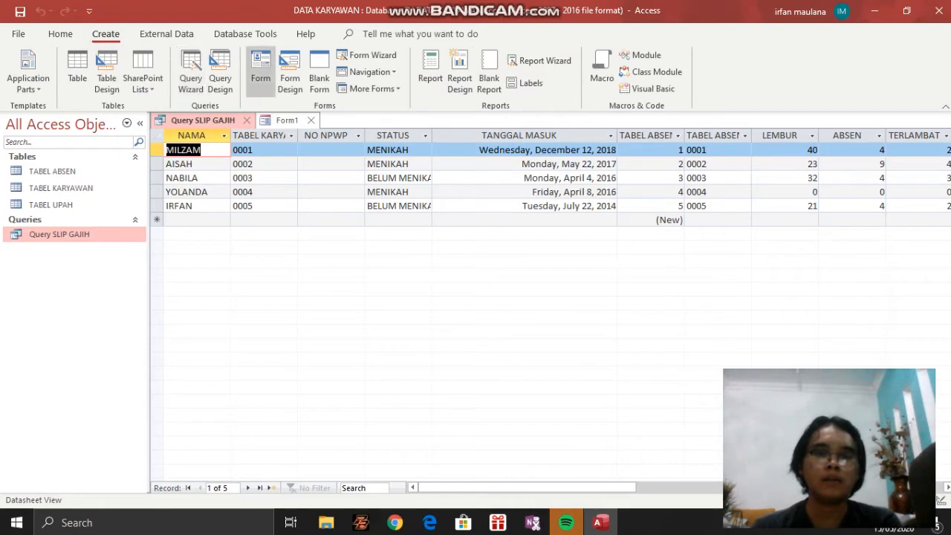
pyautogui.click(260, 71)
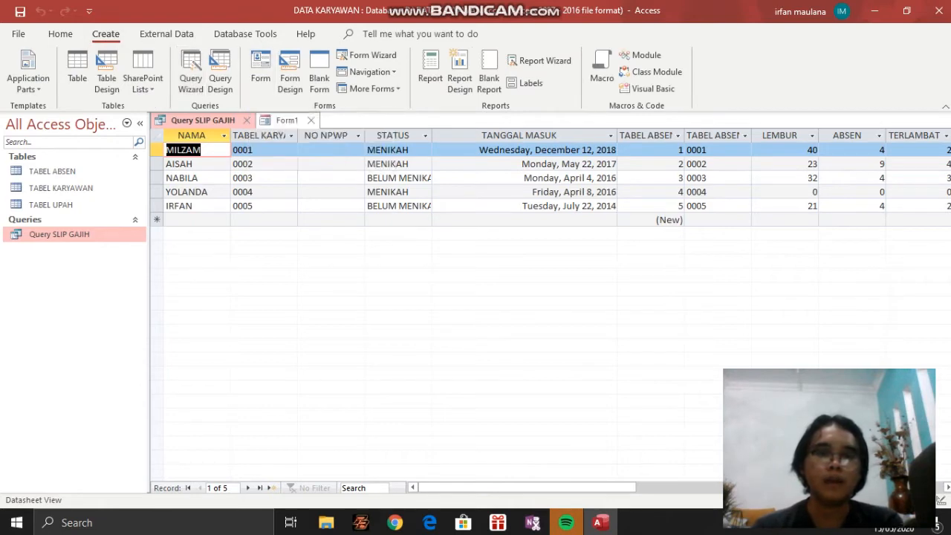
pyautogui.click(286, 120)
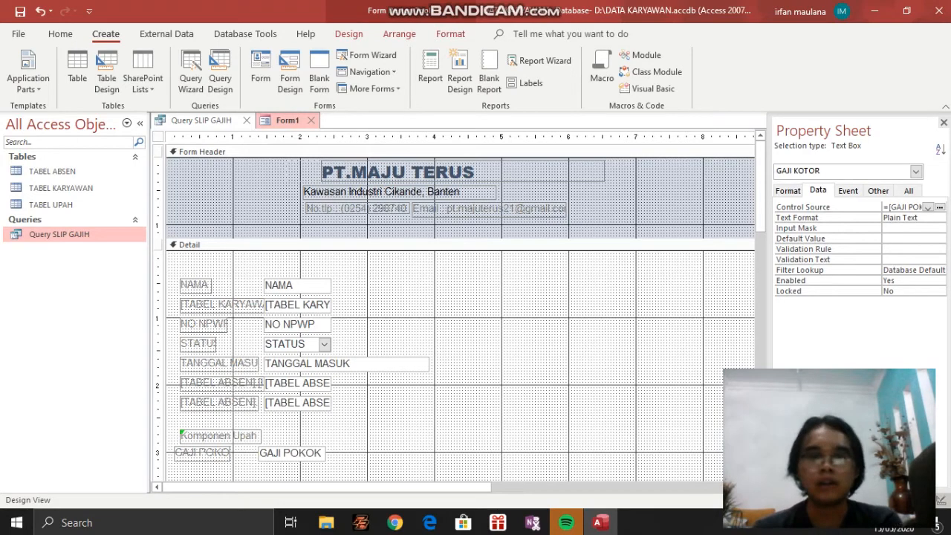
pyautogui.scroll(-3, 453, 312)
pyautogui.scroll(3, 453, 312)
pyautogui.scroll(-1, 454, 312)
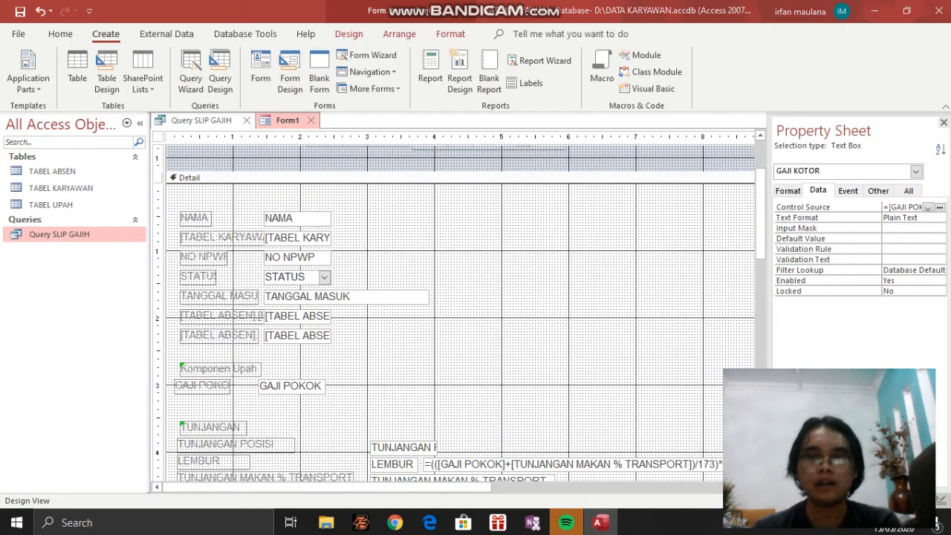
# Look through the form's Field List and the GAJI KOTOR text box's properties, and close the side pane
pyautogui.click(349, 34)
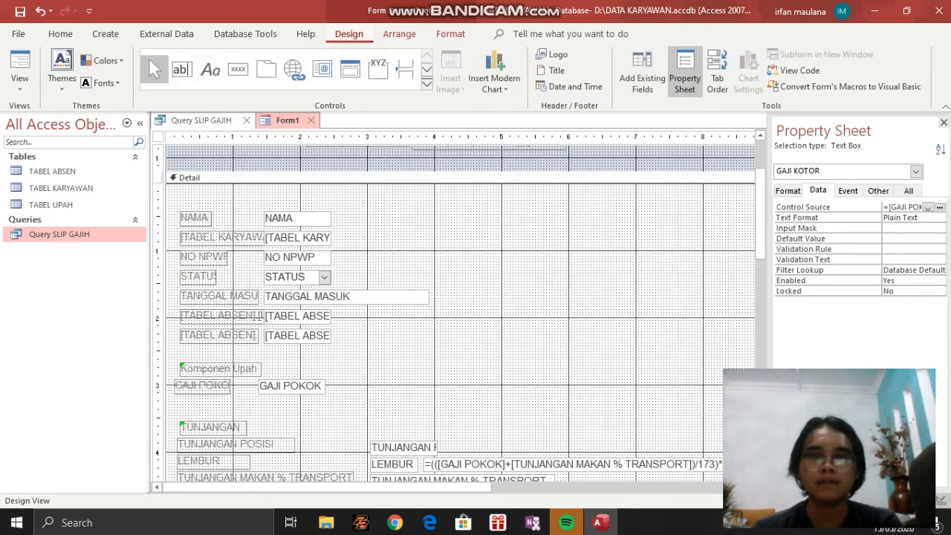
pyautogui.hotkey('alt', 'F8')
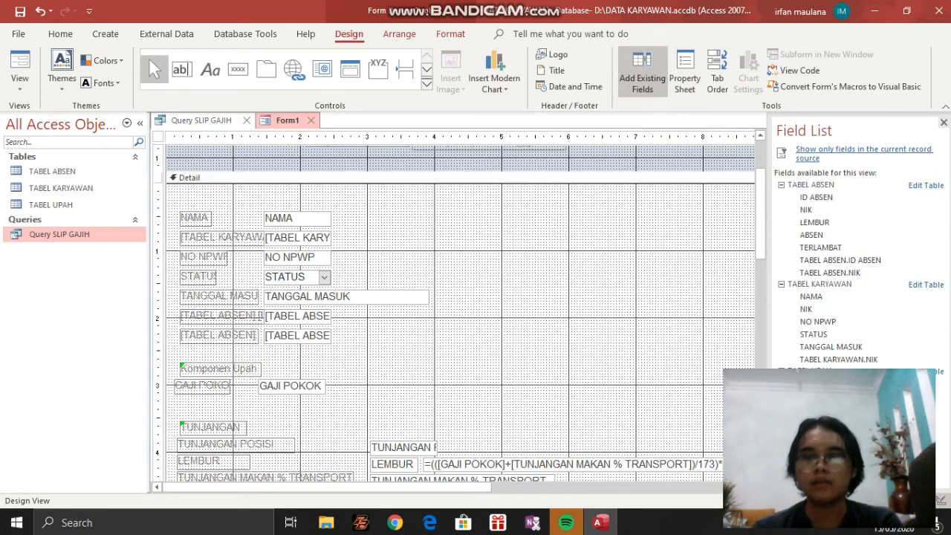
pyautogui.press('F4')
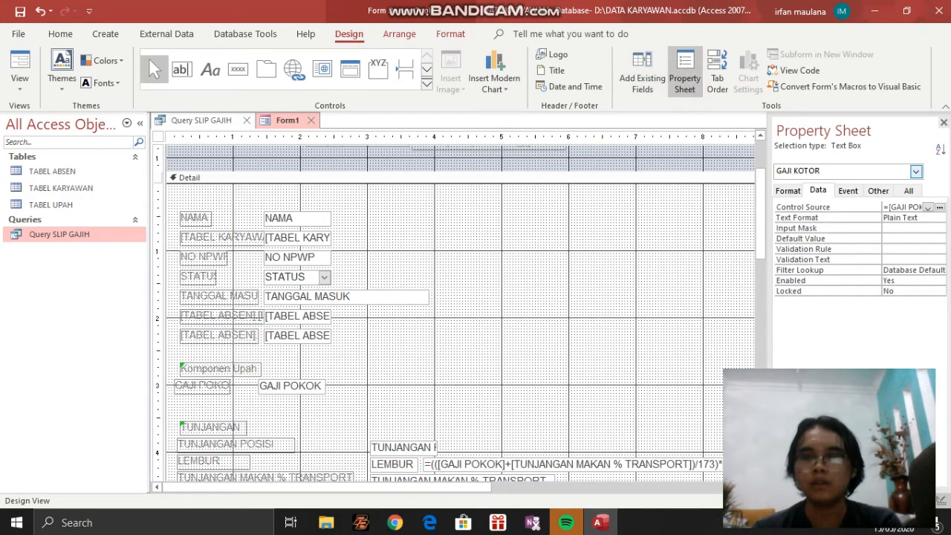
pyautogui.click(916, 171)
pyautogui.click(916, 171)
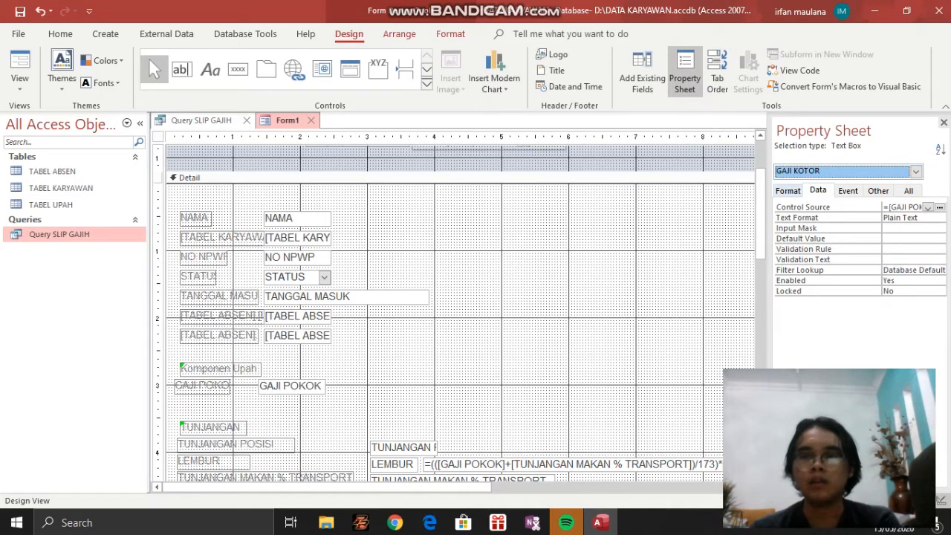
pyautogui.click(787, 190)
pyautogui.hotkey('alt', 'F8')
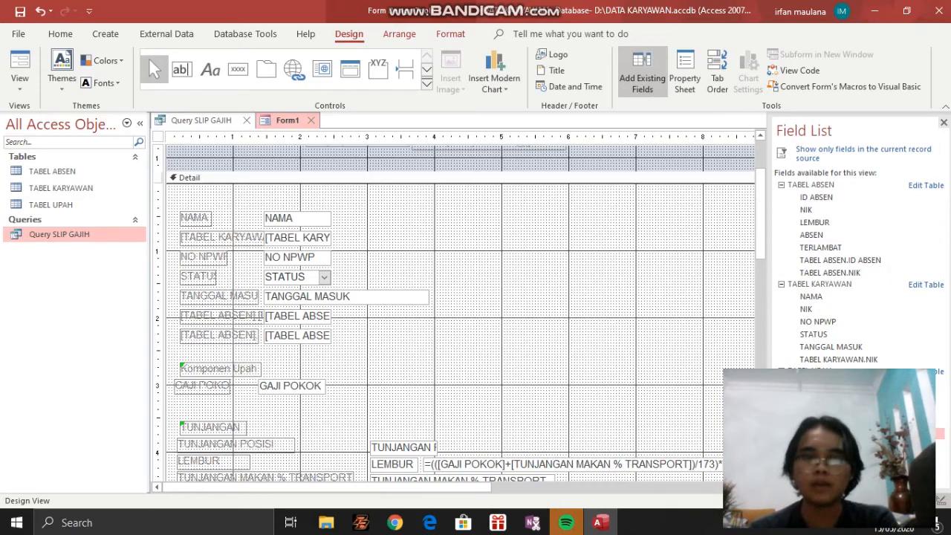
pyautogui.scroll(-3, 453, 312)
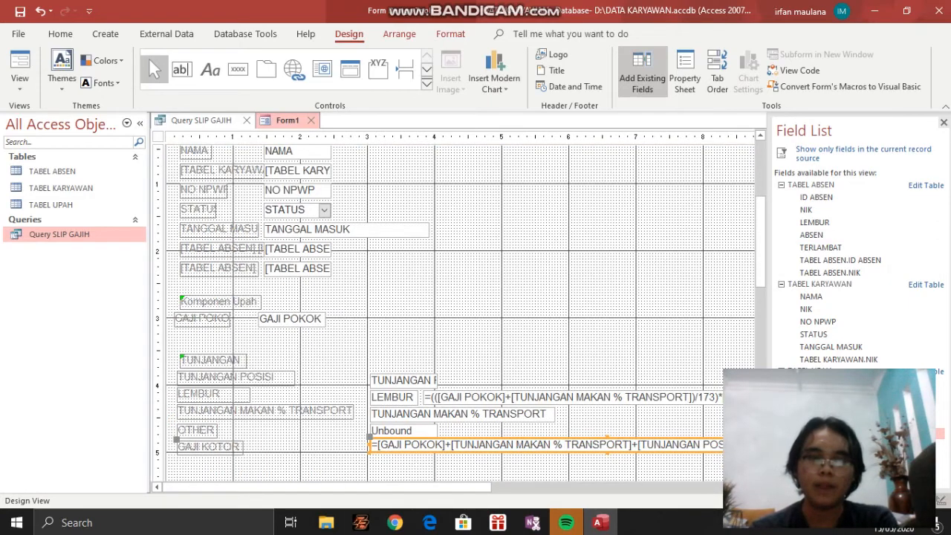
pyautogui.scroll(6, 453, 312)
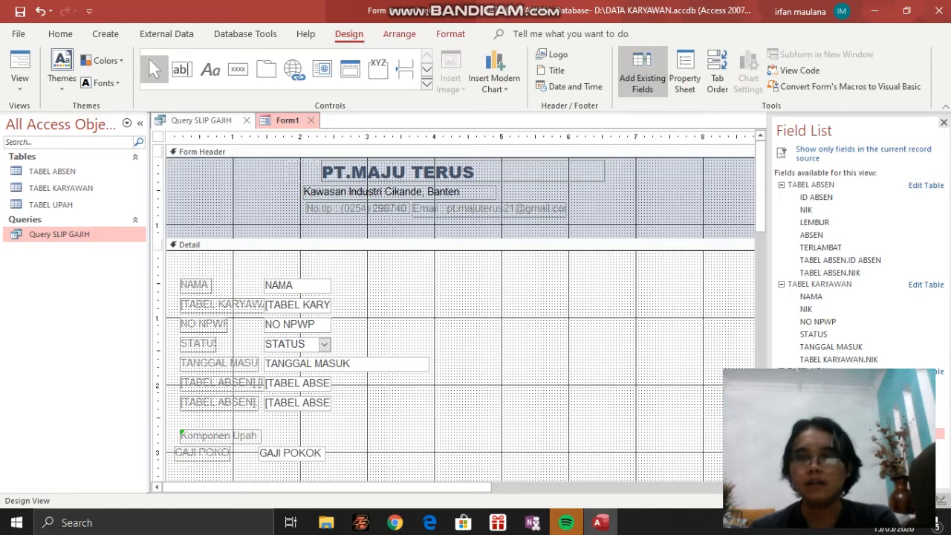
pyautogui.click(943, 123)
pyautogui.scroll(-2, 505, 312)
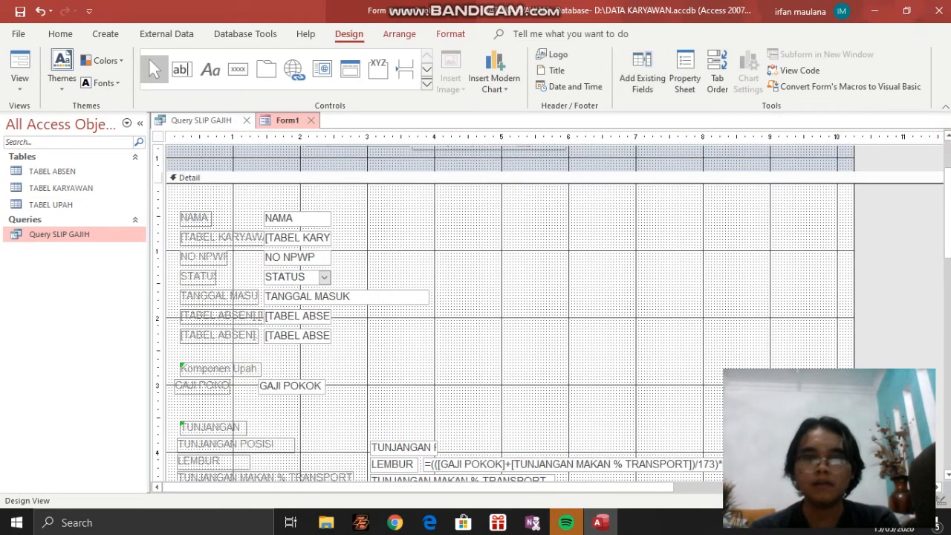
pyautogui.scroll(2, 505, 312)
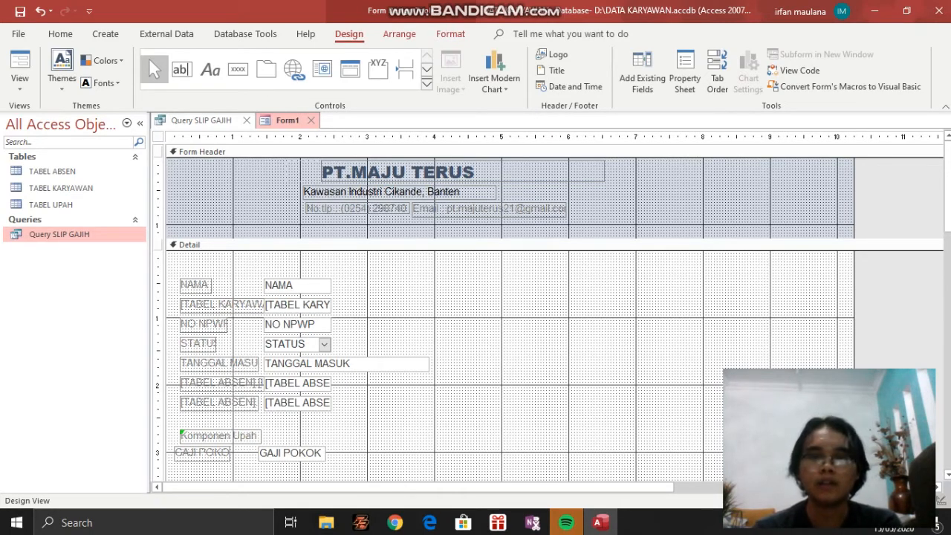
# Move the e-mail label in the form header slightly up and left, against the phone number label
pyautogui.click(438, 192)
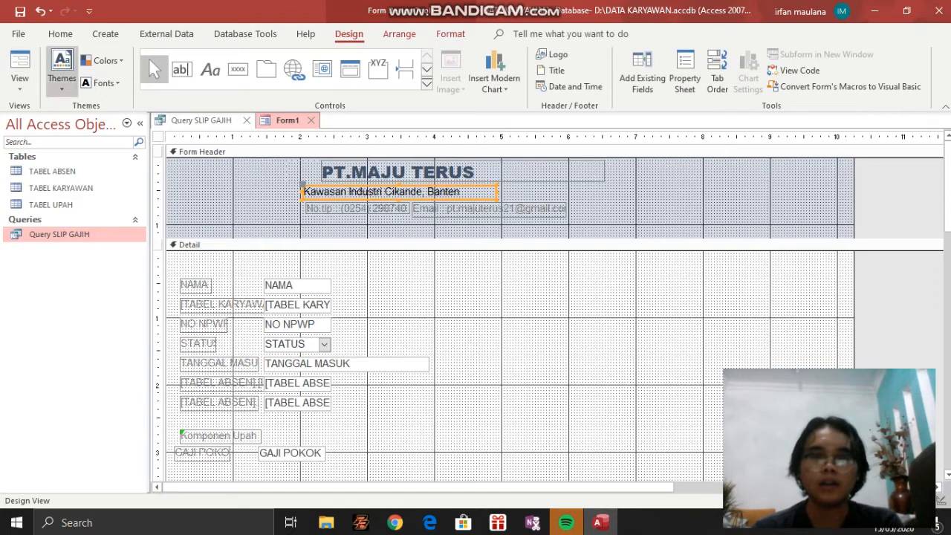
pyautogui.click(210, 69)
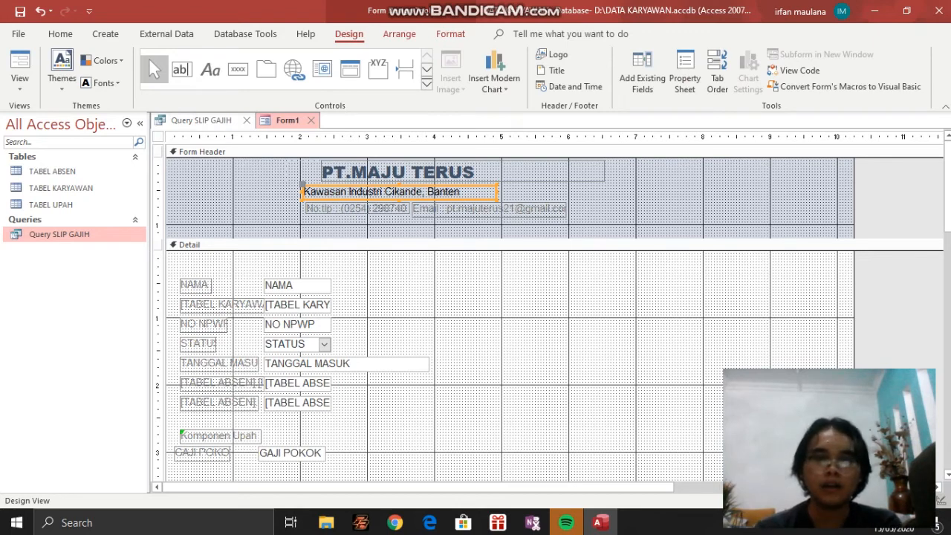
pyautogui.click(501, 209)
pyautogui.moveTo(502, 209); pyautogui.dragTo(498, 206)
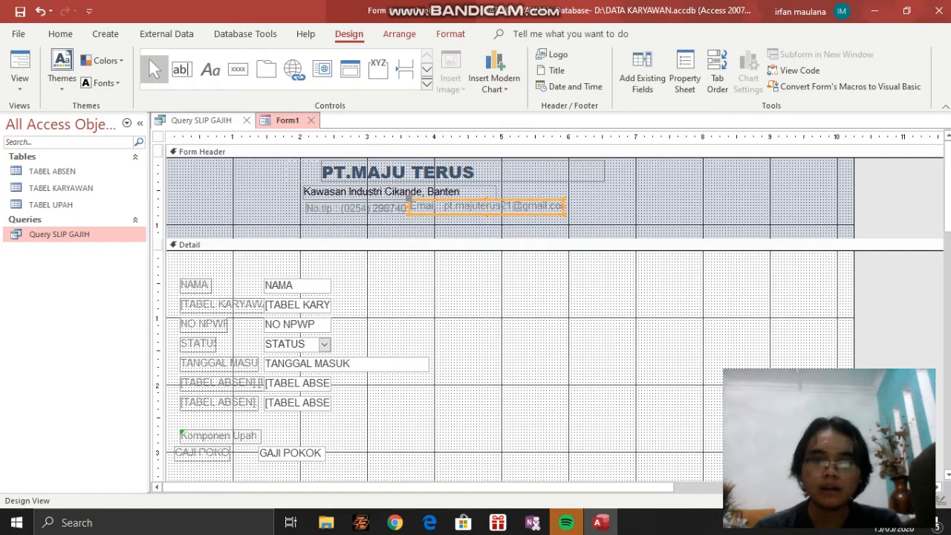
pyautogui.click(379, 209)
pyautogui.click(468, 206)
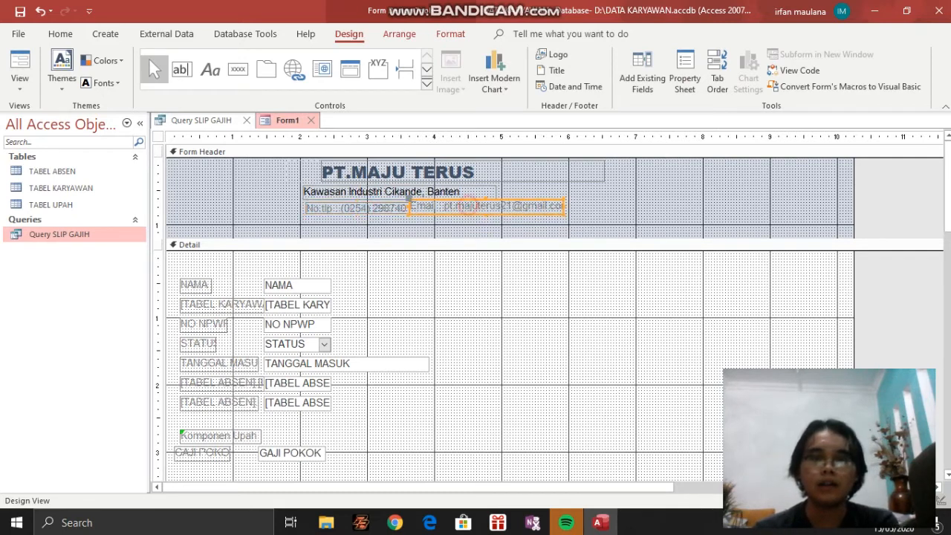
pyautogui.click(218, 192)
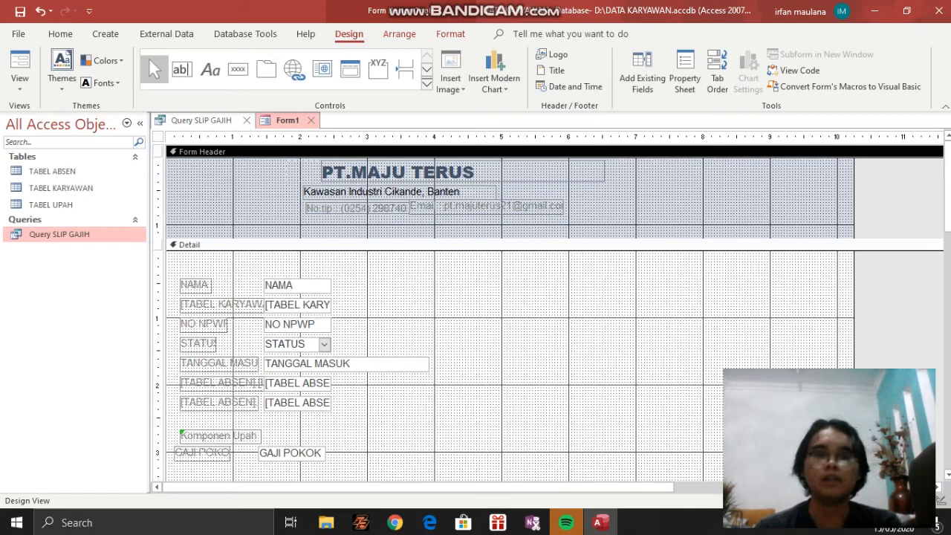
pyautogui.click(450, 82)
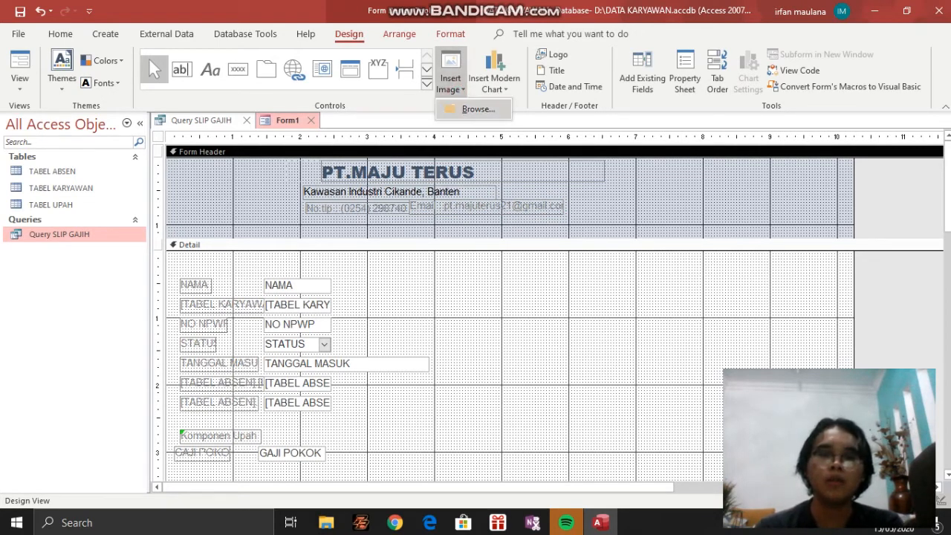
pyautogui.click(467, 110)
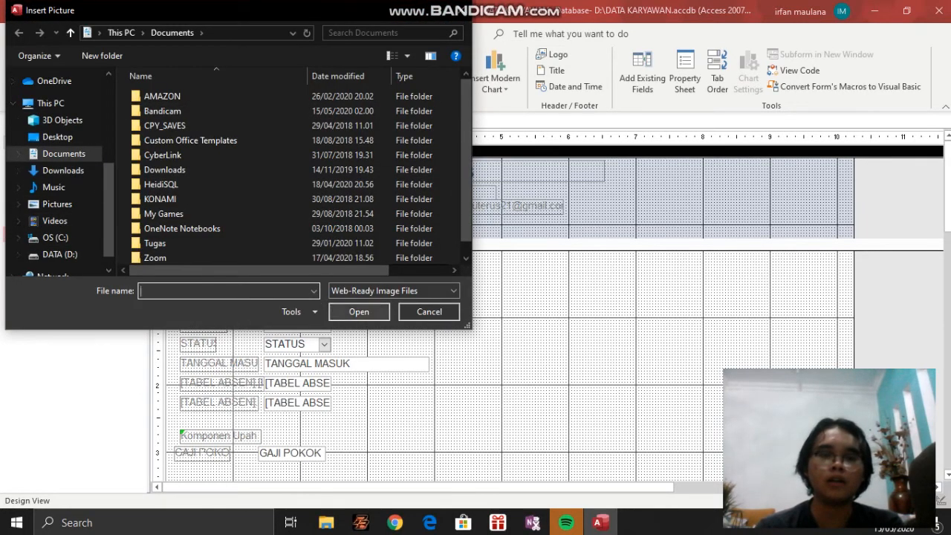
pyautogui.click(461, 11)
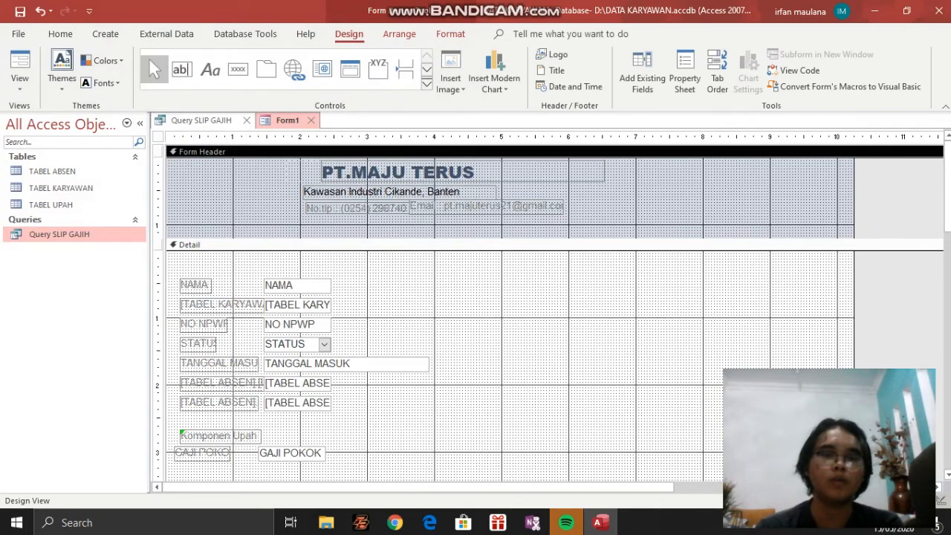
# Examine the Detail section from the NAMA field down through the Komponen Upah heading and the GAJI POKOK label and text box
pyautogui.scroll(-3, 510, 312)
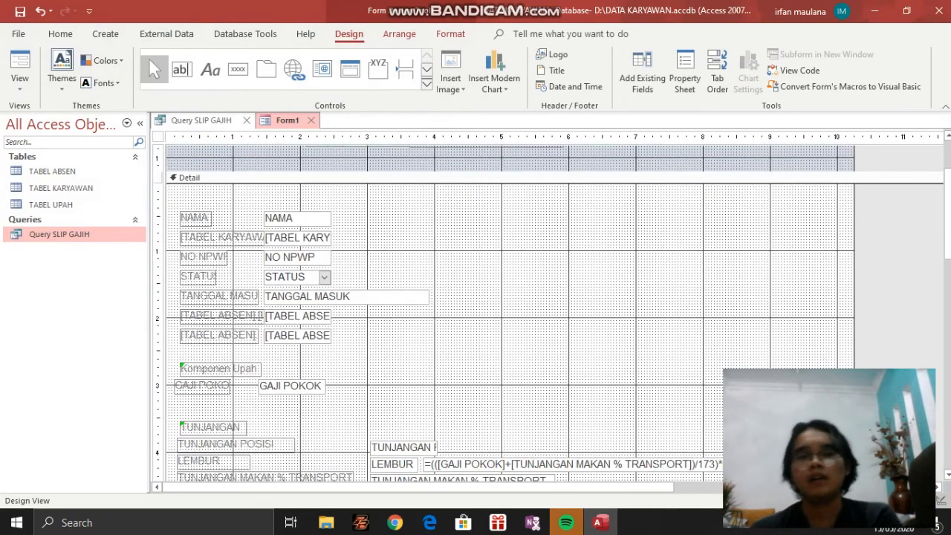
pyautogui.scroll(2, 509, 312)
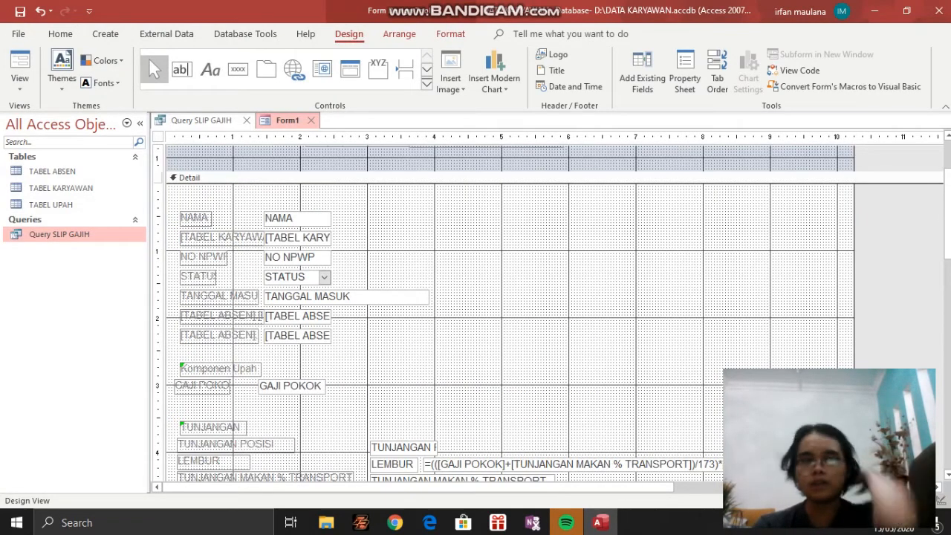
pyautogui.scroll(-1, 510, 312)
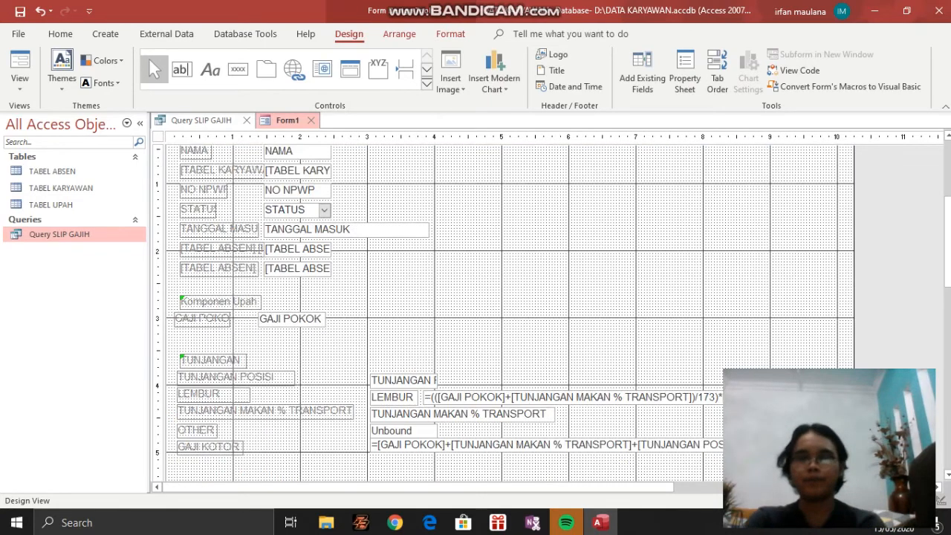
pyautogui.scroll(2, 509, 312)
pyautogui.scroll(-3, 510, 312)
pyautogui.scroll(1, 510, 312)
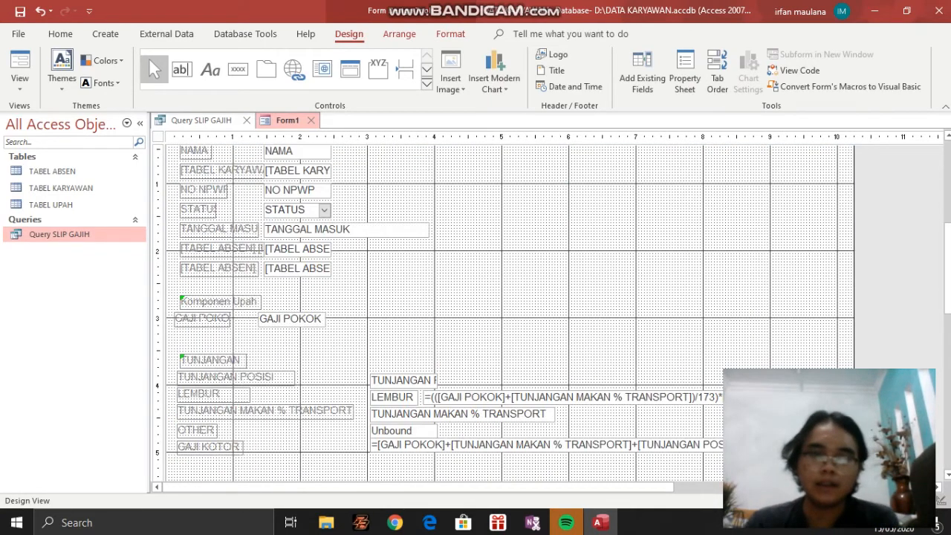
pyautogui.scroll(-1, 509, 312)
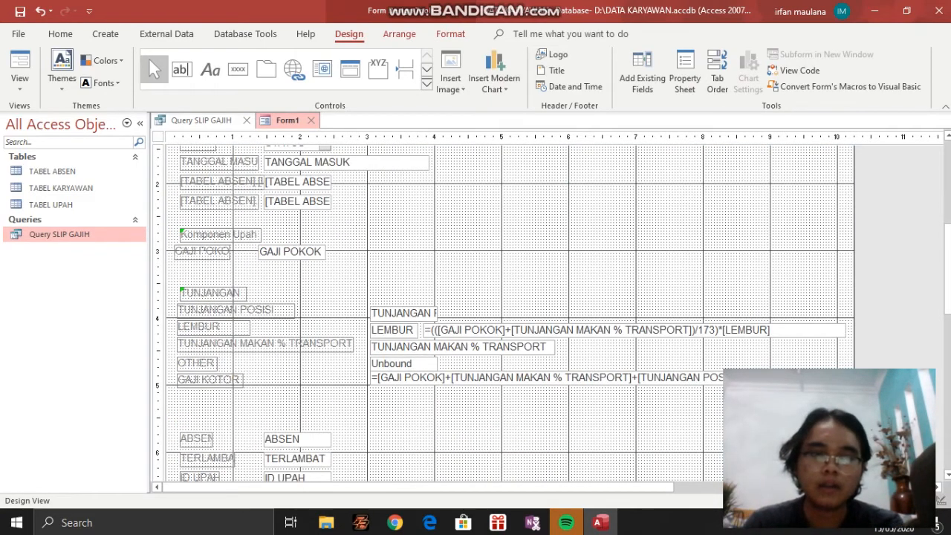
pyautogui.scroll(3, 510, 312)
pyautogui.scroll(-2, 509, 312)
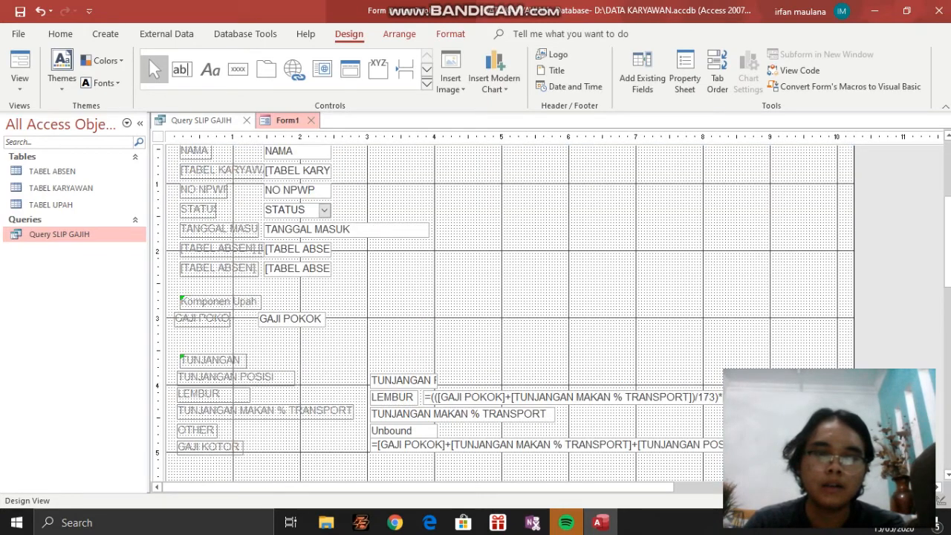
pyautogui.click(228, 302)
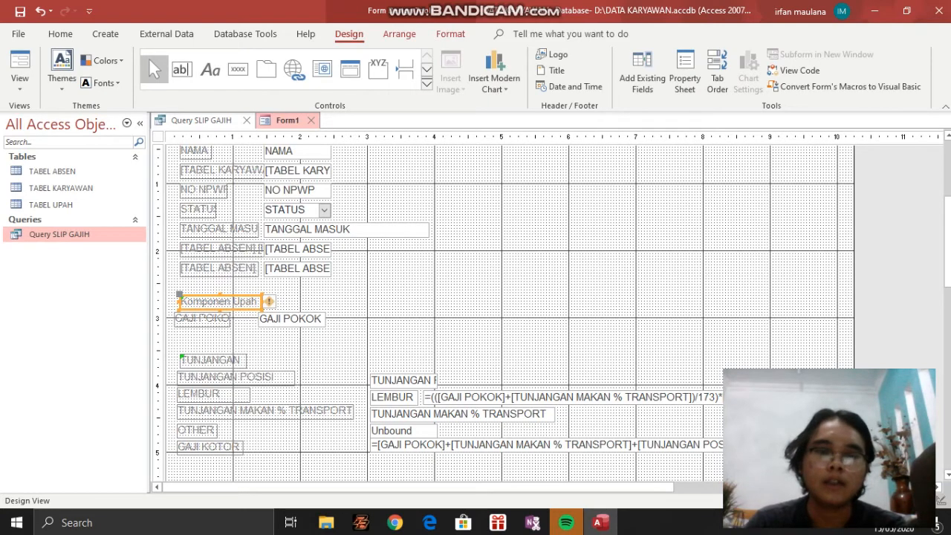
pyautogui.scroll(-3, 510, 312)
pyautogui.click(202, 251)
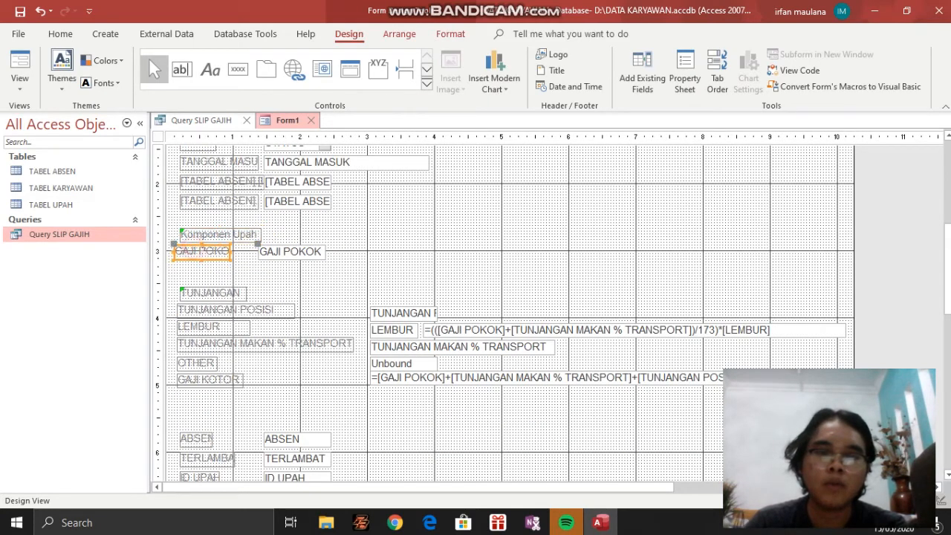
pyautogui.click(292, 251)
pyautogui.scroll(-3, 295, 247)
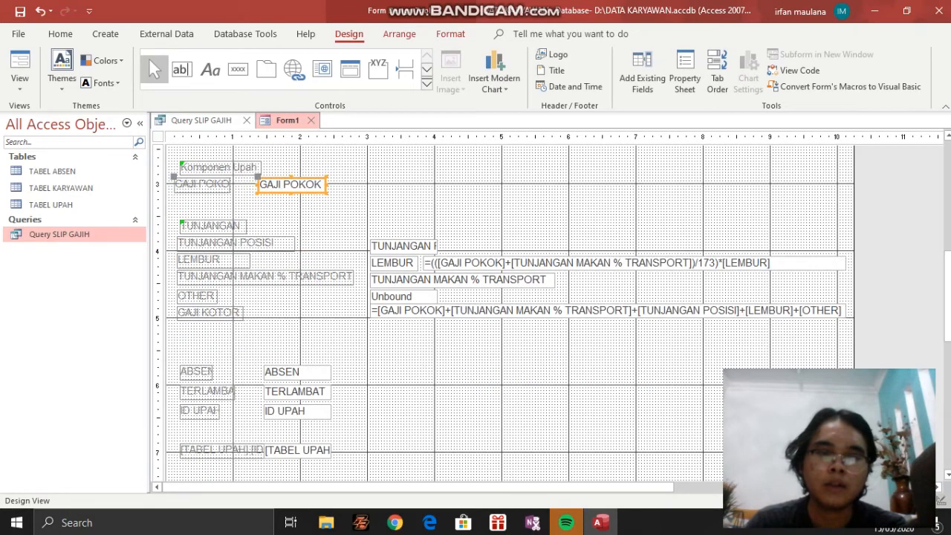
# Widen the TUNJANGAN POSISI text box under the TUNJANGAN heading to about 1.5 inches so its full field name fits
pyautogui.click(205, 225)
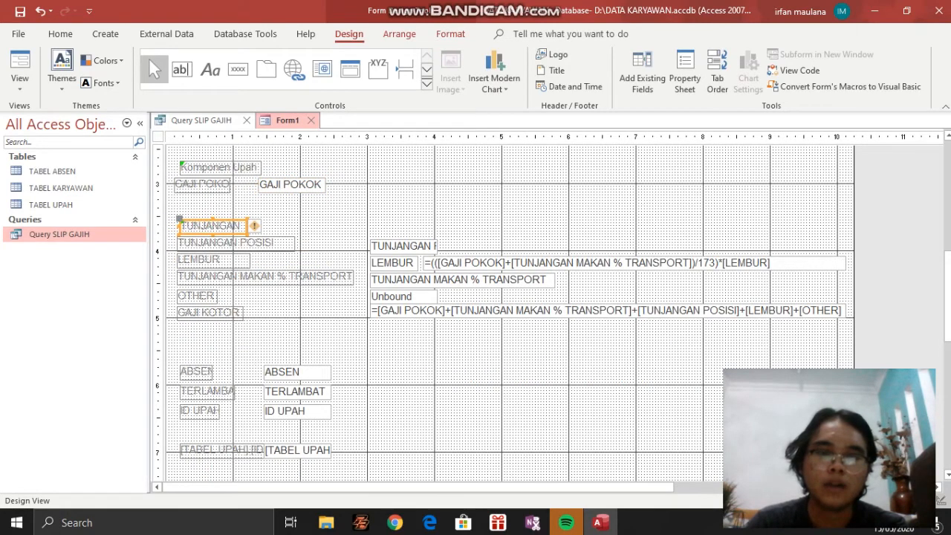
pyautogui.click(410, 245)
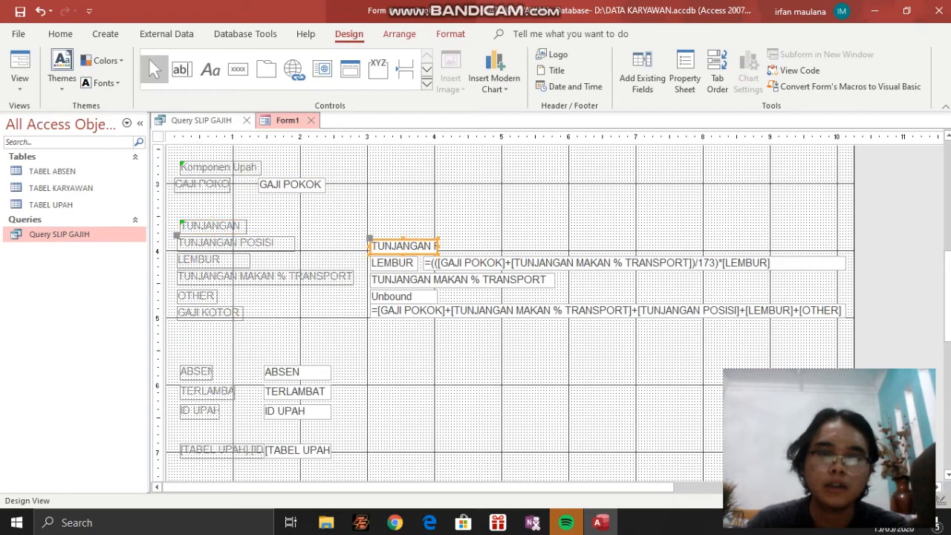
pyautogui.moveTo(438, 246); pyautogui.dragTo(474, 246)
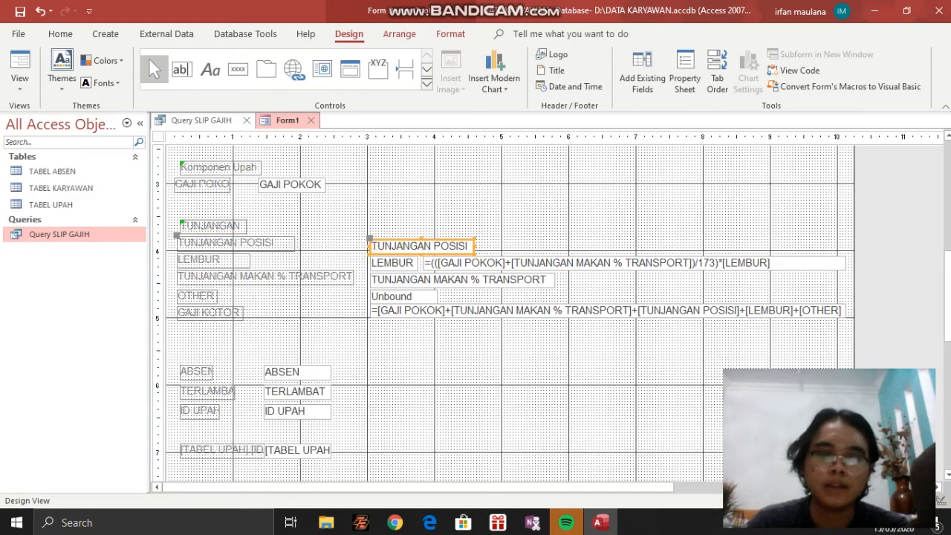
# Review the LEMBUR, TUNJANGAN MAKAN % TRANSPORT and OTHER labels together with their matching text boxes
pyautogui.click(234, 258)
pyautogui.click(412, 263)
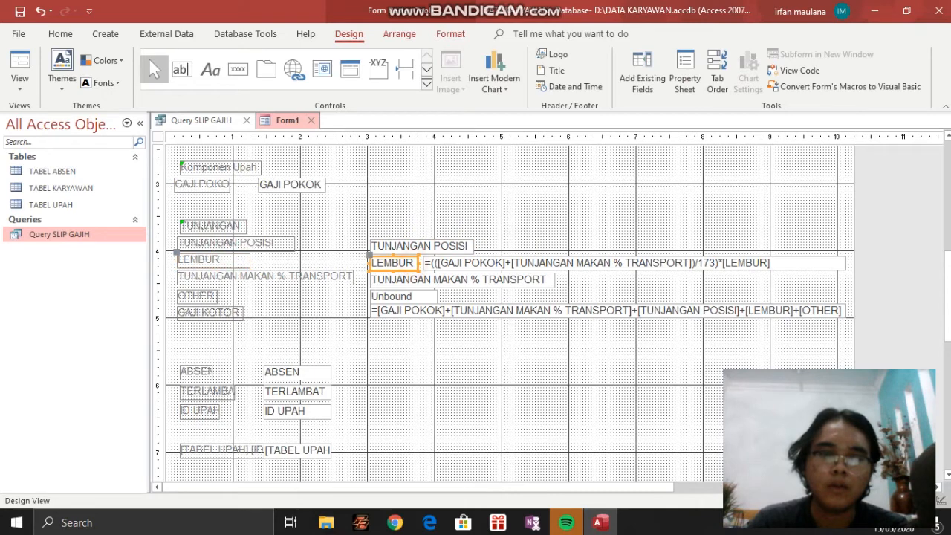
pyautogui.click(222, 277)
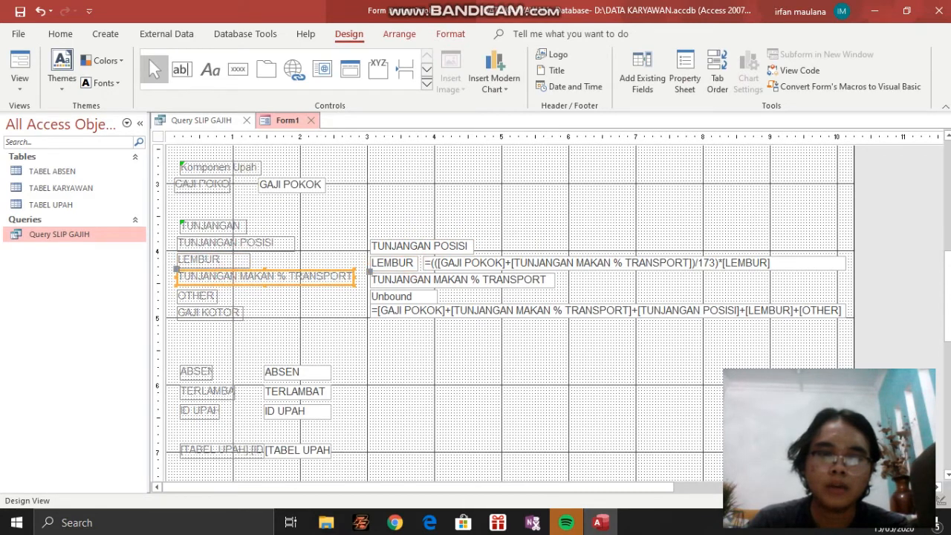
pyautogui.click(412, 279)
pyautogui.click(193, 297)
pyautogui.click(405, 297)
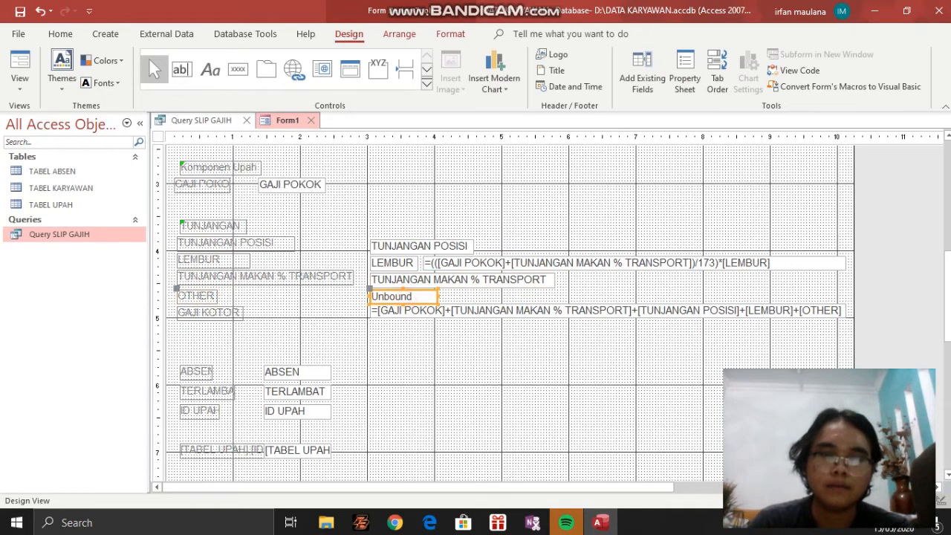
# Inspect the format properties of the OTHER text box and the GAJI KOTOR label
pyautogui.click(641, 72)
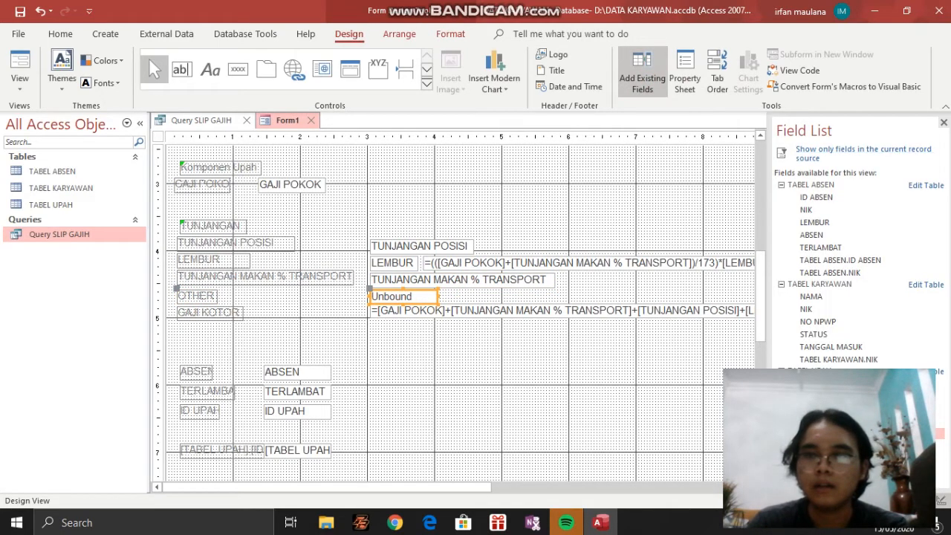
pyautogui.click(943, 123)
pyautogui.click(684, 75)
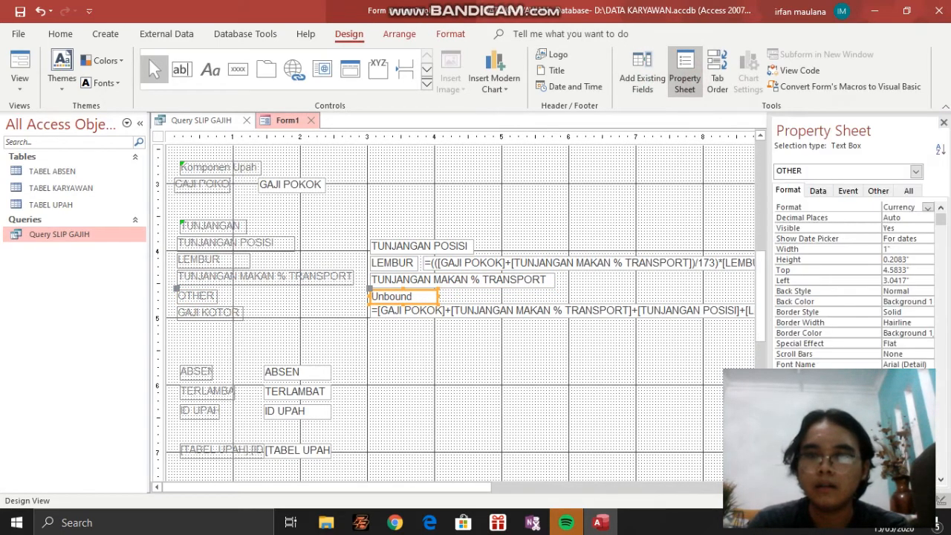
pyautogui.scroll(-1, 460, 312)
pyautogui.scroll(1, 460, 312)
pyautogui.click(208, 313)
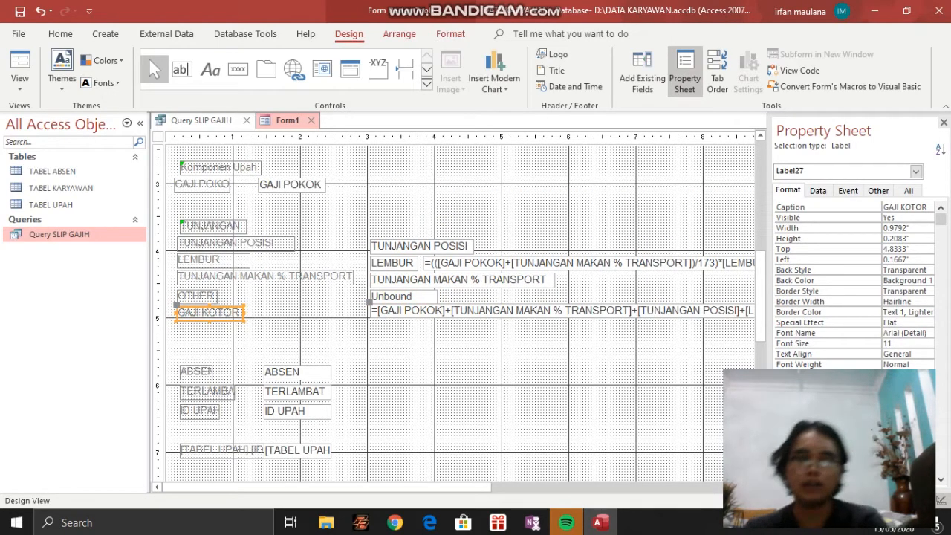
# Add an unbound text box with its attached label beside the GAJI POKOK text box in the Detail section
pyautogui.click(195, 292)
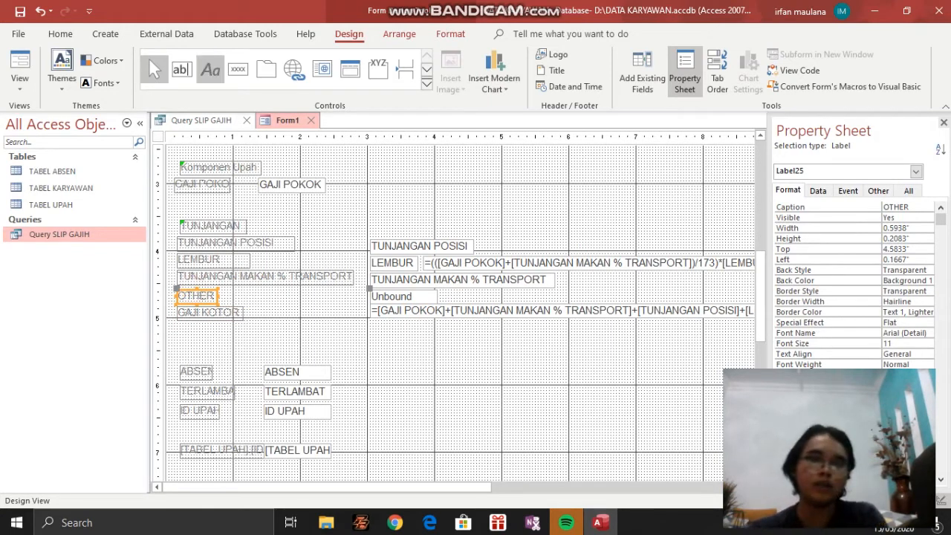
pyautogui.click(401, 179)
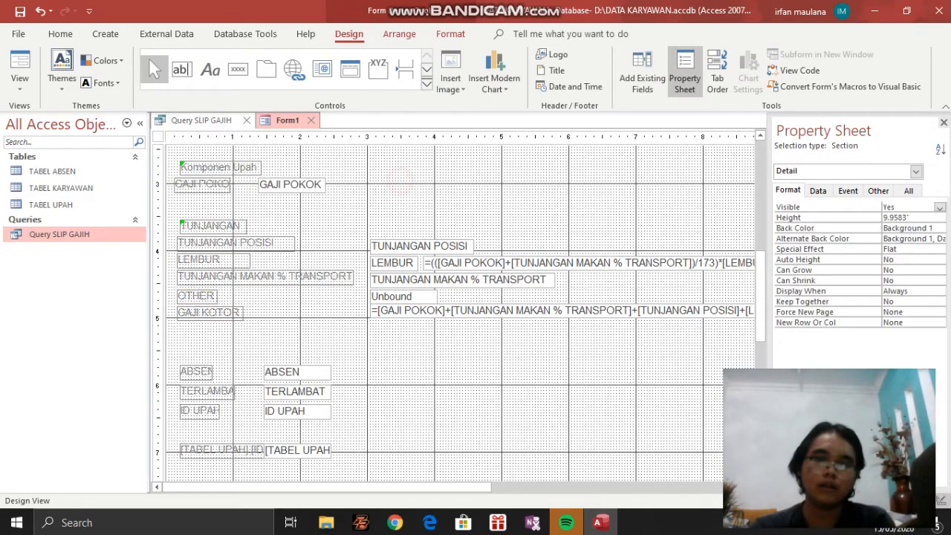
pyautogui.click(211, 69)
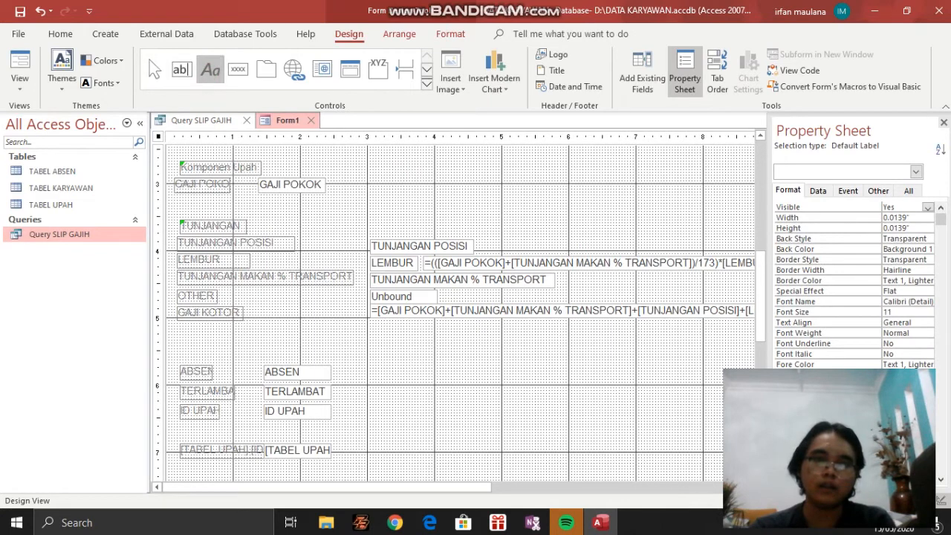
pyautogui.click(180, 69)
pyautogui.click(421, 179)
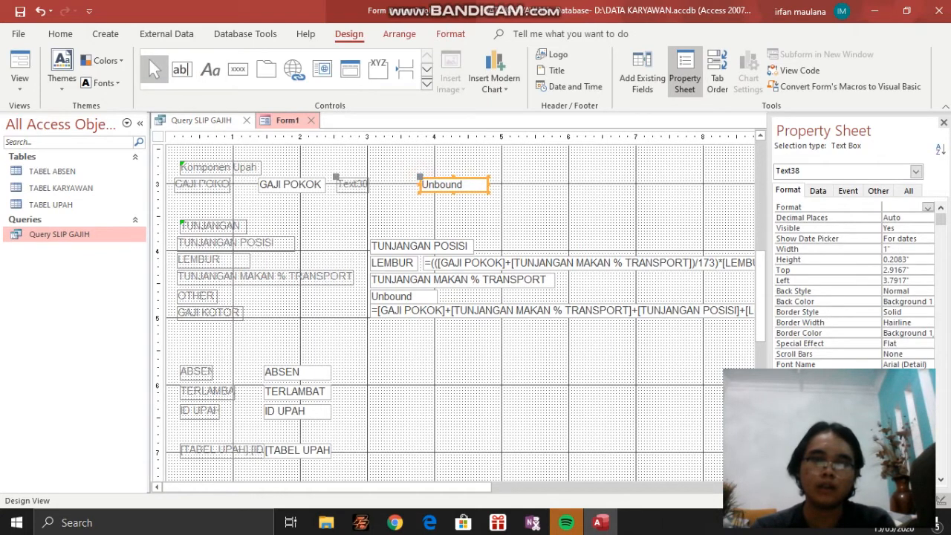
# Change the caption of the label attached to the new unbound text box to other
pyautogui.click(349, 184)
pyautogui.click(351, 183)
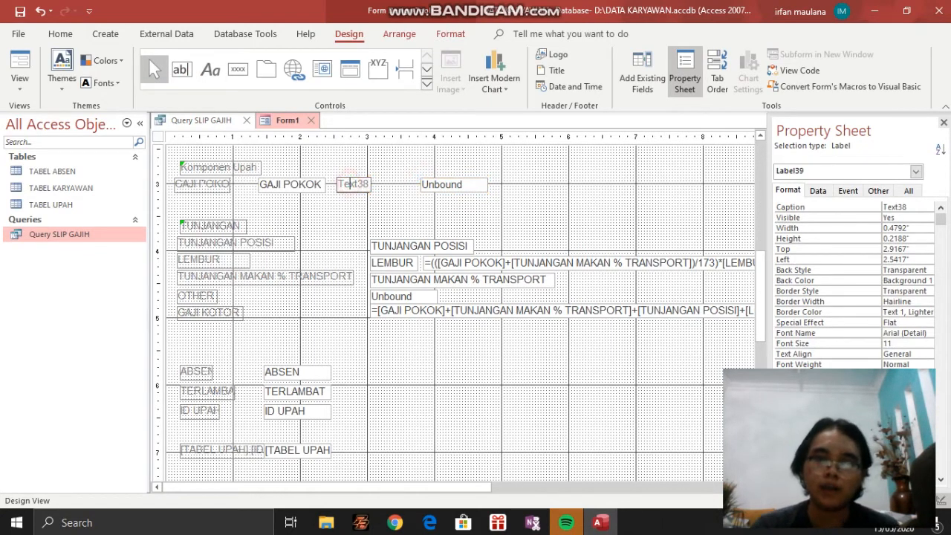
pyautogui.moveTo(363, 184); pyautogui.dragTo(338, 185)
pyautogui.click(359, 183)
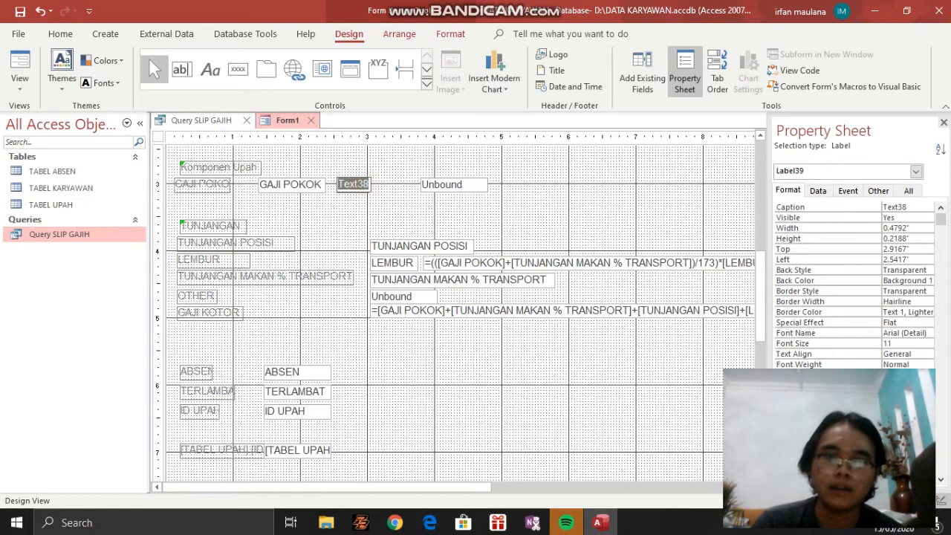
pyautogui.write('other')
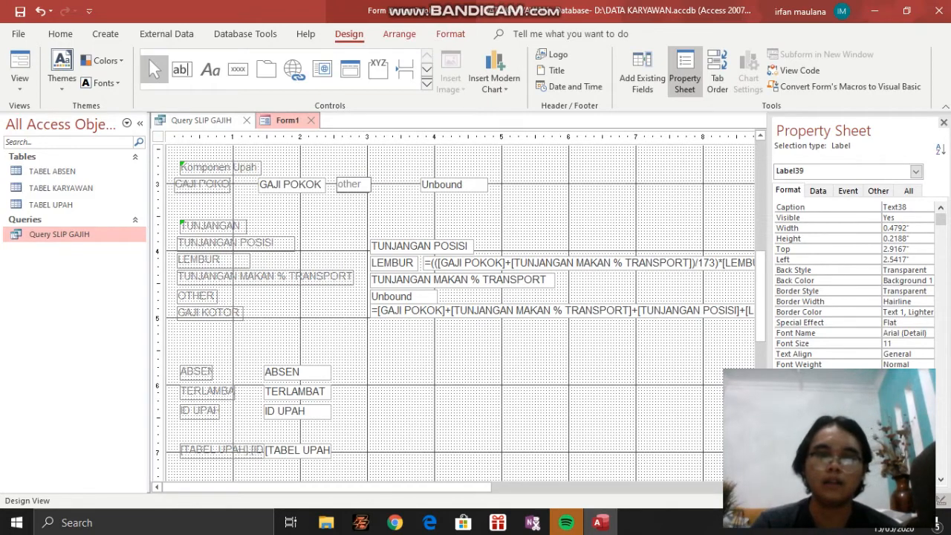
pyautogui.click(368, 185)
pyautogui.click(385, 183)
# Delete the other label and its unbound text box beside GAJI POKOK
pyautogui.click(363, 183)
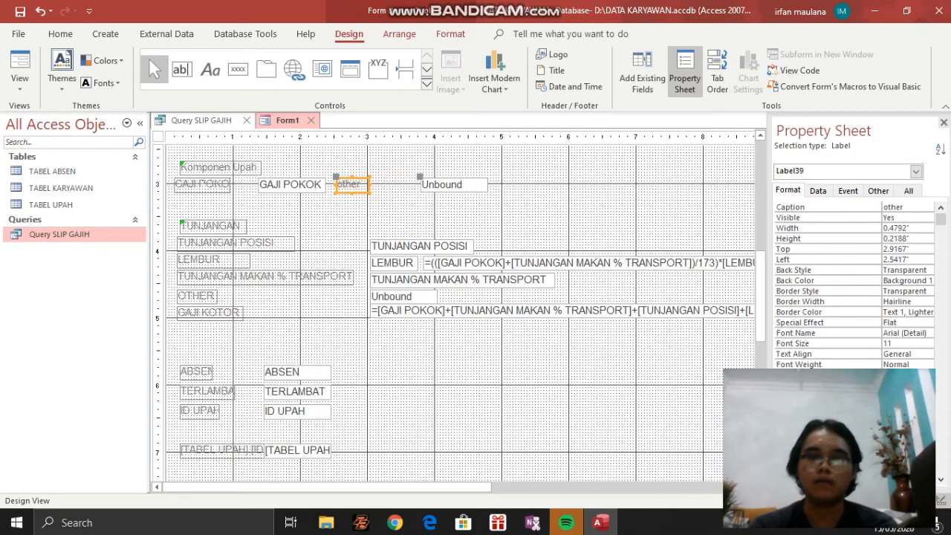
pyautogui.press('Delete')
pyautogui.click(463, 181)
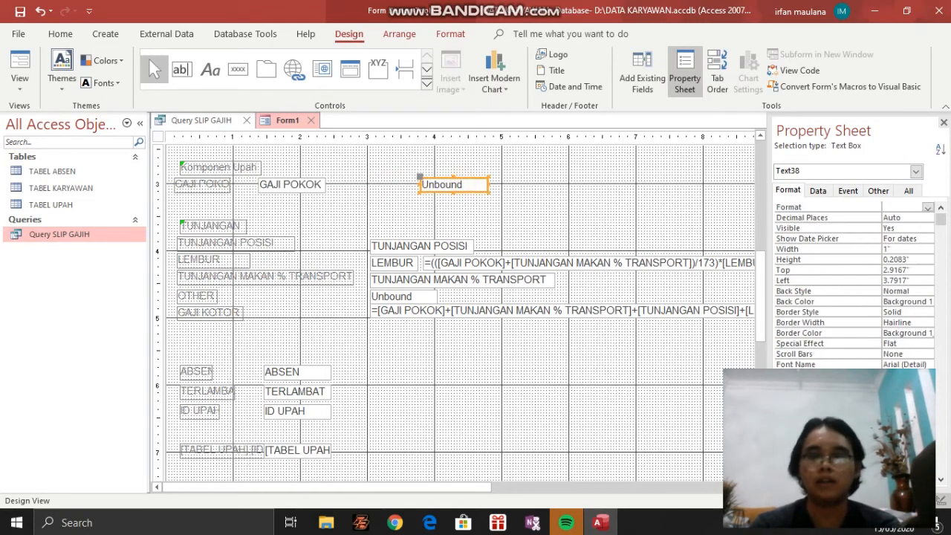
pyautogui.press('Delete')
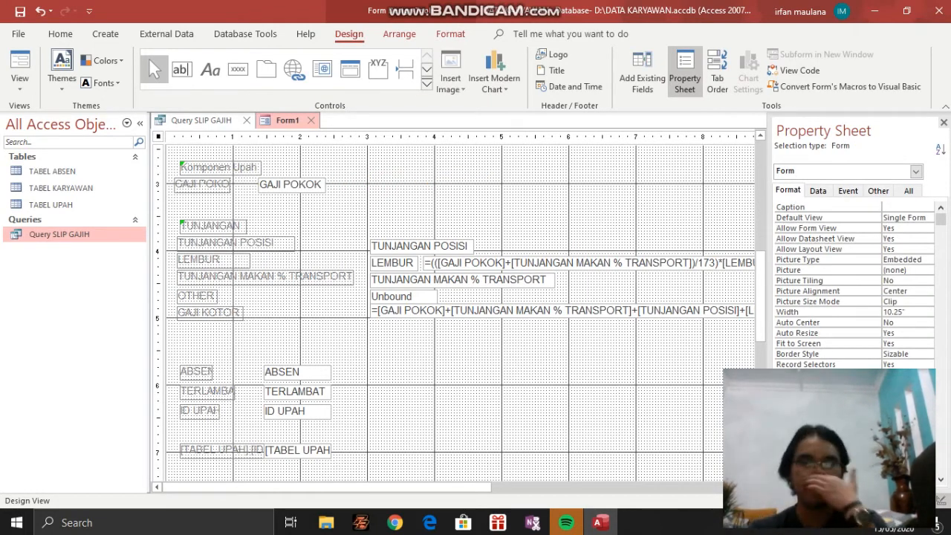
pyautogui.click(195, 295)
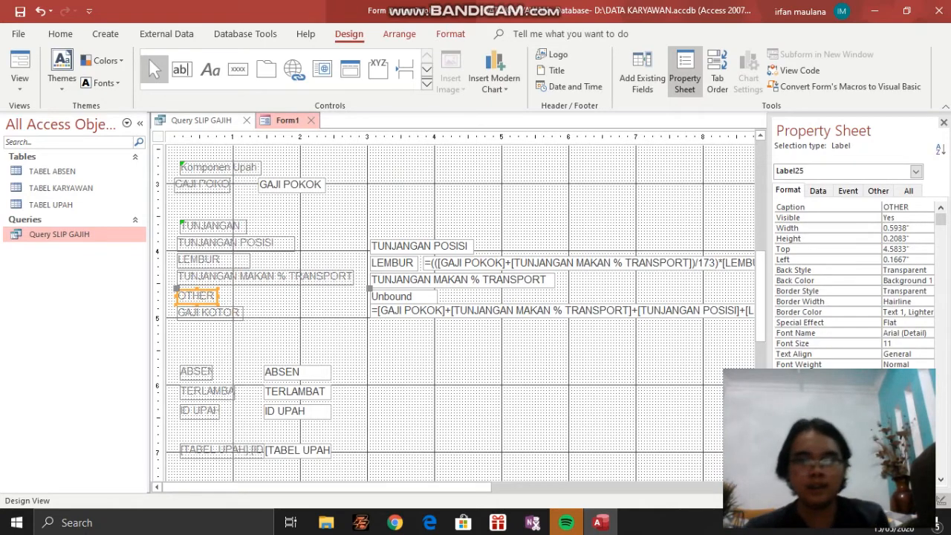
pyautogui.scroll(-1, 453, 312)
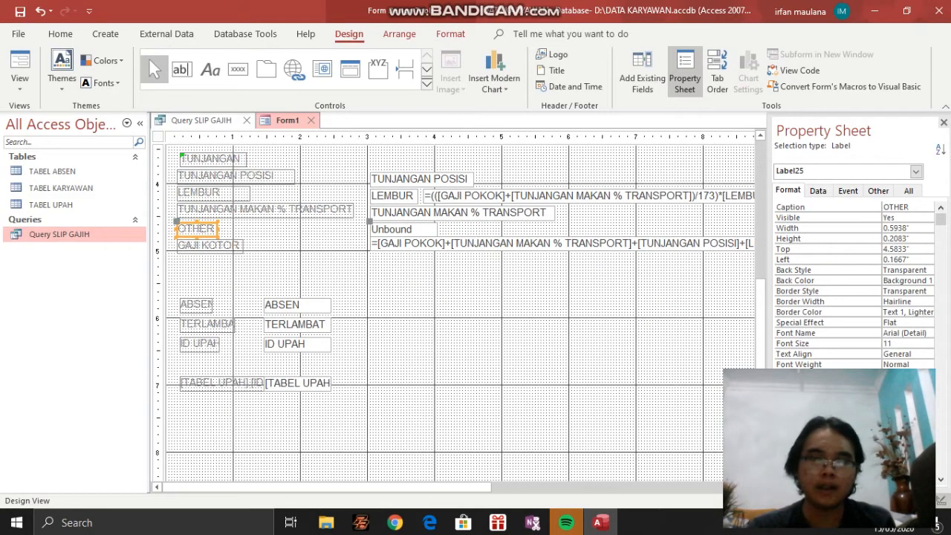
pyautogui.scroll(1, 453, 312)
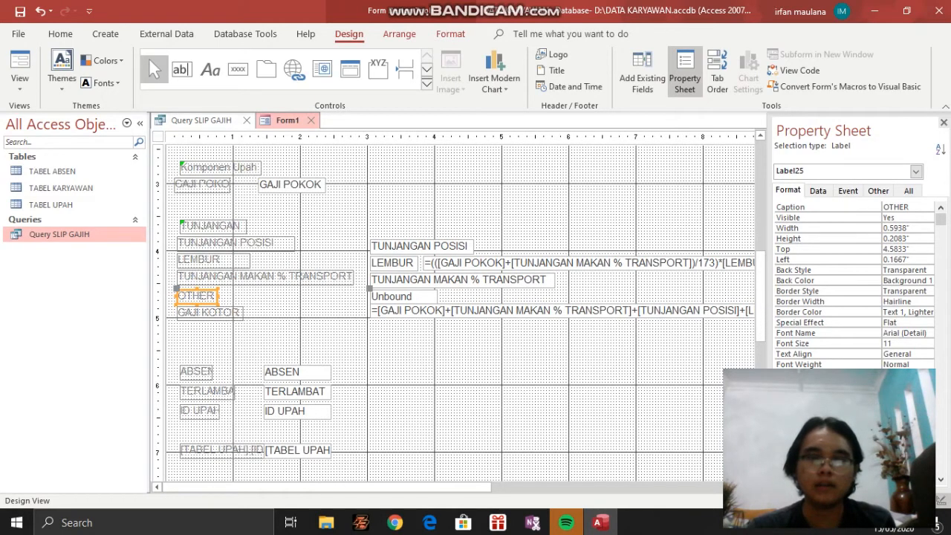
pyautogui.scroll(-1, 453, 312)
pyautogui.scroll(1, 453, 313)
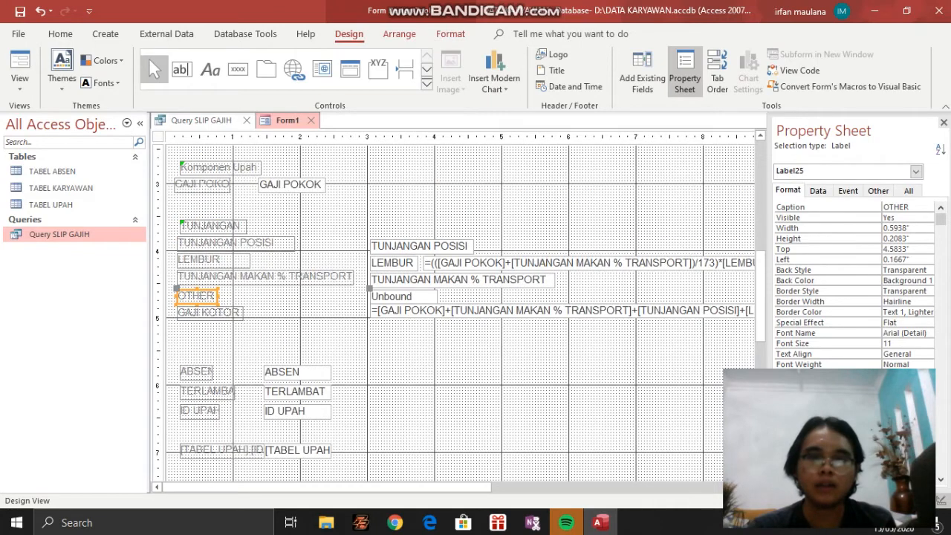
# Examine the full overtime formula in the calculated text box beside the LEMBUR field
pyautogui.click(459, 262)
pyautogui.scroll(1, 454, 312)
pyautogui.scroll(-1, 453, 312)
pyautogui.moveTo(431, 488); pyautogui.dragTo(573, 488)
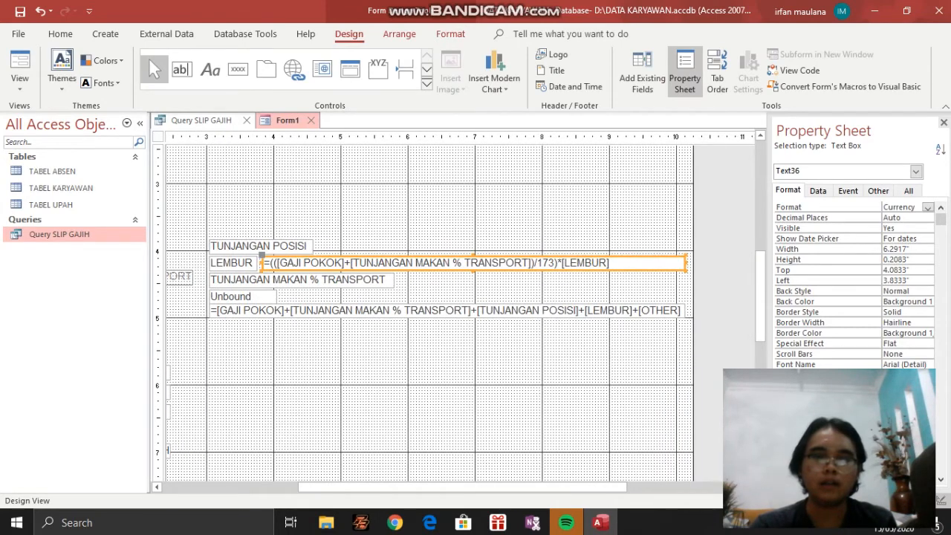
pyautogui.click(180, 69)
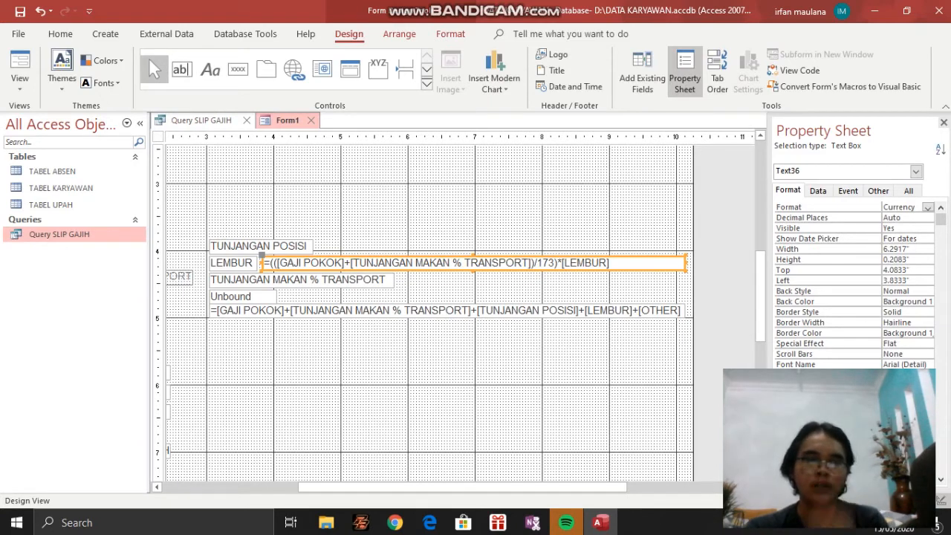
pyautogui.click(267, 262)
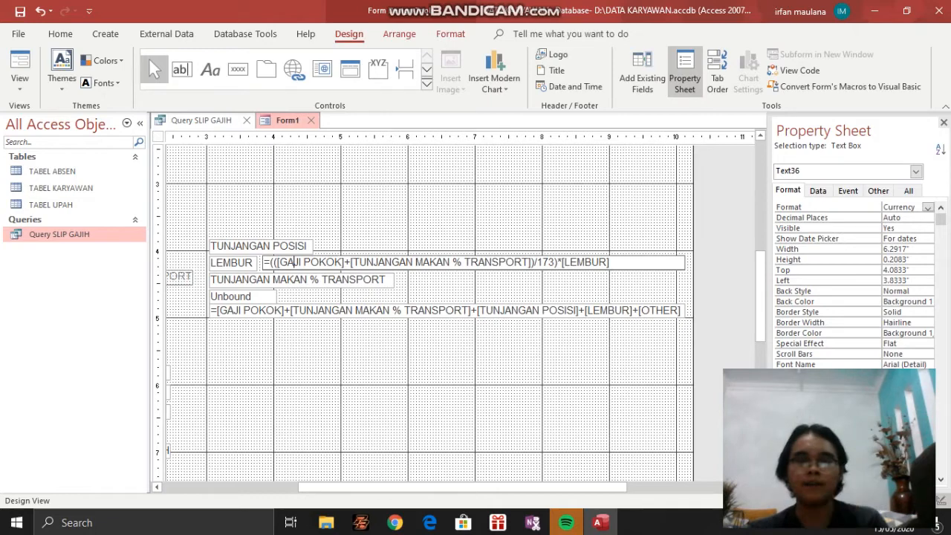
pyautogui.moveTo(408, 484); pyautogui.dragTo(369, 483)
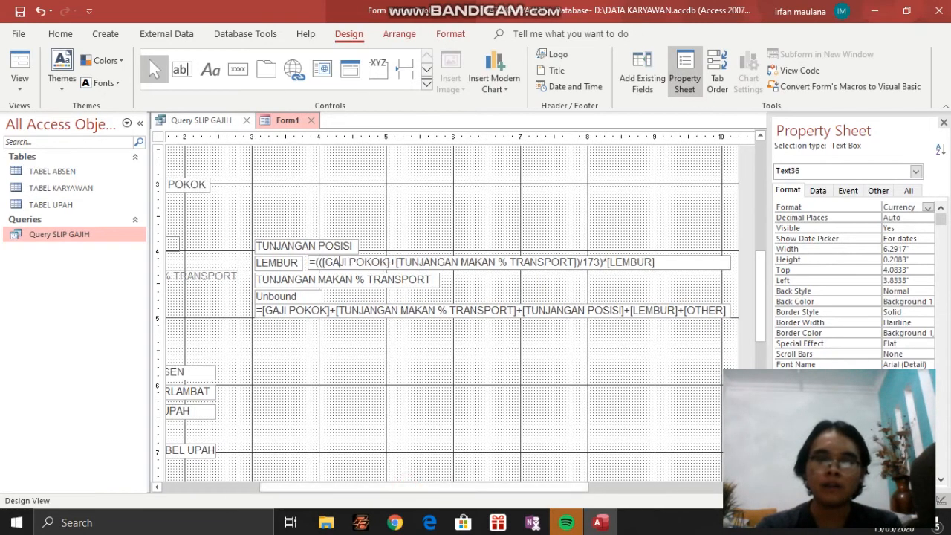
# Try to rename the calculated text box beside LEMBUR as lembur
pyautogui.click(288, 264)
pyautogui.click(351, 262)
pyautogui.click(878, 190)
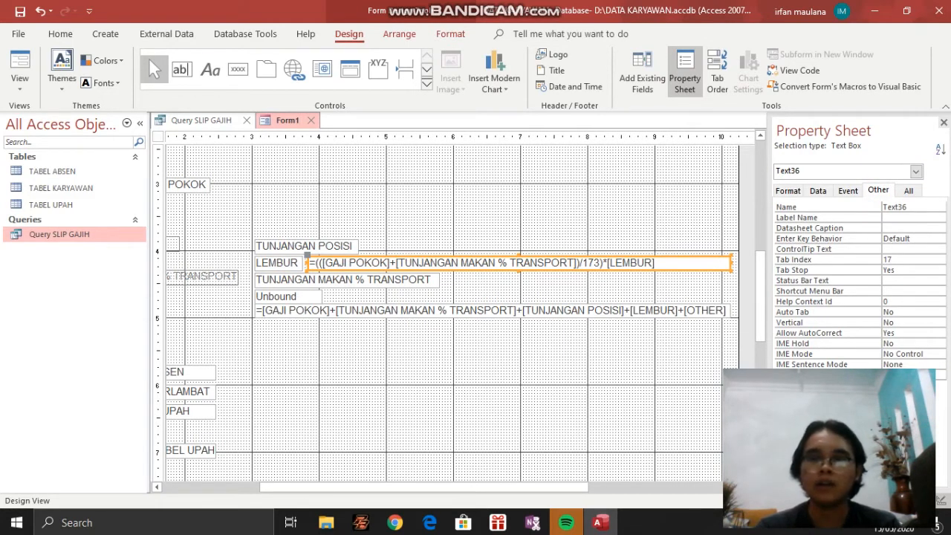
pyautogui.doubleClick(912, 210)
pyautogui.write('l')
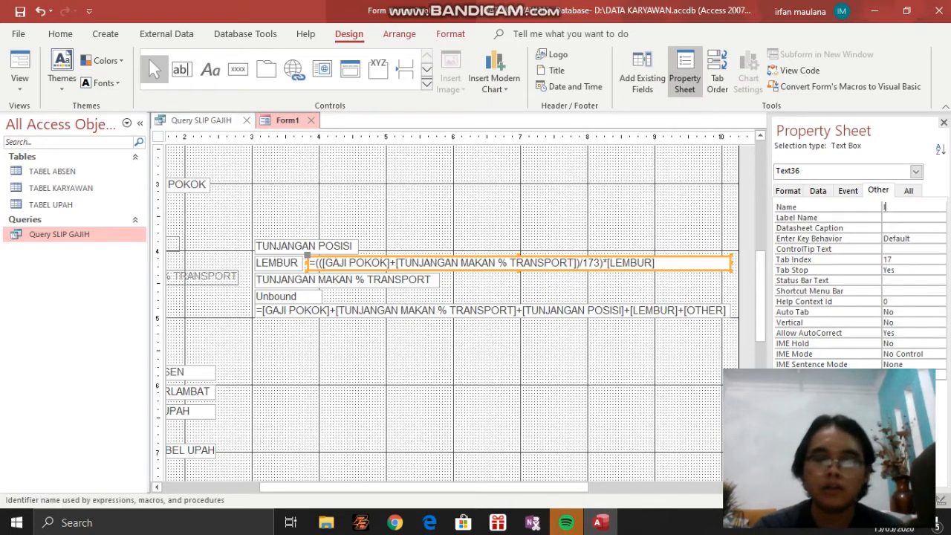
pyautogui.write('embur')
pyautogui.click(619, 220)
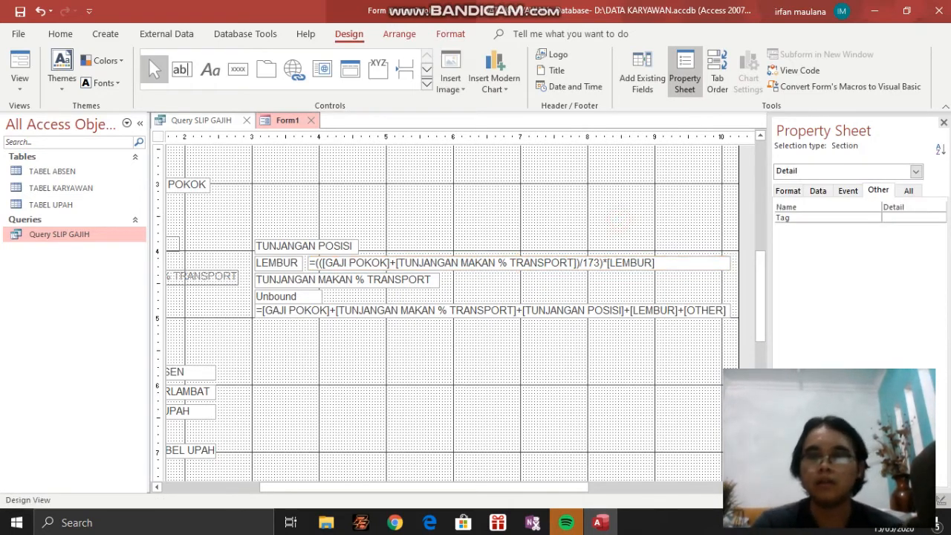
# Look over the Detail section's properties and retry naming the overtime formula text box lembur
pyautogui.click(848, 190)
pyautogui.click(879, 190)
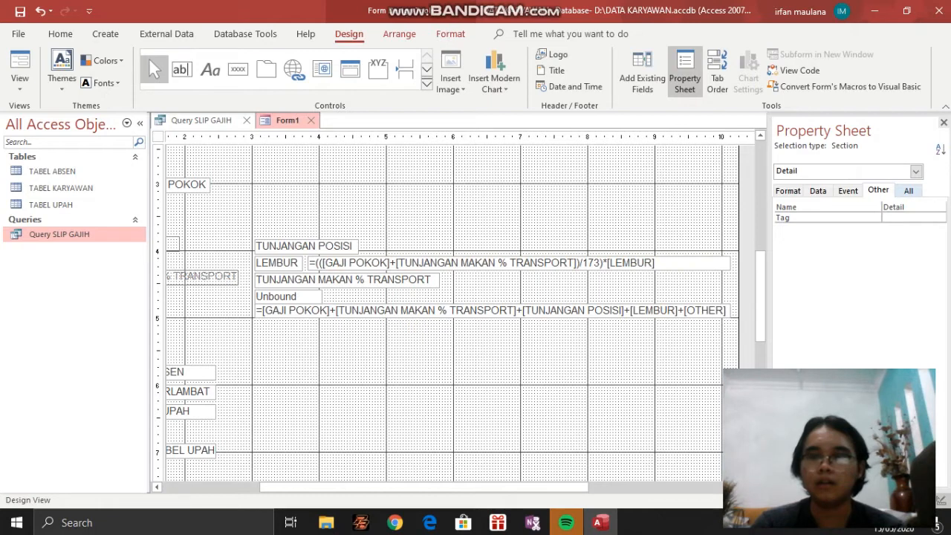
pyautogui.click(908, 191)
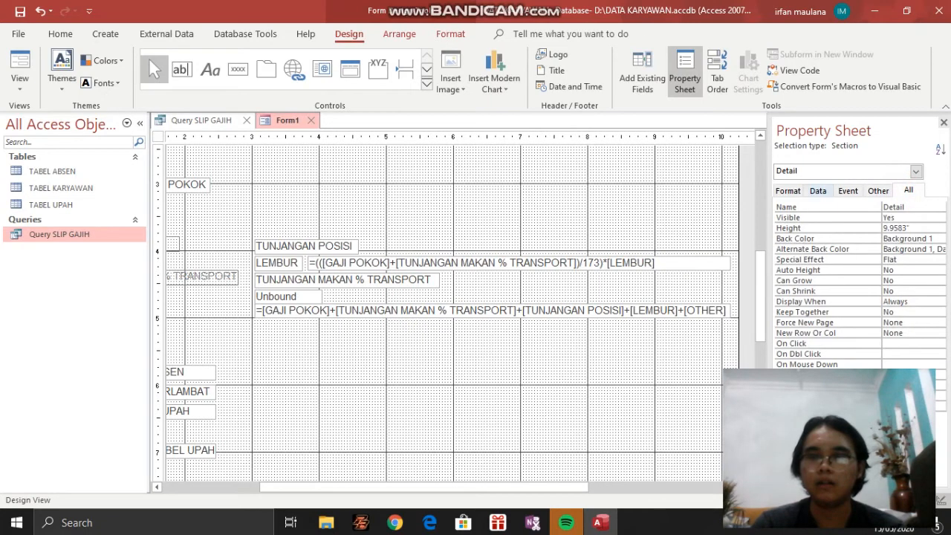
pyautogui.click(608, 262)
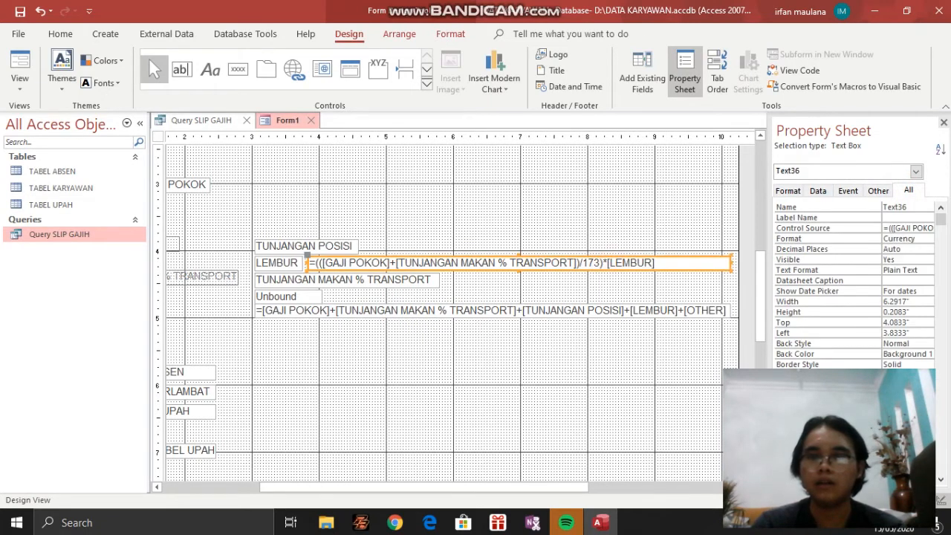
pyautogui.doubleClick(899, 207)
pyautogui.write('lem')
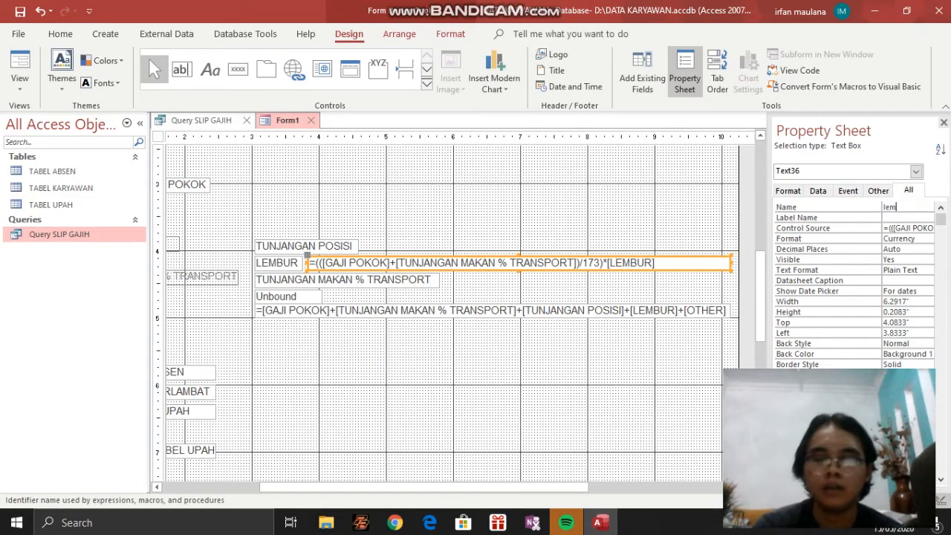
pyautogui.write('bur')
pyautogui.press('Return')
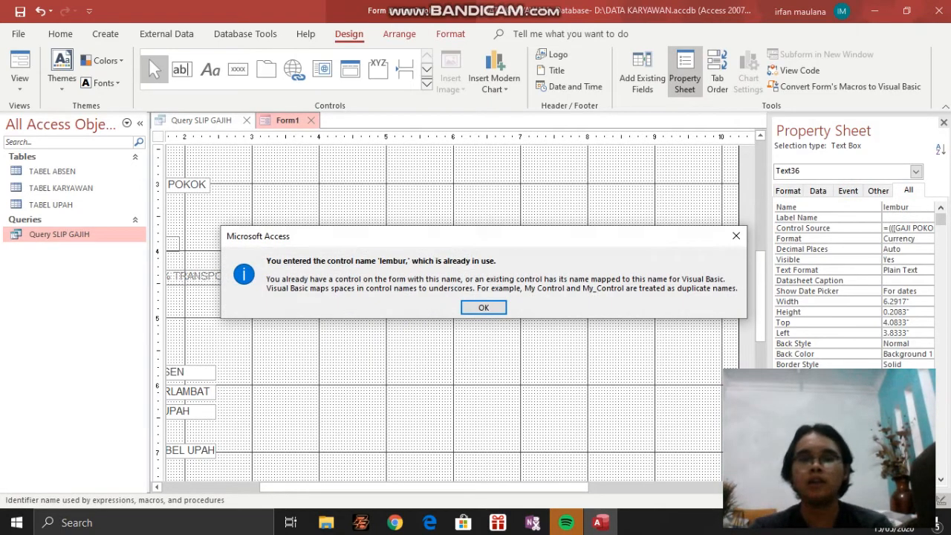
pyautogui.click(484, 308)
# Restore the overtime formula text box's name to Text36
pyautogui.click(915, 210)
pyautogui.hotkey('shift', 'Left')
pyautogui.hotkey('shift', 'Left')
pyautogui.click(915, 205)
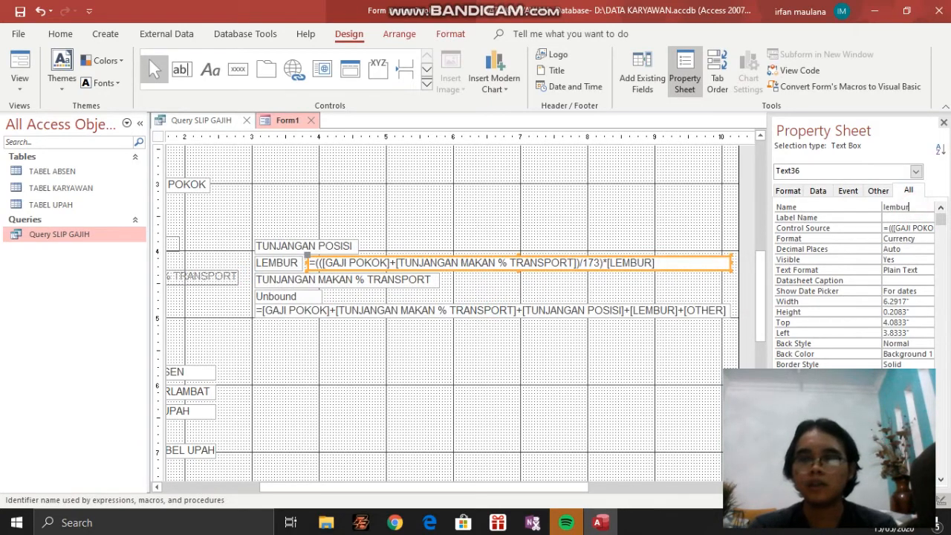
pyautogui.press('BackSpace')
pyautogui.press('BackSpace')
pyautogui.press('BackSpace')
pyautogui.press('BackSpace')
pyautogui.press('BackSpace')
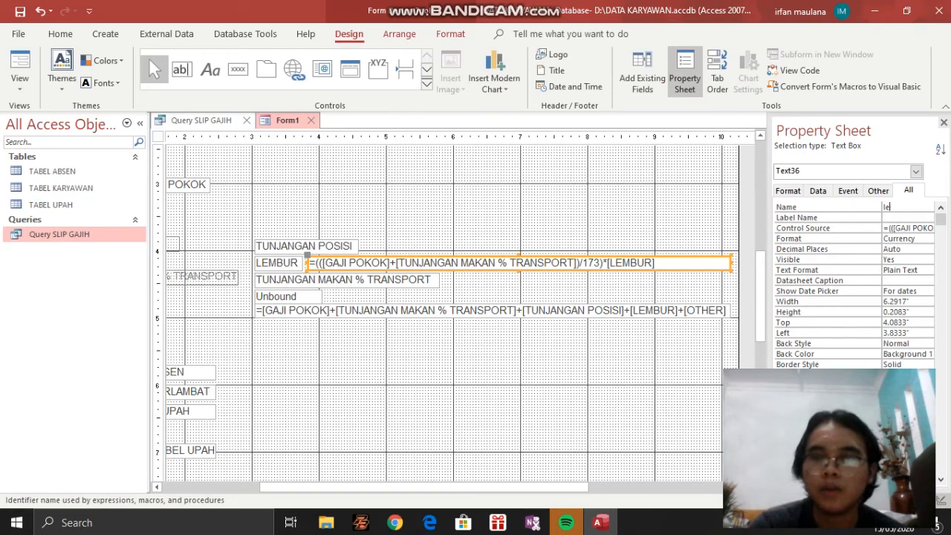
pyautogui.write('Tex')
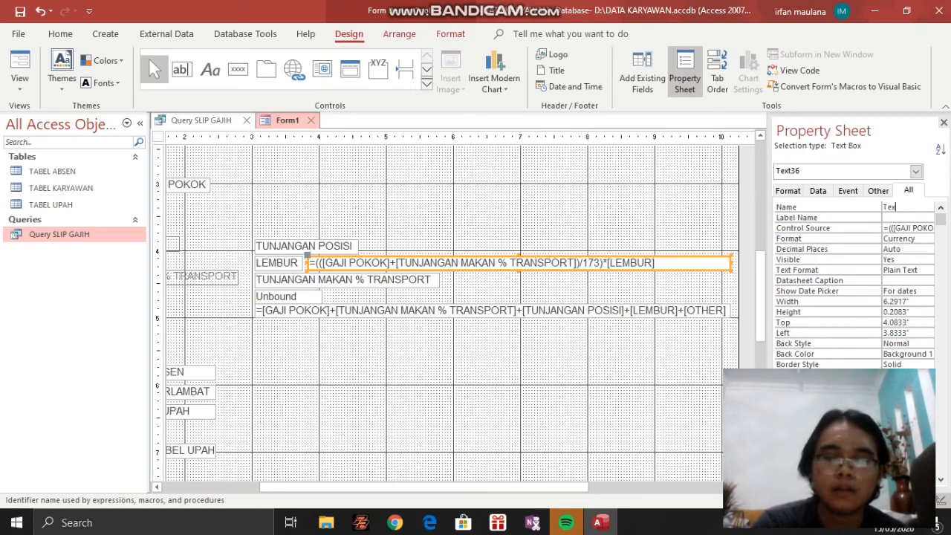
pyautogui.write('t36')
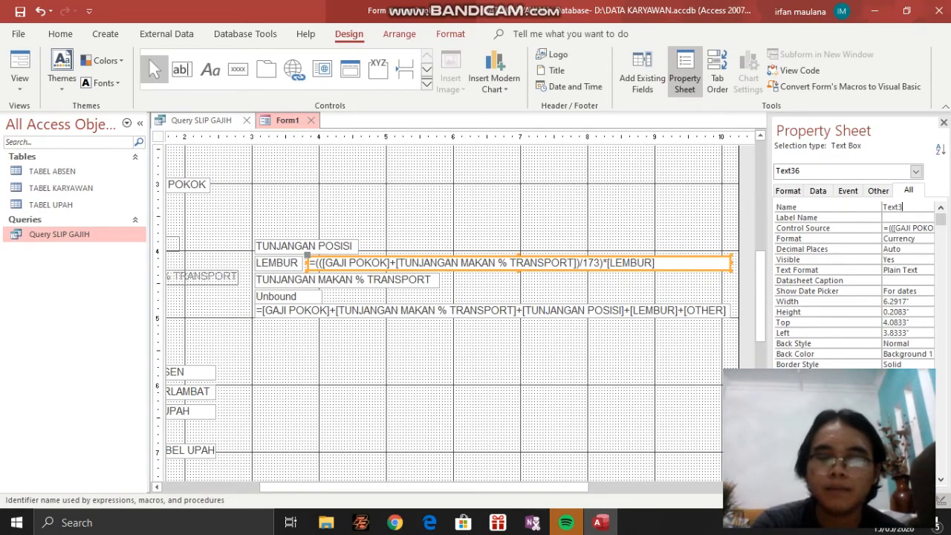
# Review the overtime formula text box's property categories and choose Currency as its format
pyautogui.click(878, 191)
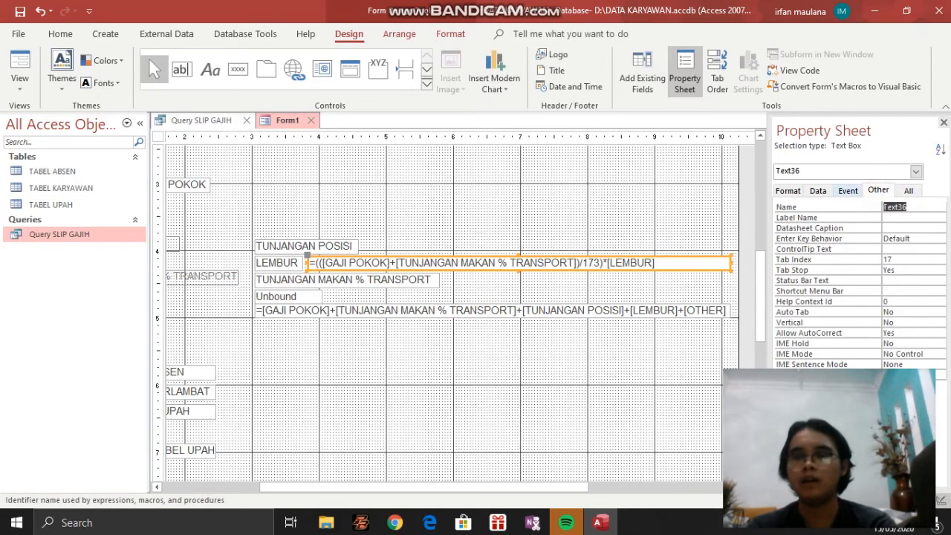
pyautogui.click(847, 191)
pyautogui.click(818, 190)
pyautogui.click(787, 190)
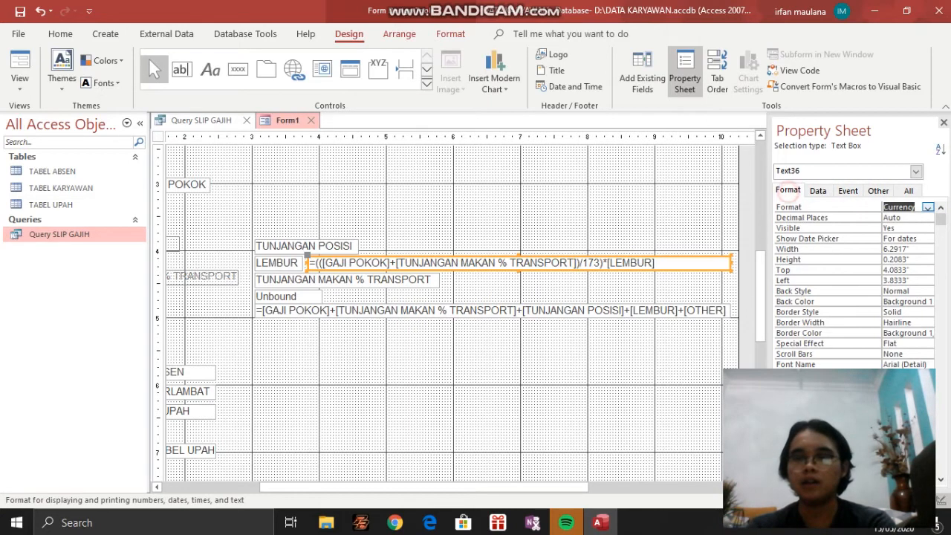
pyautogui.click(928, 207)
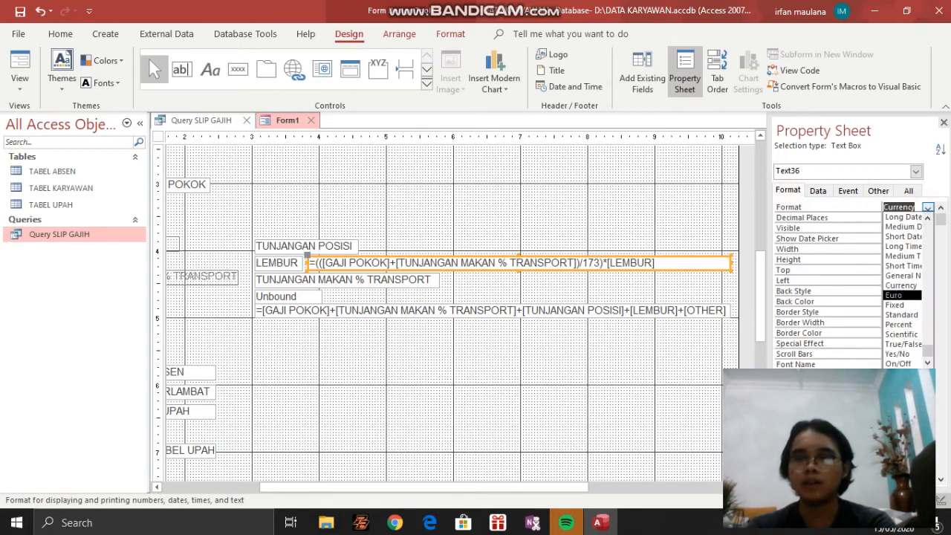
pyautogui.click(910, 288)
# Inspect the overtime formula text box's Control Source expression in the Expression Builder
pyautogui.click(818, 190)
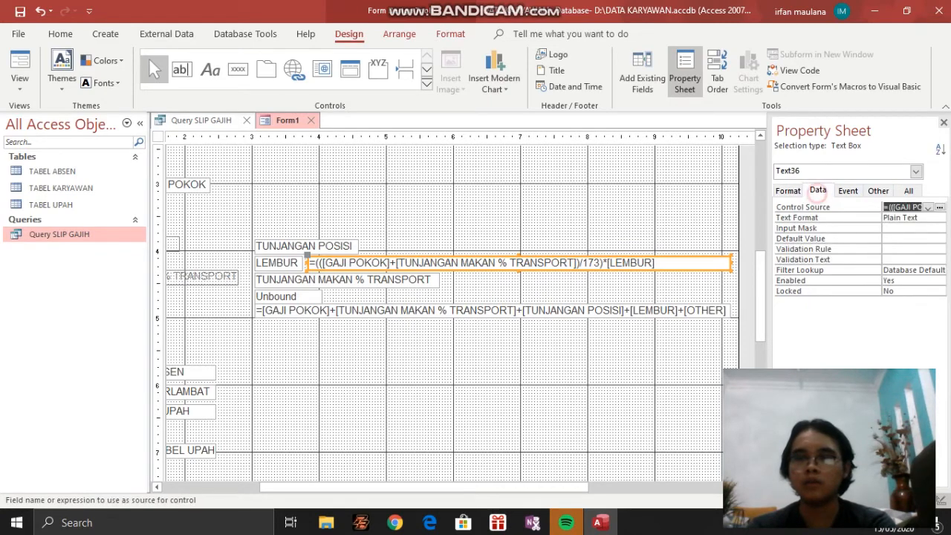
pyautogui.click(940, 207)
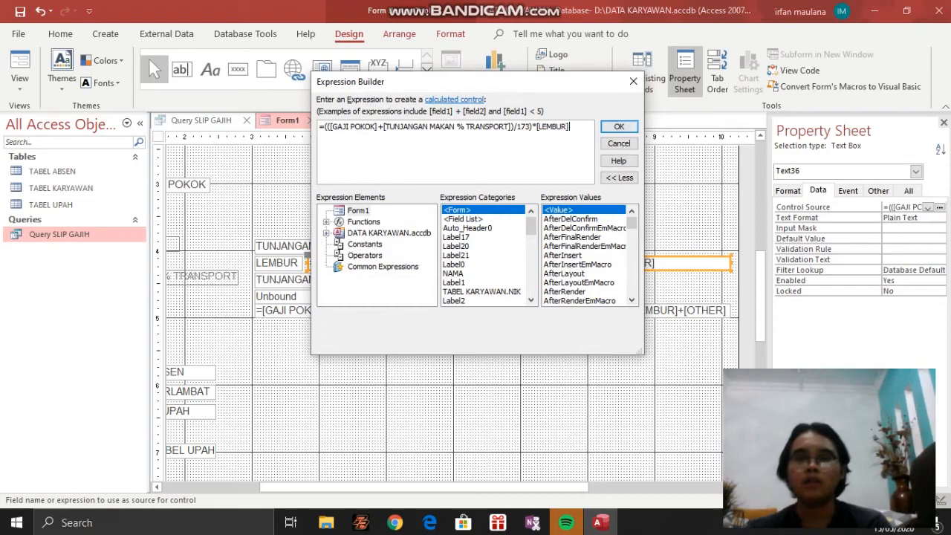
pyautogui.click(617, 126)
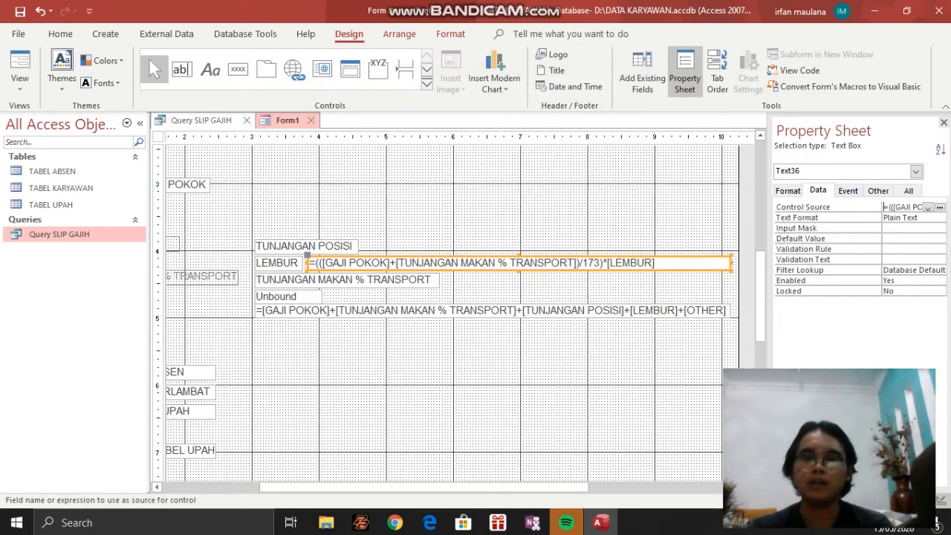
# Examine the full formula in the GAJI KOTOR text box and the salary fields it adds up
pyautogui.scroll(-3, 445, 312)
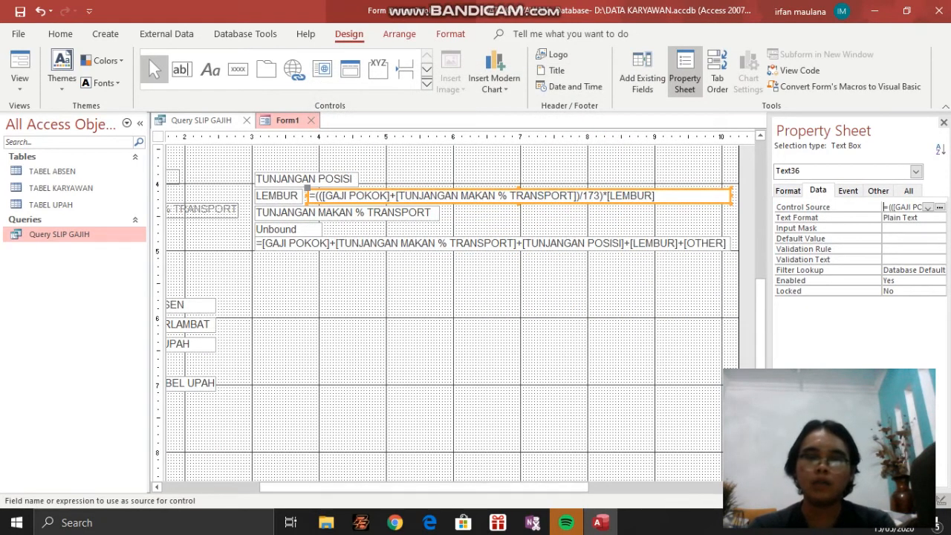
pyautogui.hscroll(-3, 445, 312)
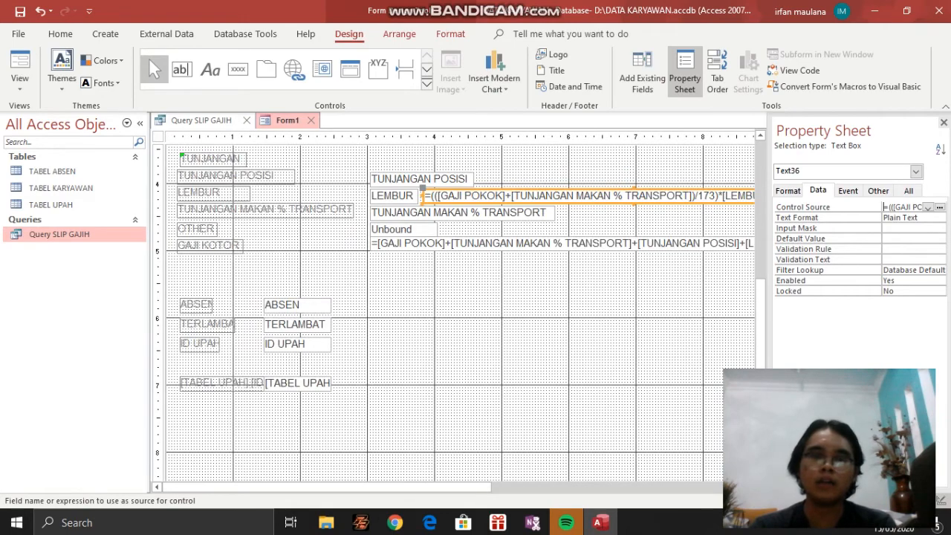
pyautogui.click(208, 246)
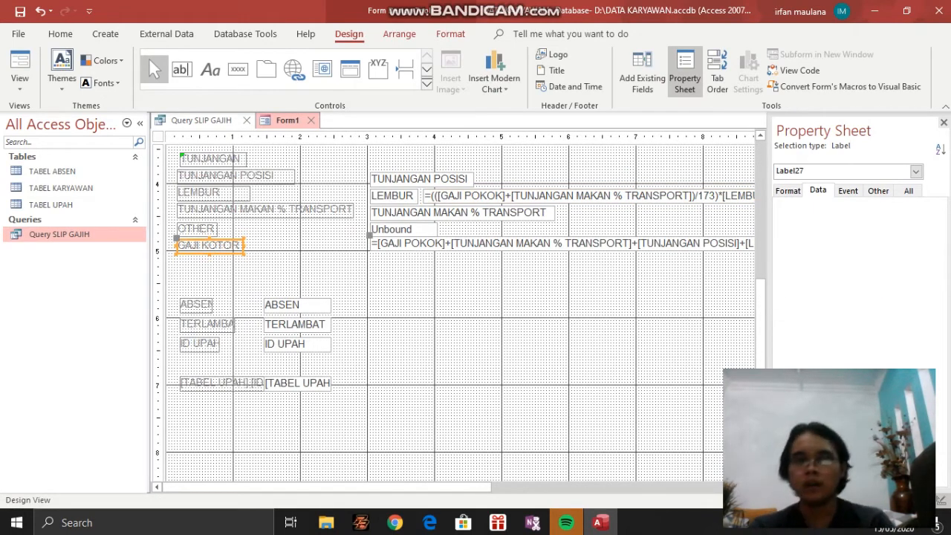
pyautogui.click(491, 244)
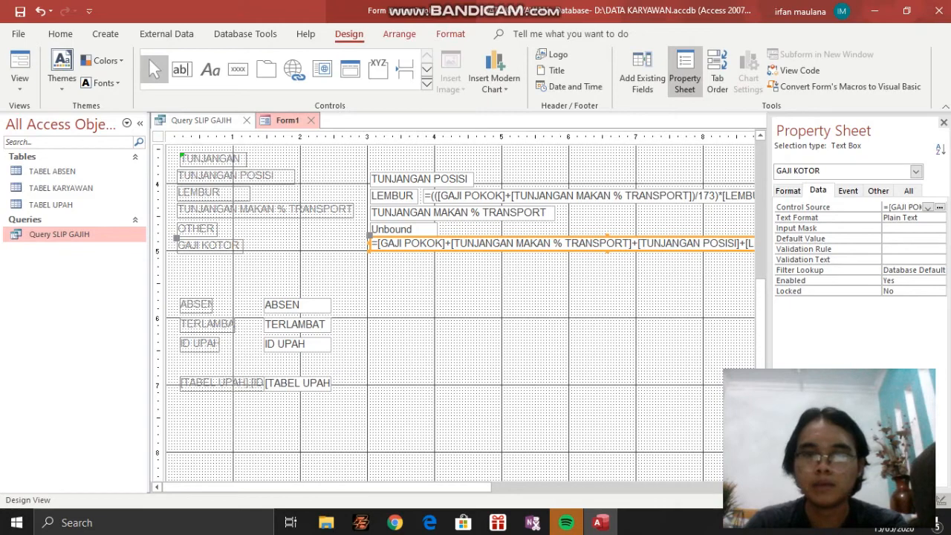
pyautogui.hscroll(4, 460, 312)
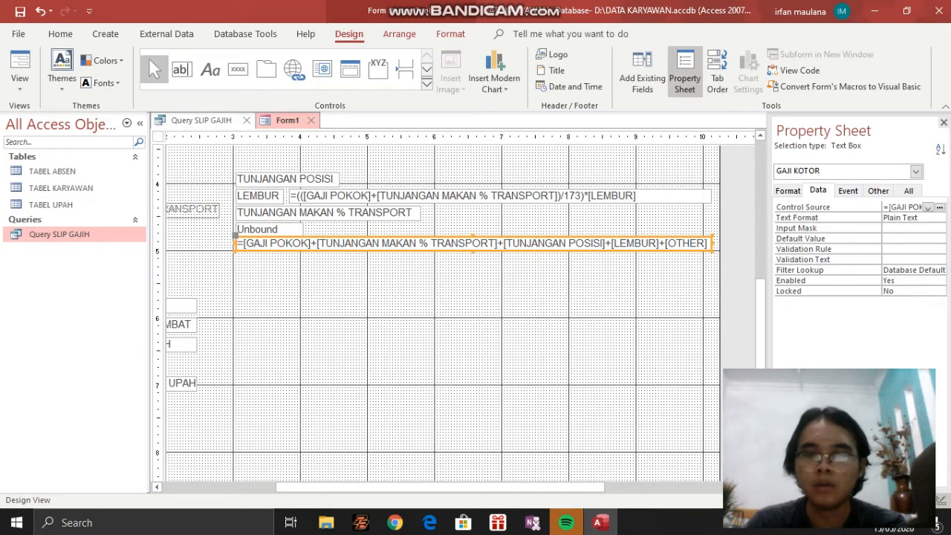
pyautogui.hscroll(2, 438, 312)
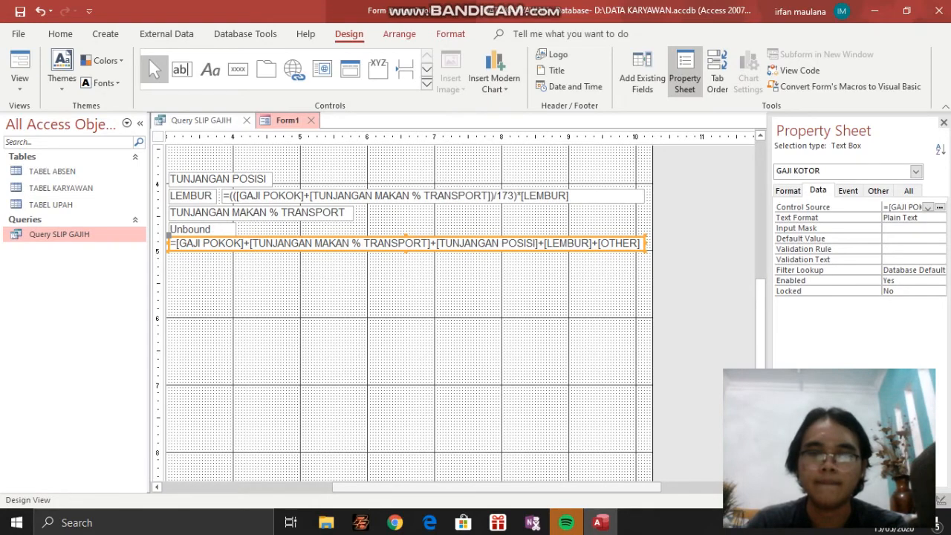
pyautogui.hscroll(-6, 461, 312)
pyautogui.scroll(4, 460, 312)
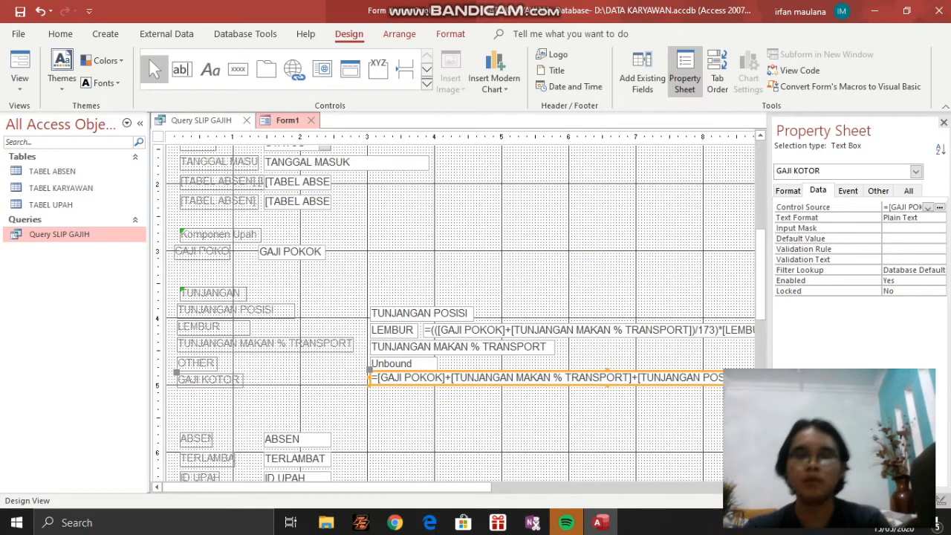
pyautogui.scroll(-2, 460, 312)
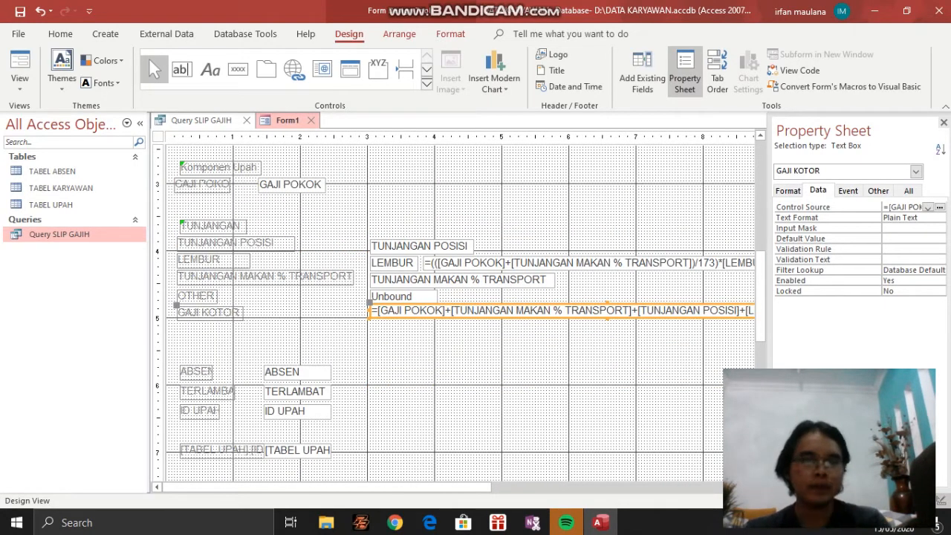
# Display the salary slip form in Form View and look over the TUNJANGAN amounts
pyautogui.click(19, 82)
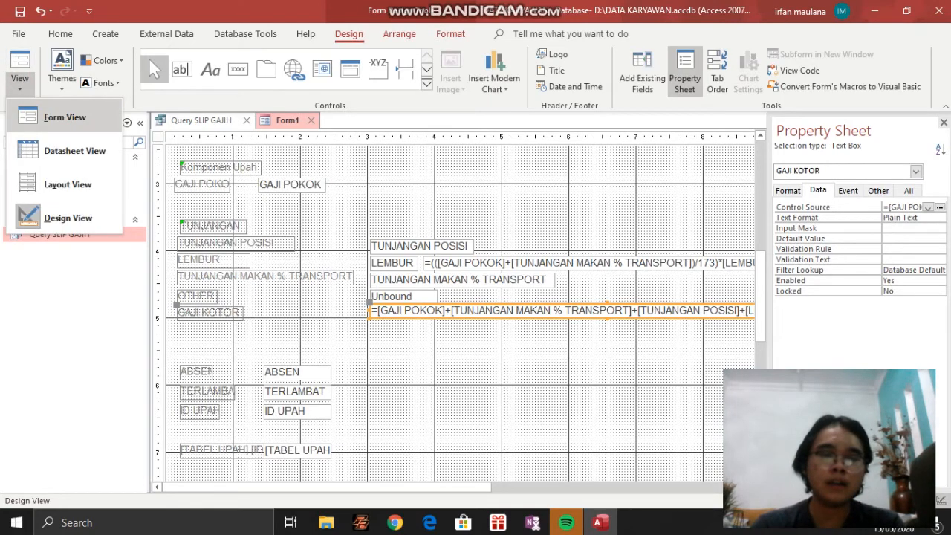
pyautogui.click(64, 117)
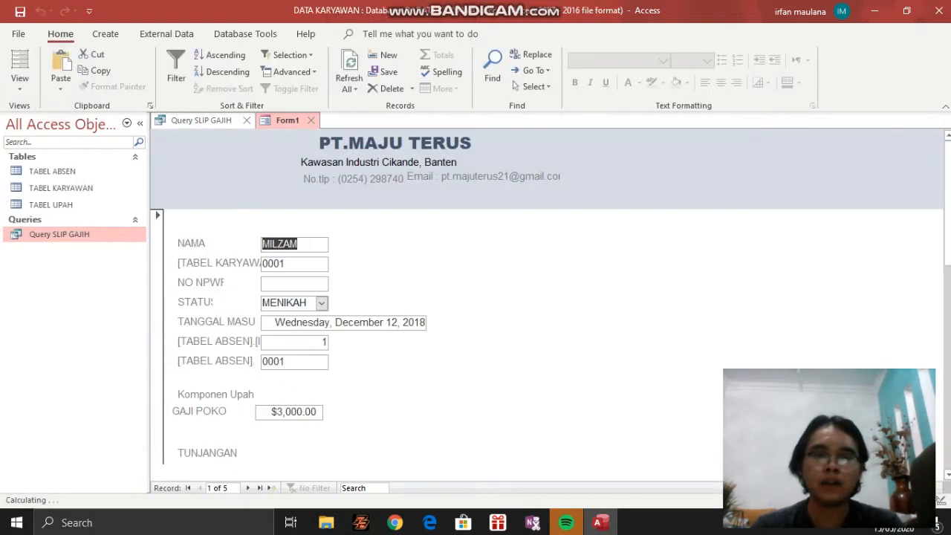
pyautogui.scroll(-3, 446, 334)
pyautogui.scroll(2, 446, 334)
pyautogui.scroll(-4, 446, 334)
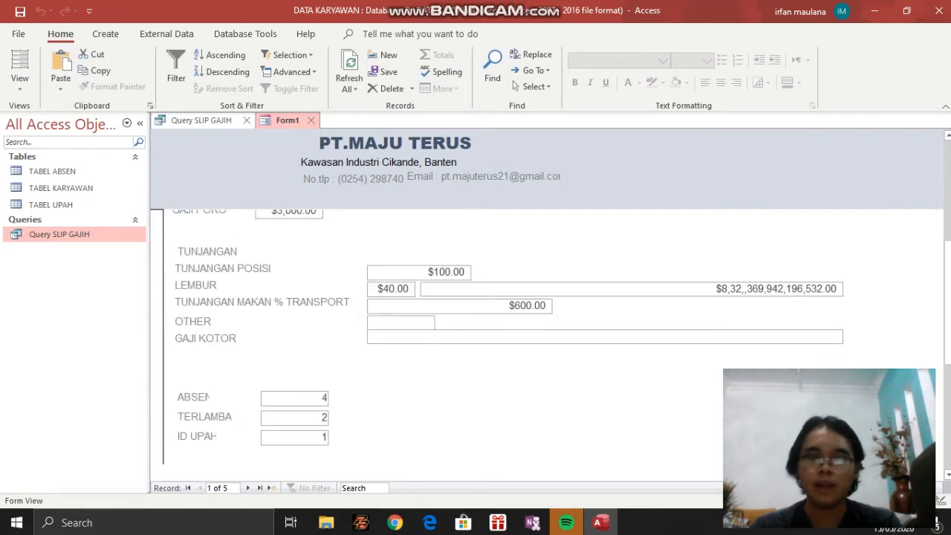
# Enter 0 as the OTHER allowance and recalculate GAJI KOTOR
pyautogui.click(407, 322)
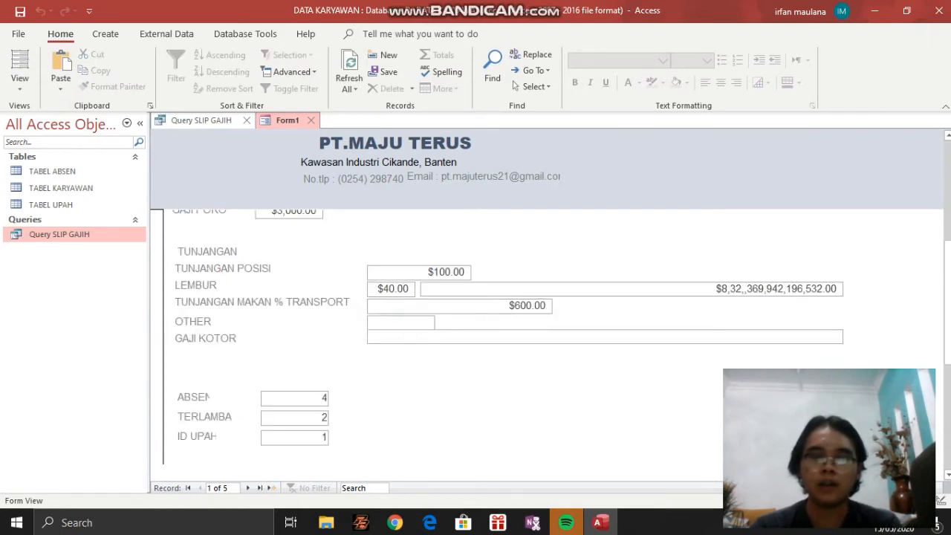
pyautogui.write('0')
pyautogui.click(461, 336)
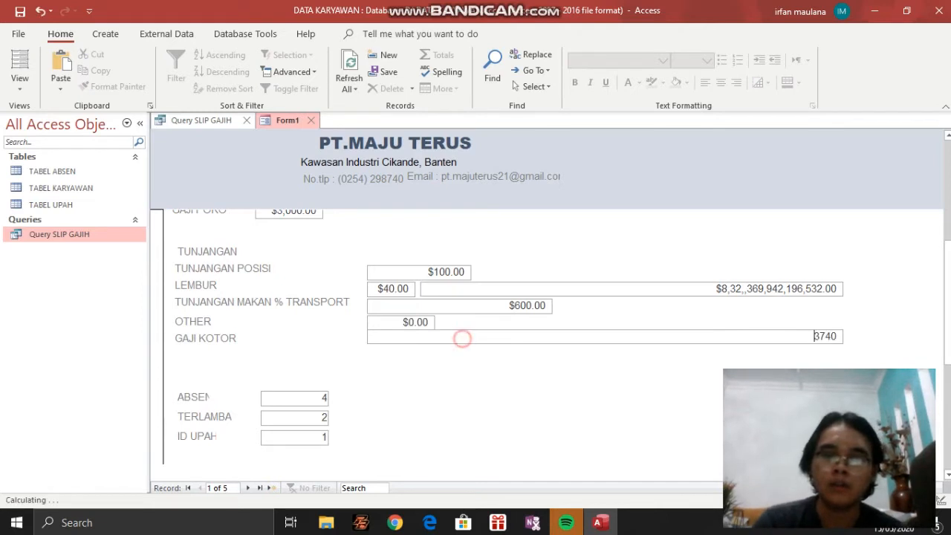
# Set the OTHER allowance to 20 and recalculate GAJI KOTOR
pyautogui.click(423, 322)
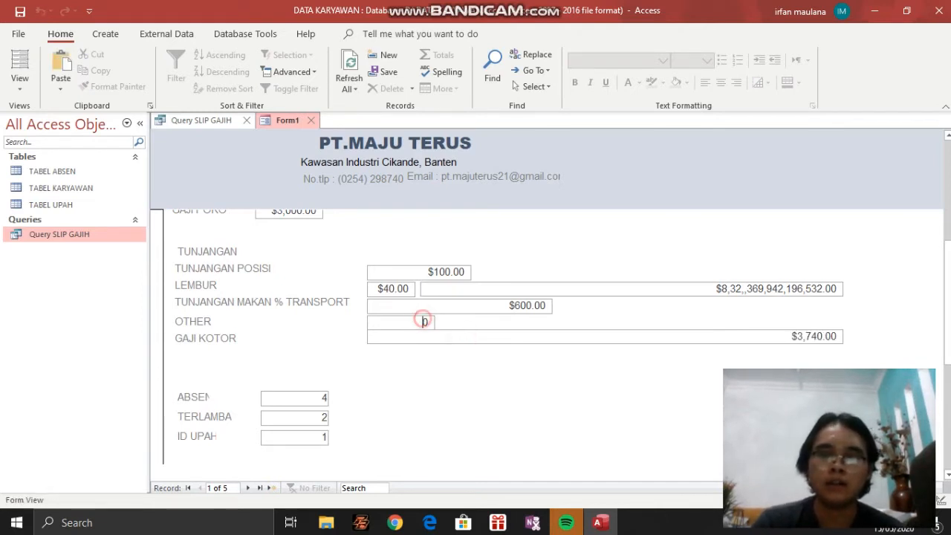
pyautogui.doubleClick(425, 322)
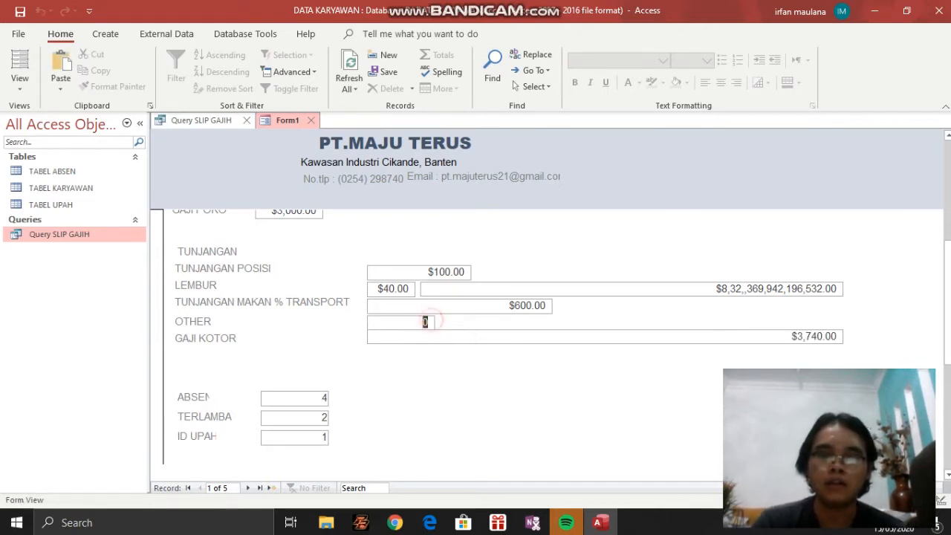
pyautogui.write('20')
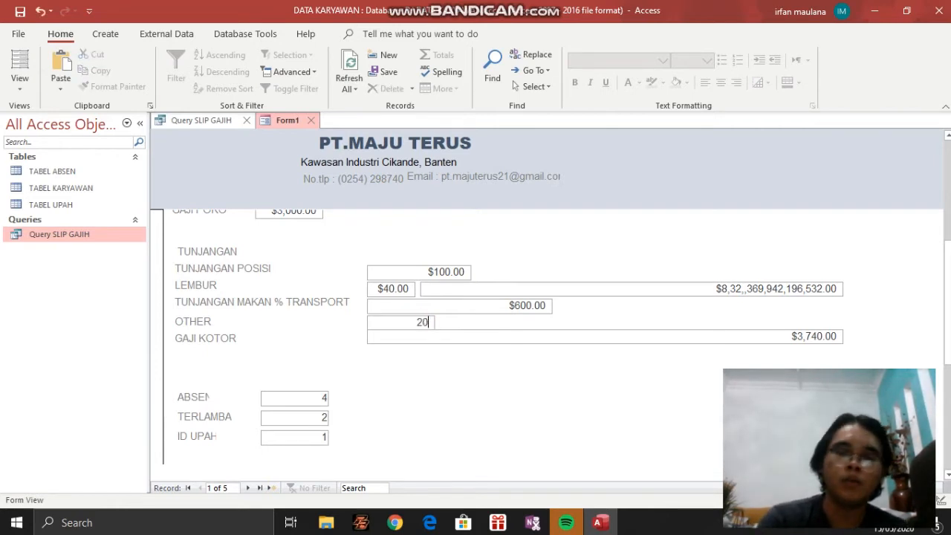
pyautogui.click(429, 335)
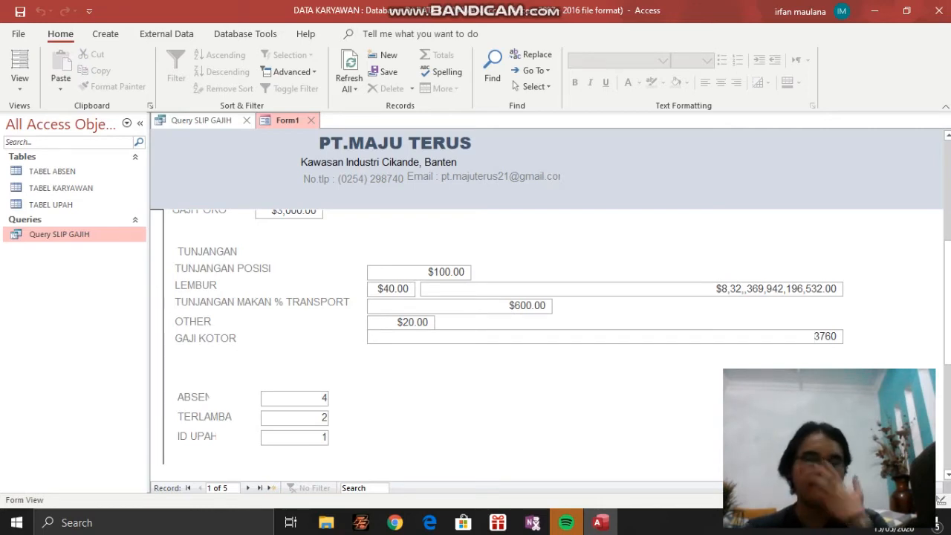
pyautogui.scroll(-1, 546, 336)
pyautogui.scroll(4, 546, 337)
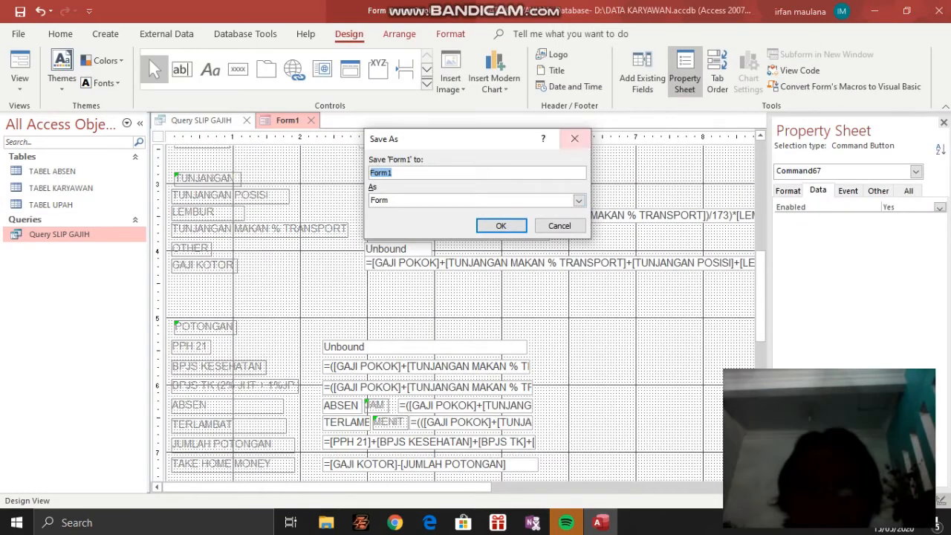
# Cancel saving Form1 and look over the POTONGAN section and the record buttons below it
pyautogui.click(574, 139)
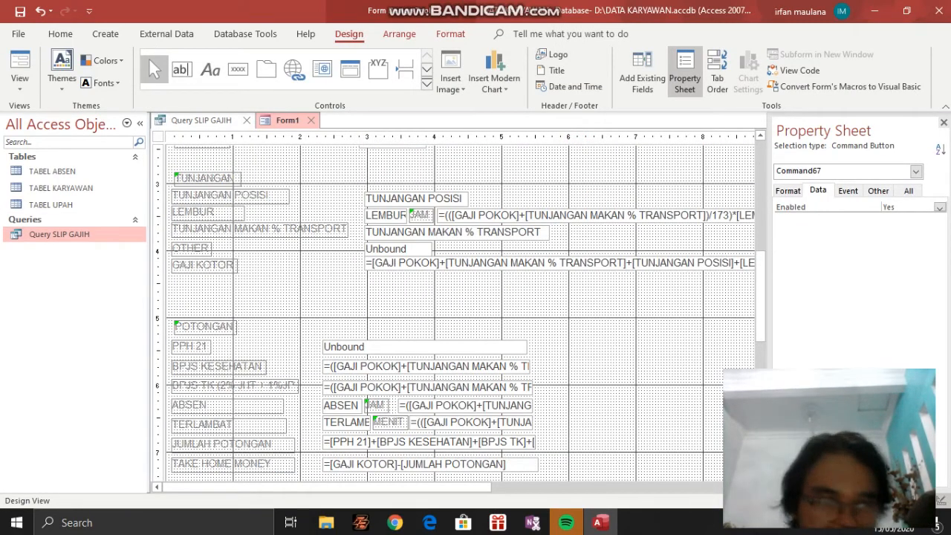
pyautogui.scroll(-3, 453, 312)
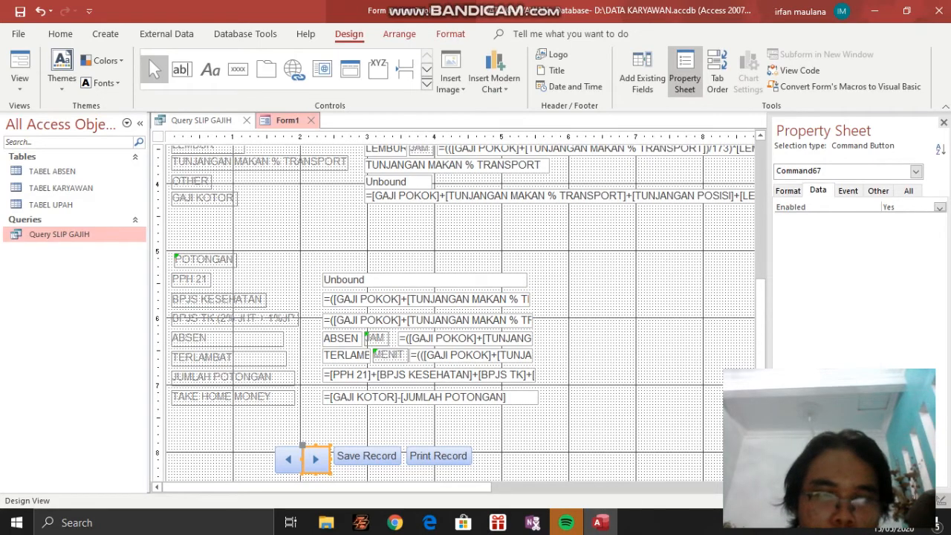
pyautogui.scroll(5, 453, 312)
pyautogui.scroll(-5, 453, 312)
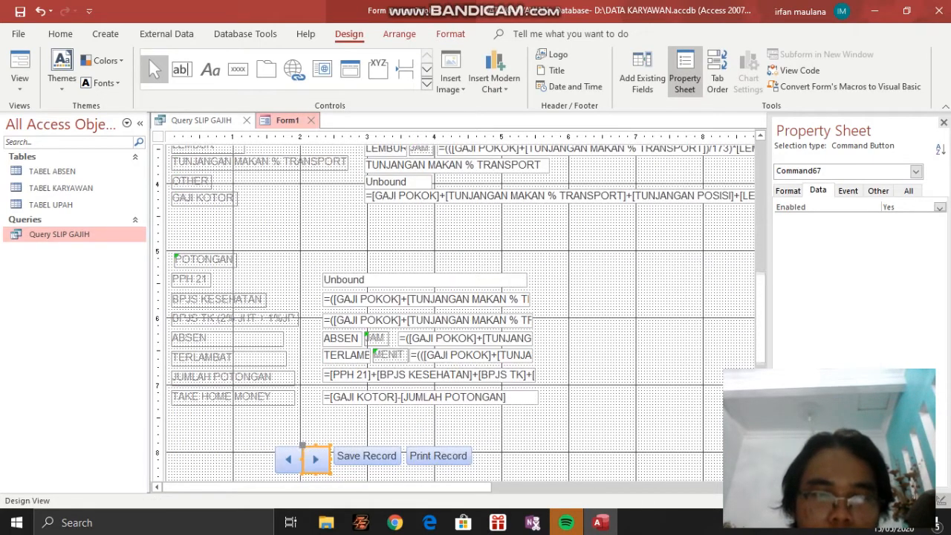
# Review the PPH 21 text box's data, format and name properties
pyautogui.click(379, 280)
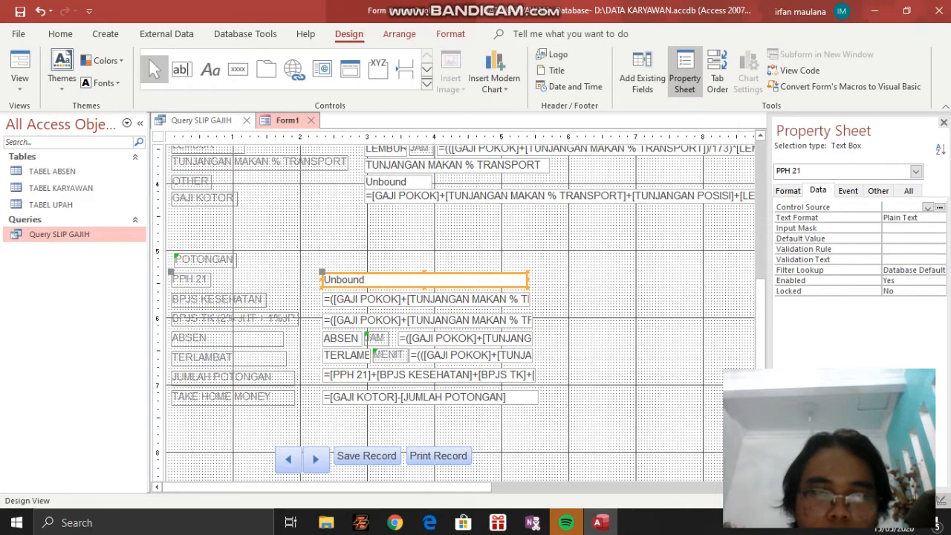
pyautogui.click(788, 191)
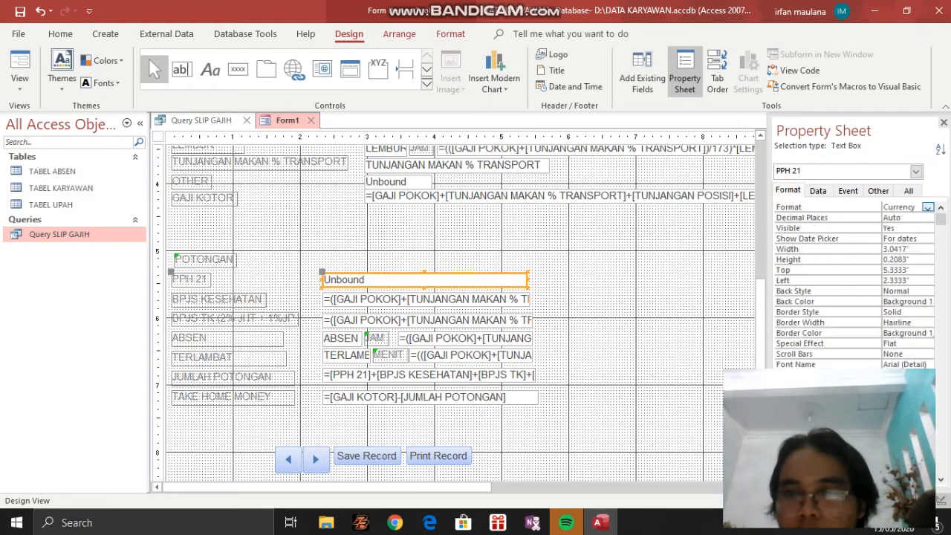
pyautogui.click(878, 191)
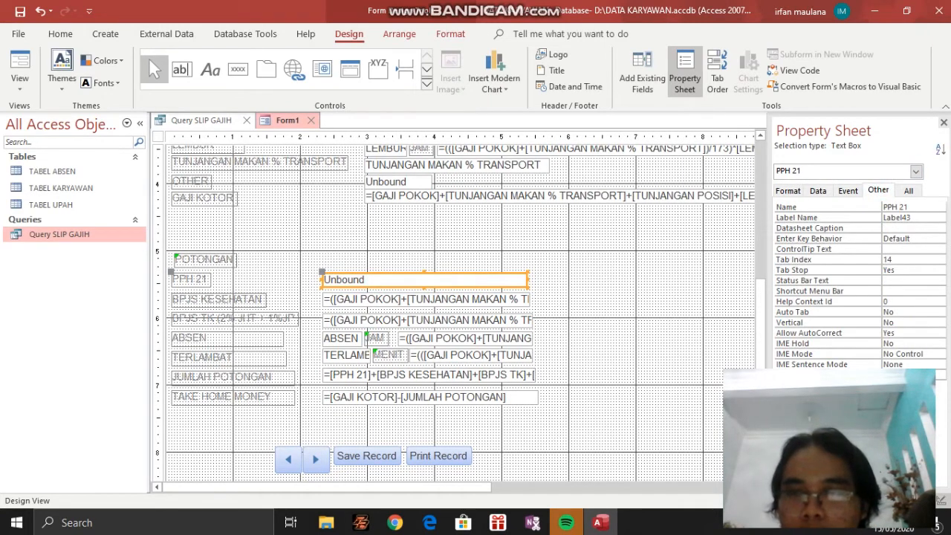
# Open the formula beside BPJS KESEHATAN for editing and read through to its multiplier at the end
pyautogui.click(218, 300)
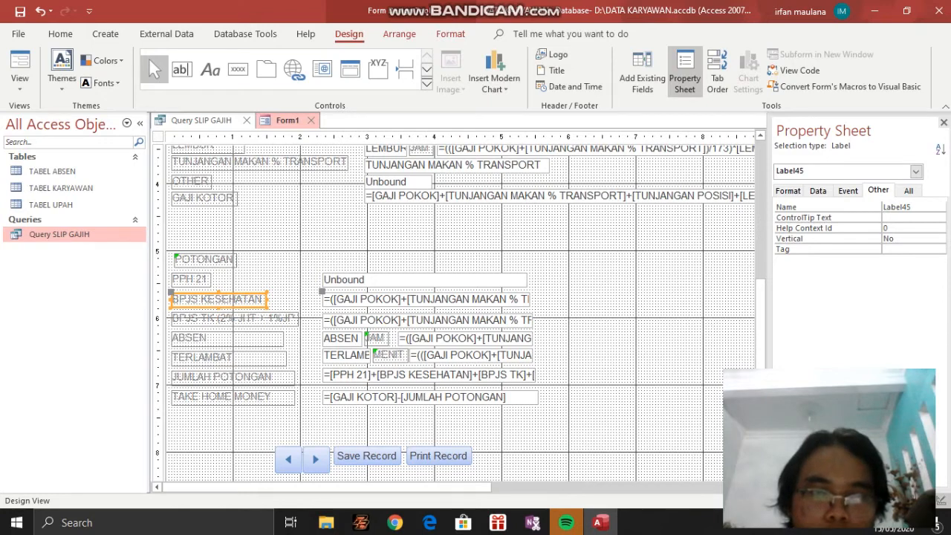
pyautogui.click(416, 300)
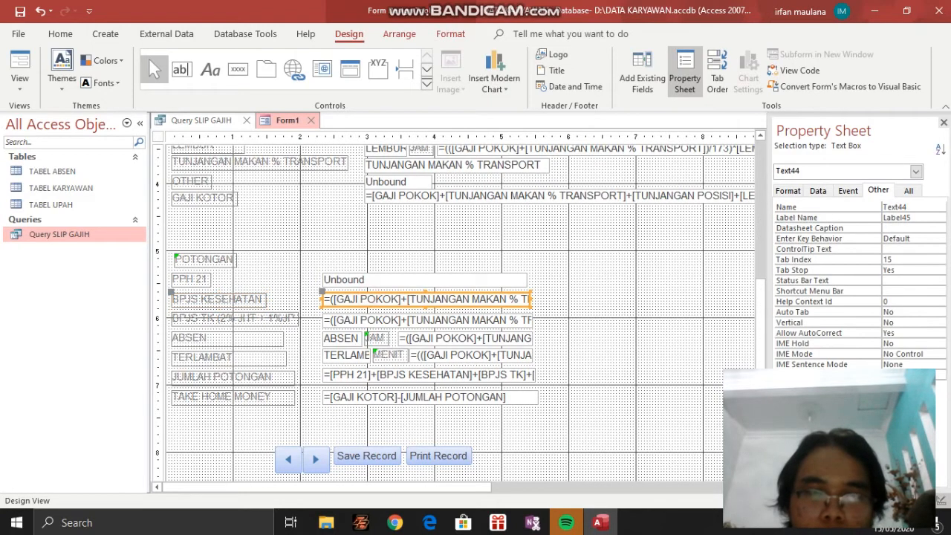
pyautogui.click(461, 299)
pyautogui.press('Right')
pyautogui.press('Right')
pyautogui.press('Right')
pyautogui.press('Right')
pyautogui.press('Right')
pyautogui.press('Right')
pyautogui.press('Right')
pyautogui.press('Right')
pyautogui.press('Right')
pyautogui.press('Right')
pyautogui.press('Right')
pyautogui.press('Right')
pyautogui.press('Right')
pyautogui.press('Right')
pyautogui.press('Right')
pyautogui.press('Right')
pyautogui.press('Right')
pyautogui.press('Right')
pyautogui.press('Right')
pyautogui.press('Right')
pyautogui.press('Right')
pyautogui.press('Right')
pyautogui.press('Right')
pyautogui.press('Right')
pyautogui.press('Right')
pyautogui.press('Right')
pyautogui.press('Right')
pyautogui.press('Right')
pyautogui.press('Right')
pyautogui.press('Right')
pyautogui.press('Right')
pyautogui.press('Right')
pyautogui.press('Right')
pyautogui.press('Right')
pyautogui.press('Right')
pyautogui.press('Right')
pyautogui.press('Right')
pyautogui.press('Right')
pyautogui.press('Right')
pyautogui.press('Right')
pyautogui.write(')*0.01')
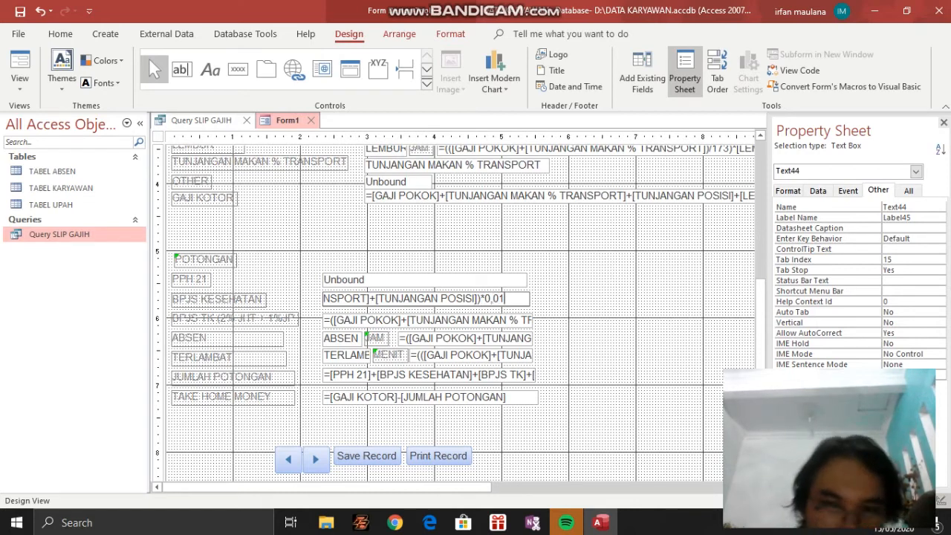
# Try to replace the multiplier at the end of the BPJS KESEHATAN formula with 1%
pyautogui.press('BackSpace')
pyautogui.press('BackSpace')
pyautogui.press('BackSpace')
pyautogui.press('BackSpace')
pyautogui.write('1%')
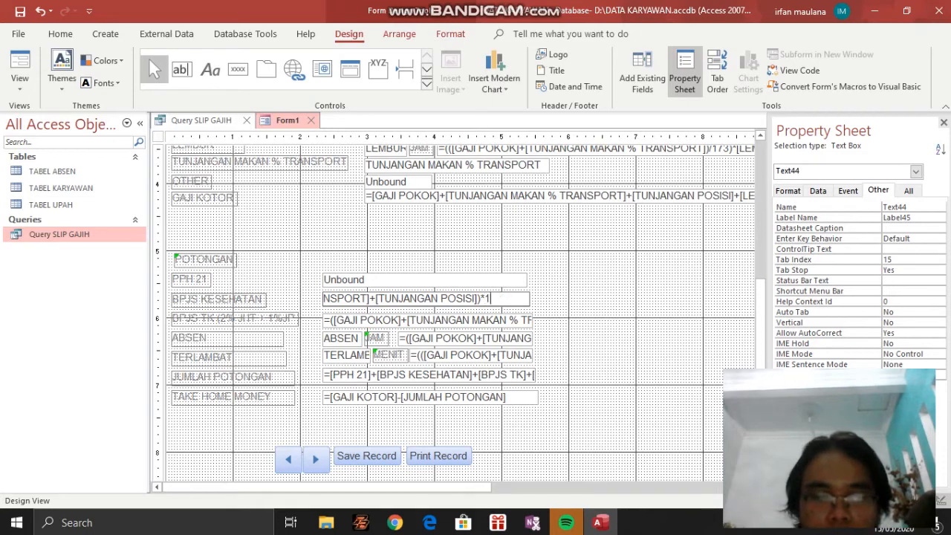
pyautogui.press('Return')
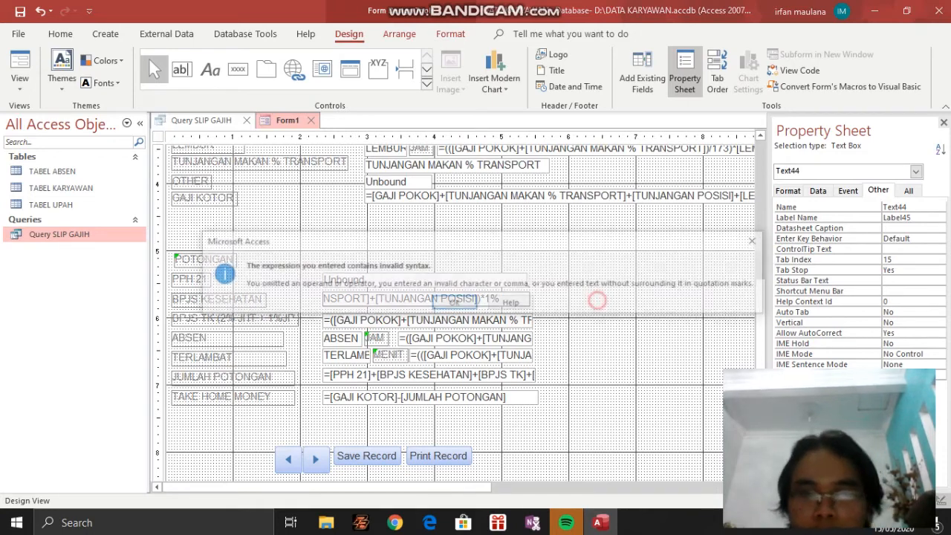
pyautogui.press('Return')
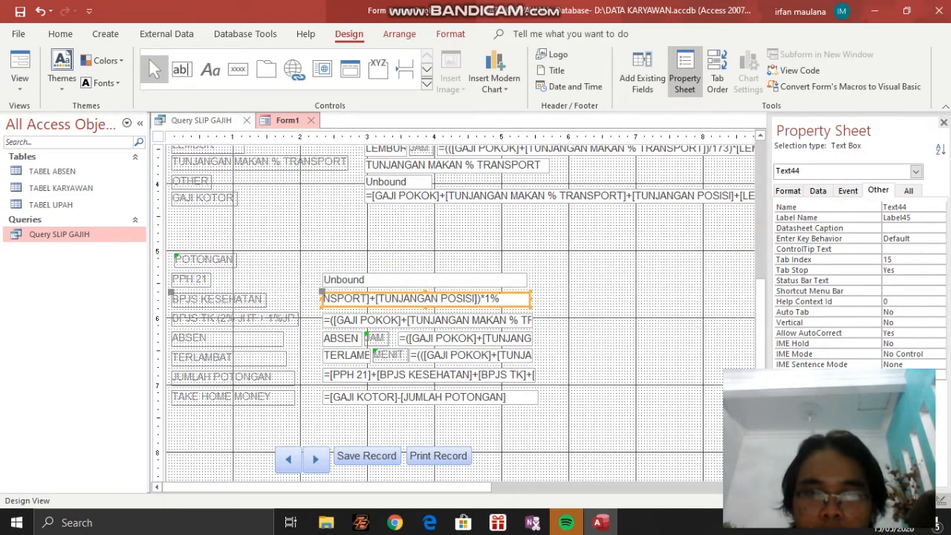
# Restore the BPJS KESEHATAN formula's multiplier to 0,01
pyautogui.press('BackSpace')
pyautogui.press('BackSpace')
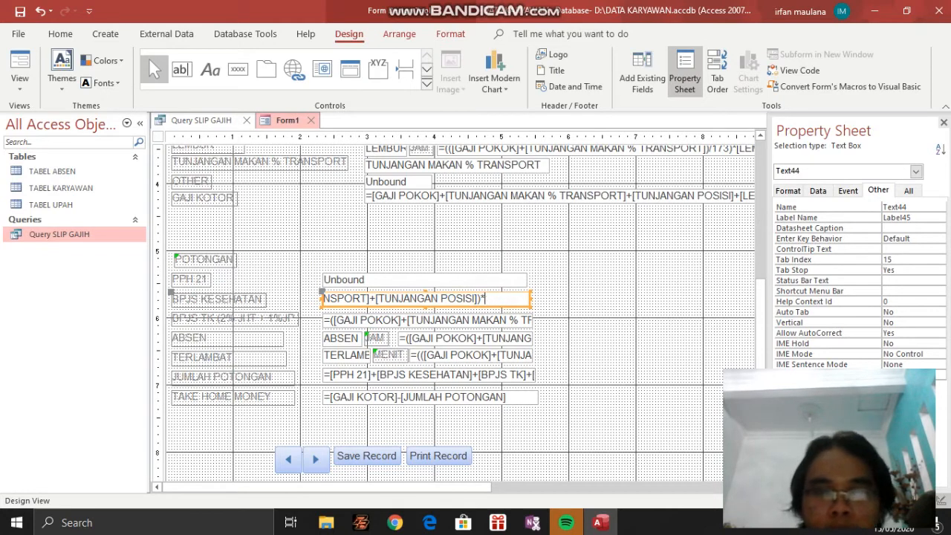
pyautogui.write('0,01')
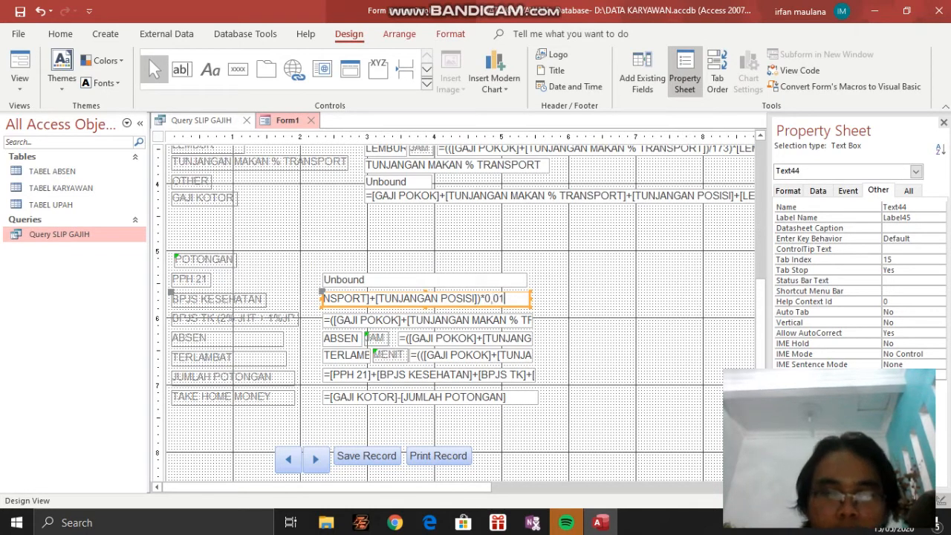
# Open the formula beside BPJS TK for editing and read through to its multiplier at the end
pyautogui.click(616, 308)
pyautogui.click(428, 319)
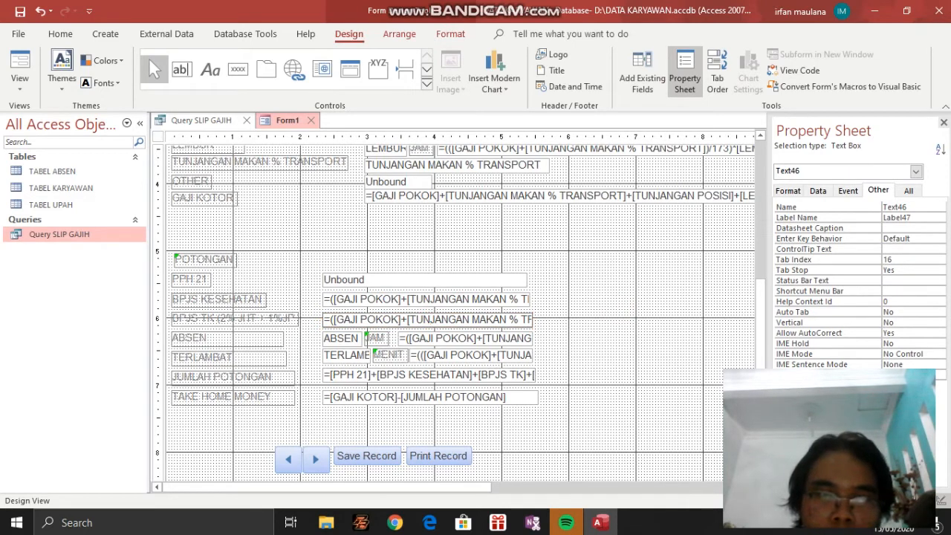
pyautogui.click(465, 318)
pyautogui.press('Right')
pyautogui.press('Right')
pyautogui.press('Right')
pyautogui.press('Right')
pyautogui.press('Right')
pyautogui.press('Right')
pyautogui.press('Right')
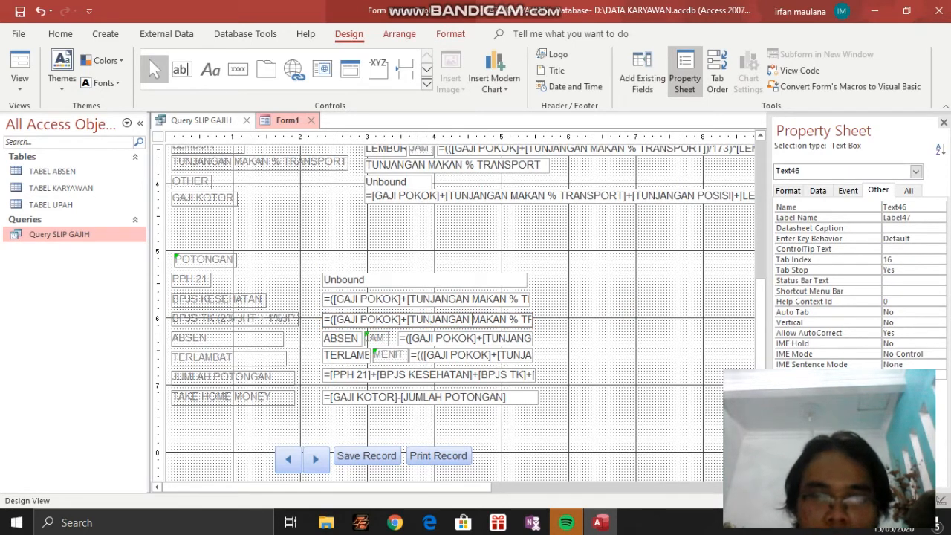
pyautogui.press('Right')
pyautogui.press('Right')
pyautogui.press('Right')
pyautogui.press('Right')
pyautogui.press('Right')
pyautogui.press('Right')
pyautogui.press('Right')
pyautogui.press('Right')
pyautogui.press('Right')
pyautogui.press('Right')
pyautogui.press('Right')
pyautogui.press('Right')
pyautogui.press('Right')
pyautogui.press('Right')
pyautogui.press('Right')
pyautogui.press('Right')
pyautogui.press('Right')
pyautogui.press('Right')
pyautogui.press('Right')
pyautogui.press('Right')
pyautogui.press('Right')
pyautogui.press('Right')
pyautogui.press('Right')
pyautogui.press('Right')
pyautogui.press('Right')
pyautogui.press('Right')
pyautogui.press('Right')
pyautogui.press('Right')
pyautogui.press('Right')
pyautogui.press('Right')
pyautogui.press('Right')
pyautogui.press('Right')
pyautogui.press('Right')
pyautogui.press('Right')
pyautogui.press('Right')
pyautogui.press('Right')
pyautogui.press('Right')
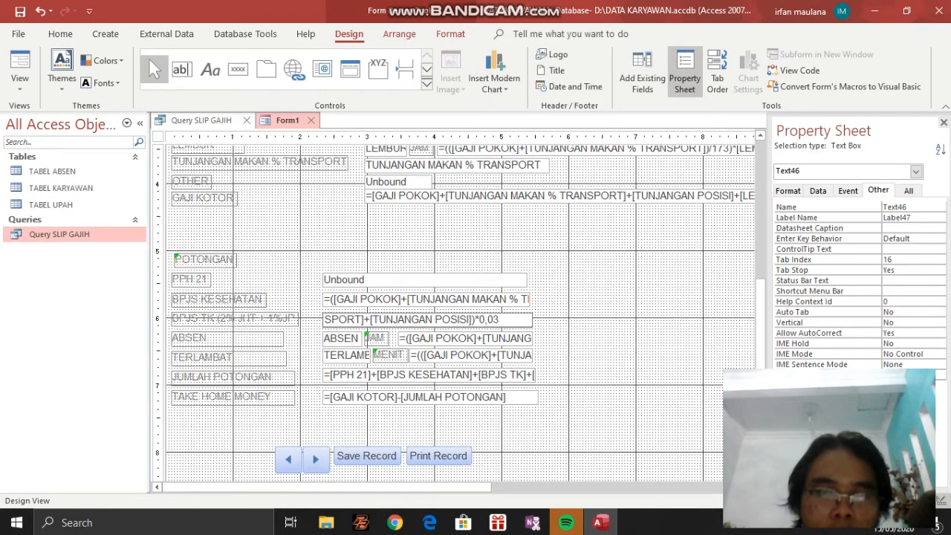
# Review the JAM label in the ABSEN row and read through the adjacent absence deduction formula to its end
pyautogui.click(375, 338)
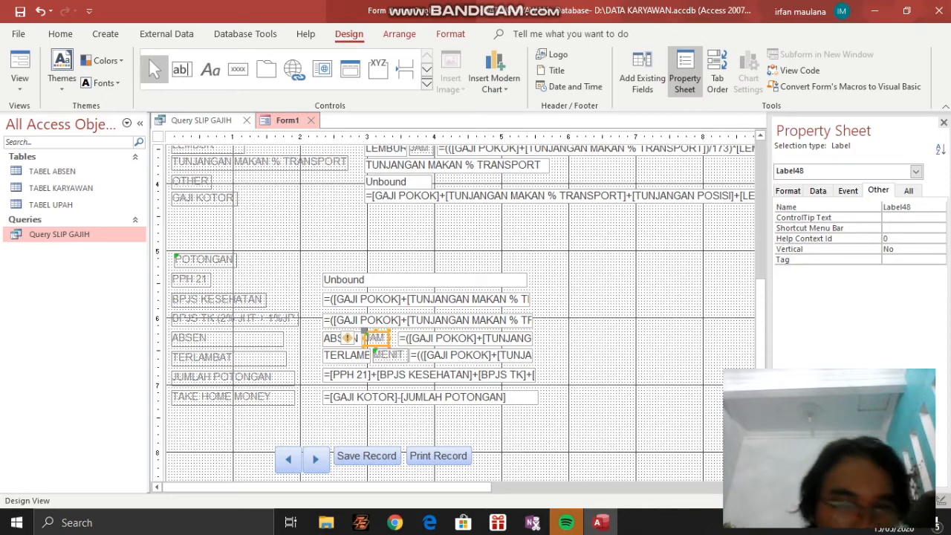
pyautogui.click(399, 335)
pyautogui.click(458, 338)
pyautogui.press('Right')
pyautogui.press('Right')
pyautogui.press('Right')
pyautogui.press('Right')
pyautogui.press('Right')
pyautogui.press('Right')
pyautogui.press('Right')
pyautogui.press('Right')
pyautogui.press('Right')
pyautogui.press('Right')
pyautogui.press('Right')
pyautogui.press('Right')
pyautogui.press('Right')
pyautogui.press('Right')
pyautogui.press('Right')
pyautogui.press('Right')
pyautogui.press('Right')
pyautogui.press('Right')
pyautogui.press('Right')
pyautogui.press('Right')
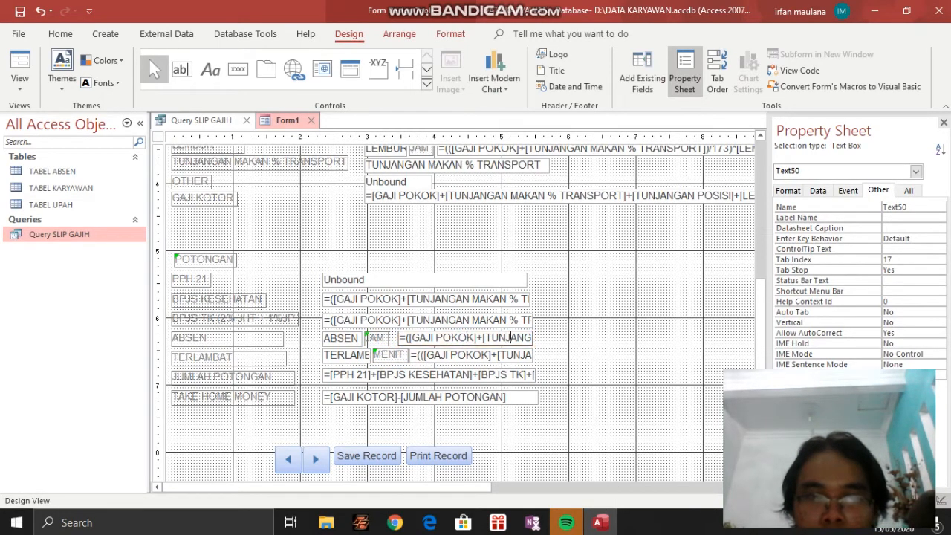
pyautogui.press('Right')
pyautogui.press('Right')
pyautogui.press('Right')
pyautogui.press('Right')
pyautogui.press('Right')
pyautogui.press('Right')
pyautogui.press('Right')
pyautogui.press('Right')
pyautogui.press('Right')
pyautogui.press('Right')
pyautogui.press('Right')
pyautogui.press('Right')
pyautogui.press('Right')
pyautogui.press('Right')
pyautogui.press('Right')
pyautogui.press('Right')
pyautogui.press('Right')
pyautogui.press('Right')
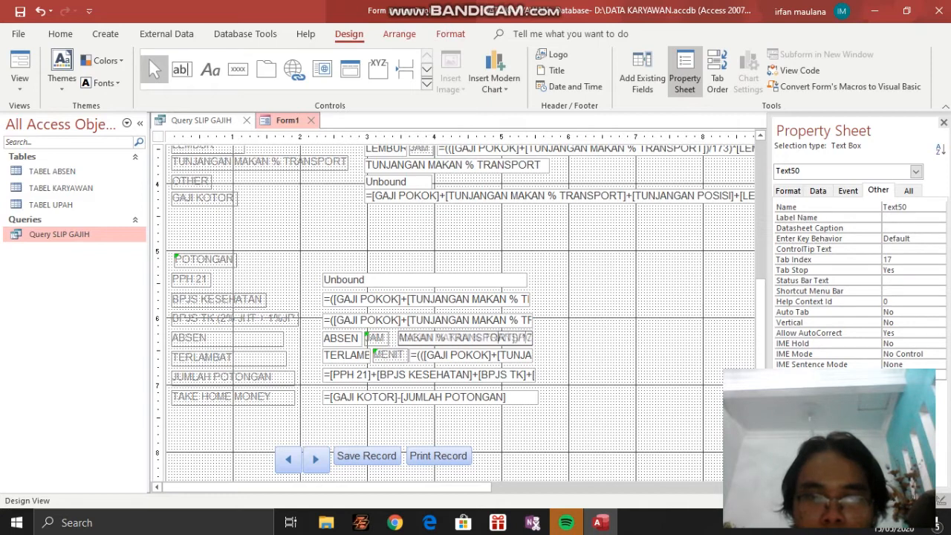
pyautogui.press('Right')
pyautogui.press('Right')
pyautogui.press('Right')
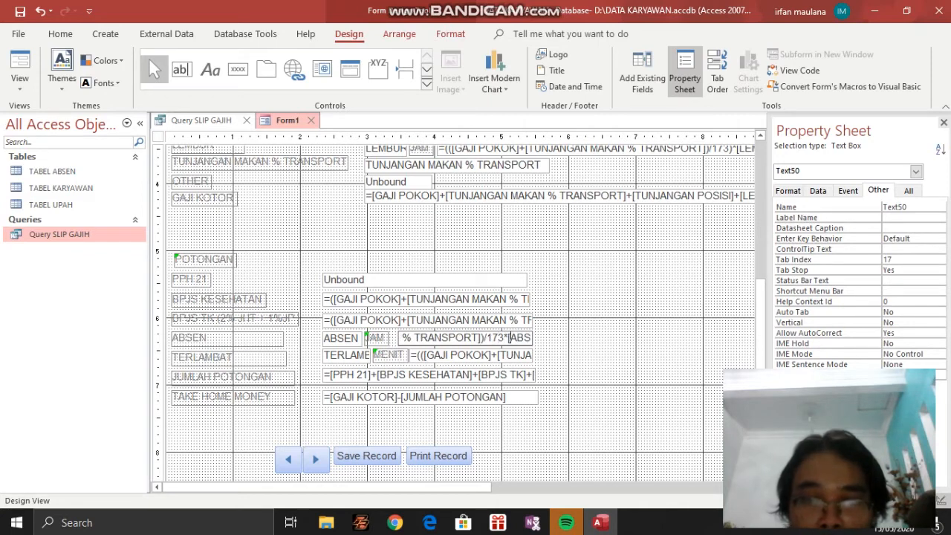
pyautogui.press('Right')
pyautogui.press('Right')
pyautogui.press('Right')
pyautogui.press('Right')
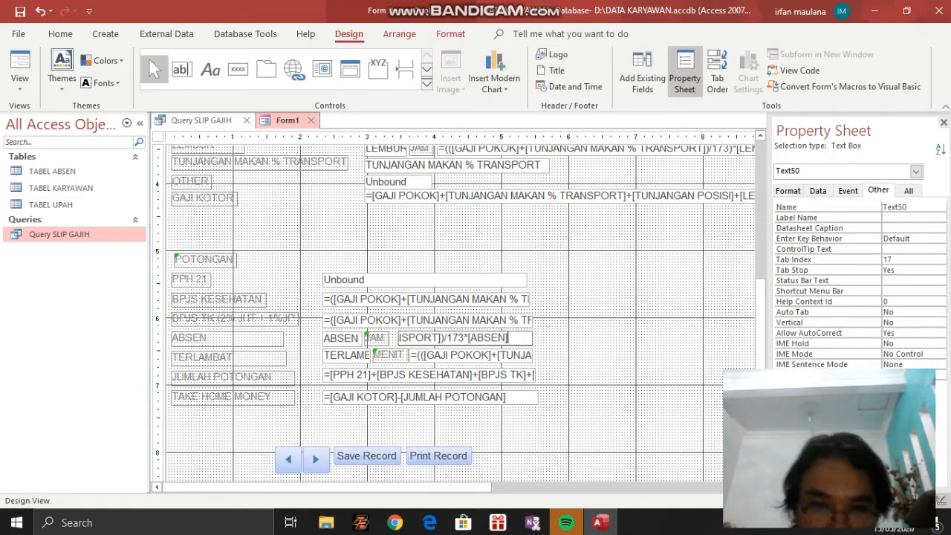
# Read through the lateness deduction formula beside MENIT in the TERLAMBAT row, up to the division by 60
pyautogui.press('Tab')
pyautogui.click(452, 353)
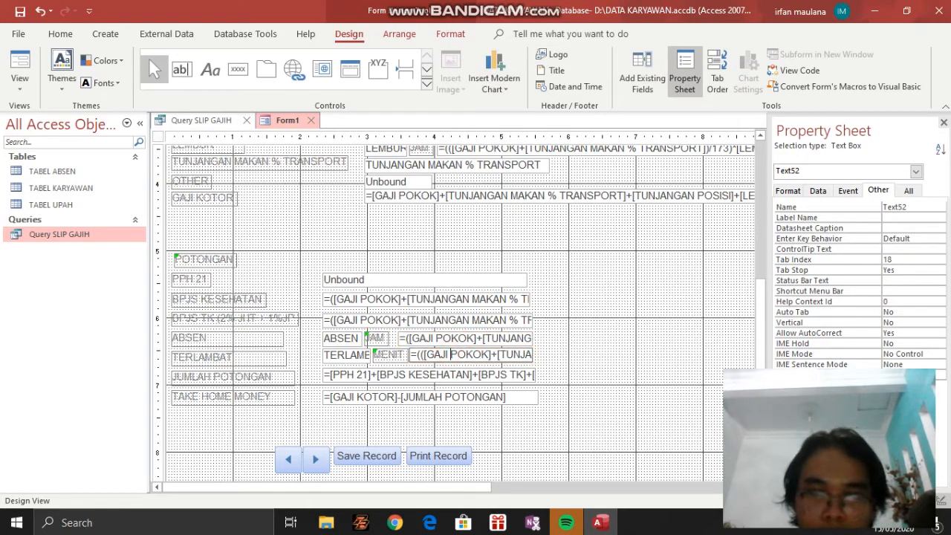
pyautogui.click(499, 353)
pyautogui.press('Right')
pyautogui.press('Right')
pyautogui.press('Right')
pyautogui.press('Right')
pyautogui.press('Right')
pyautogui.press('Right')
pyautogui.press('Right')
pyautogui.press('Right')
pyautogui.press('Right')
pyautogui.press('Right')
pyautogui.press('Right')
pyautogui.press('Right')
pyautogui.press('Right')
pyautogui.press('Right')
pyautogui.press('Right')
pyautogui.press('Right')
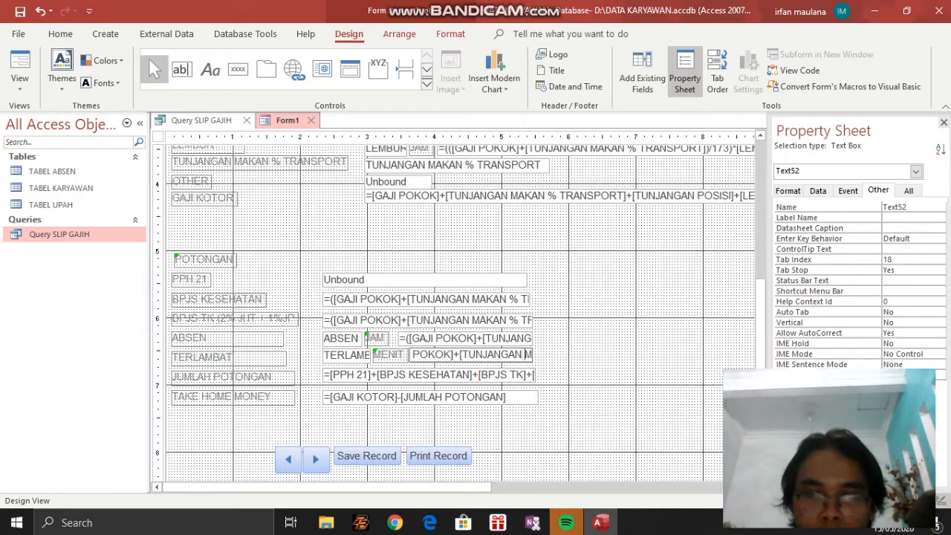
pyautogui.press('Right')
pyautogui.press('Right')
pyautogui.press('Right')
pyautogui.press('Right')
pyautogui.press('Right')
pyautogui.press('Right')
pyautogui.press('Right')
pyautogui.press('Right')
pyautogui.press('Right')
pyautogui.press('Right')
pyautogui.press('Right')
pyautogui.press('Right')
pyautogui.press('Right')
pyautogui.press('Right')
pyautogui.press('Right')
pyautogui.press('Right')
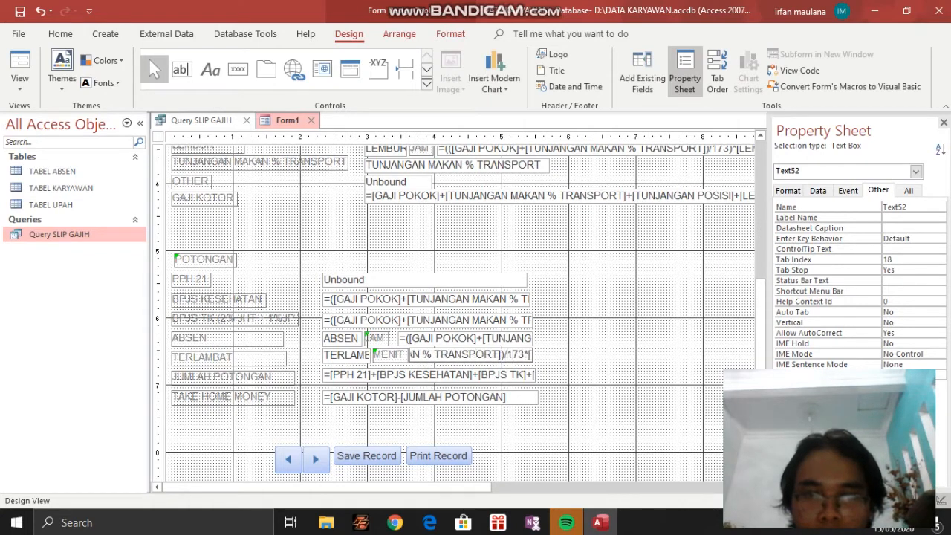
pyautogui.press('Right')
pyautogui.press('Right')
pyautogui.press('Right')
pyautogui.press('Right')
pyautogui.press('Right')
pyautogui.press('Right')
pyautogui.press('Right')
pyautogui.press('Right')
pyautogui.press('Right')
pyautogui.press('Right')
pyautogui.press('Right')
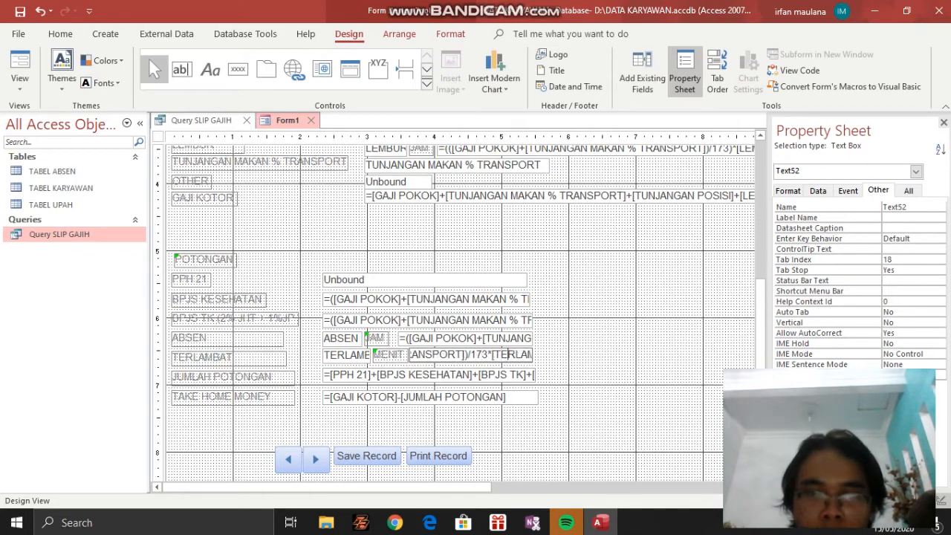
pyautogui.write(')')
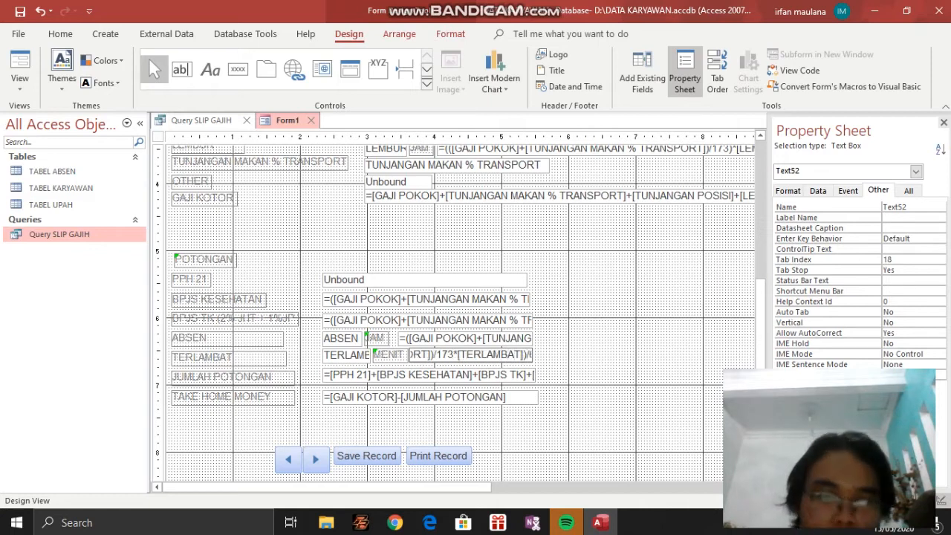
pyautogui.write('/60')
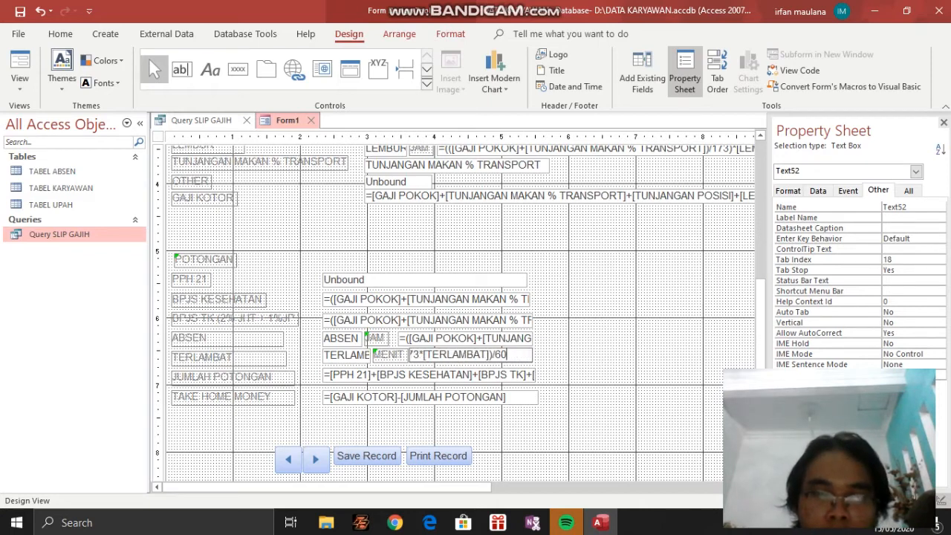
# Read through the JUMLAH POTONGAN formula from PPH 21 to its last term, HARGA TERLAMBAT
pyautogui.click(380, 374)
pyautogui.click(379, 375)
pyautogui.click(340, 373)
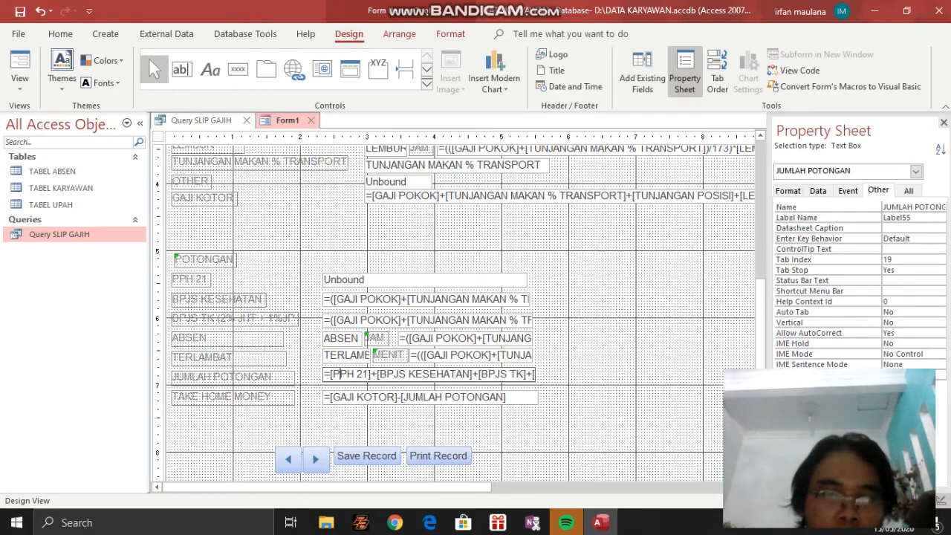
pyautogui.click(275, 383)
pyautogui.click(348, 377)
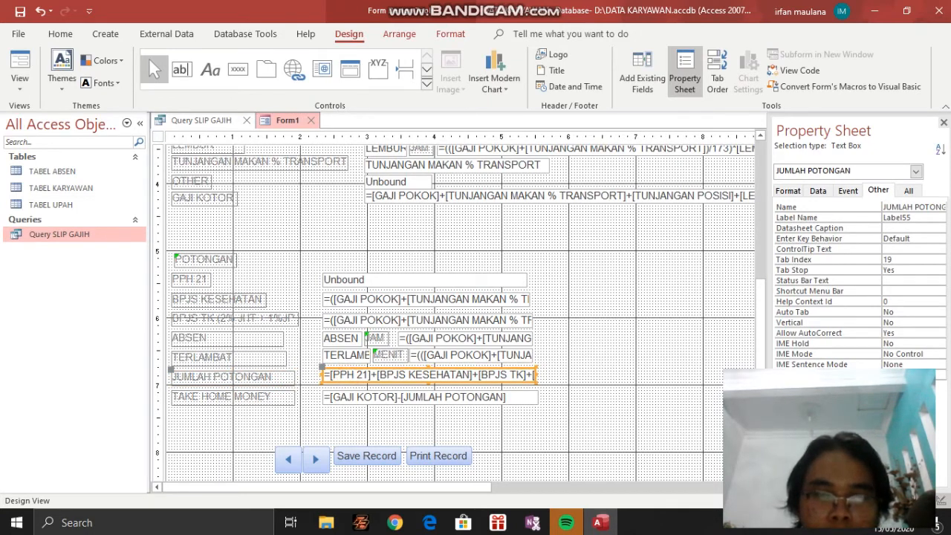
pyautogui.click(491, 373)
pyautogui.press('Right')
pyautogui.press('Right')
pyautogui.press('Right')
pyautogui.press('Right')
pyautogui.press('Right')
pyautogui.press('Right')
pyautogui.press('Right')
pyautogui.press('Right')
pyautogui.press('Right')
pyautogui.press('Right')
pyautogui.press('Right')
pyautogui.press('Right')
pyautogui.press('Right')
pyautogui.press('Right')
pyautogui.press('Right')
pyautogui.press('Right')
pyautogui.press('Right')
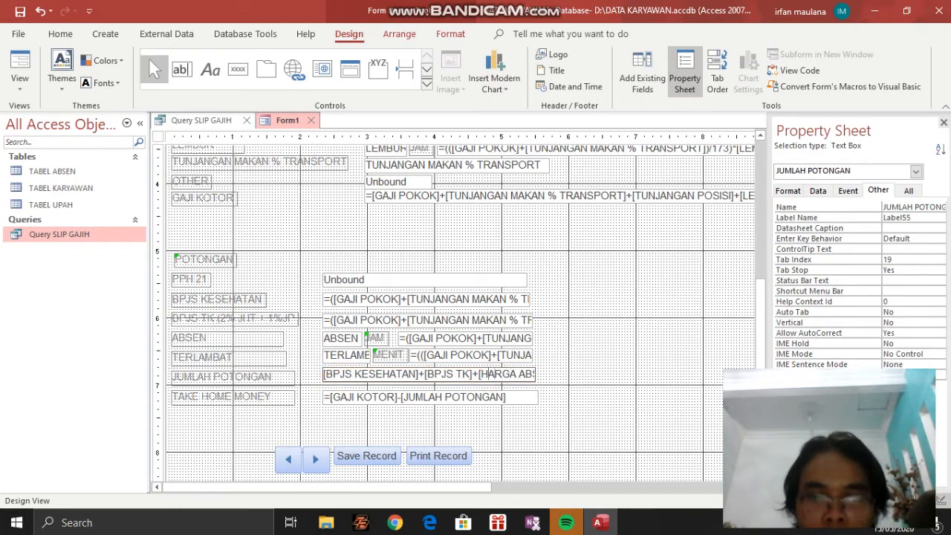
pyautogui.press('Right')
pyautogui.press('Right')
pyautogui.press('Right')
pyautogui.press('Right')
pyautogui.press('Right')
pyautogui.press('Right')
pyautogui.press('Right')
pyautogui.press('Right')
pyautogui.press('Right')
pyautogui.press('Right')
pyautogui.press('Right')
pyautogui.press('Right')
pyautogui.press('Right')
pyautogui.press('Right')
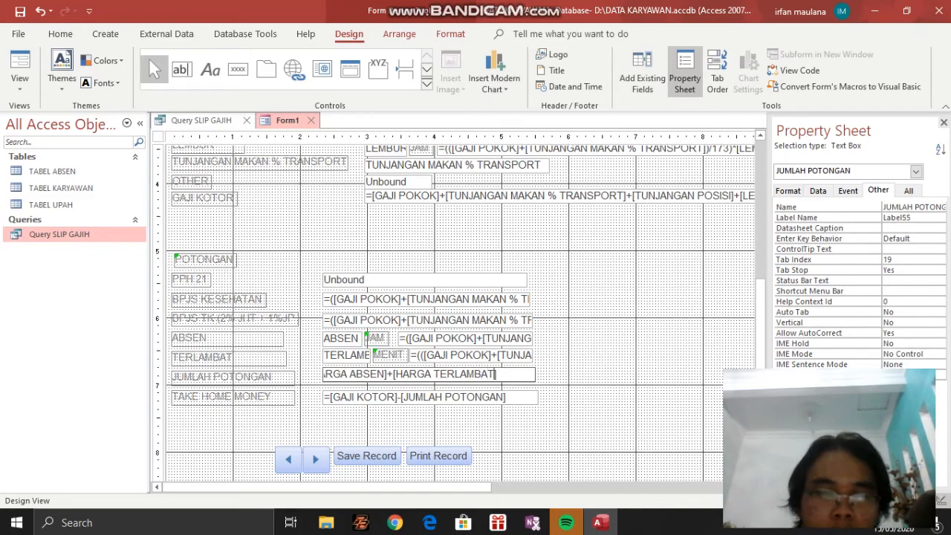
# Select the TAKE HOME MONEY text box and review its formula and the salary sections it depends on
pyautogui.click(382, 397)
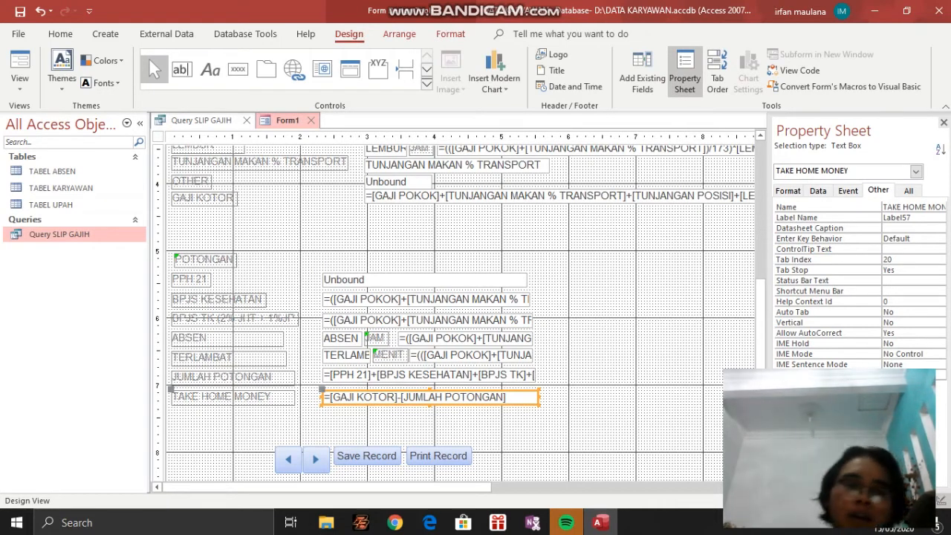
pyautogui.scroll(3, 461, 312)
pyautogui.scroll(-3, 460, 312)
pyautogui.scroll(3, 460, 312)
pyautogui.scroll(-3, 460, 312)
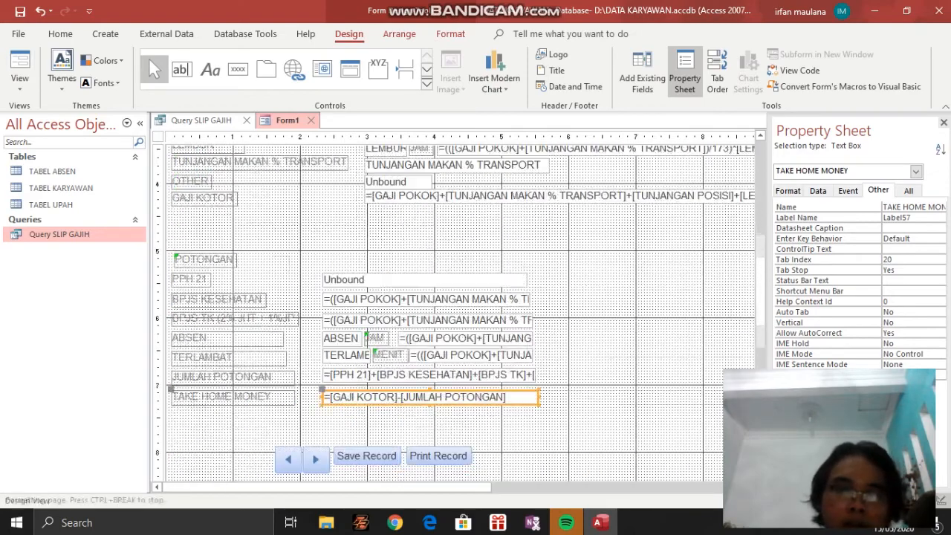
# Switch the salary slip form to Form View and enter 0 in the OTHER and PPH 21 fields
pyautogui.scroll(3, 460, 312)
pyautogui.click(19, 82)
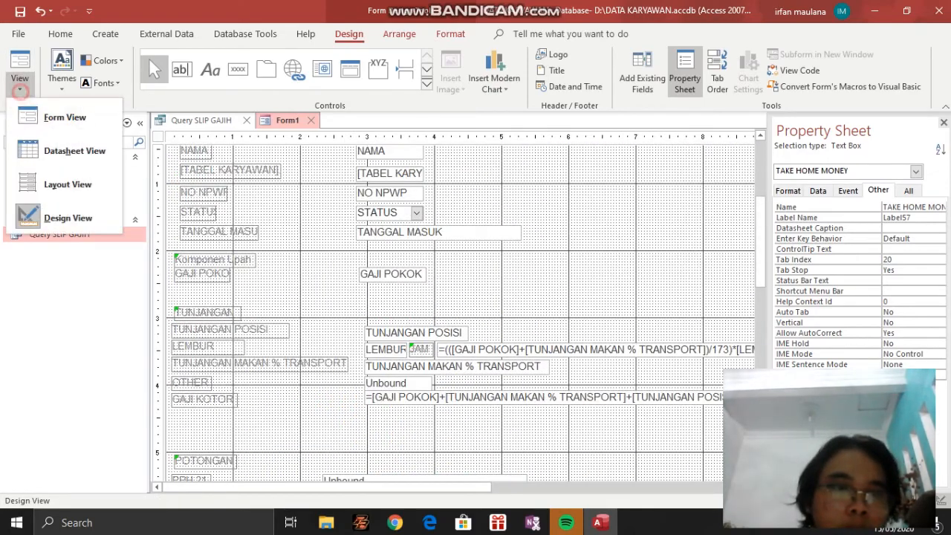
pyautogui.click(45, 115)
pyautogui.scroll(-2, 461, 335)
pyautogui.scroll(2, 460, 334)
pyautogui.scroll(-1, 461, 334)
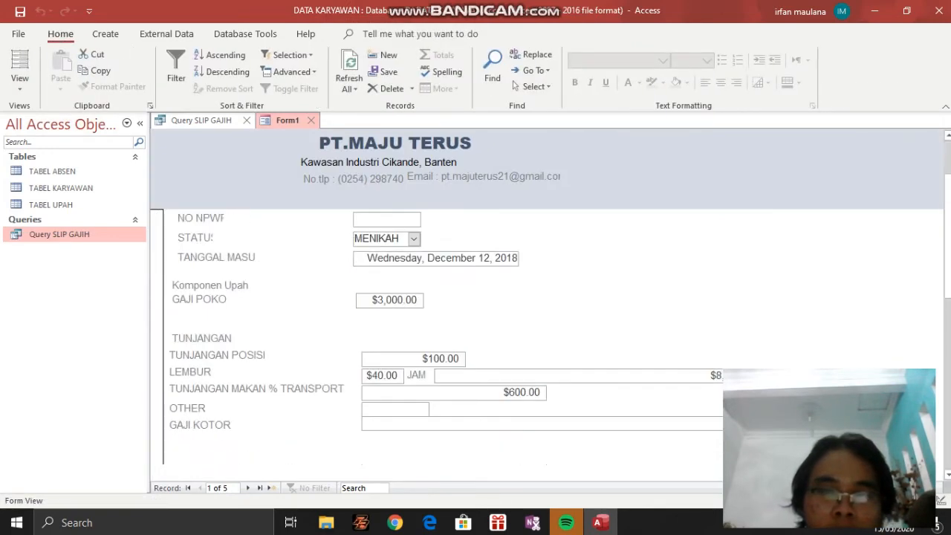
pyautogui.scroll(-2, 460, 334)
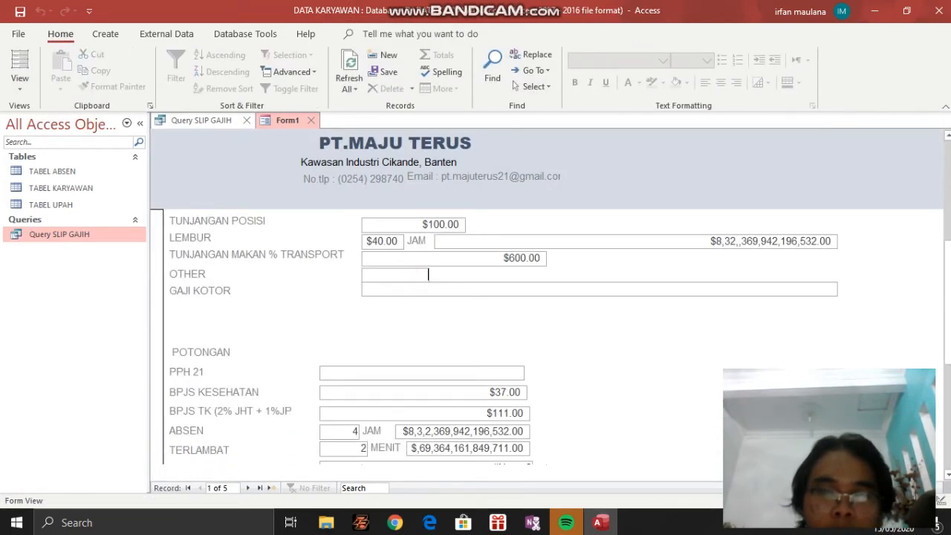
pyautogui.click(411, 289)
pyautogui.click(434, 374)
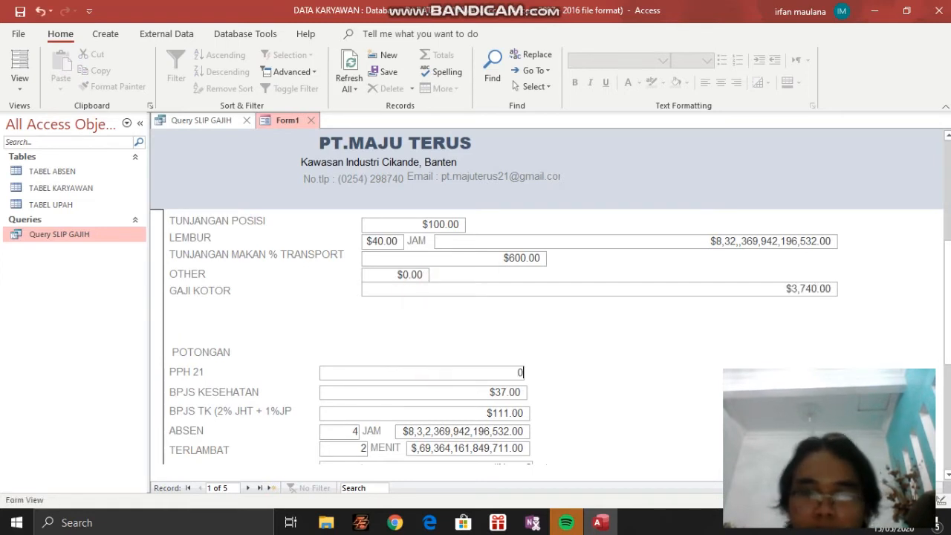
pyautogui.click(439, 383)
# Examine the calculated BPJS KESEHATAN, BPJS TK and TERLAMBAT amounts and the rest of the salary slip
pyautogui.click(452, 393)
pyautogui.click(458, 409)
pyautogui.click(610, 399)
pyautogui.scroll(-2, 610, 399)
pyautogui.scroll(2, 494, 334)
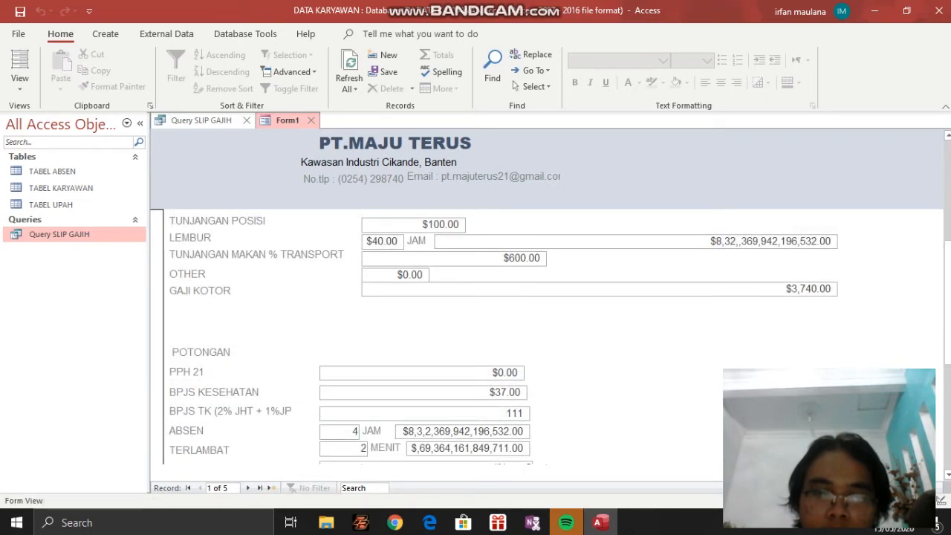
pyautogui.click(413, 447)
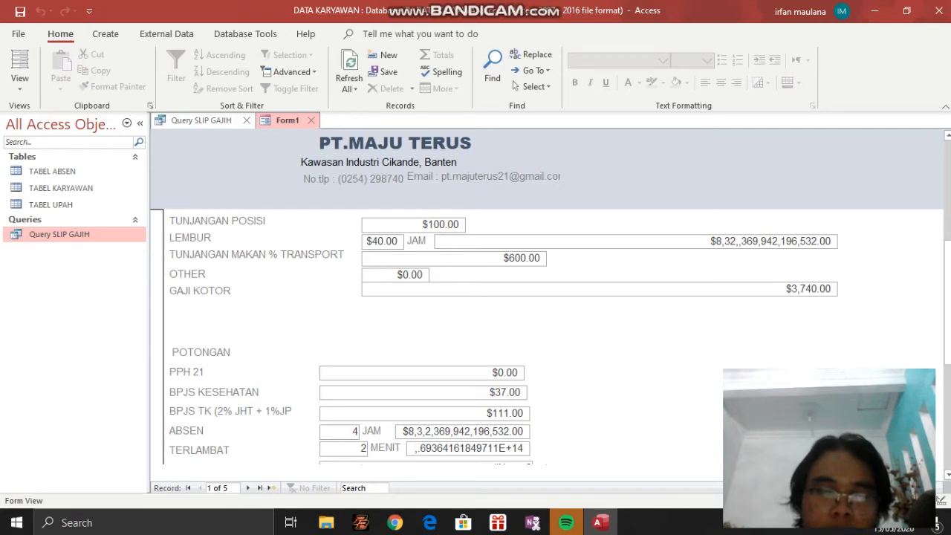
pyautogui.scroll(-4, 494, 335)
pyautogui.scroll(4, 495, 334)
pyautogui.scroll(-2, 494, 334)
pyautogui.scroll(3, 494, 335)
# Return the form to Design View and inspect the next and previous record buttons below TAKE HOME MONEY
pyautogui.click(19, 85)
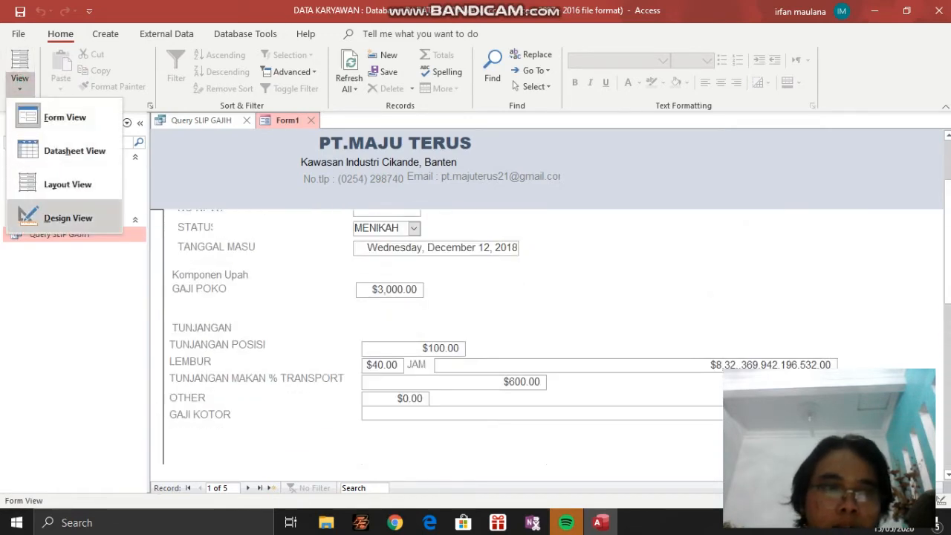
pyautogui.click(71, 217)
pyautogui.scroll(-4, 460, 312)
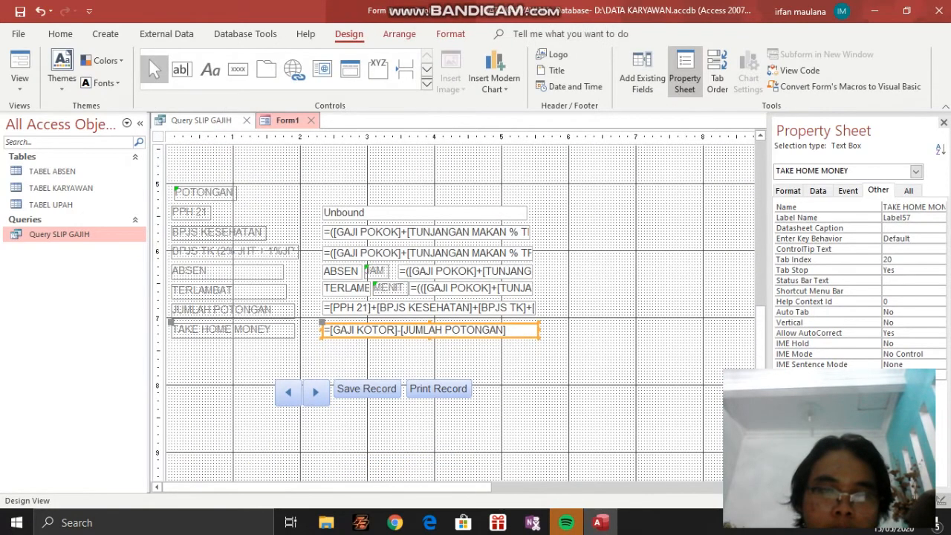
pyautogui.click(309, 362)
pyautogui.moveTo(258, 362); pyautogui.dragTo(592, 428)
pyautogui.click(595, 408)
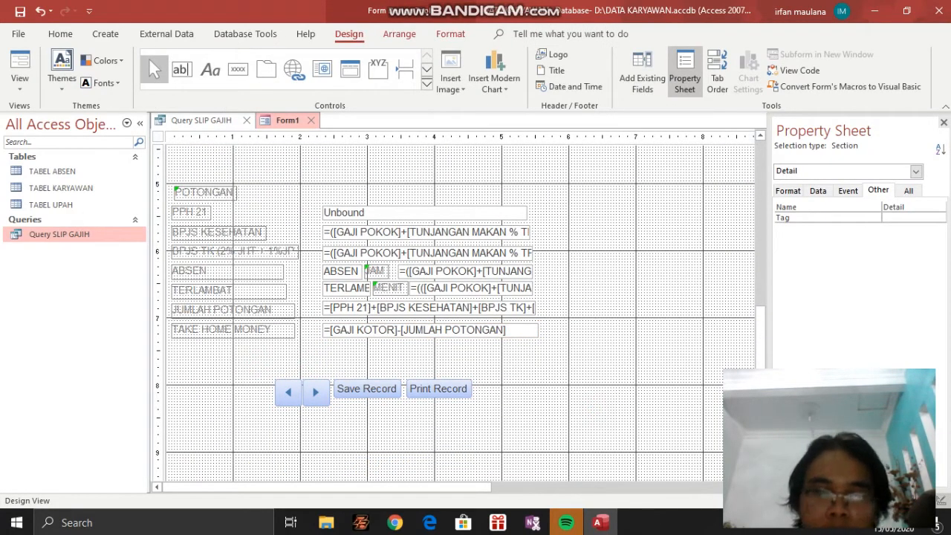
pyautogui.click(316, 392)
pyautogui.click(289, 392)
# Draw a command button to the right of Print Record and assign it the Delete Record action from Record Operations
pyautogui.scroll(10, 445, 312)
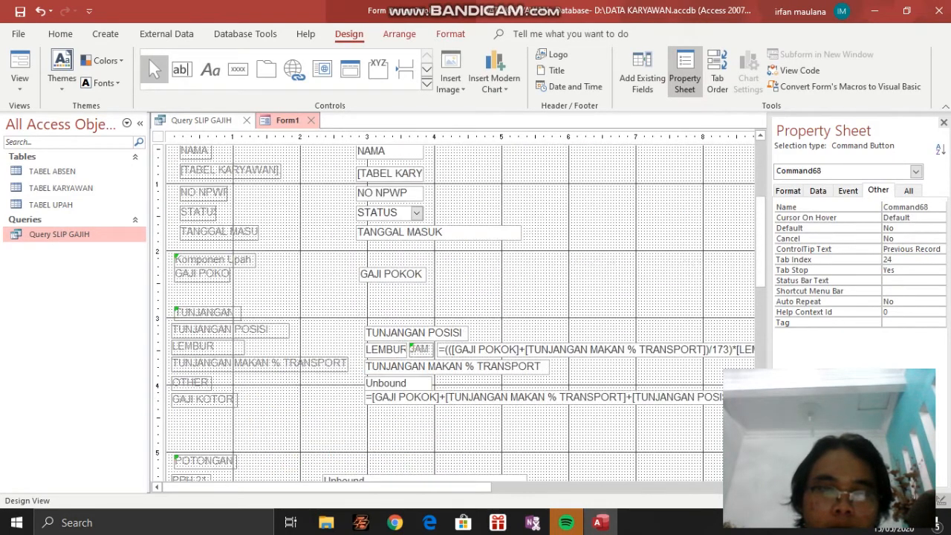
pyautogui.scroll(3, 453, 312)
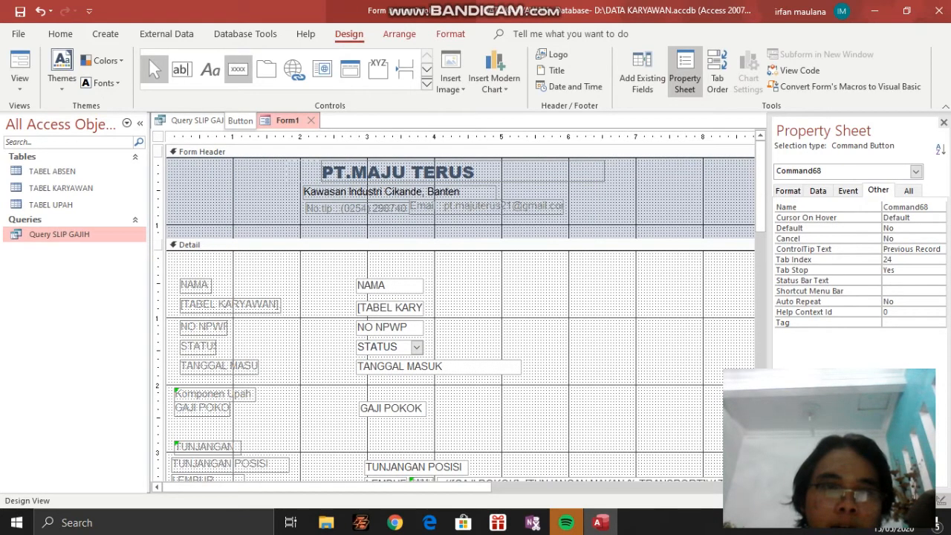
pyautogui.click(237, 69)
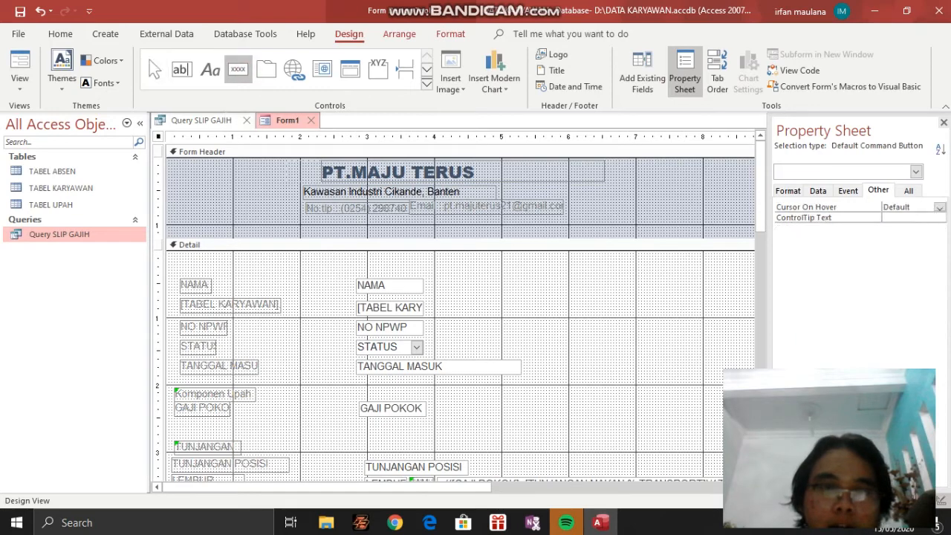
pyautogui.scroll(-10, 461, 312)
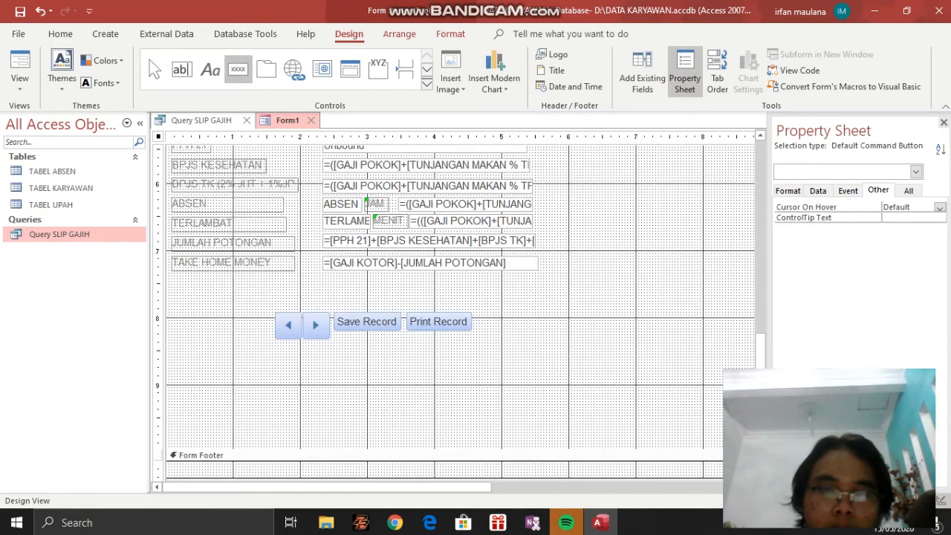
pyautogui.moveTo(495, 313); pyautogui.dragTo(563, 329)
pyautogui.click(452, 203)
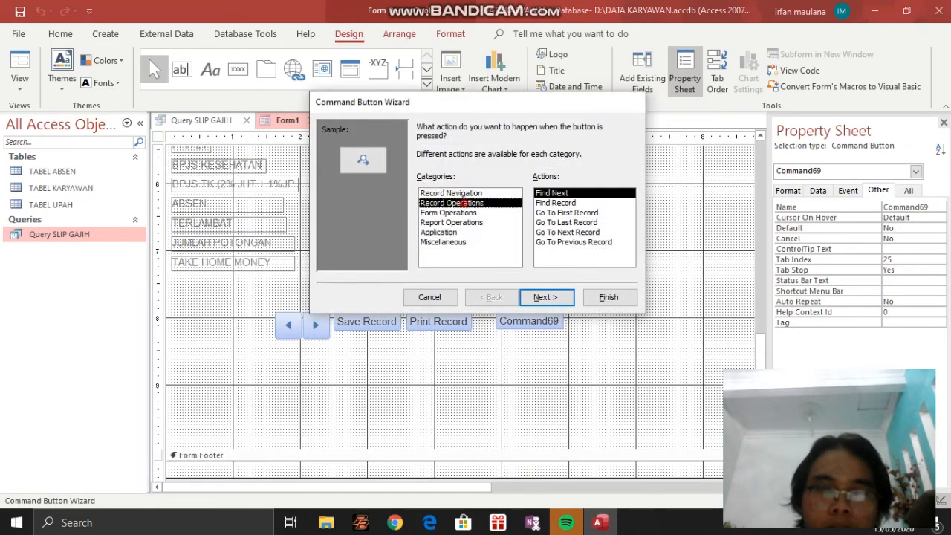
pyautogui.click(555, 203)
pyautogui.click(546, 297)
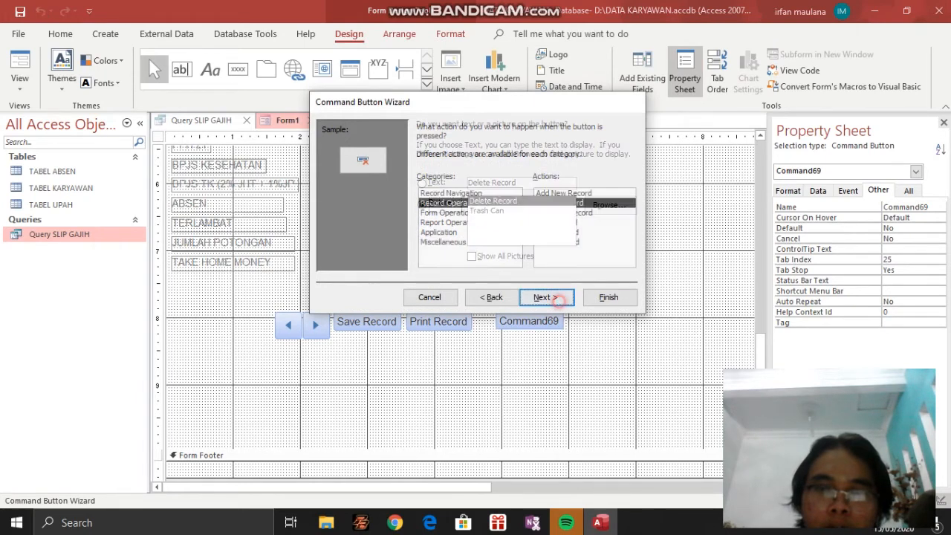
# Choose the Trash Can picture as the face of the new delete button
pyautogui.click(430, 182)
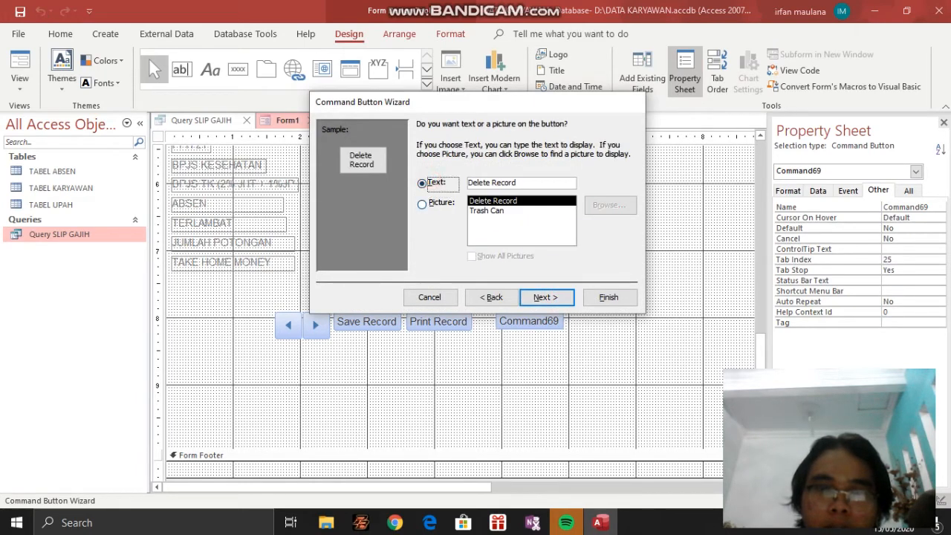
pyautogui.click(438, 203)
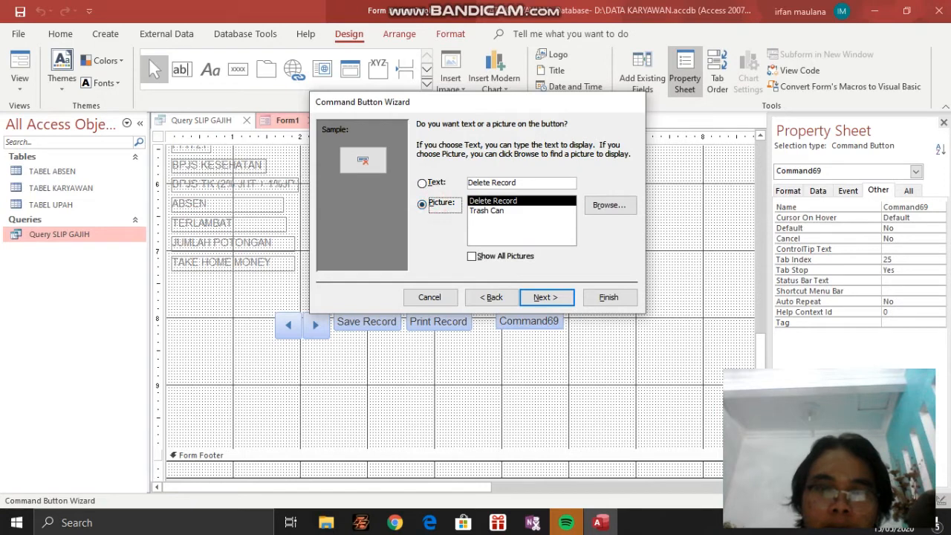
pyautogui.click(487, 211)
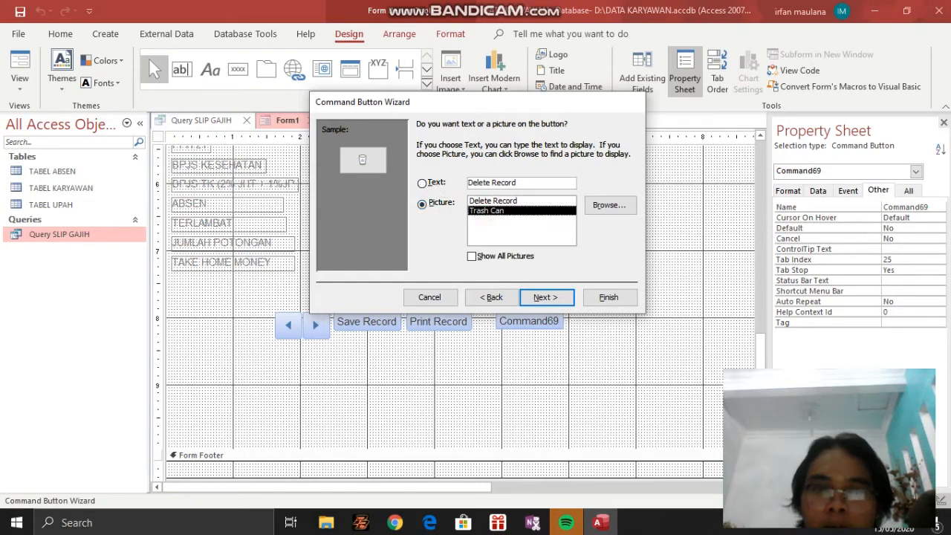
pyautogui.click(486, 200)
pyautogui.click(485, 210)
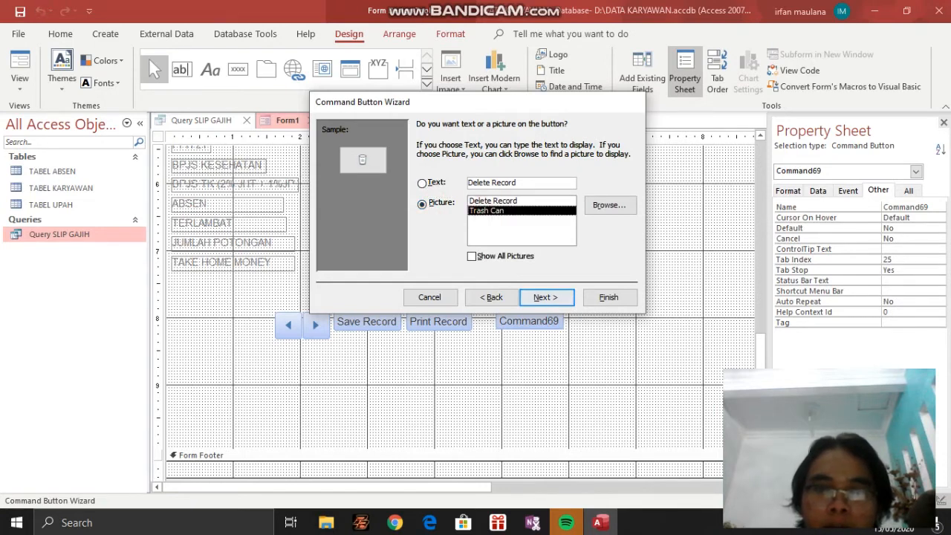
pyautogui.click(546, 297)
# Name the new button DELETE RECORD and finish the Command Button Wizard
pyautogui.doubleClick(472, 168)
pyautogui.click(474, 168)
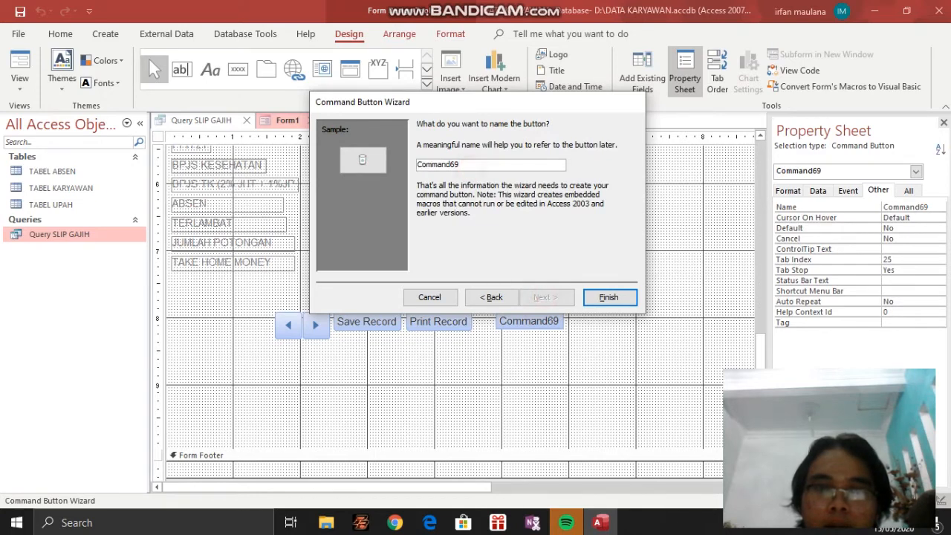
pyautogui.moveTo(467, 167); pyautogui.dragTo(421, 165)
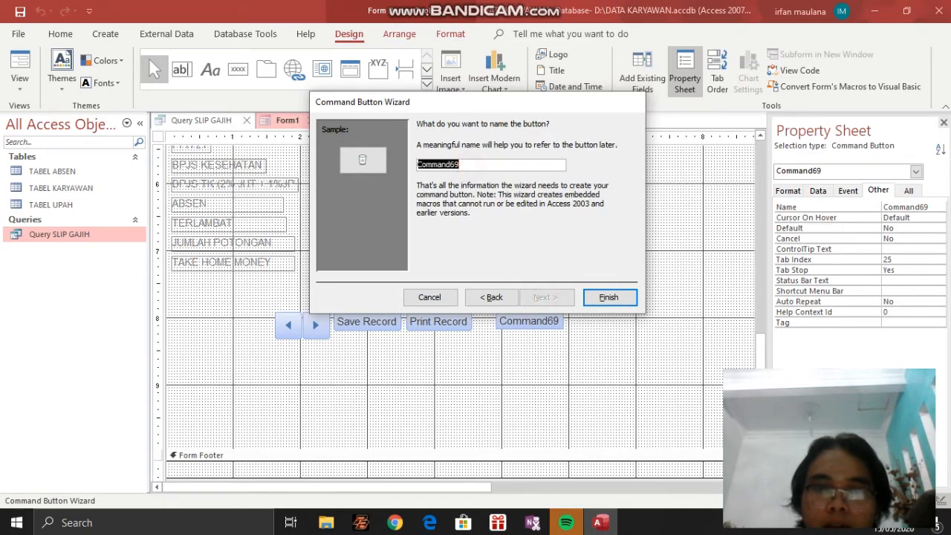
pyautogui.click(490, 297)
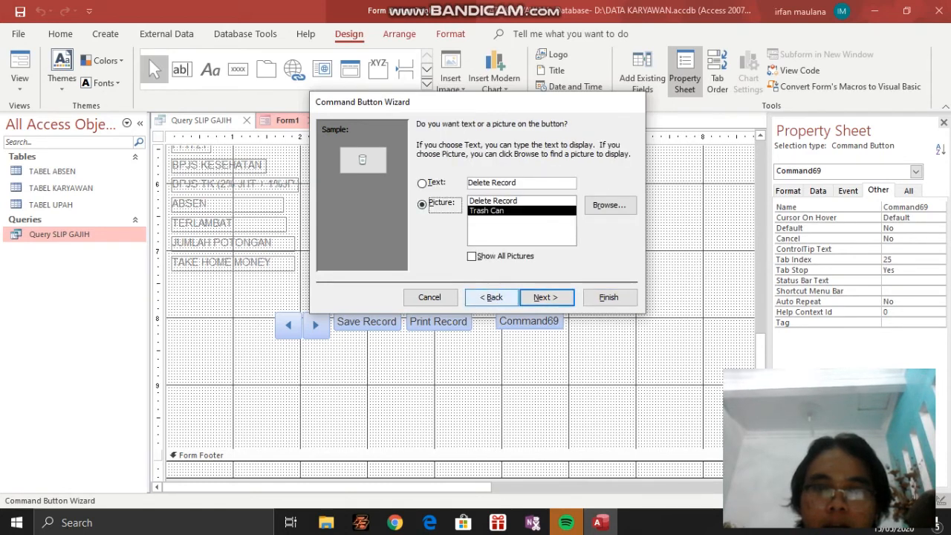
pyautogui.click(547, 297)
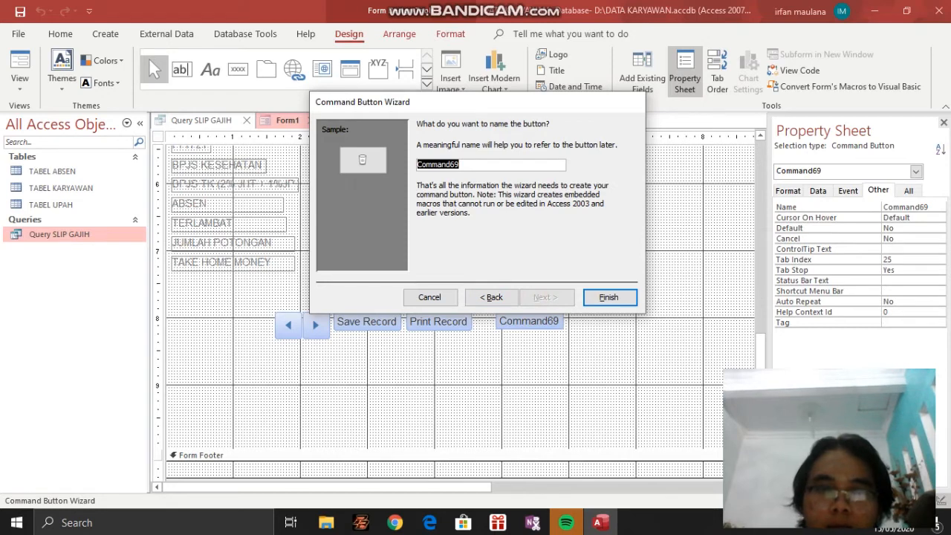
pyautogui.write('DEL')
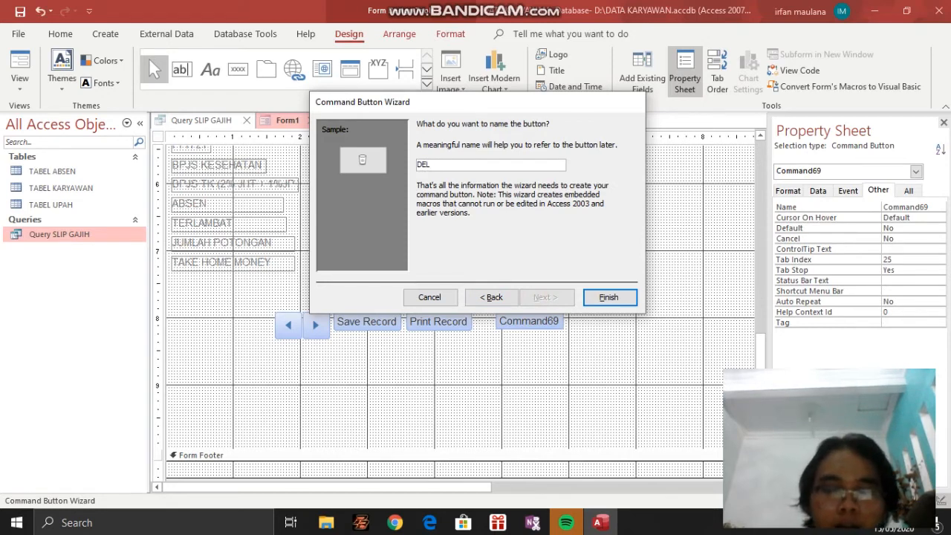
pyautogui.write('ETE RECORD')
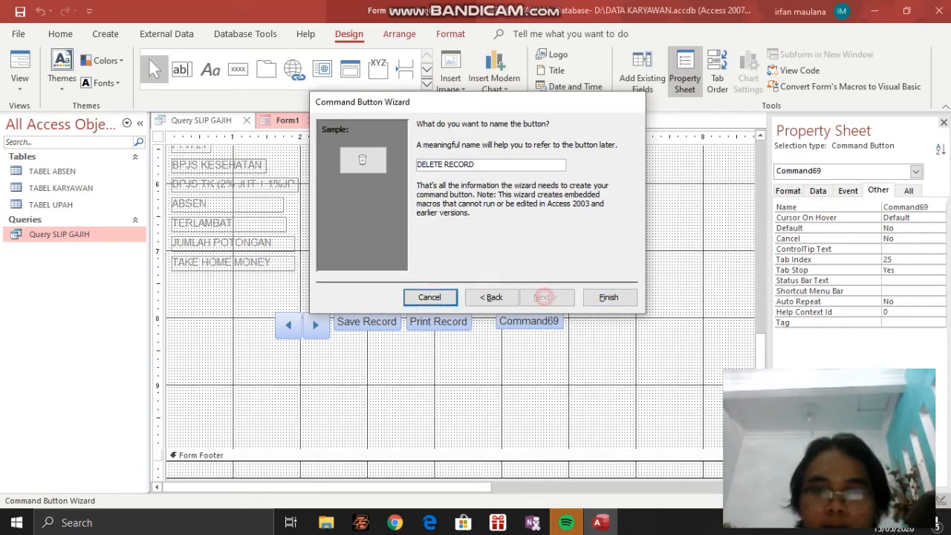
pyautogui.click(598, 293)
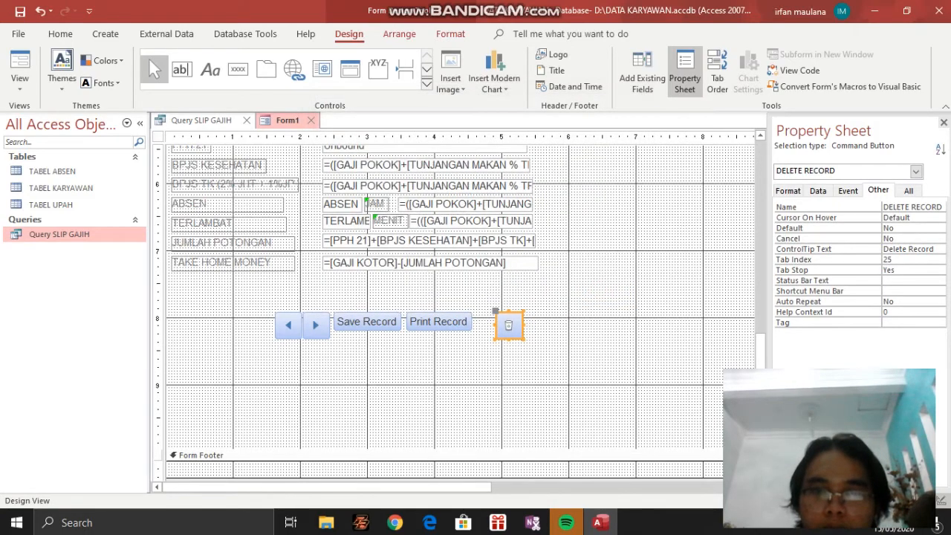
# Move the trash can button directly beside Print Record and display the form in Form View
pyautogui.moveTo(496, 312); pyautogui.dragTo(473, 311)
pyautogui.click(20, 83)
pyautogui.click(65, 117)
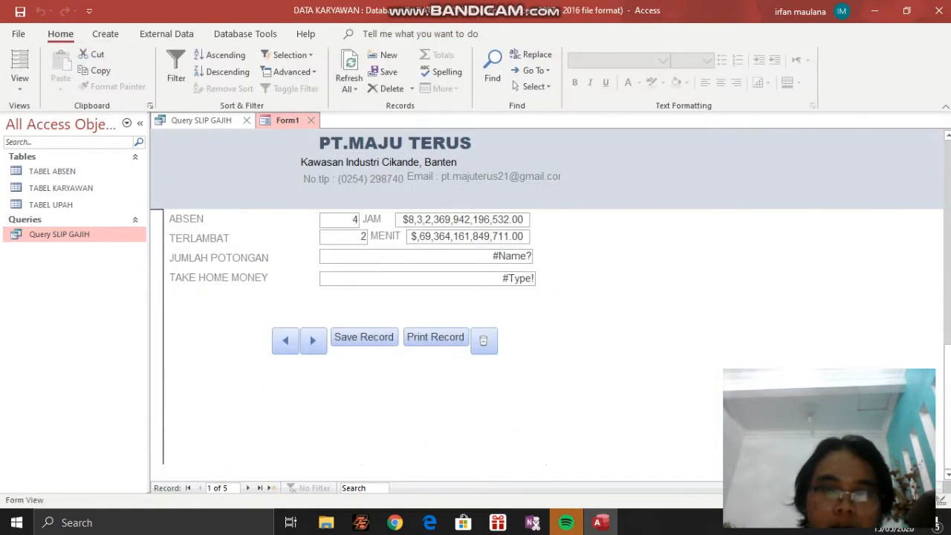
# Return the salary slip form to Design View and look over its layout from header to buttons
pyautogui.click(20, 83)
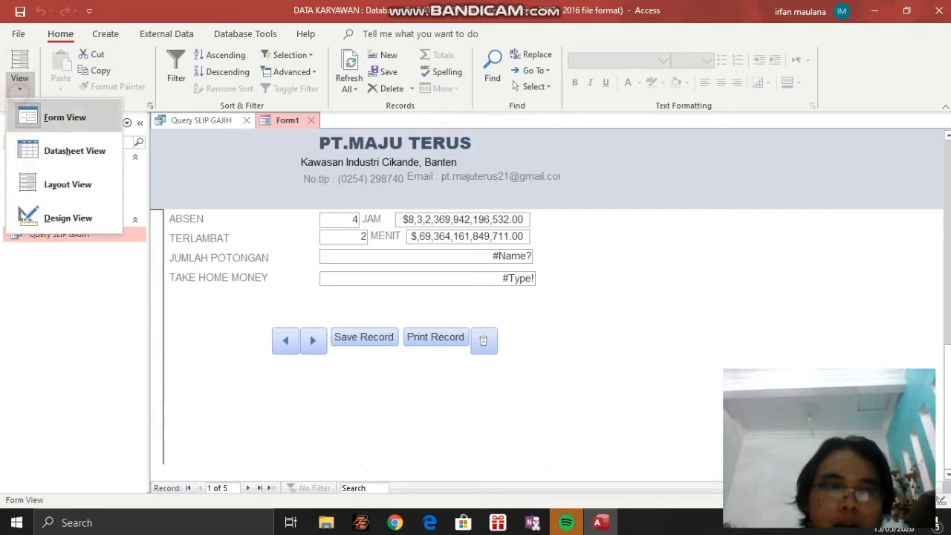
pyautogui.click(67, 218)
pyautogui.scroll(-10, 454, 297)
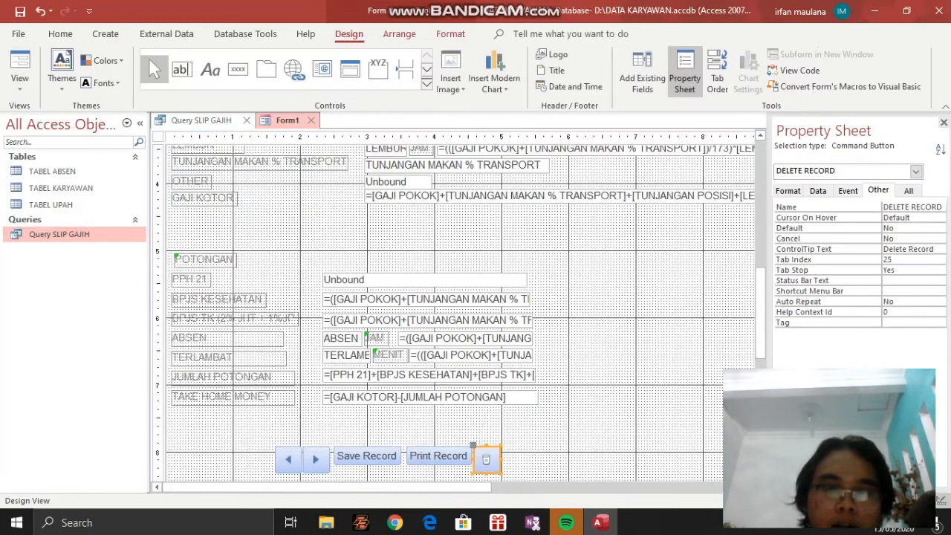
pyautogui.scroll(10, 453, 312)
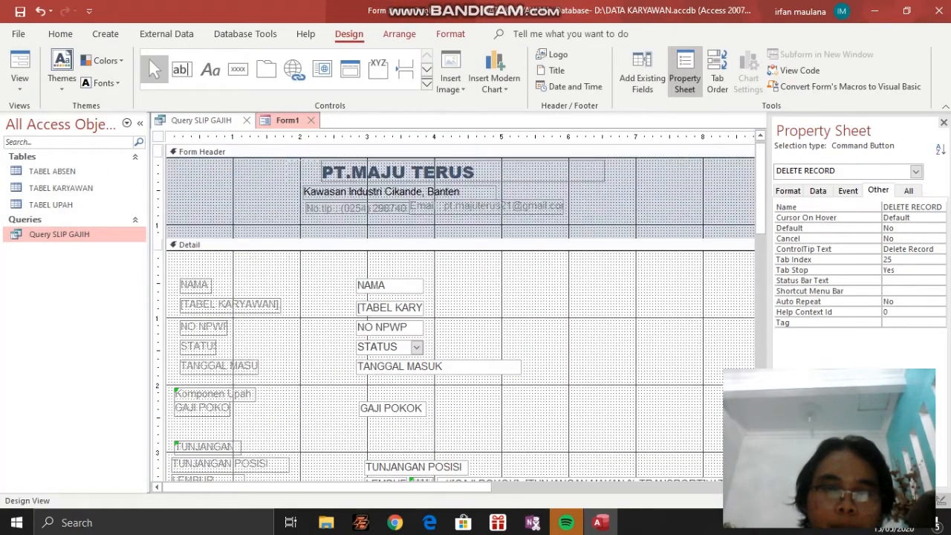
pyautogui.scroll(-10, 461, 312)
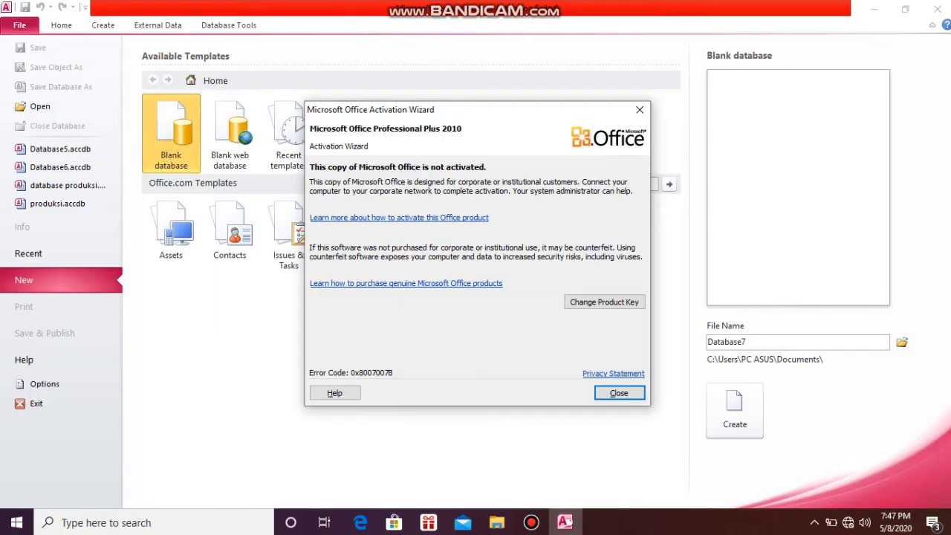
# Dismiss the Office activation wizard and create a blank database named database produksi, replacing the existing file
pyautogui.press('Escape')
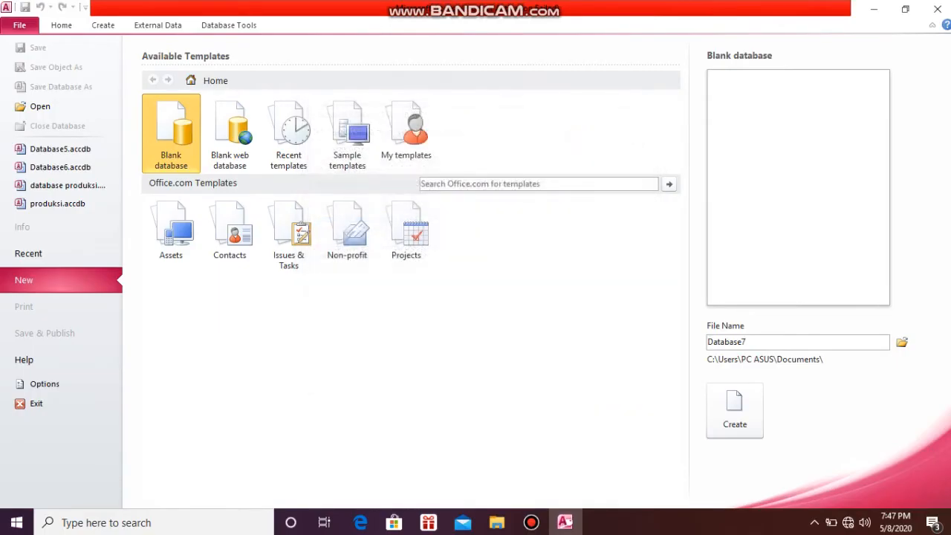
pyautogui.write('data')
pyautogui.press('Return')
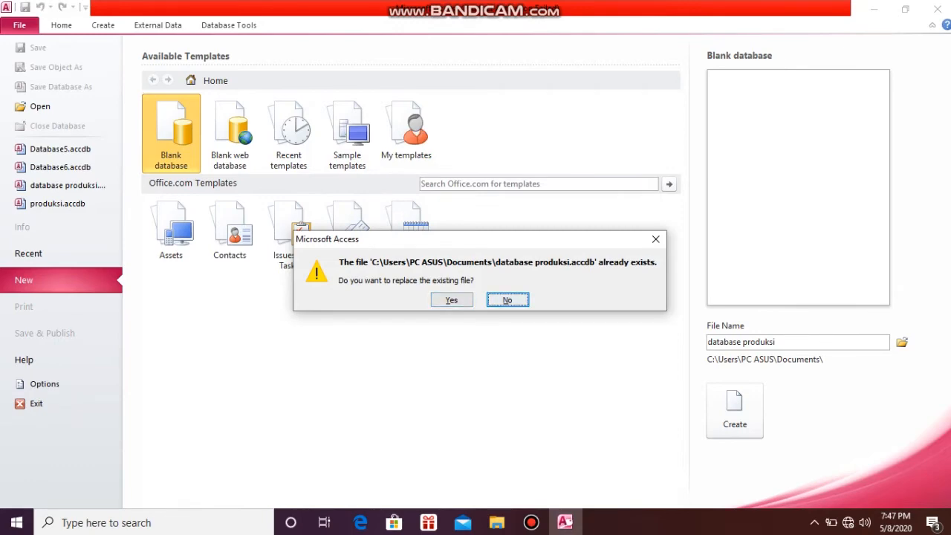
pyautogui.press('Left')
pyautogui.press('Return')
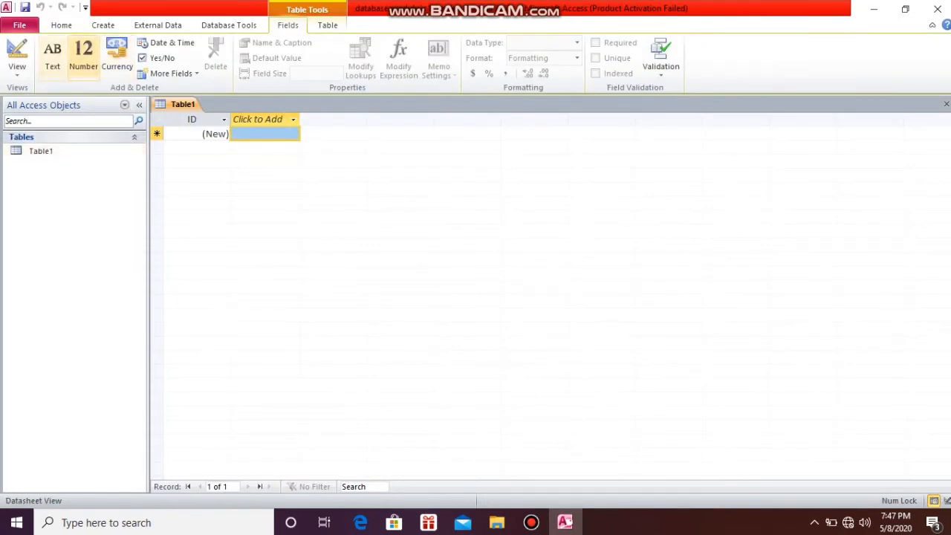
# Switch the new table to Design View, saving it under the name produksi
pyautogui.click(17, 71)
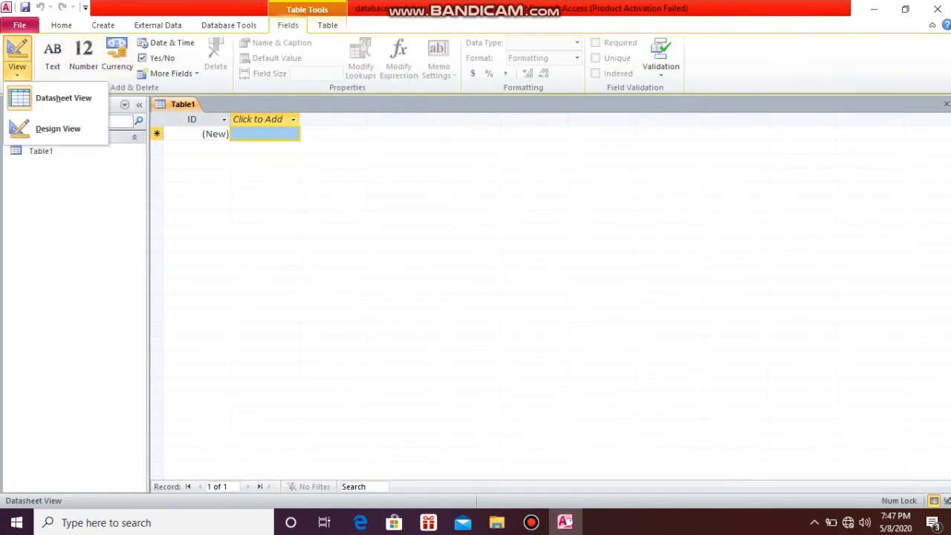
pyautogui.click(63, 97)
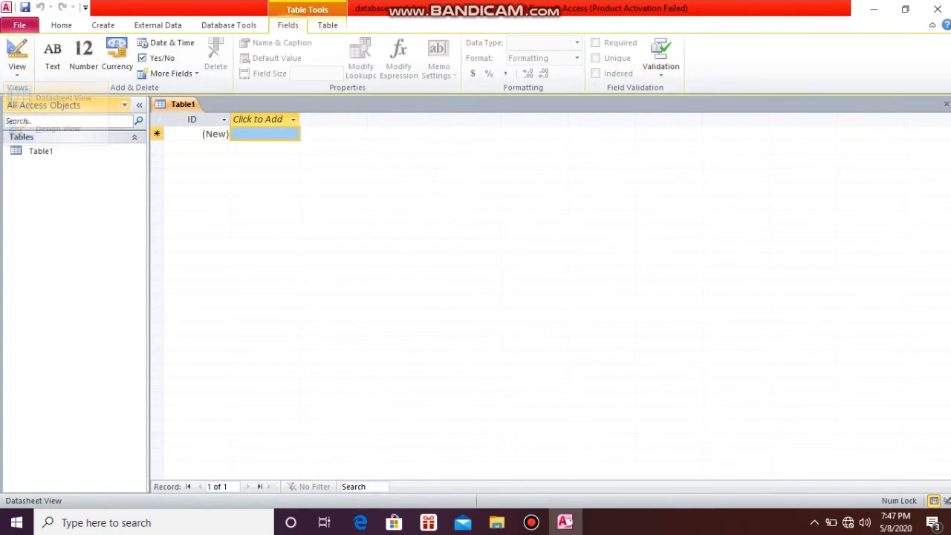
pyautogui.click(17, 66)
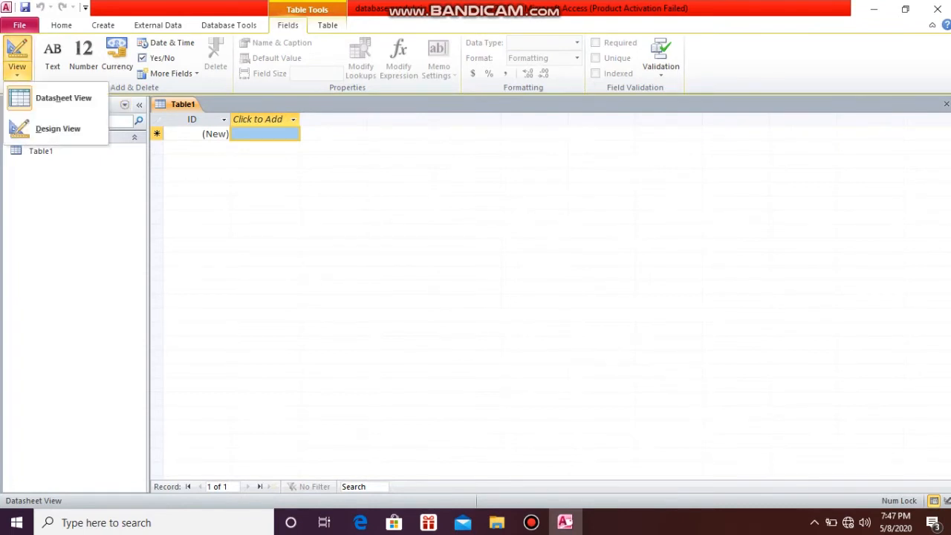
pyautogui.click(45, 129)
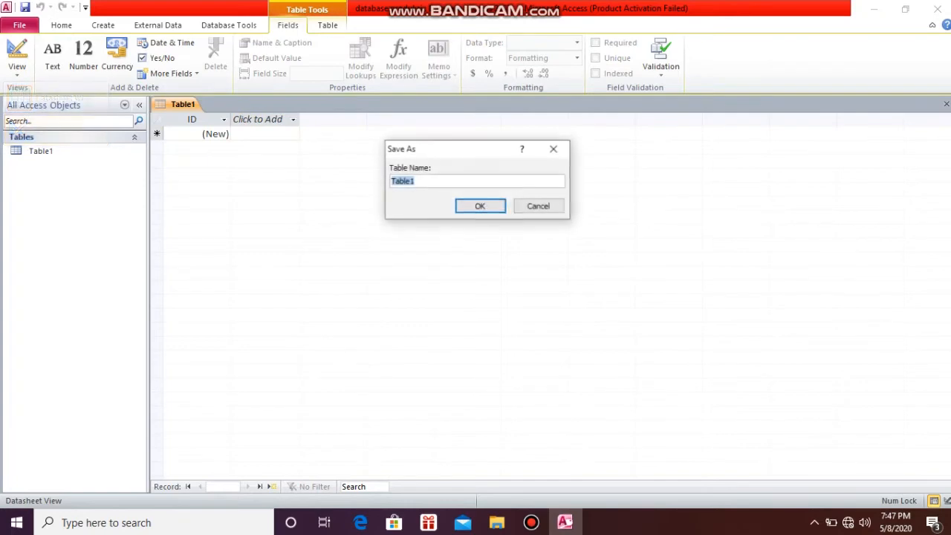
pyautogui.click(415, 181)
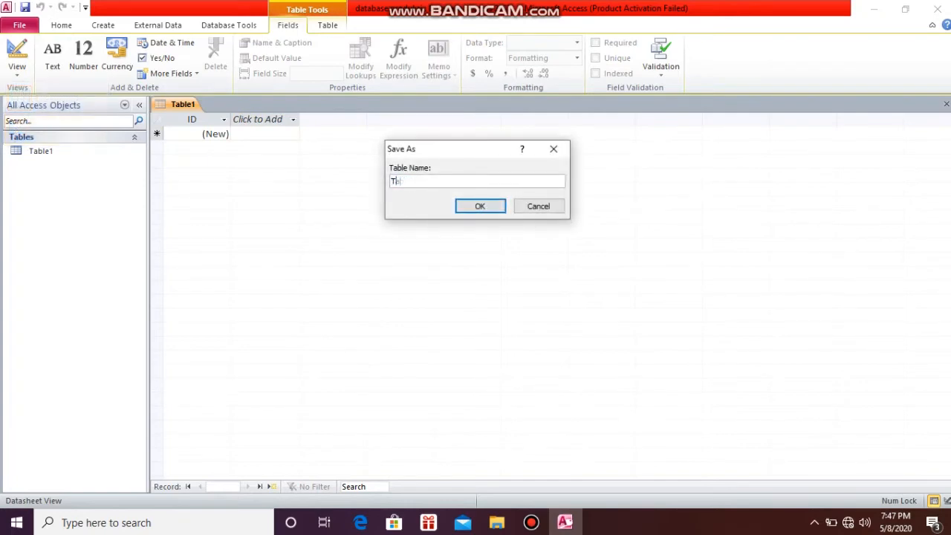
pyautogui.press('Return')
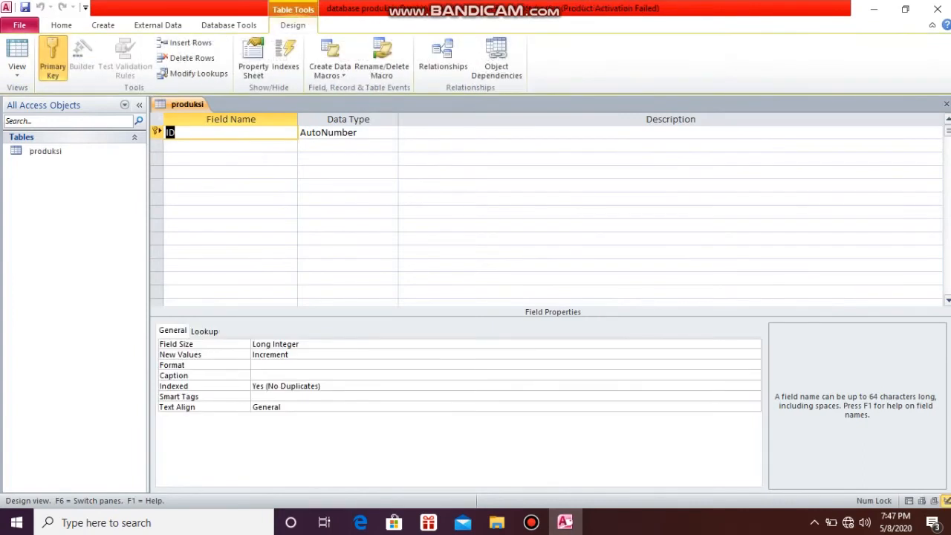
# Rename the ID primary key field as nomor, keeping the AutoNumber data type
pyautogui.write('nomor')
pyautogui.press('Tab')
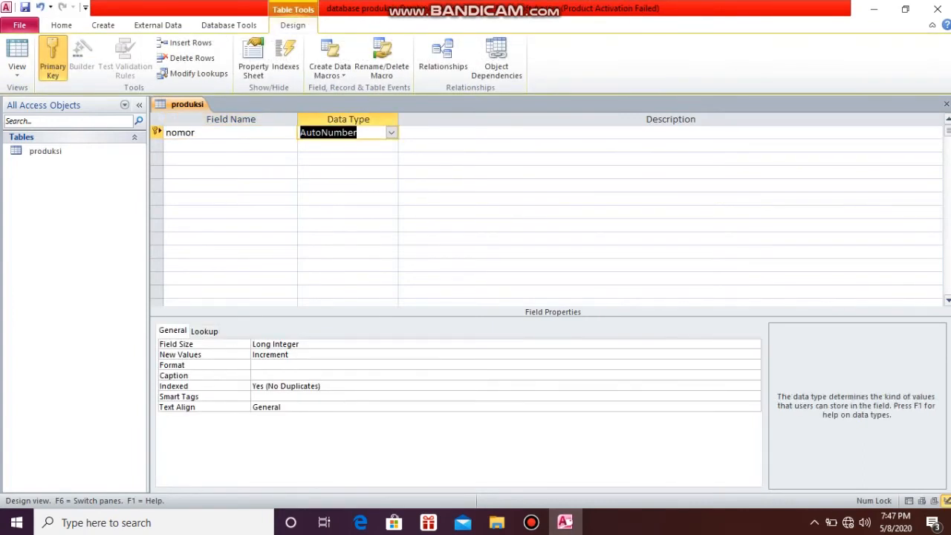
pyautogui.press('Return')
pyautogui.press('Return')
# Add the fields kode barang and nama barang with the Text data type to the produksi table
pyautogui.write('kode barang')
pyautogui.press('Tab')
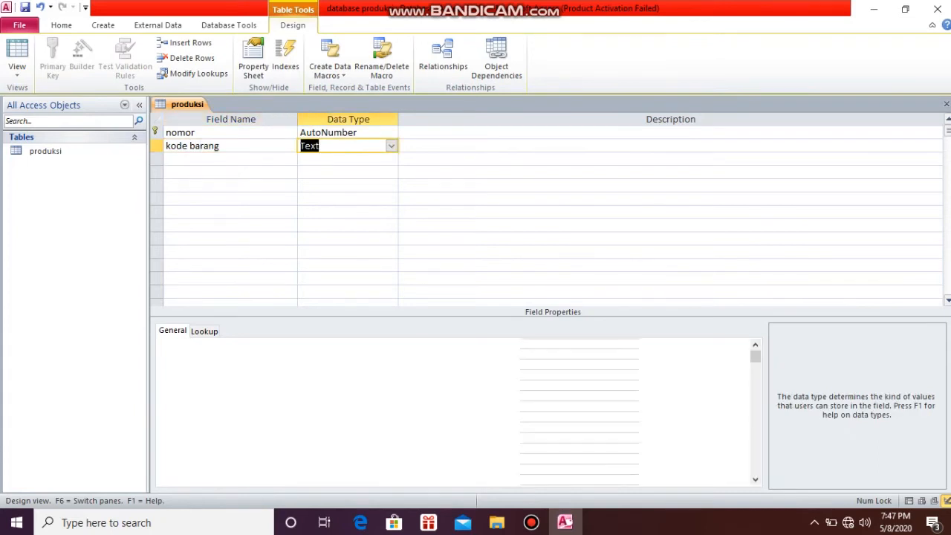
pyautogui.press('Return')
pyautogui.press('Return')
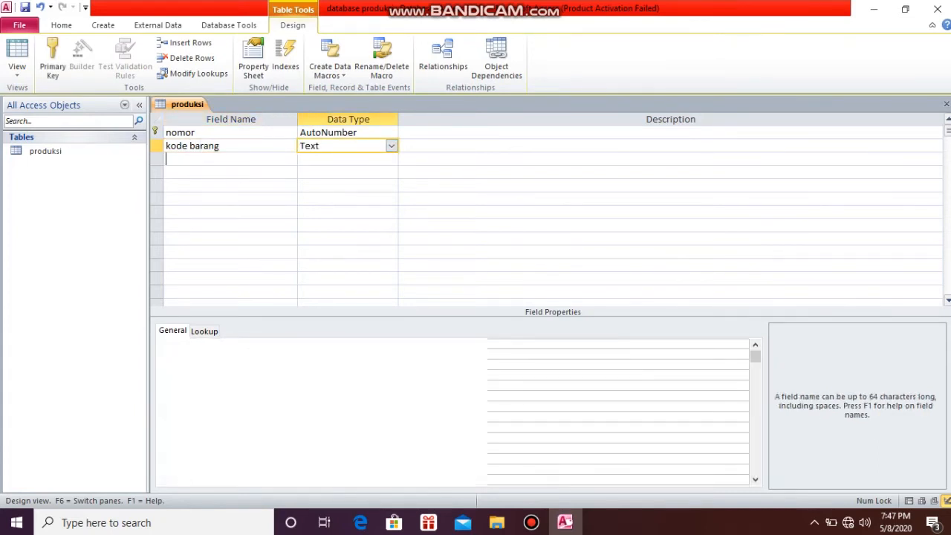
pyautogui.write('nama barang')
pyautogui.press('Tab')
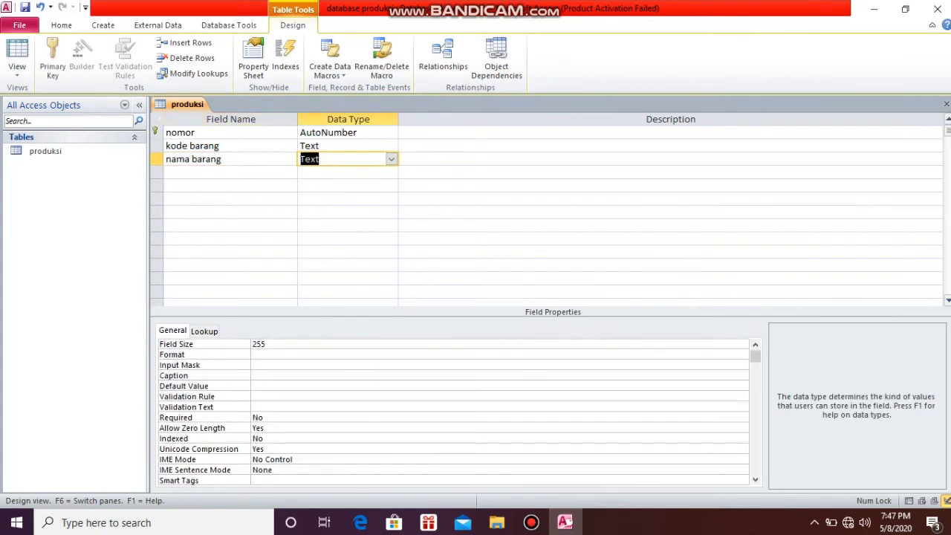
# Add the field persediaan awal with the Number data type below nama barang
pyautogui.press('Return')
pyautogui.press('Return')
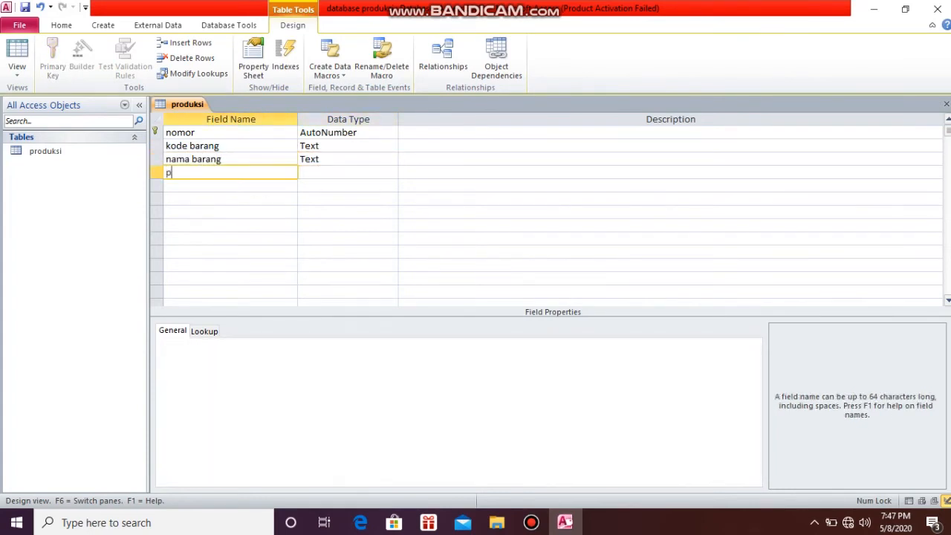
pyautogui.write('persediaan awal')
pyautogui.press('Tab')
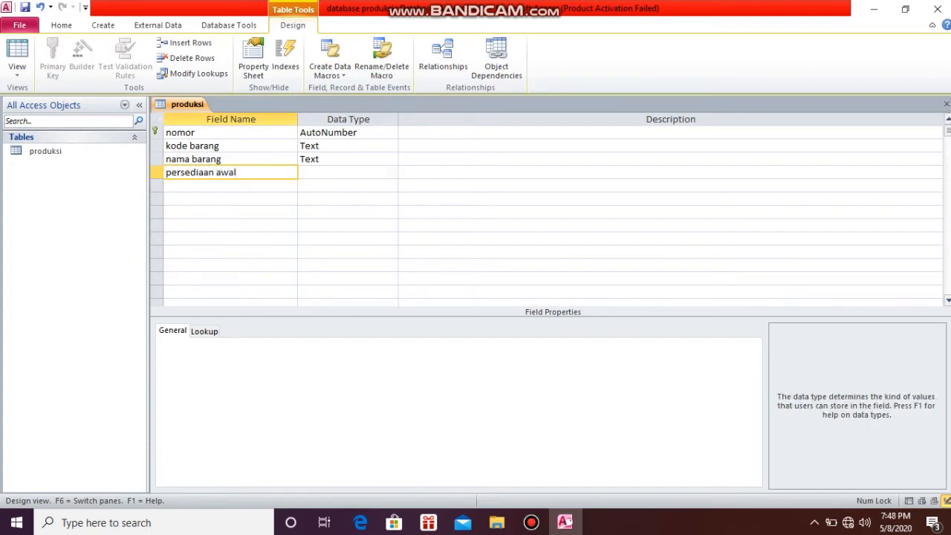
pyautogui.hotkey('alt', 'Down')
pyautogui.press('Down')
pyautogui.press('Down')
pyautogui.press('Return')
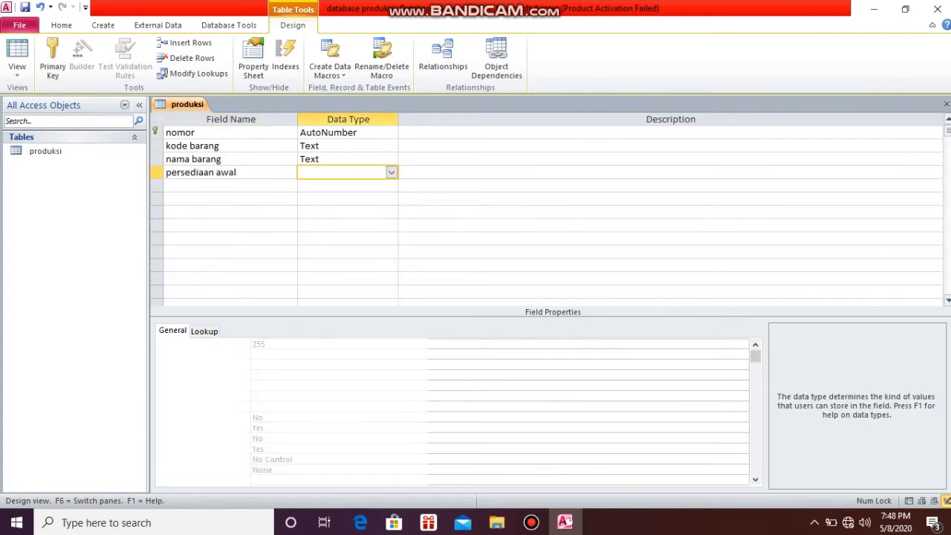
# Add the field tanggal masuk with the Date/Time data type below persediaan awal
pyautogui.press('Return')
pyautogui.press('Return')
pyautogui.write('tanggal masuk')
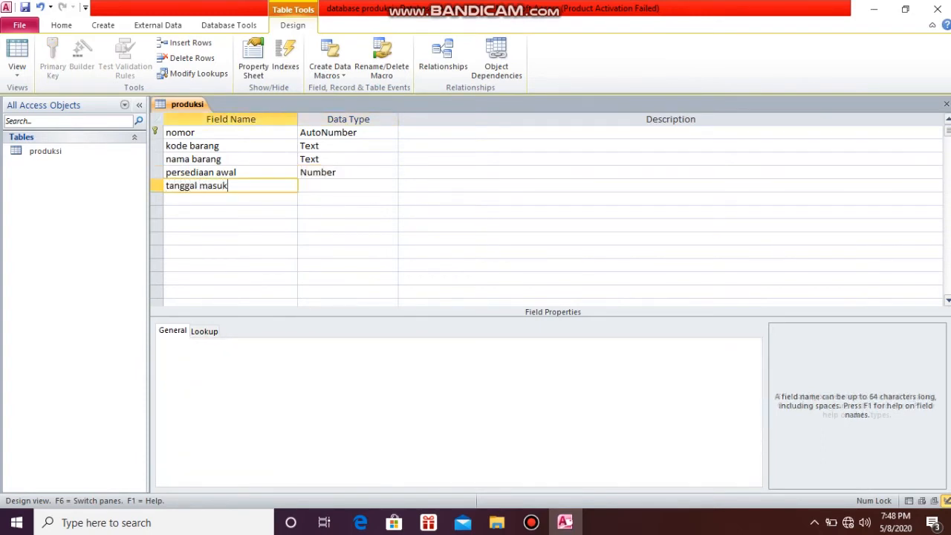
pyautogui.press('Return')
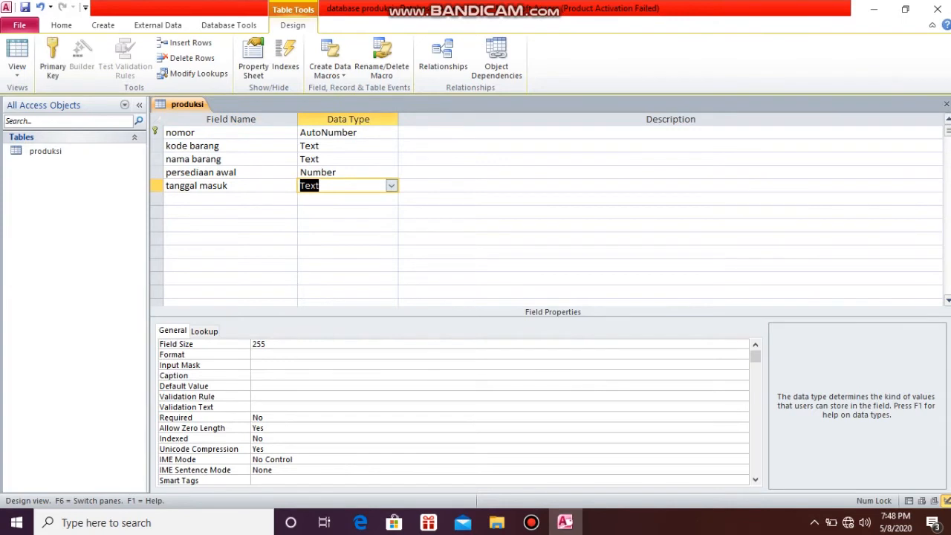
pyautogui.hotkey('alt', 'Down')
pyautogui.press('Down')
pyautogui.press('Down')
pyautogui.press('Down')
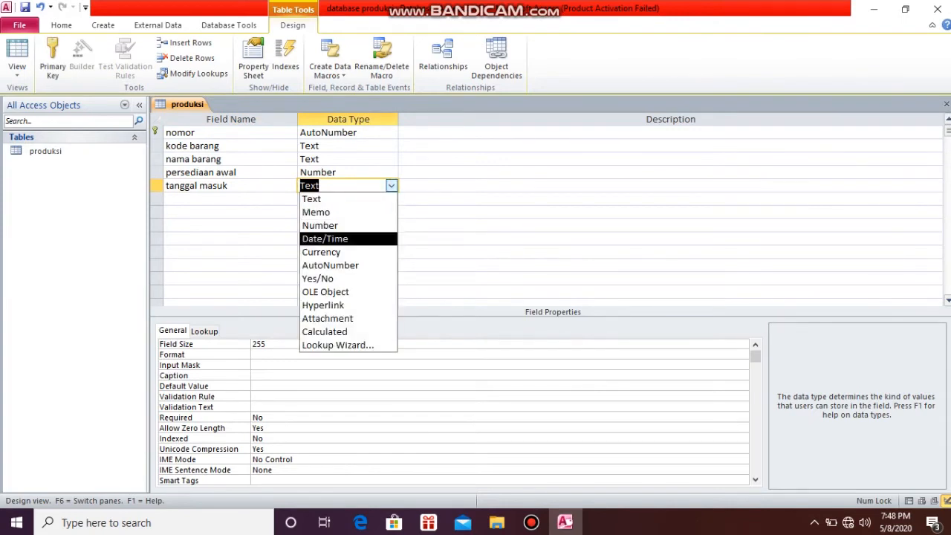
pyautogui.press('Return')
pyautogui.press('Return')
pyautogui.press('Return')
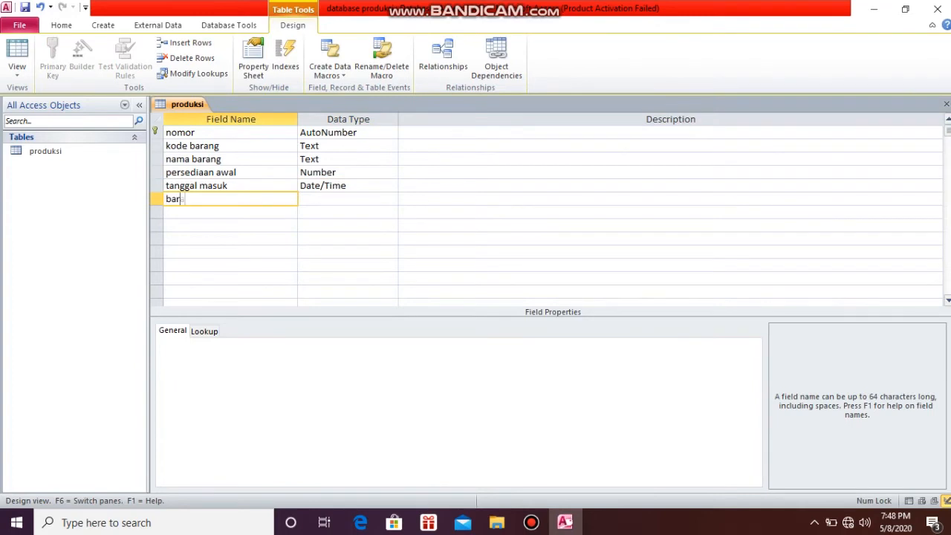
# Add the field barang masuk with the Number data type below tanggal masuk
pyautogui.write('barang masuk')
pyautogui.press('Return')
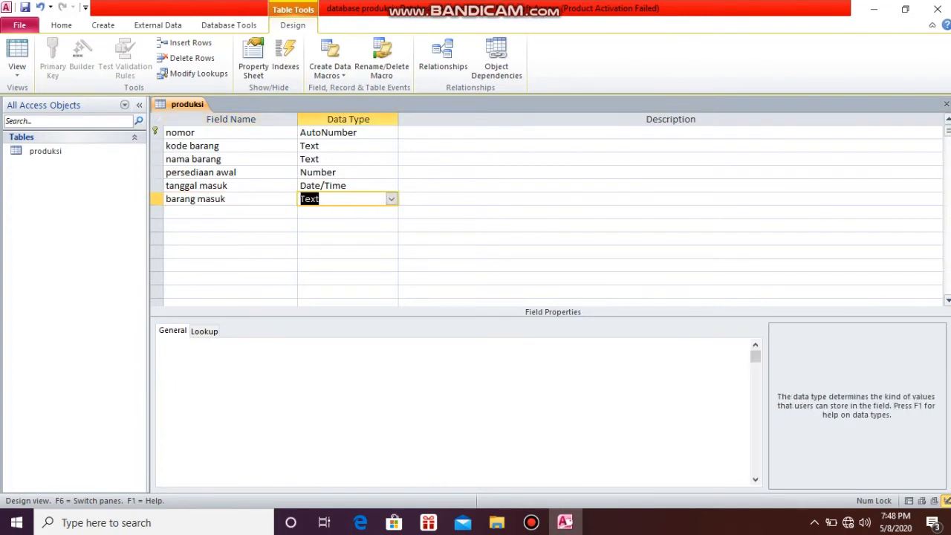
pyautogui.press('Return')
pyautogui.click(392, 199)
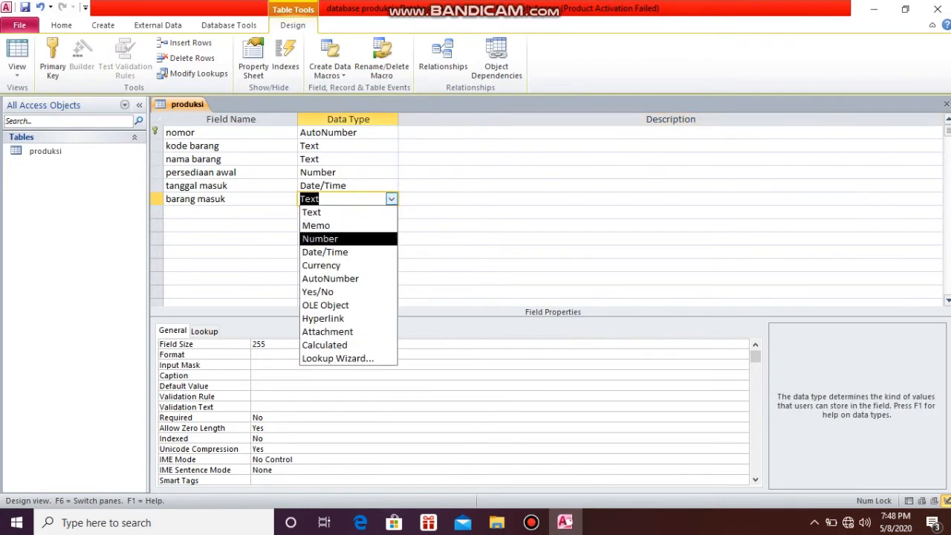
pyautogui.press('Return')
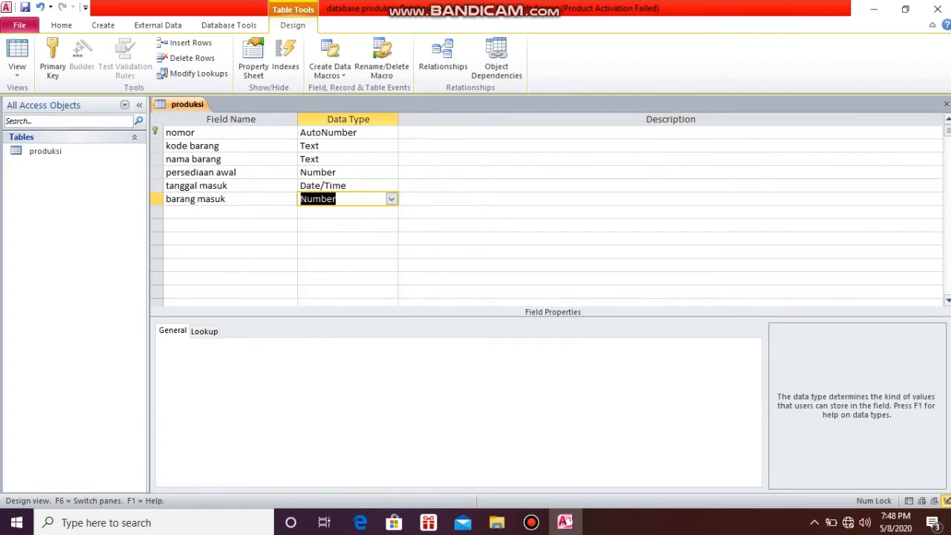
# Add the field tanggal keluar with the Date/Time data type below barang masuk
pyautogui.press('Return')
pyautogui.press('Return')
pyautogui.write('tanggal keluar')
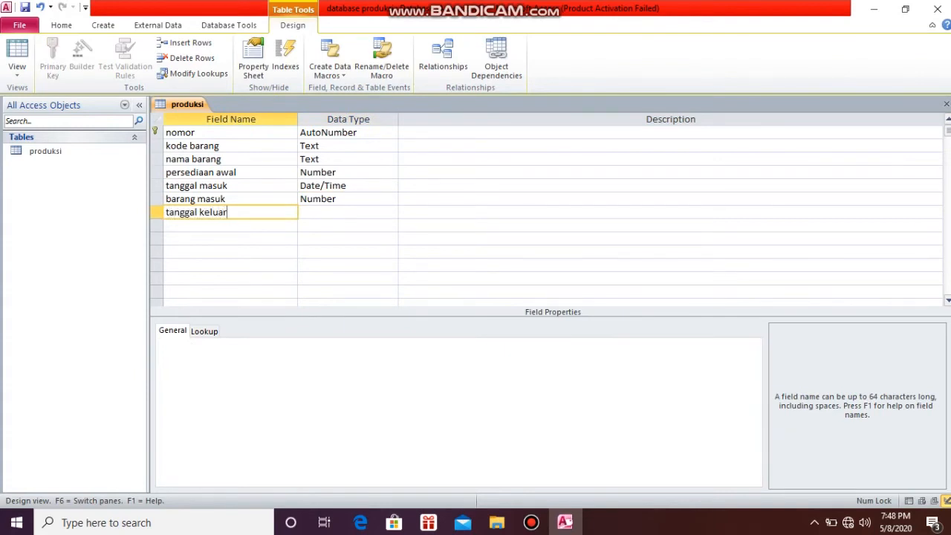
pyautogui.press('Return')
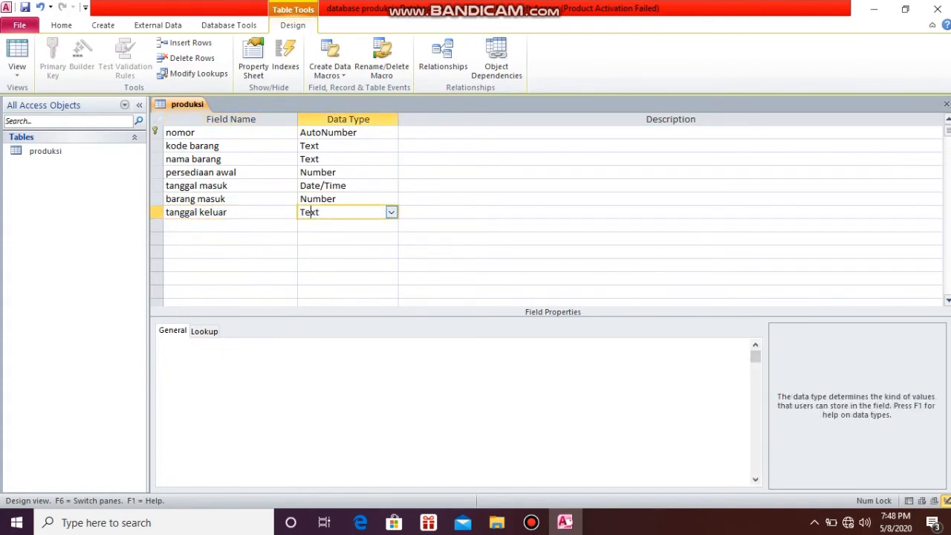
pyautogui.hotkey('alt', 'Down')
pyautogui.press('Down')
pyautogui.press('Down')
pyautogui.press('Down')
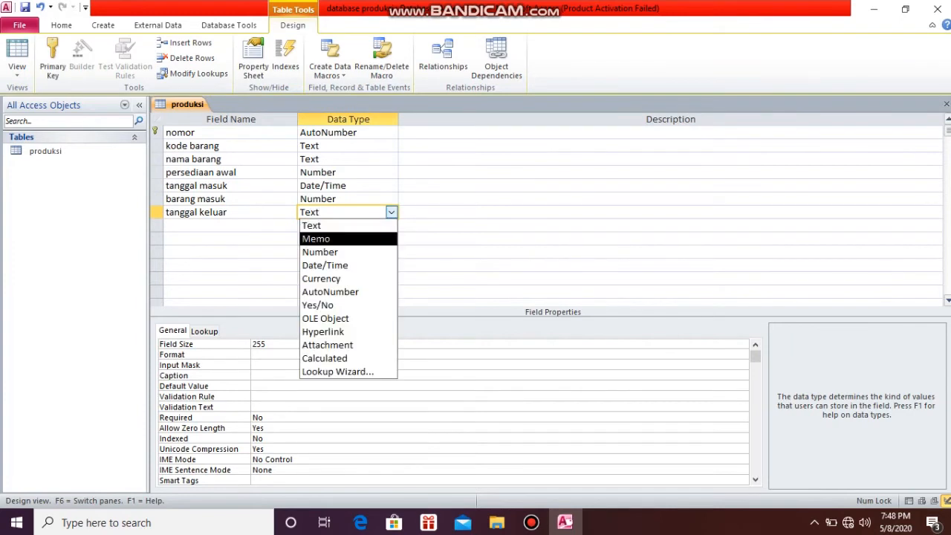
pyautogui.press('Return')
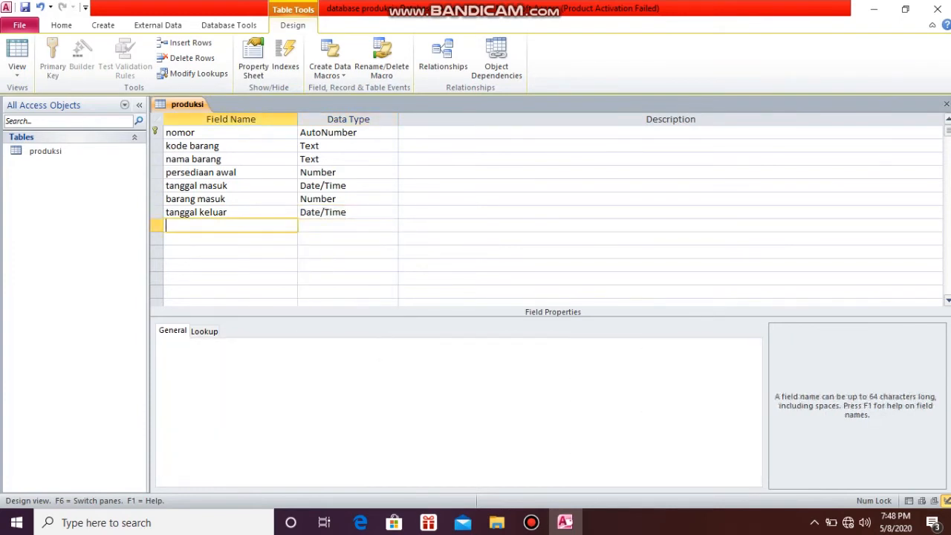
# Add the field barang keluar with the Number data type below tanggal keluar
pyautogui.write('rang keluar')
pyautogui.press('Tab')
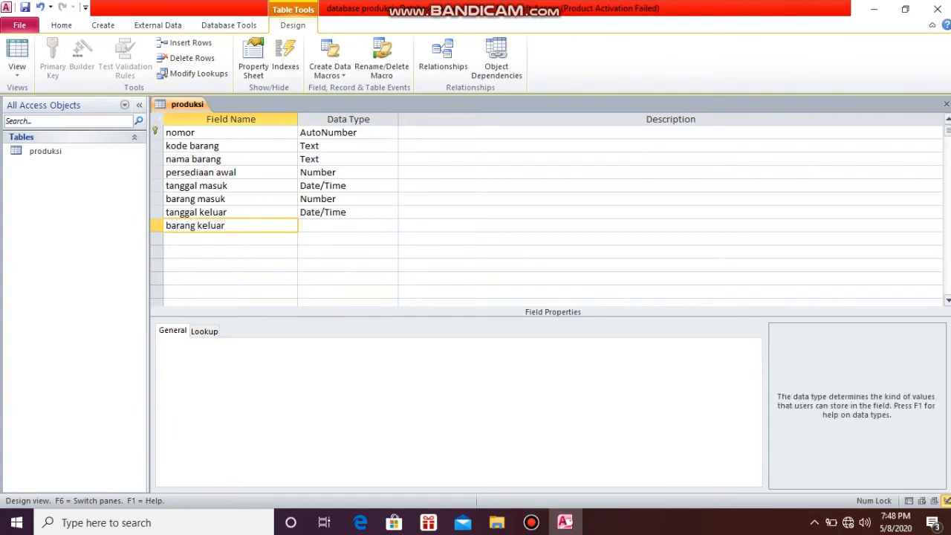
pyautogui.click(392, 225)
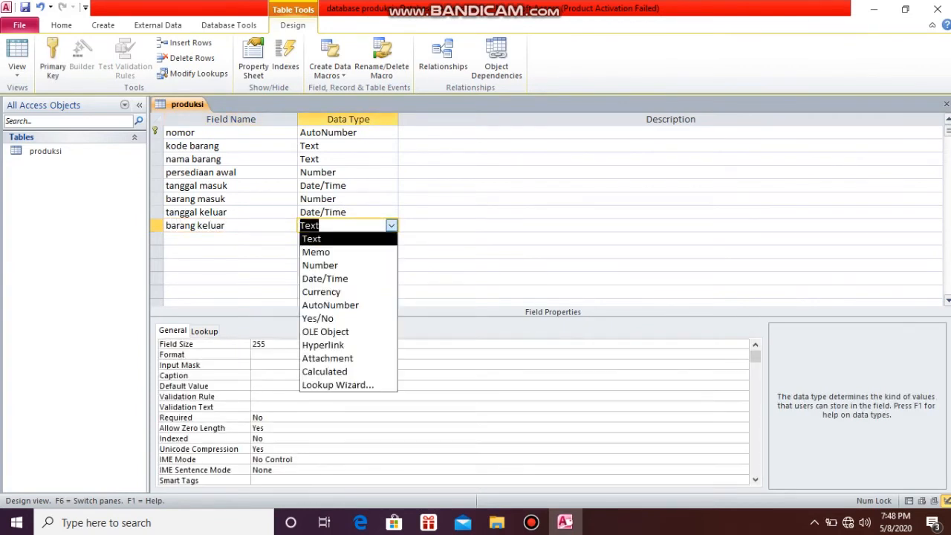
pyautogui.click(320, 265)
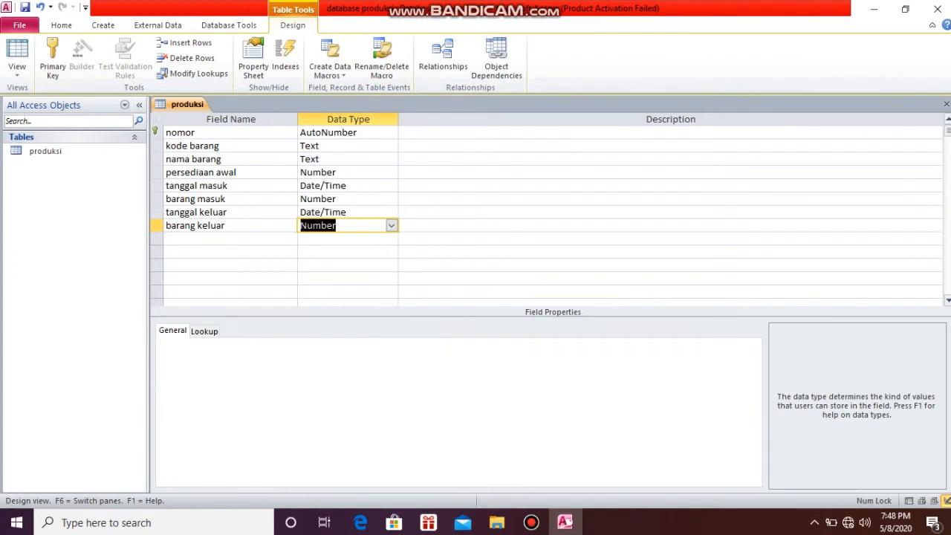
# Add the field persediaan akhir with the Number data type below barang keluar
pyautogui.press('Tab')
pyautogui.press('Tab')
pyautogui.write('persediaan a')
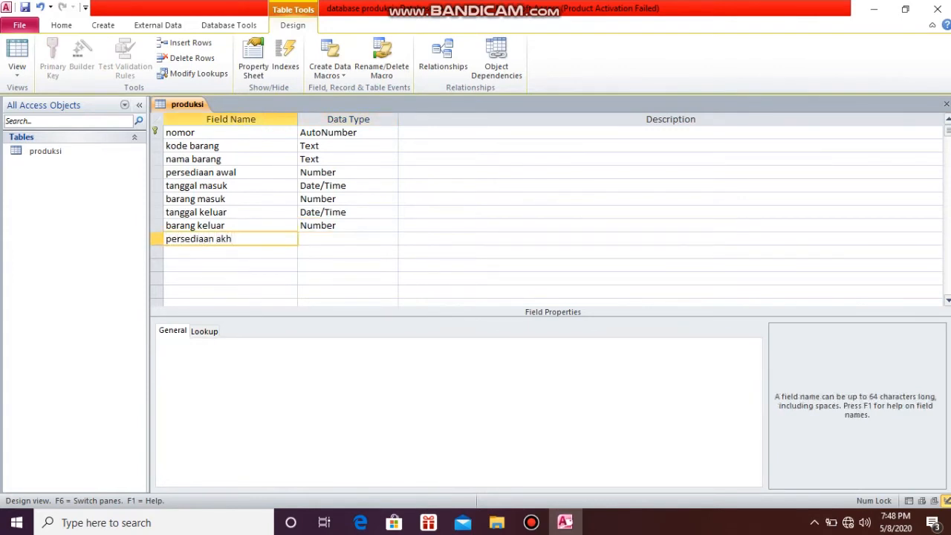
pyautogui.press('Tab')
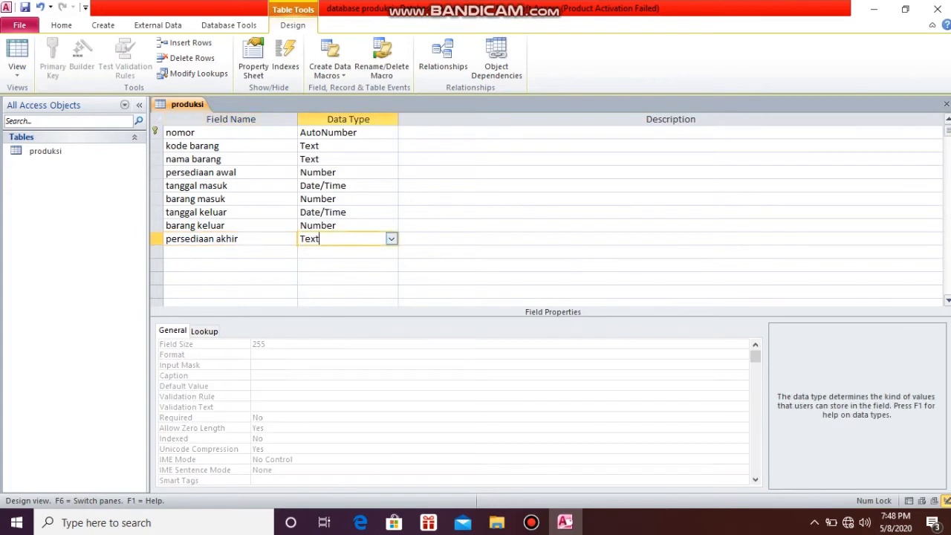
pyautogui.click(392, 238)
pyautogui.click(347, 279)
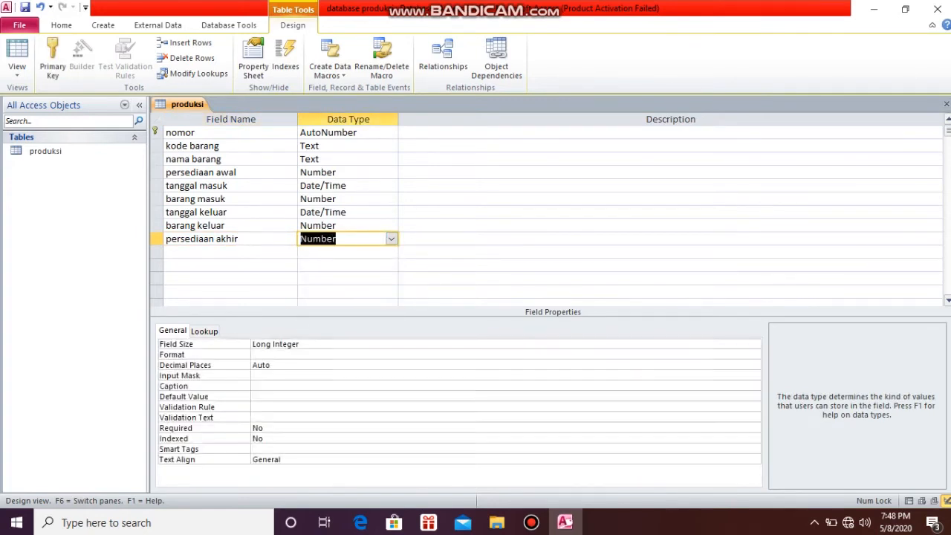
# Add the field harga satuan with the Currency data type below persediaan akhir
pyautogui.click(195, 252)
pyautogui.write('harga satuan')
pyautogui.press('Tab')
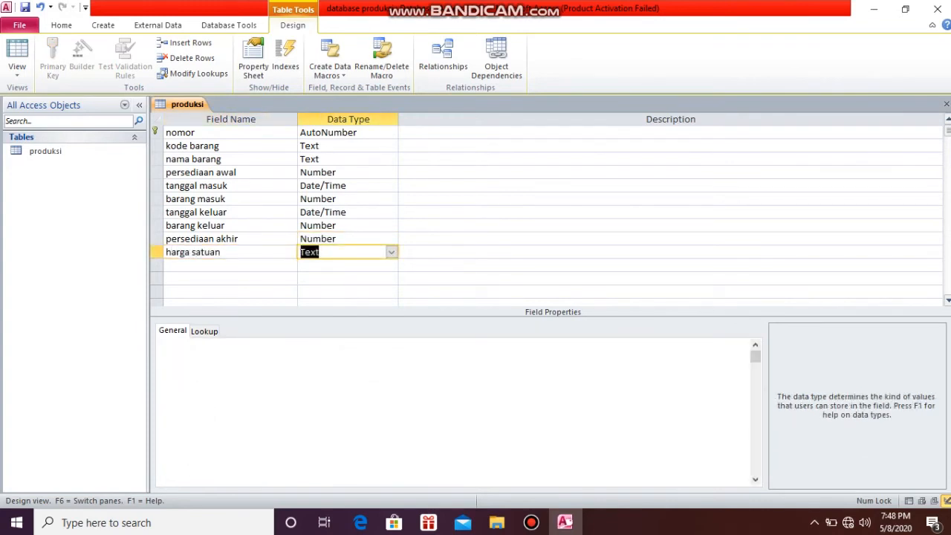
pyautogui.hotkey('alt', 'Down')
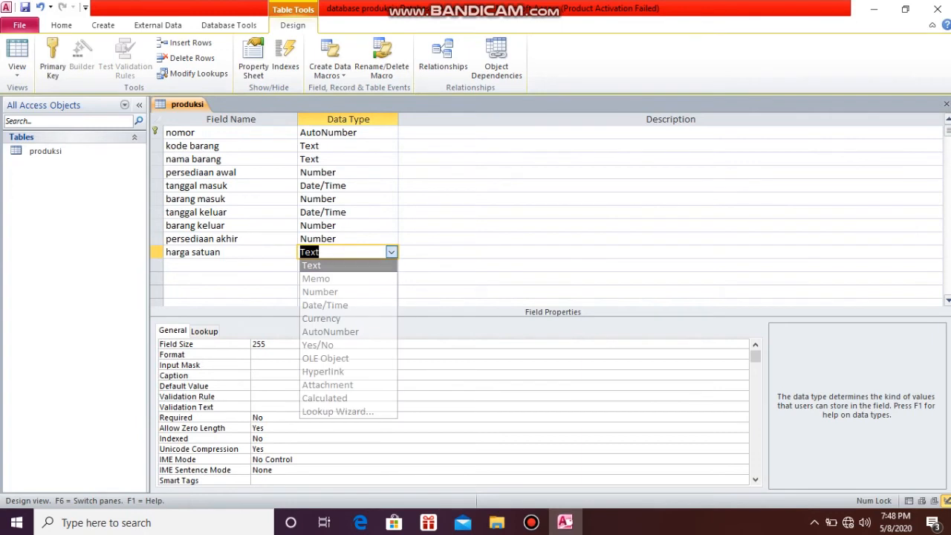
pyautogui.press('Down')
pyautogui.press('Down')
pyautogui.press('Down')
pyautogui.press('Down')
pyautogui.press('Return')
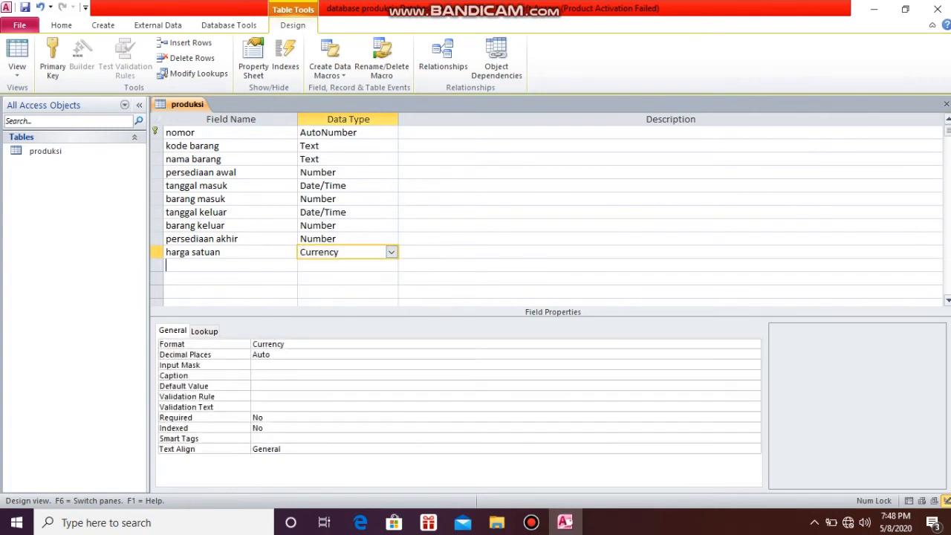
# Add the field jumlah with the Currency data type below harga satuan
pyautogui.press('Tab')
pyautogui.press('Tab')
pyautogui.write('jumlah')
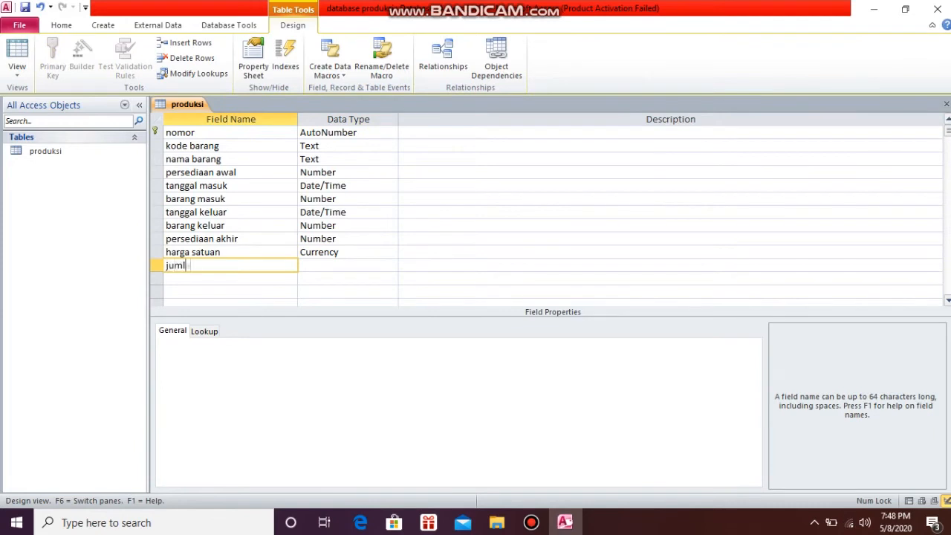
pyautogui.press('Tab')
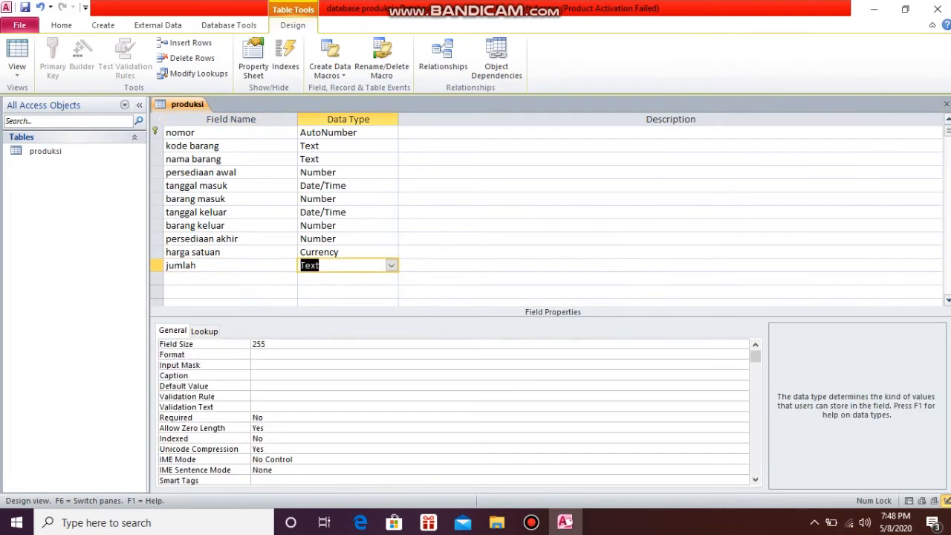
pyautogui.click(392, 265)
pyautogui.press('Down')
pyautogui.press('Down')
pyautogui.press('Down')
pyautogui.press('Down')
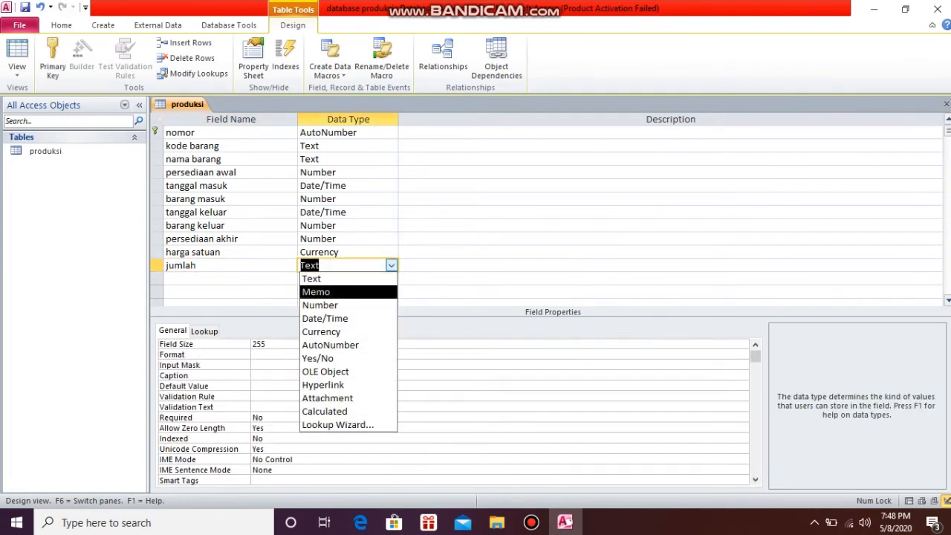
pyautogui.press('Return')
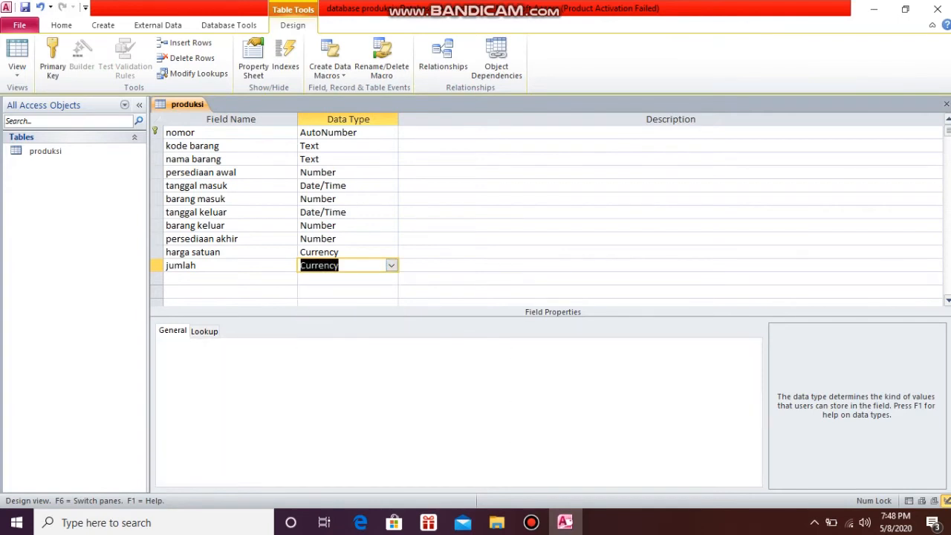
# Add the field keterangan with the Text data type as the last field of the produksi table
pyautogui.click(230, 279)
pyautogui.write('keterangan')
pyautogui.press('Tab')
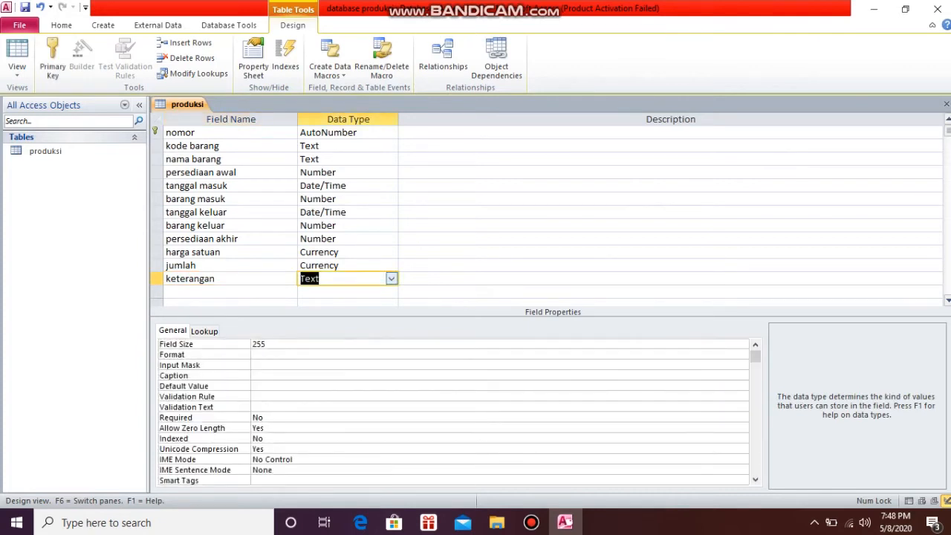
pyautogui.hotkey('alt', 'Down')
pyautogui.press('Return')
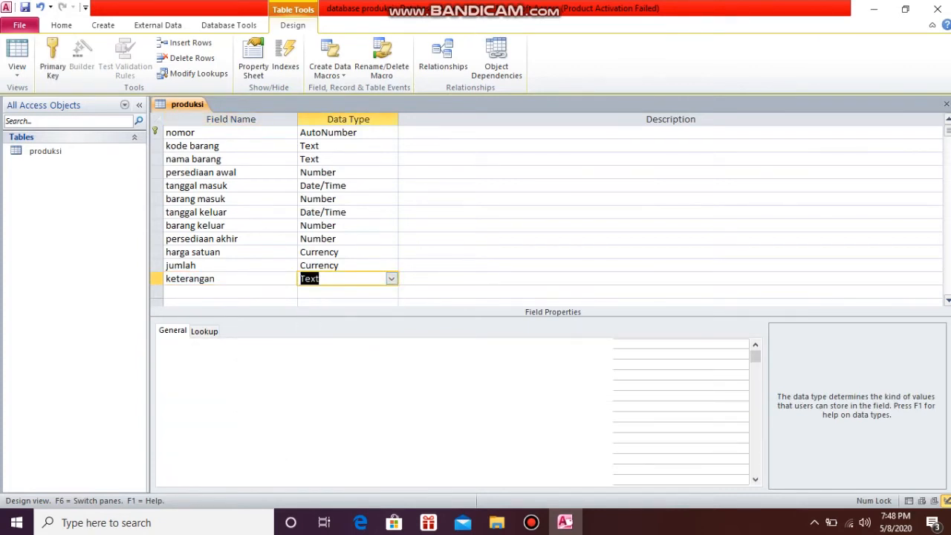
# Make kode barang the primary key of the produksi table and save the table design
pyautogui.click(189, 146)
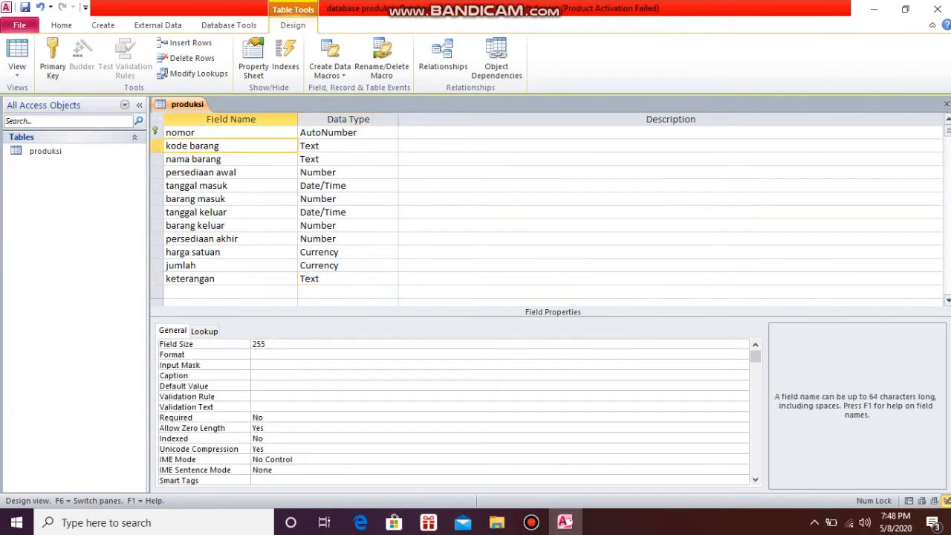
pyautogui.click(52, 55)
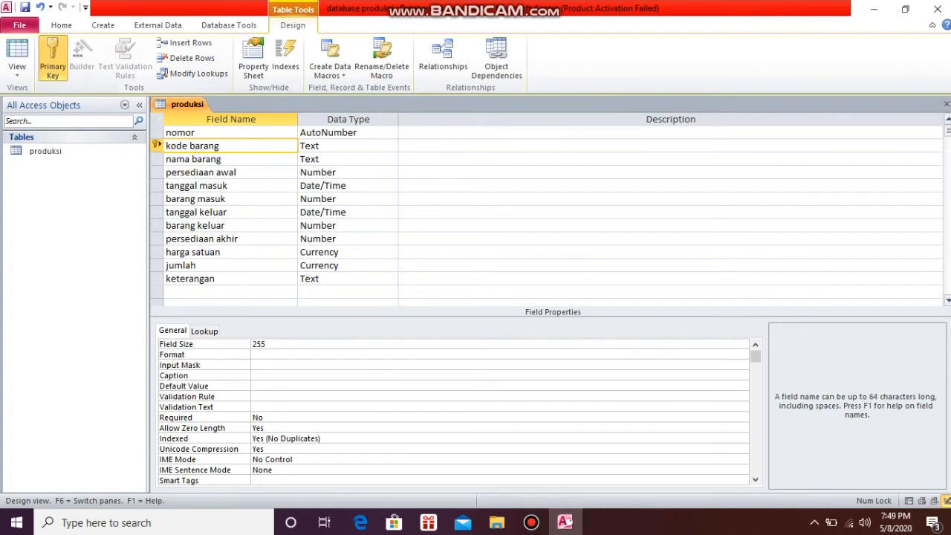
pyautogui.rightClick(185, 104)
pyautogui.click(215, 111)
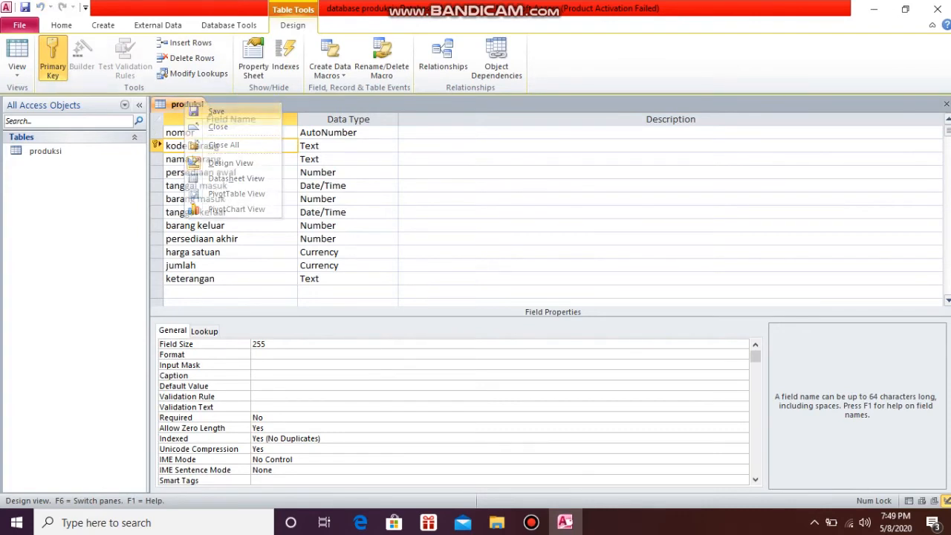
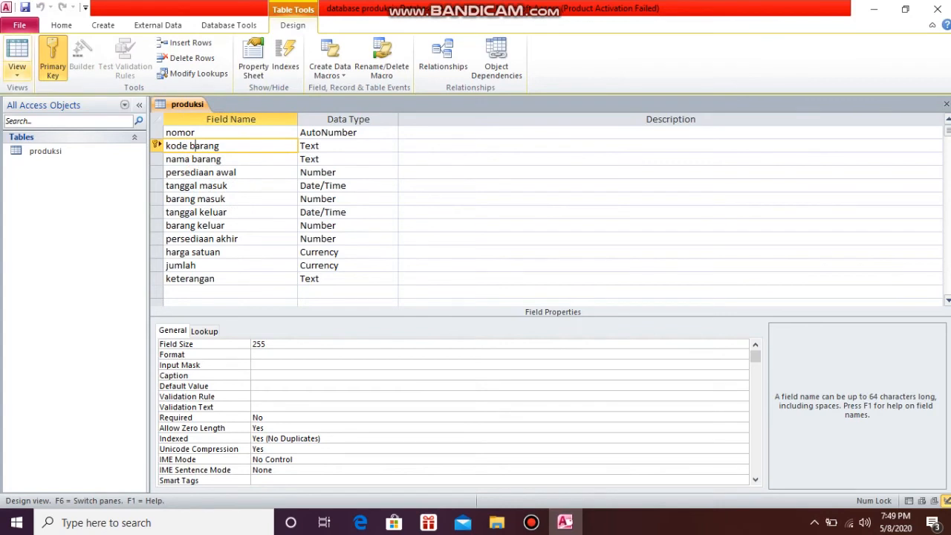
# Switch the produksi table to Datasheet View and start the first record with kode barang BDP001 and nama barang baju dalam pria
pyautogui.click(17, 68)
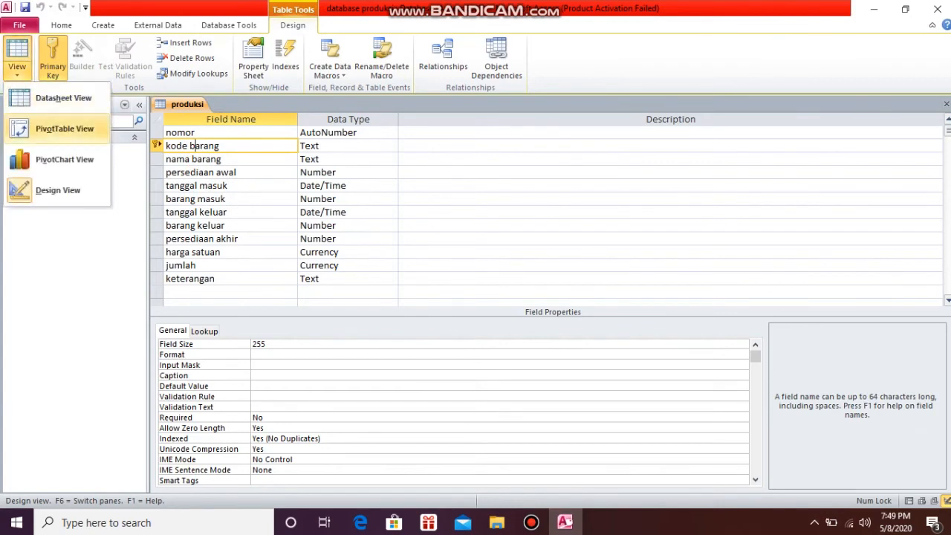
pyautogui.click(63, 98)
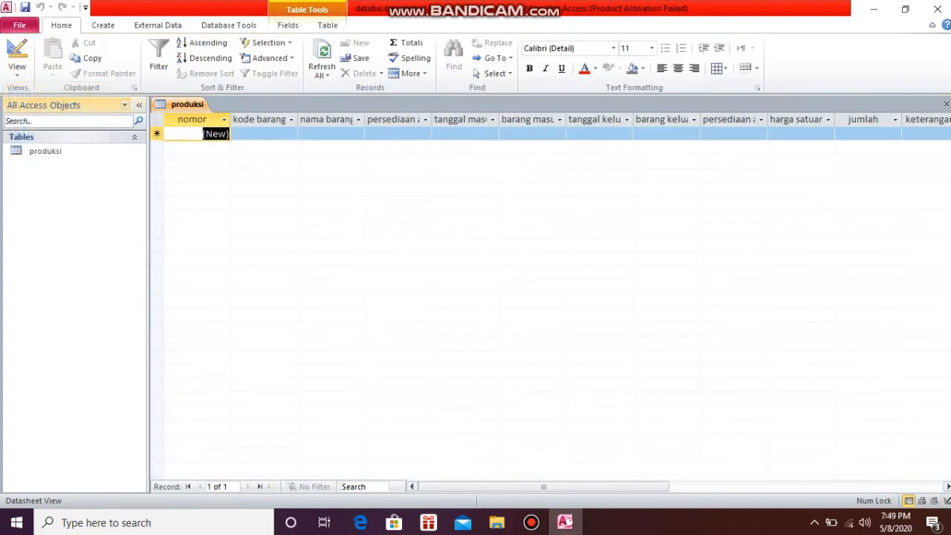
pyautogui.click(253, 133)
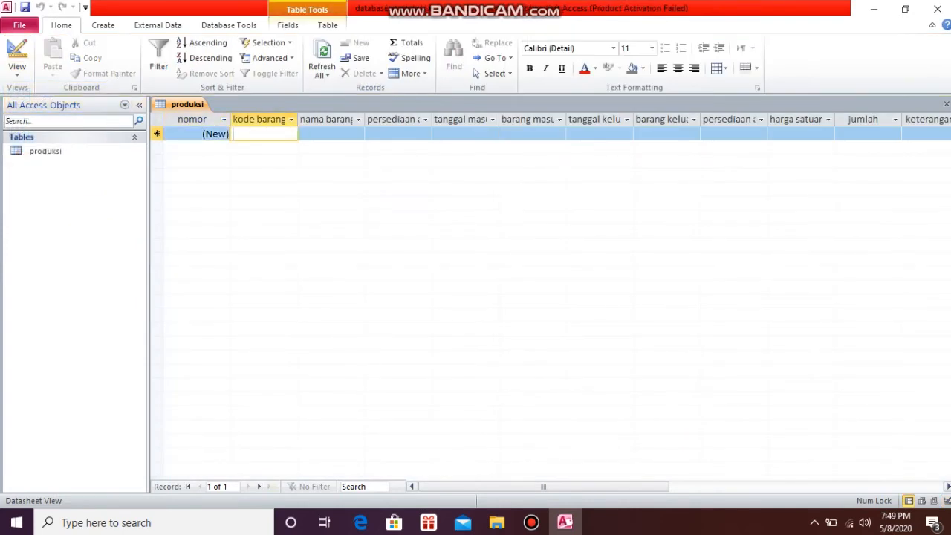
pyautogui.write('BDP001')
pyautogui.press('Tab')
pyautogui.write('baju dalam pria')
pyautogui.press('Tab')
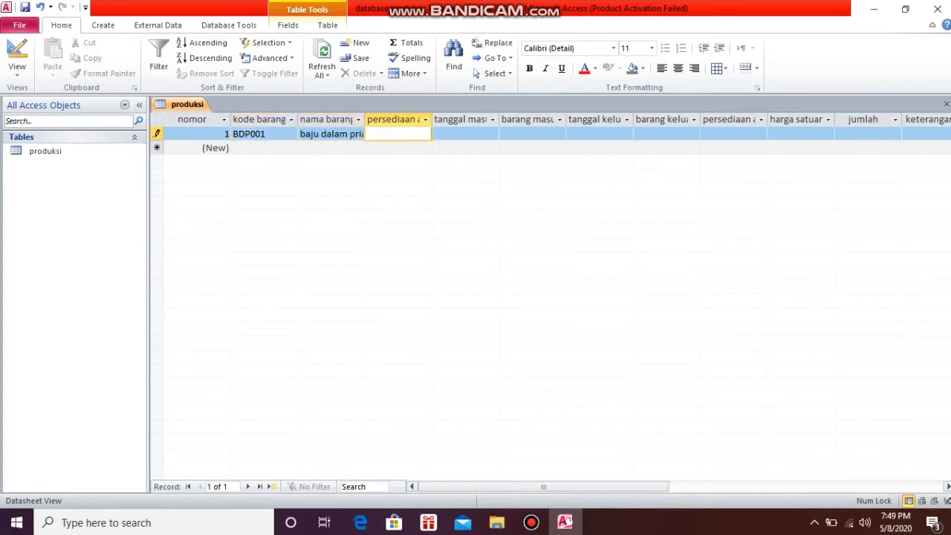
# Fill in record BDP001 with persediaan awal 50, tanggal masuk 5/1/2020 and barang masuk 60
pyautogui.press('Tab')
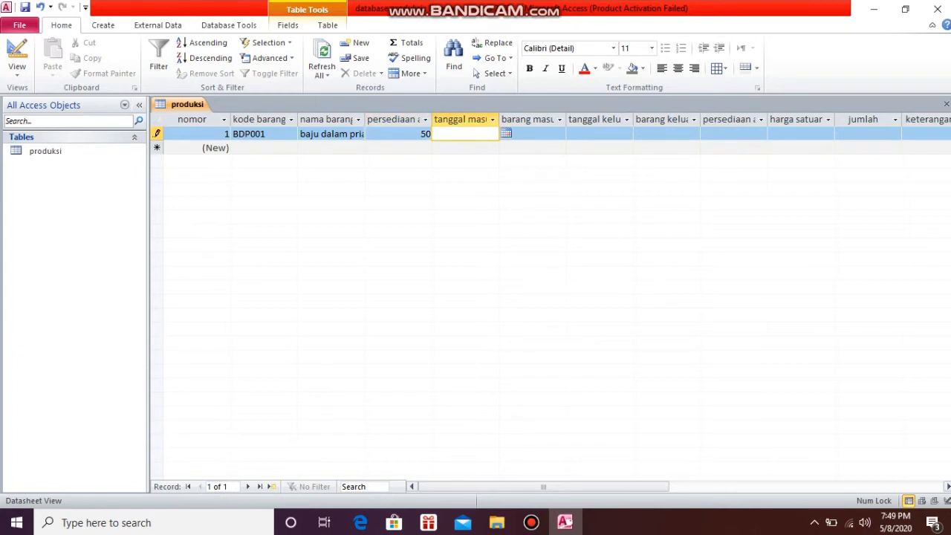
pyautogui.click(506, 133)
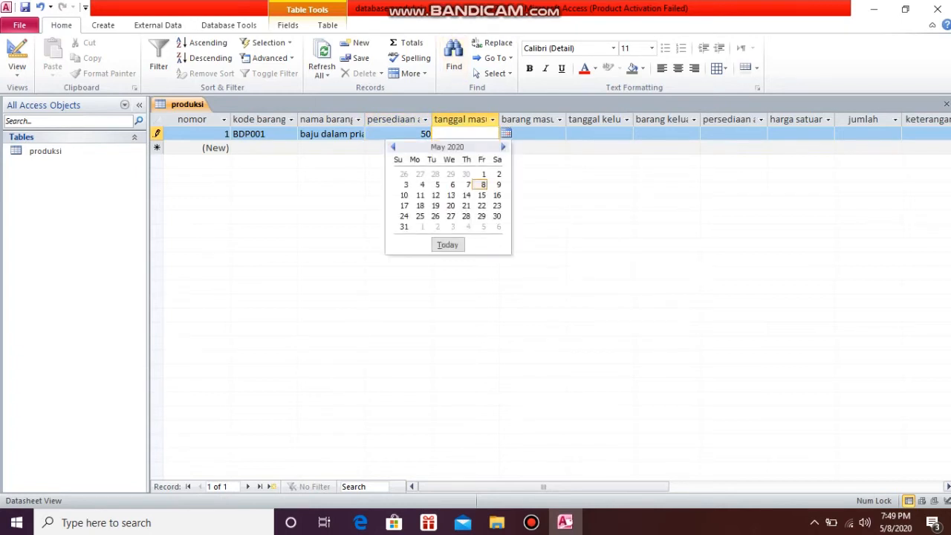
pyautogui.click(484, 174)
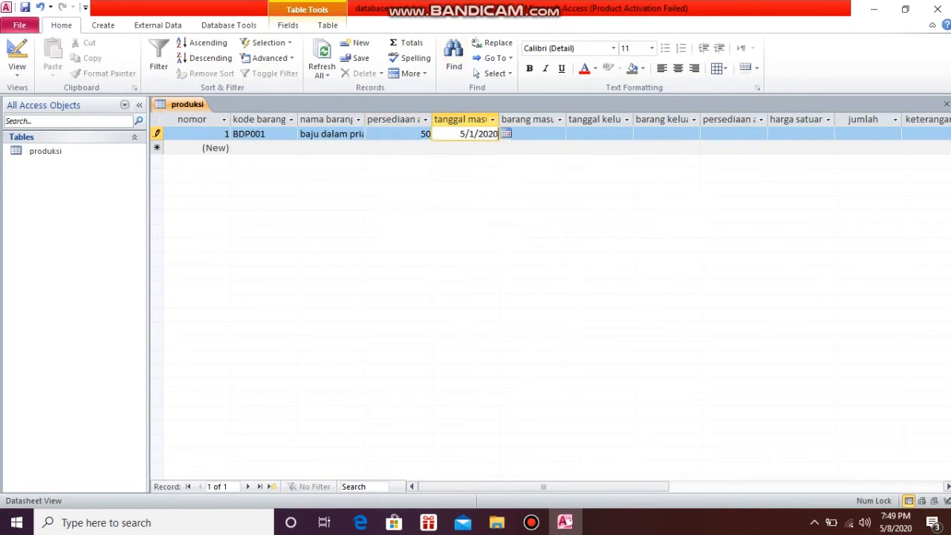
pyautogui.press('Tab')
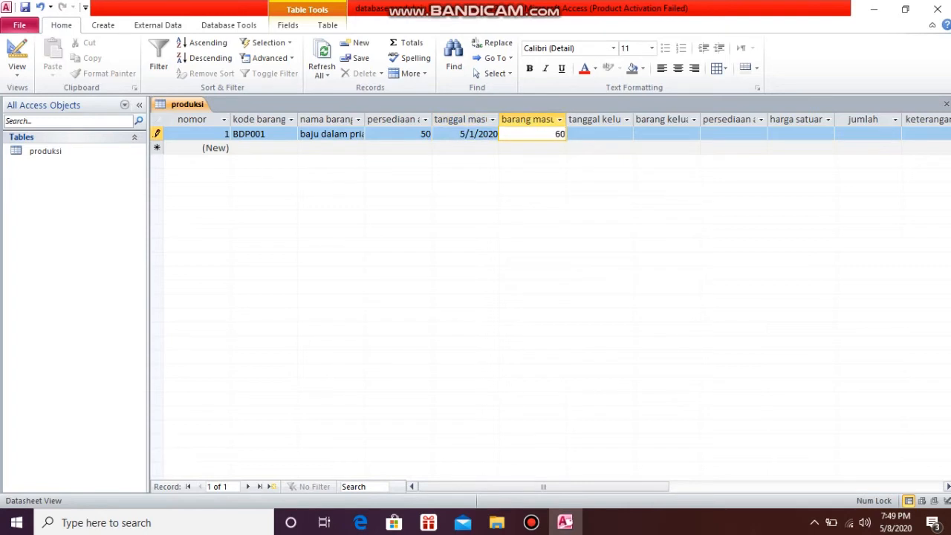
pyautogui.press('Tab')
# Set tanggal keluar to 5/9/2020 and barang keluar to 75 for record BDP001
pyautogui.click(640, 133)
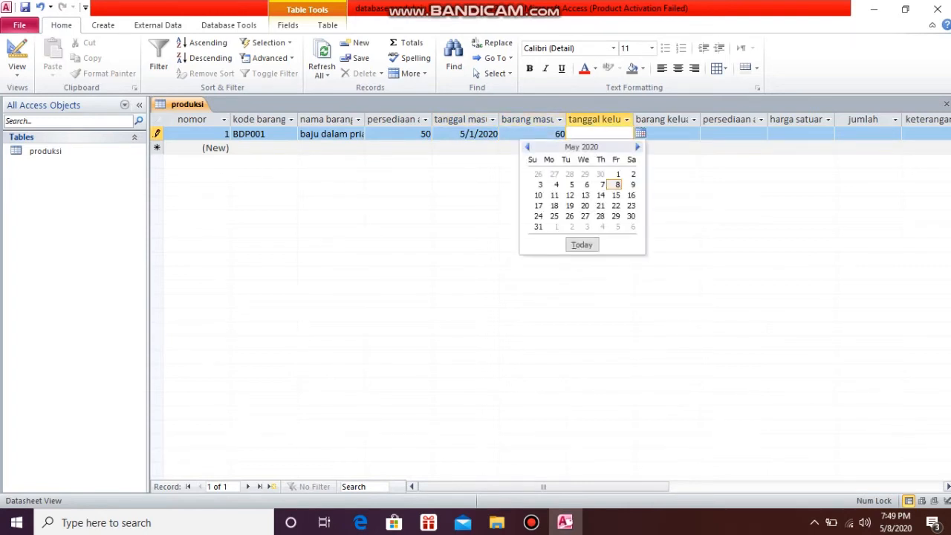
pyautogui.click(632, 184)
pyautogui.press('Tab')
pyautogui.write('7')
pyautogui.press('Tab')
pyautogui.press('Tab')
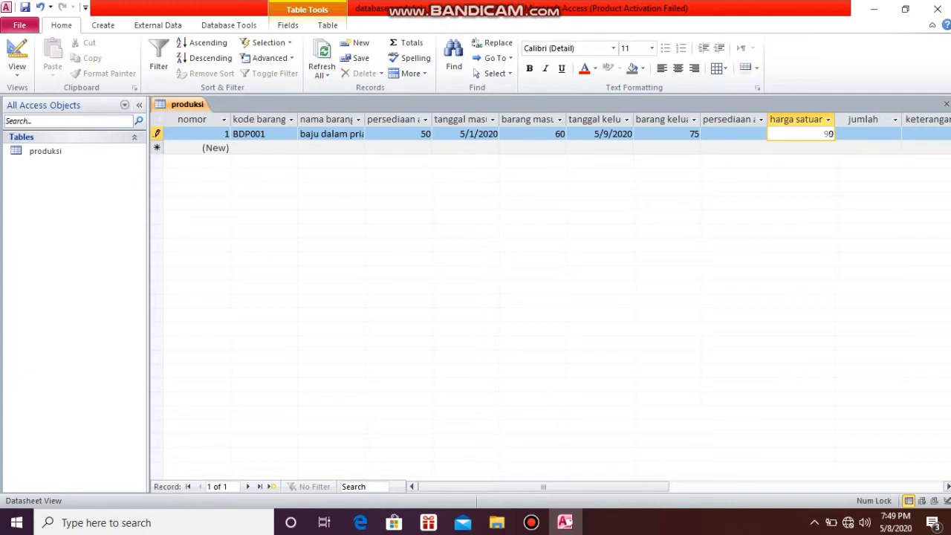
# Complete record BDP001 with harga satuan 20,000, leaving persediaan akhir, jumlah and keterangan empty
pyautogui.press('Tab')
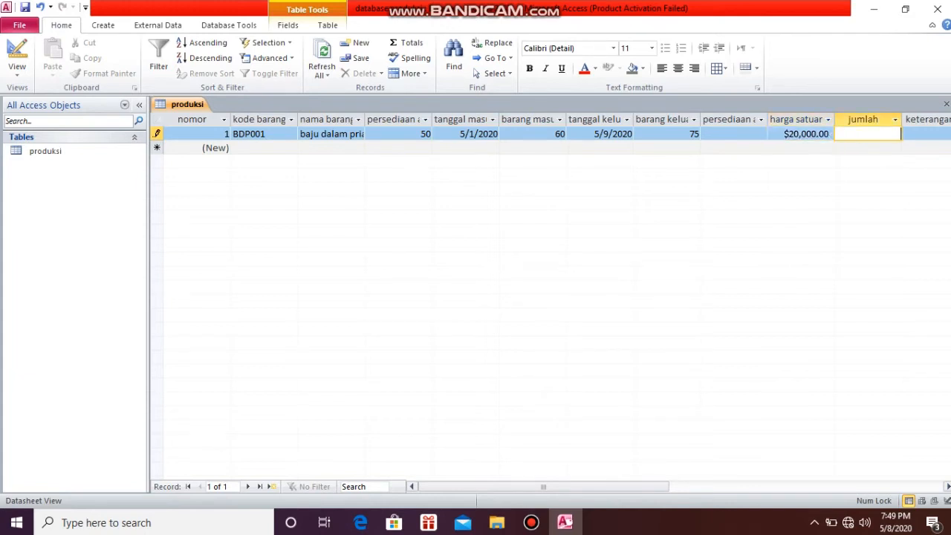
pyautogui.press('Tab')
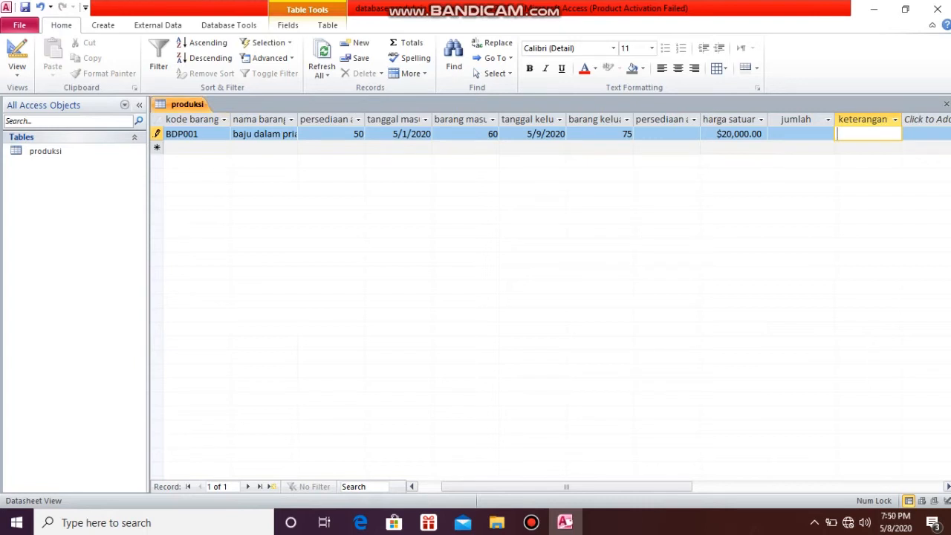
pyautogui.press('Tab')
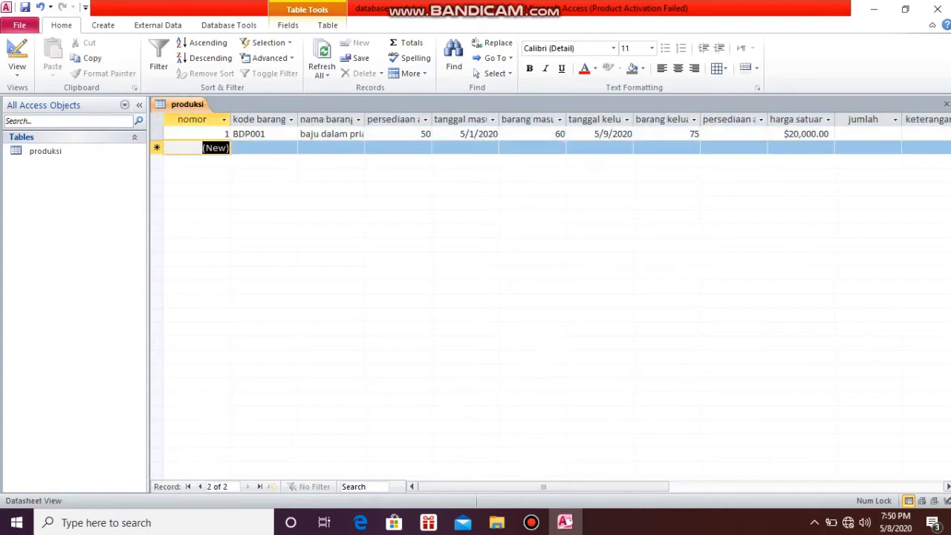
# Start the second record with kode barang BDW002 and nama barang baju dalam wanita
pyautogui.click(233, 148)
pyautogui.click(216, 148)
pyautogui.press('2')
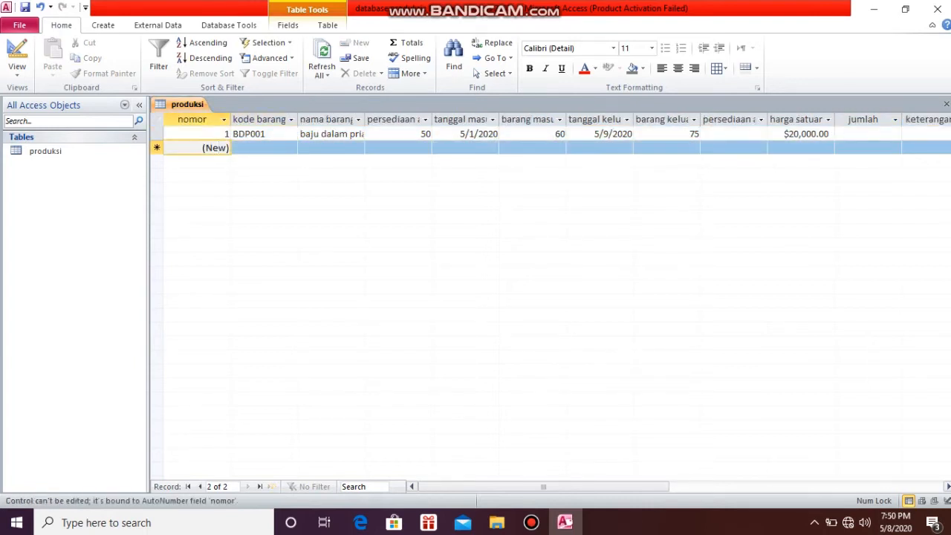
pyautogui.press('Tab')
pyautogui.write('B')
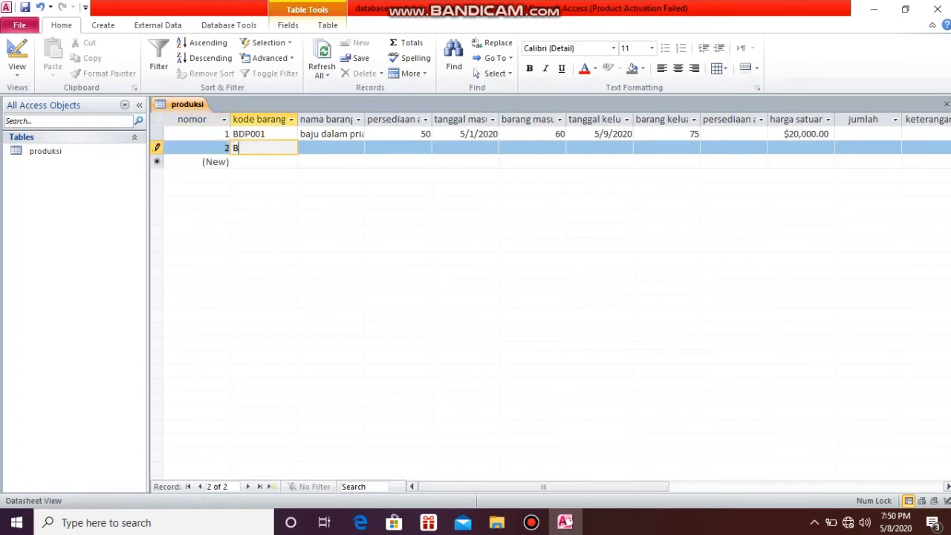
pyautogui.write('DW002')
pyautogui.press('Tab')
pyautogui.write('baju dalam wanita')
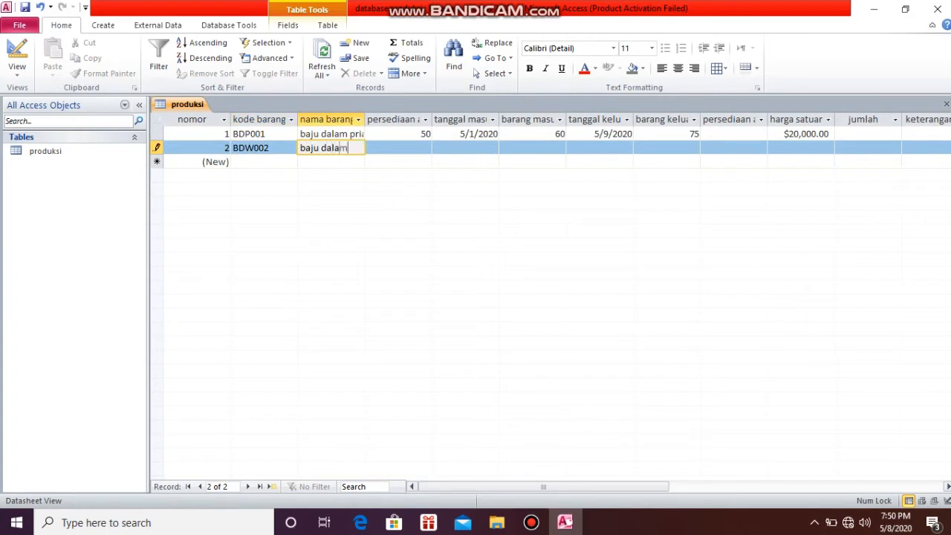
# Fill in record BDW002 with persediaan awal 50, tanggal masuk 5/1/2020 and barang masuk 60
pyautogui.press('Tab')
pyautogui.write('50')
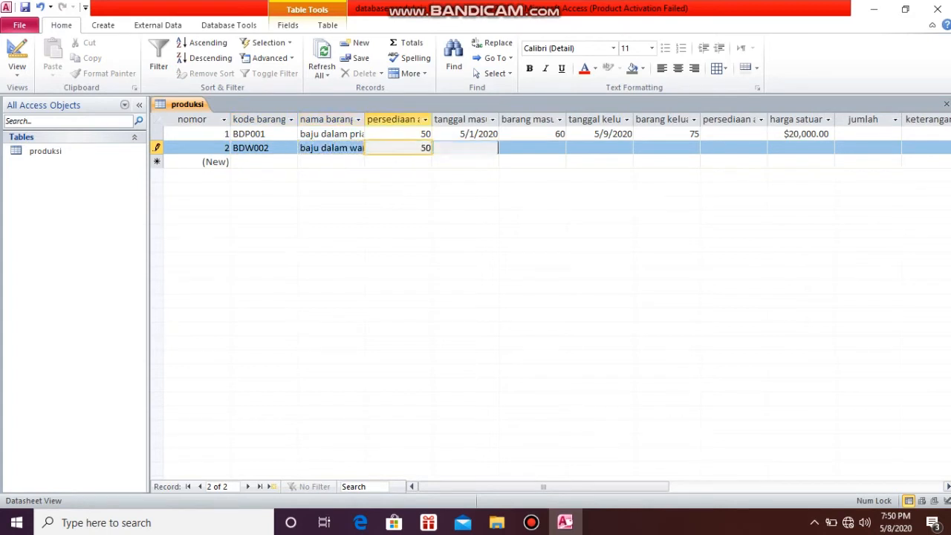
pyautogui.press('Tab')
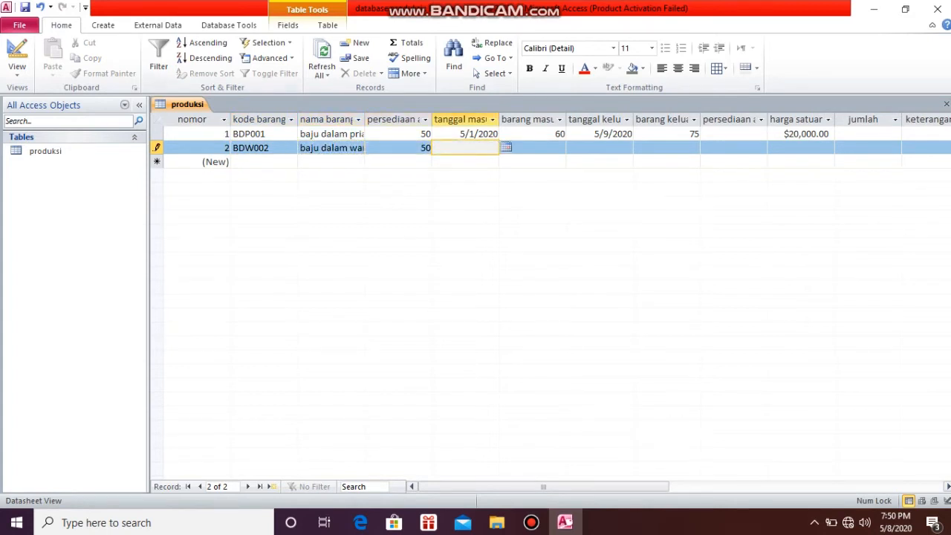
pyautogui.click(506, 147)
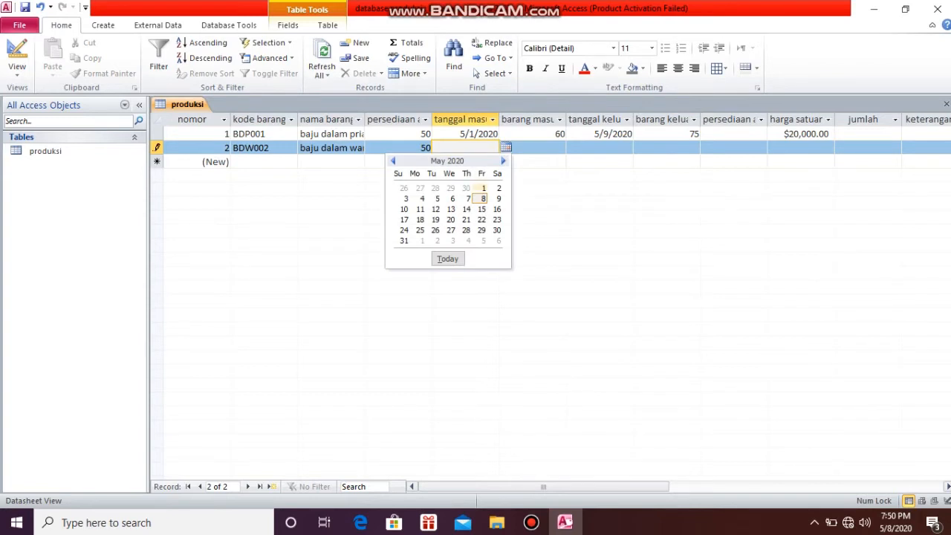
pyautogui.click(483, 187)
pyautogui.press('Tab')
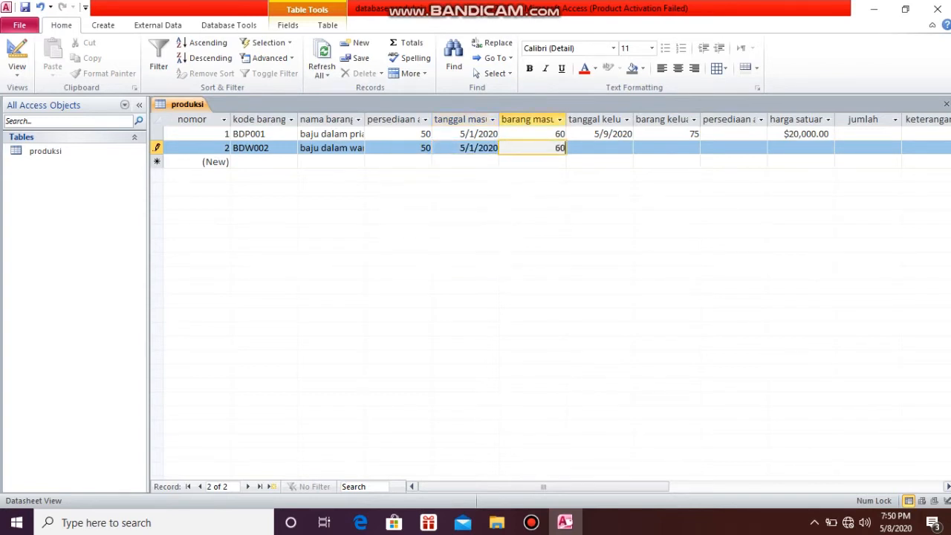
pyautogui.write('60')
pyautogui.press('Tab')
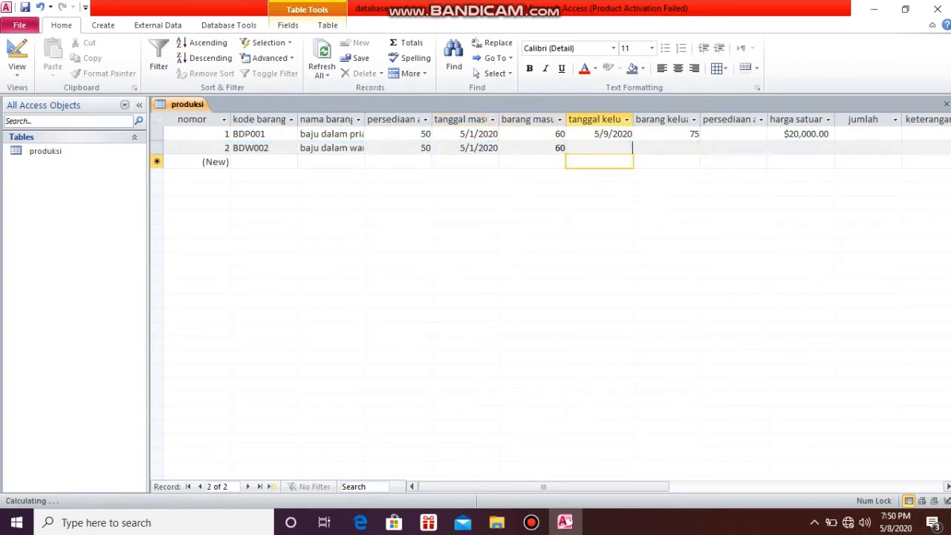
# Set tanggal keluar to 5/9/2020 and barang keluar to 75 for record BDW002
pyautogui.click(640, 147)
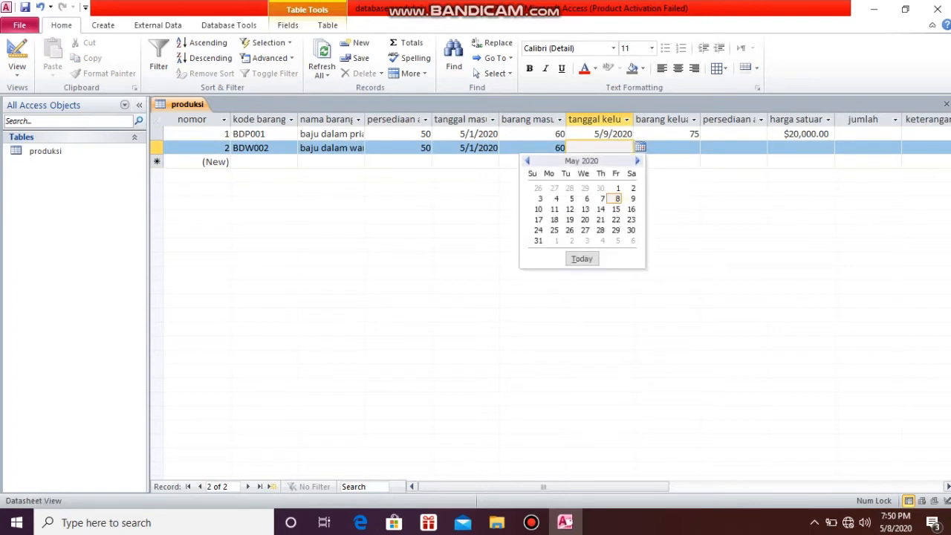
pyautogui.click(633, 198)
pyautogui.press('Tab')
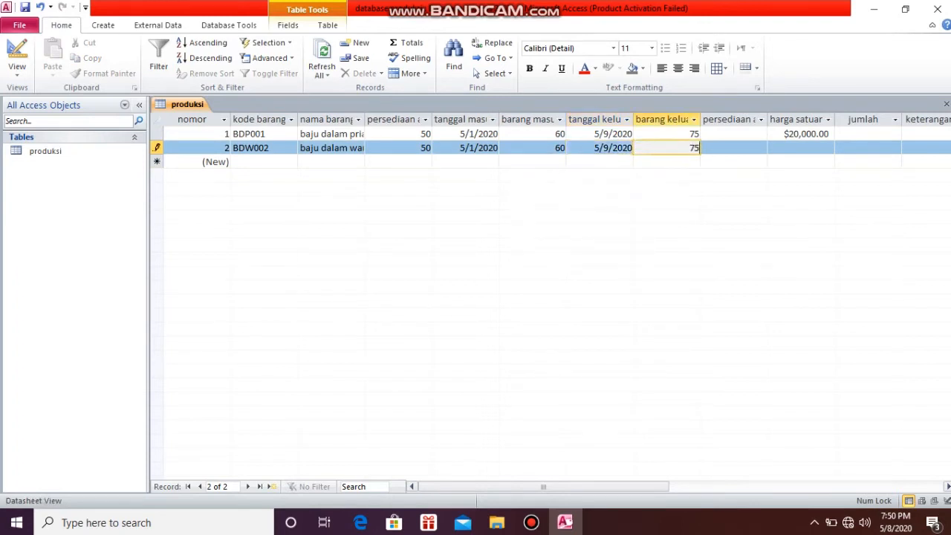
pyautogui.write('75')
pyautogui.press('Tab')
pyautogui.press('Tab')
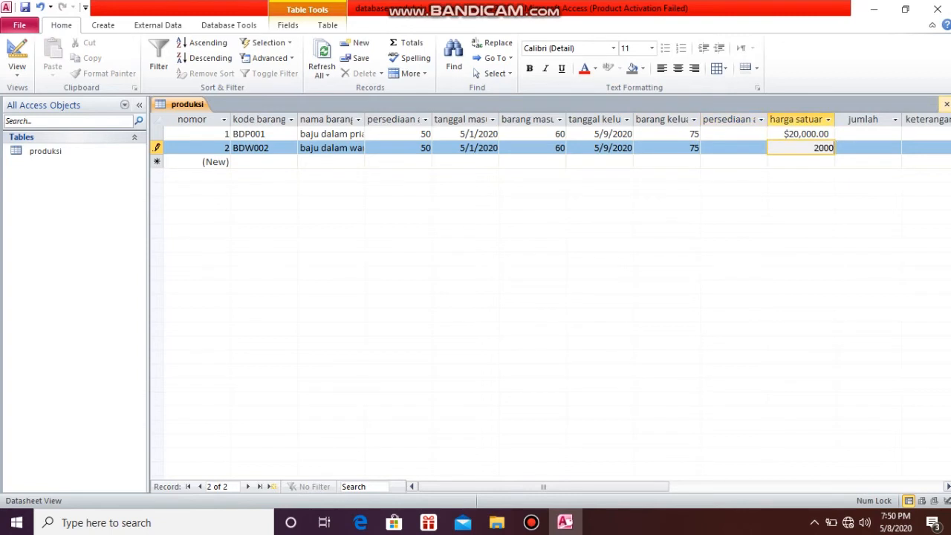
# Complete record BDW002 with harga satuan 20,000, leaving persediaan akhir, jumlah and keterangan empty
pyautogui.press('Tab')
pyautogui.click(819, 147)
pyautogui.press('BackSpace')
pyautogui.press('BackSpace')
pyautogui.press('BackSpace')
pyautogui.press('BackSpace')
pyautogui.press('BackSpace')
pyautogui.press('BackSpace')
pyautogui.write('20,000')
pyautogui.press('Tab')
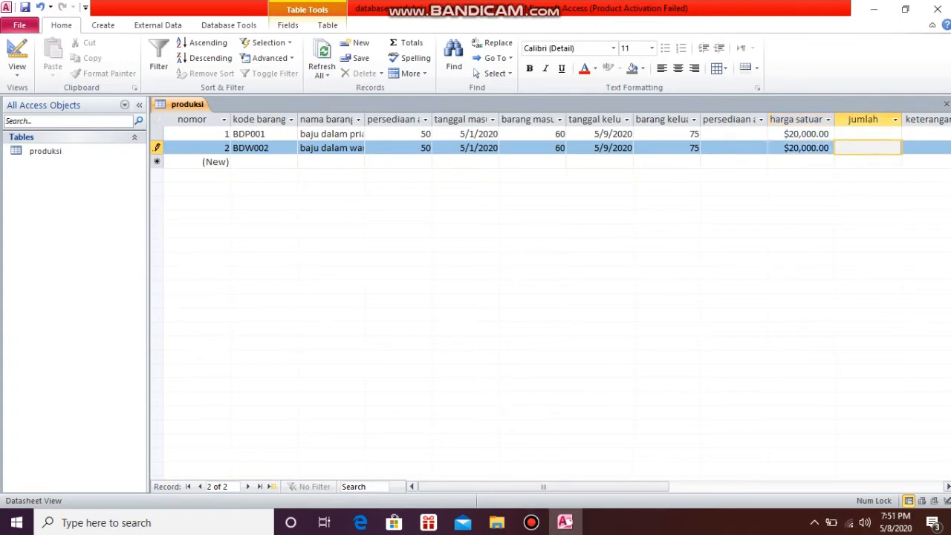
pyautogui.press('Tab')
pyautogui.press('Tab')
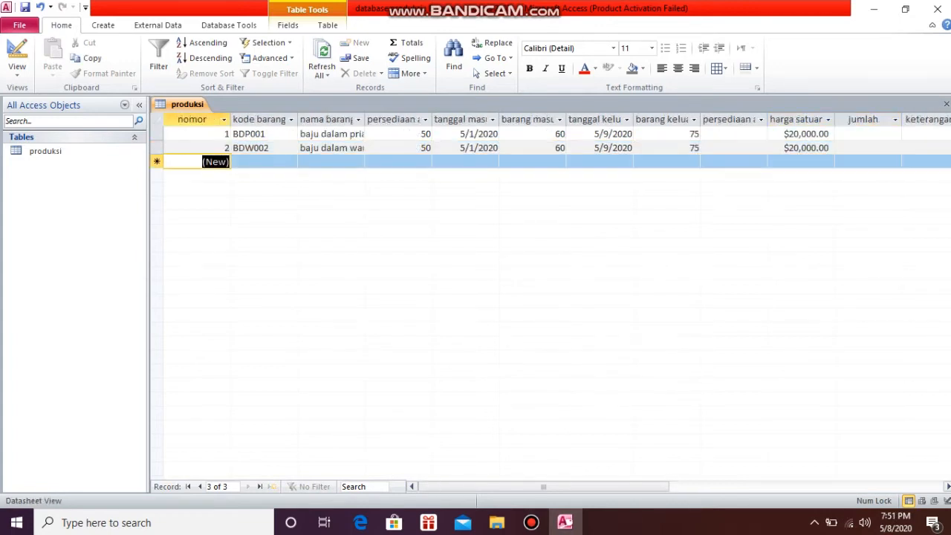
# Start the third record with kode barang CDP003 and nama barang celana dalam pria
pyautogui.press('Tab')
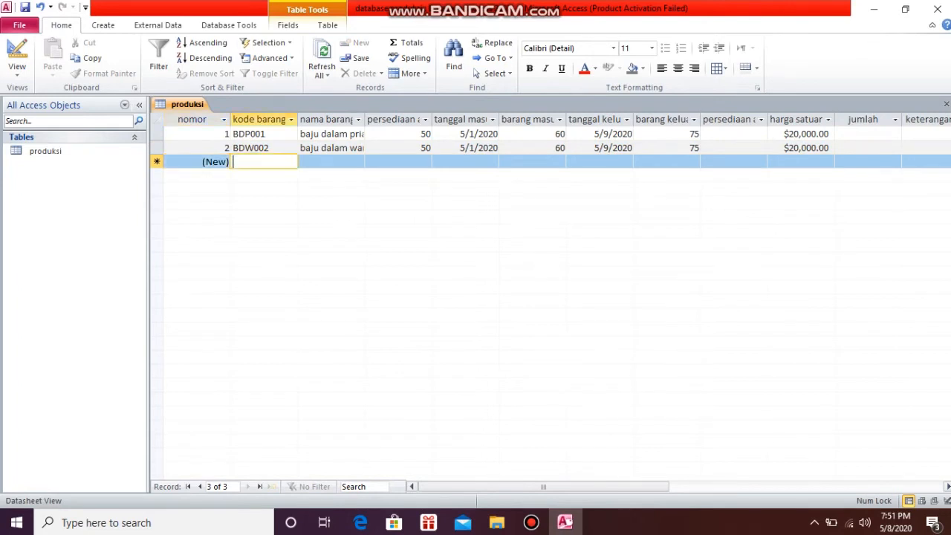
pyautogui.write('CDP003')
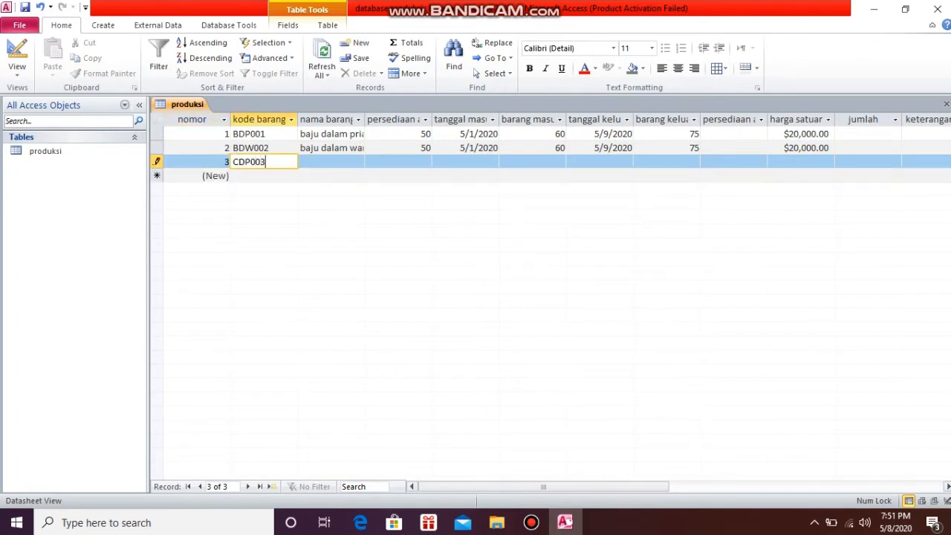
pyautogui.press('Tab')
pyautogui.write('celana dalam pria')
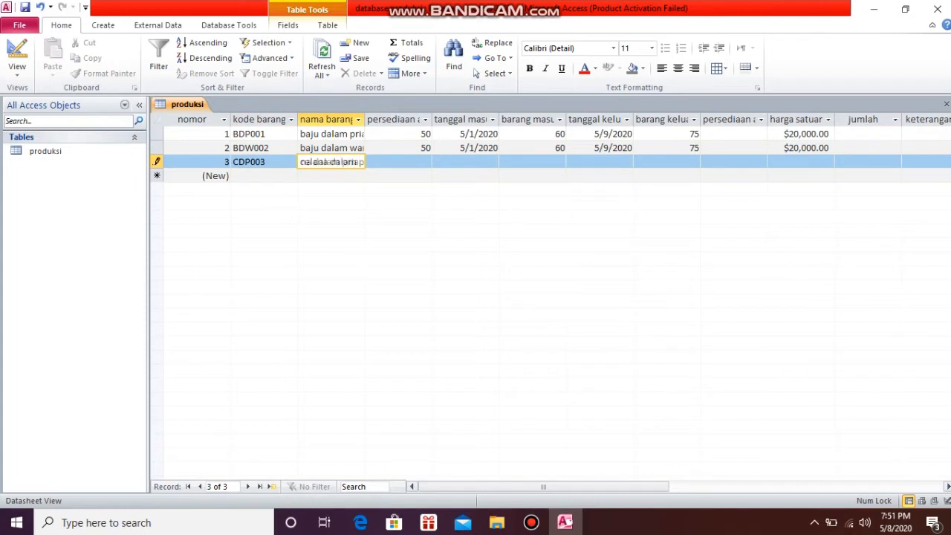
# Fill in record CDP003 with persediaan awal 50, tanggal masuk 5/2/2020 and barang masuk 60
pyautogui.press('Tab')
pyautogui.write('50')
pyautogui.press('Tab')
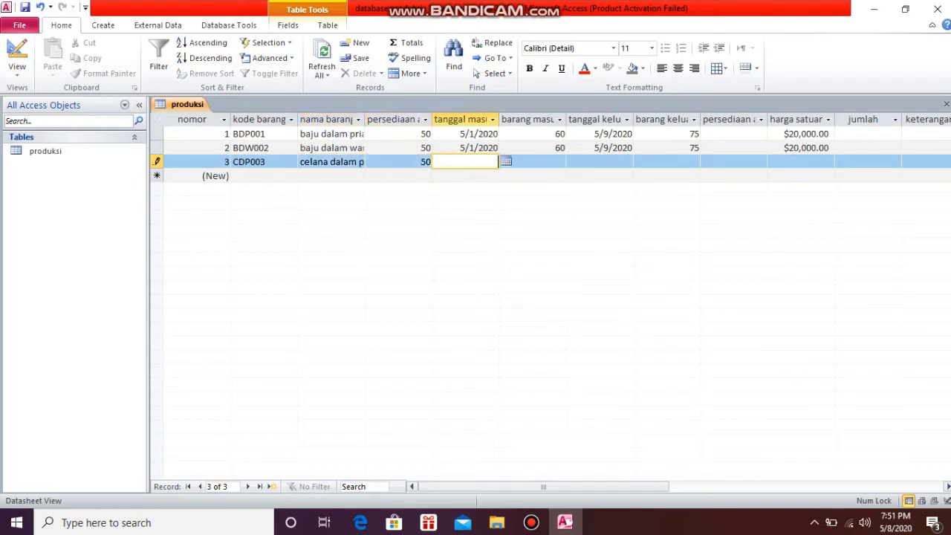
pyautogui.click(506, 161)
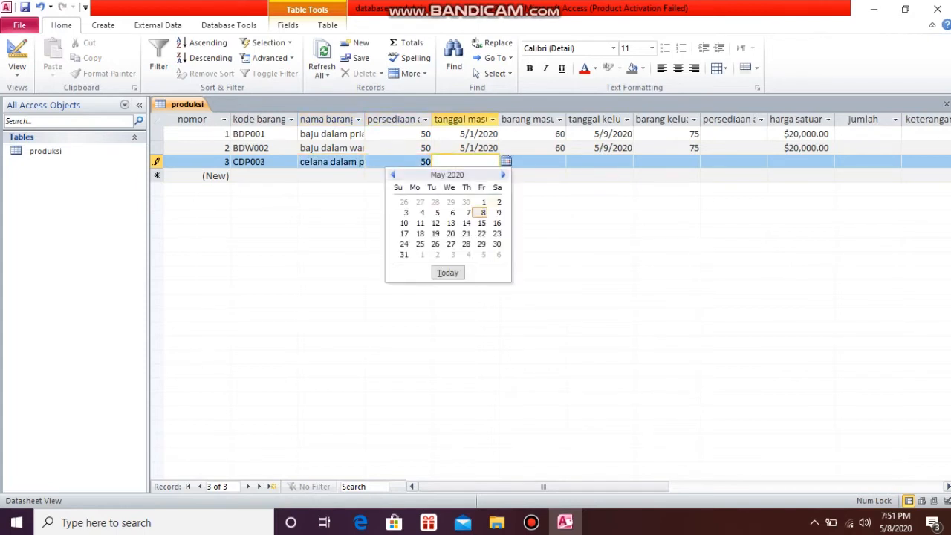
pyautogui.click(499, 202)
pyautogui.press('Tab')
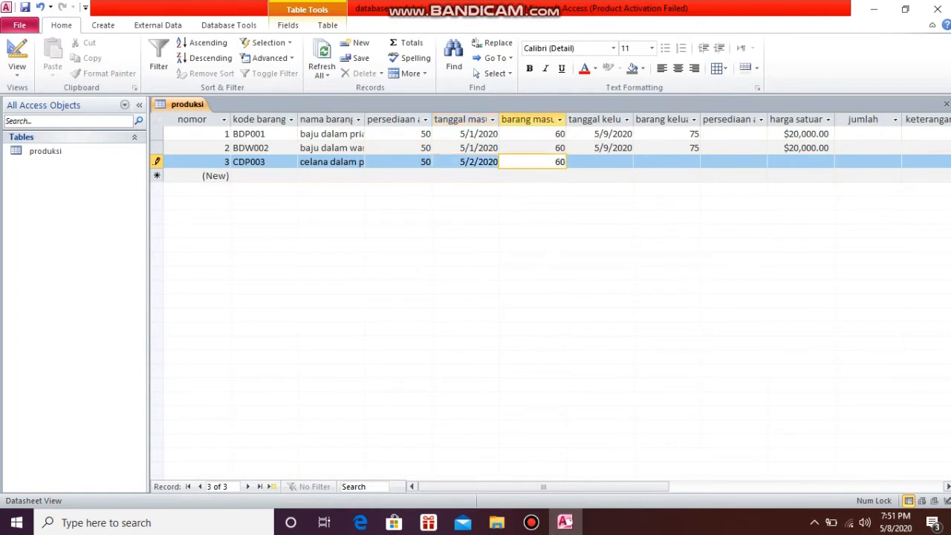
pyautogui.press('Tab')
# Set tanggal keluar to 5/9/2020 and barang keluar to 75 for record CDP003
pyautogui.click(640, 161)
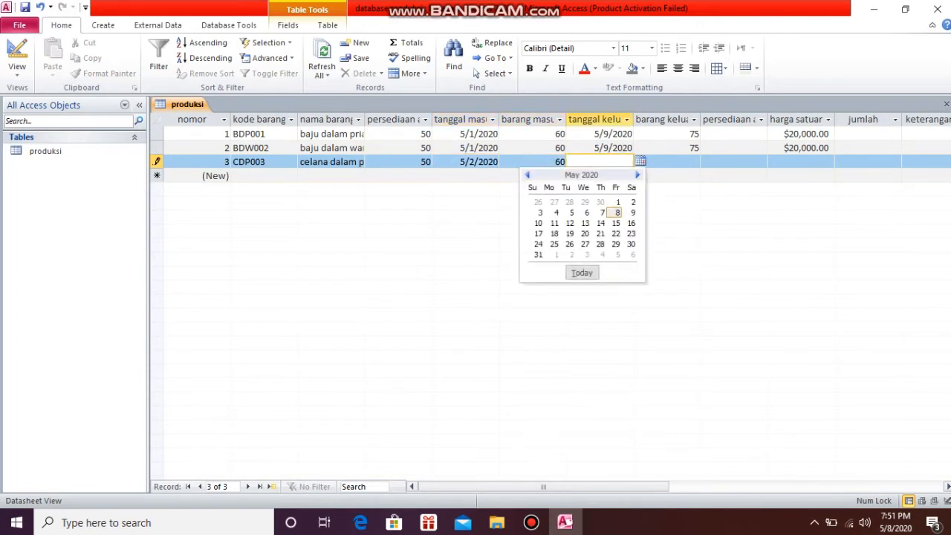
pyautogui.click(632, 212)
pyautogui.press('Tab')
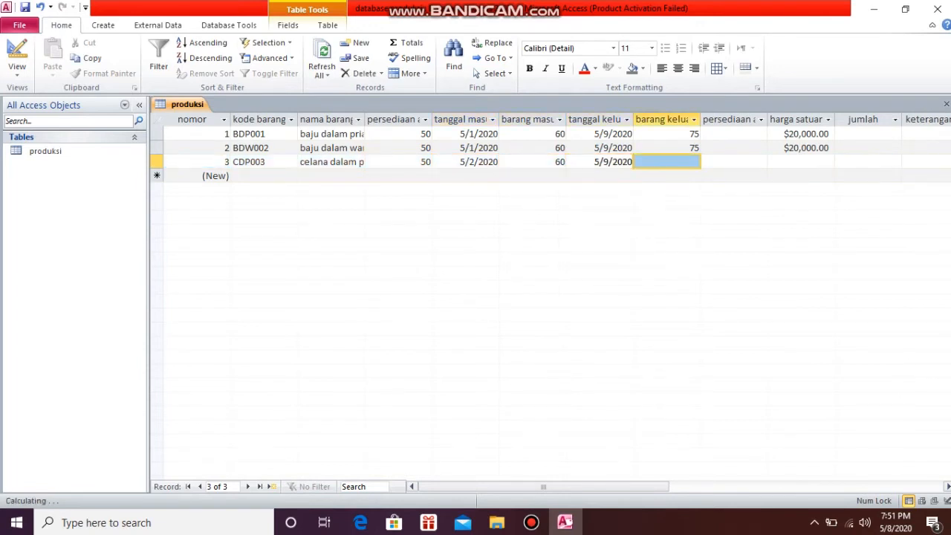
pyautogui.write('75')
pyautogui.press('Tab')
pyautogui.press('Tab')
# Complete record CDP003 with harga satuan 20,000, leaving persediaan akhir, jumlah and keterangan empty
pyautogui.write('20,000')
pyautogui.press('Tab')
pyautogui.press('Tab')
pyautogui.press('Tab')
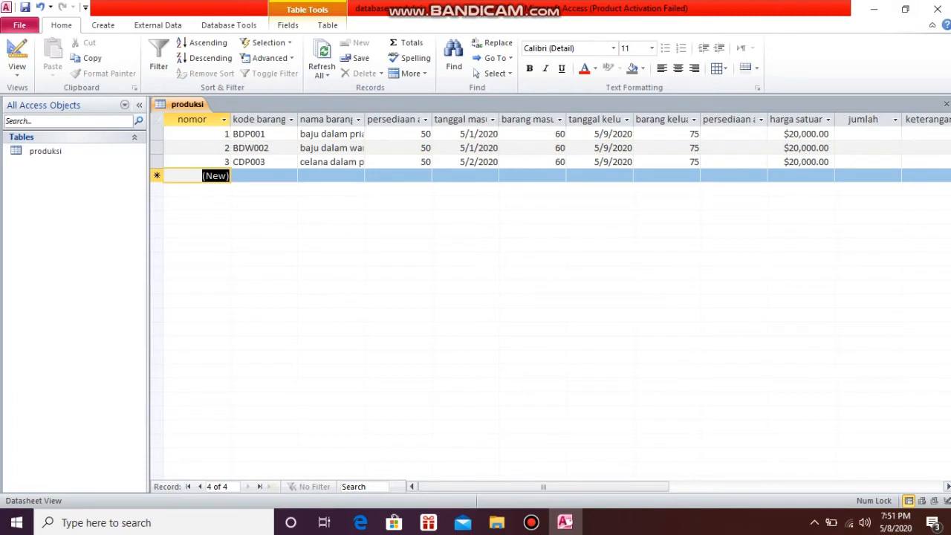
# Start the fourth record with kode barang CDW004 and nama barang celana dalam wanita
pyautogui.press('Tab')
pyautogui.write('CDW004')
pyautogui.press('Tab')
pyautogui.write('celana dalam wanita')
pyautogui.press('Tab')
# Fill in record CDW004 with persediaan awal 50, tanggal masuk 5/2/2020 and barang masuk 60
pyautogui.write('50')
pyautogui.press('Tab')
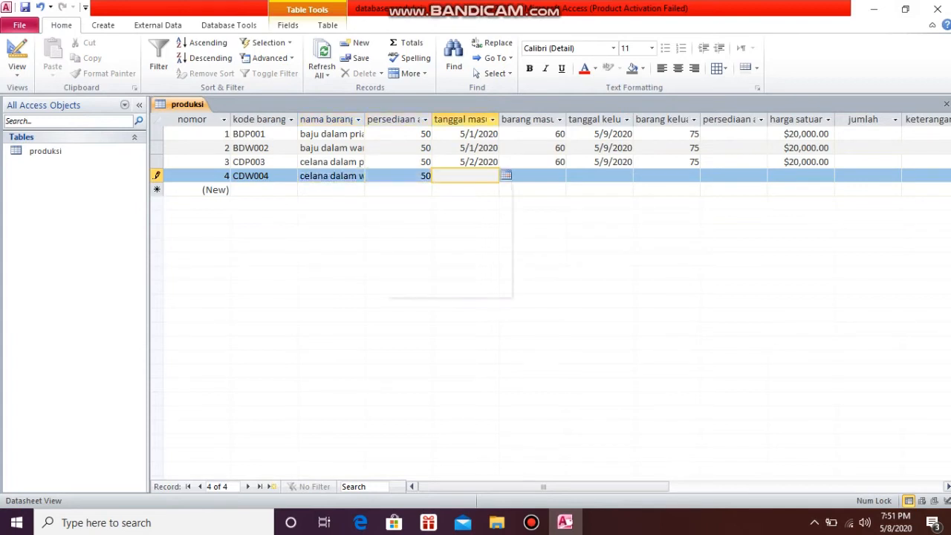
pyautogui.write('5/2/2020')
pyautogui.press('Tab')
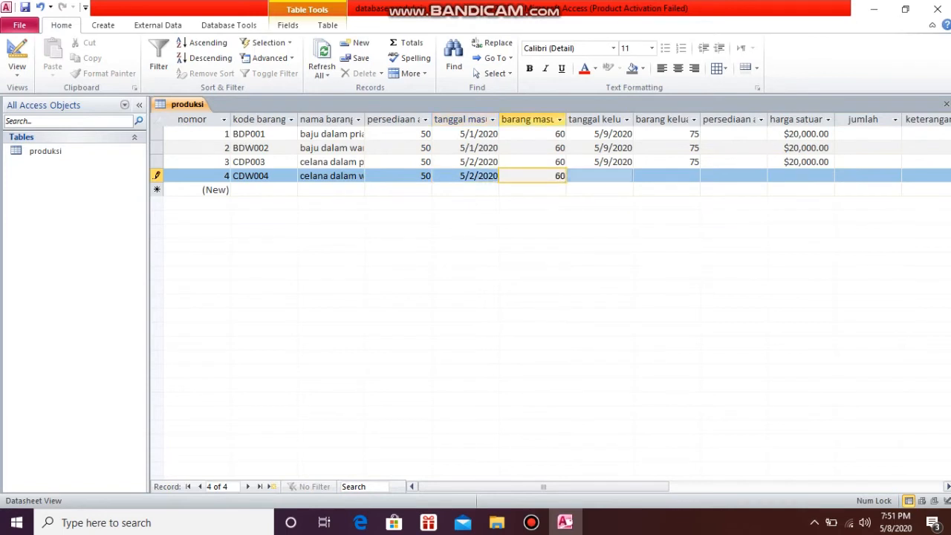
pyautogui.press('Tab')
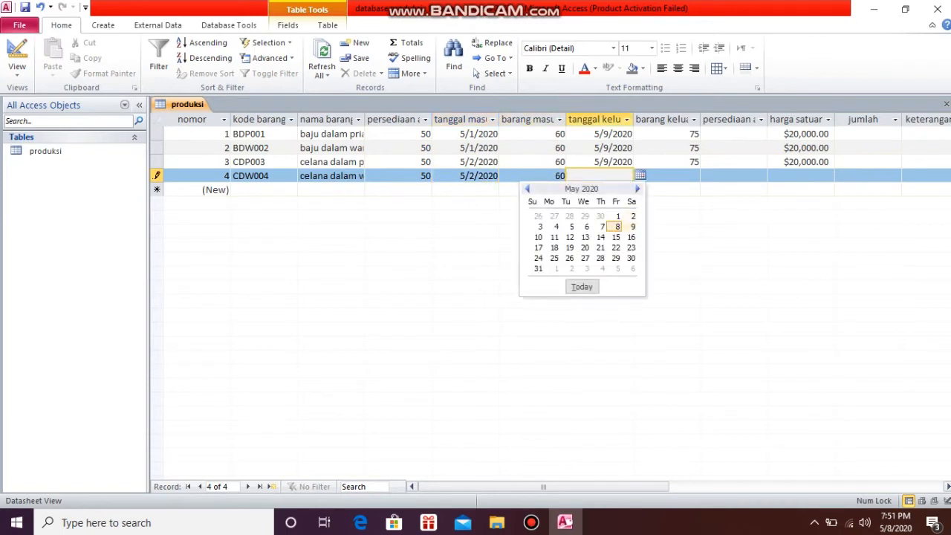
# Set tanggal keluar to 5/9/2020 and barang keluar to 75 for record CDW004
pyautogui.write('5/9/2020')
pyautogui.press('Tab')
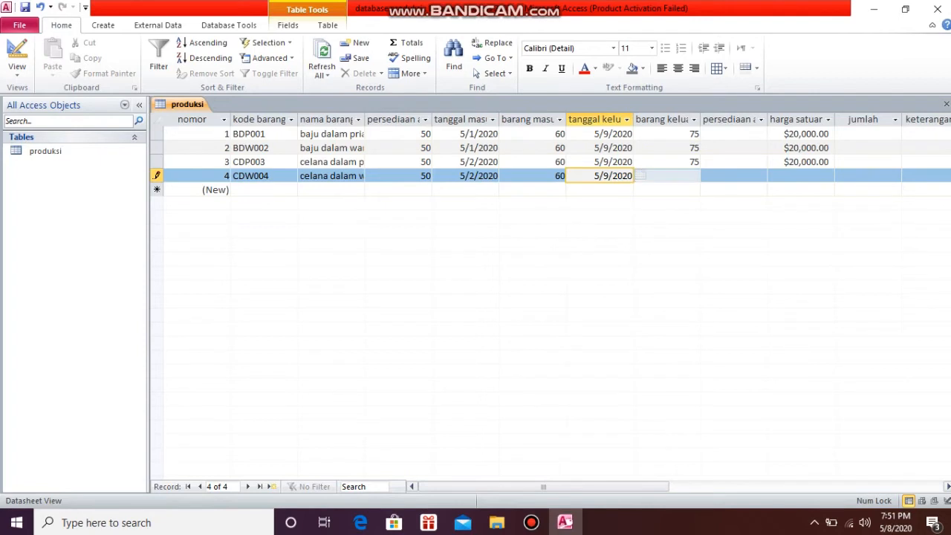
pyautogui.write('75')
pyautogui.press('Tab')
# Complete record CDW004 with harga satuan 20,000, leaving persediaan akhir, jumlah and keterangan empty
pyautogui.press('Tab')
pyautogui.write('20')
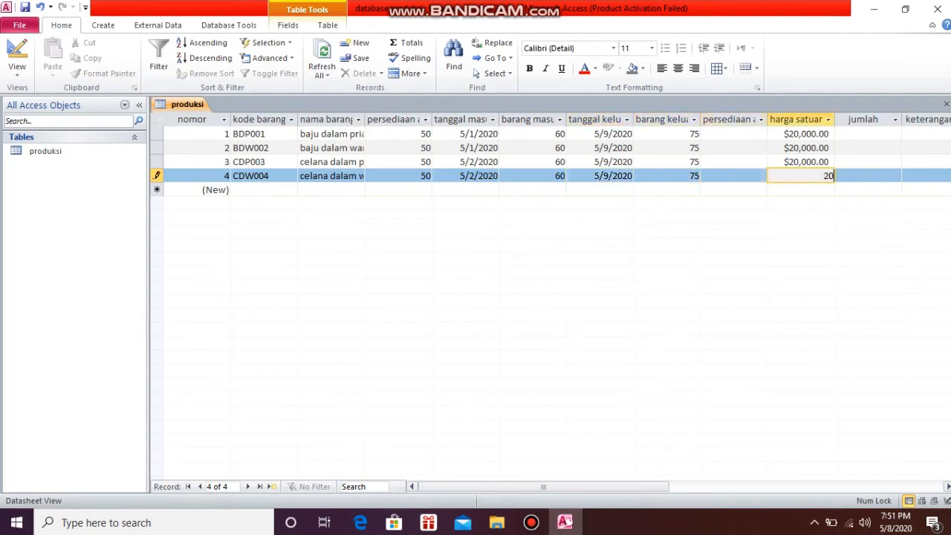
pyautogui.press('Tab')
pyautogui.press('Tab')
pyautogui.press('Tab')
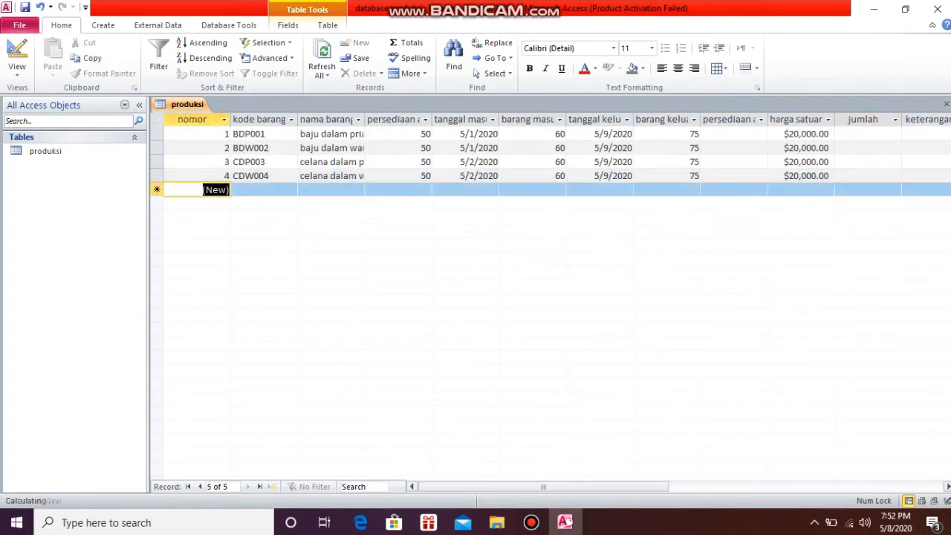
# Start the fifth record with kode barang CPJP005 and nama barang celana panjang pria
pyautogui.press('Tab')
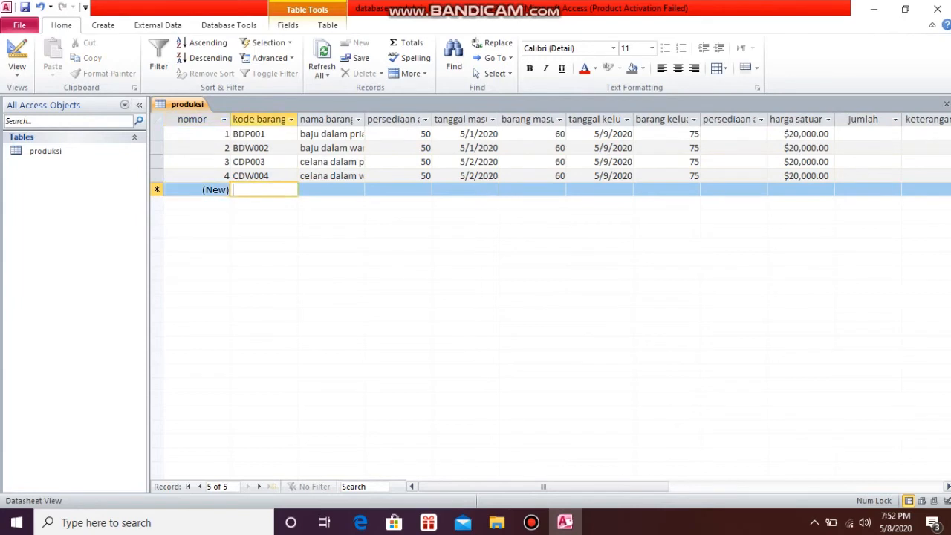
pyautogui.write('CPJP')
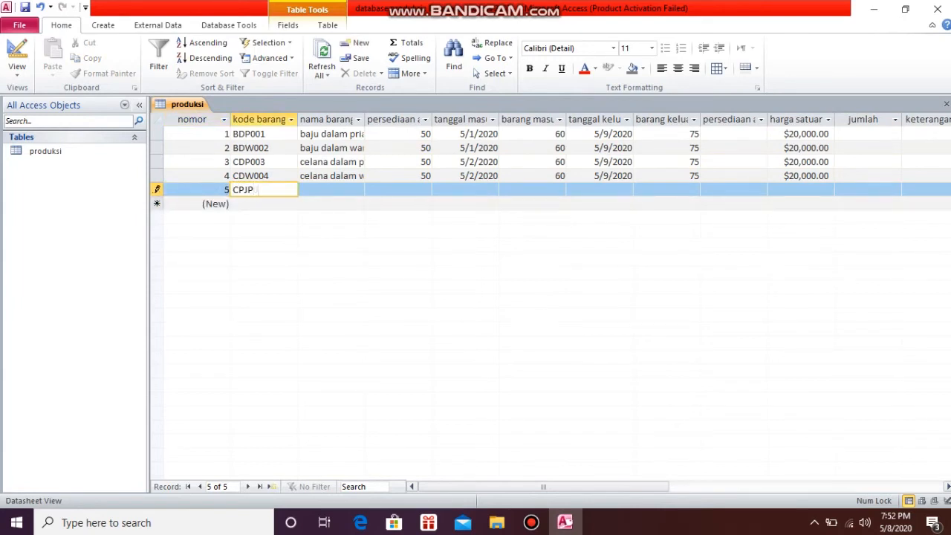
pyautogui.press('Tab')
pyautogui.write('celana panjang')
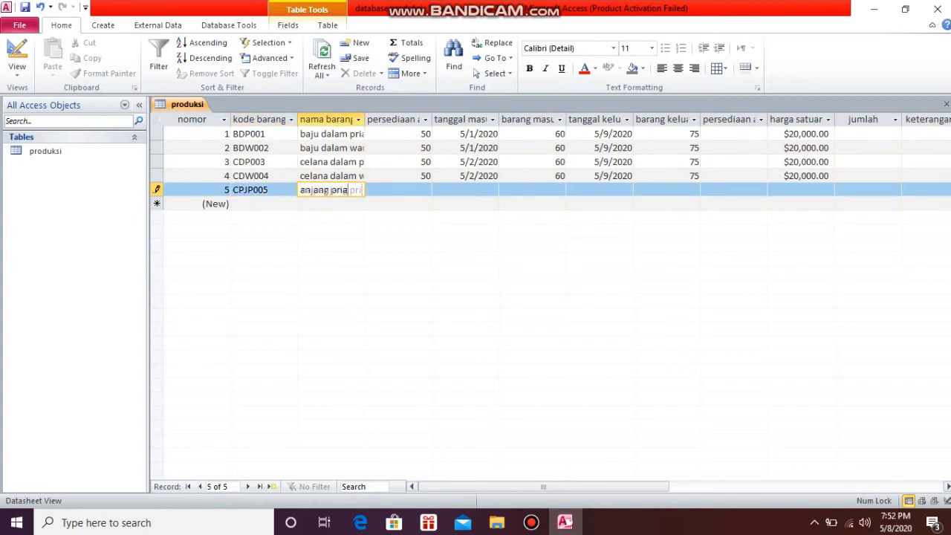
pyautogui.press('Tab')
# Fill in record CPJP005 with persediaan awal 50, tanggal masuk 5/2/2020 and barang masuk 60
pyautogui.write('5')
pyautogui.press('Tab')
pyautogui.click(506, 189)
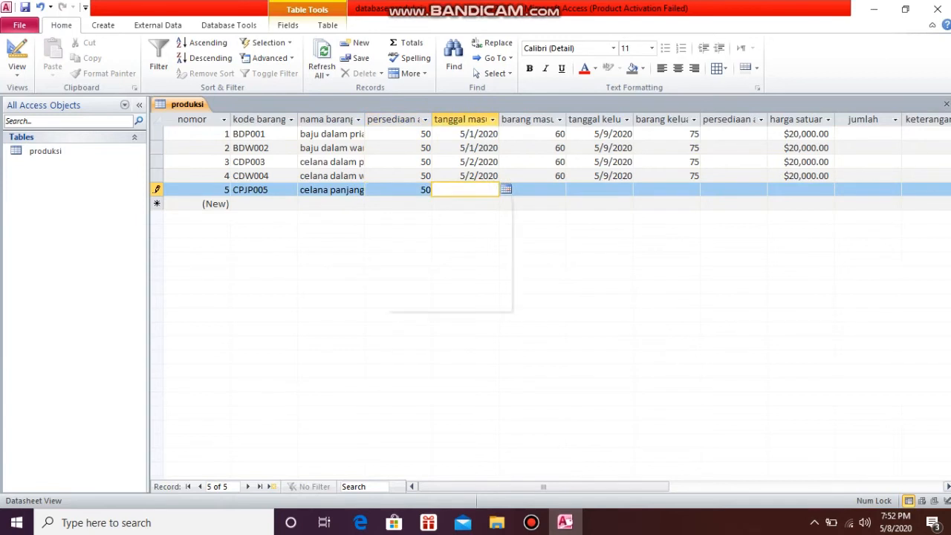
pyautogui.click(498, 231)
pyautogui.press('Tab')
pyautogui.press('Tab')
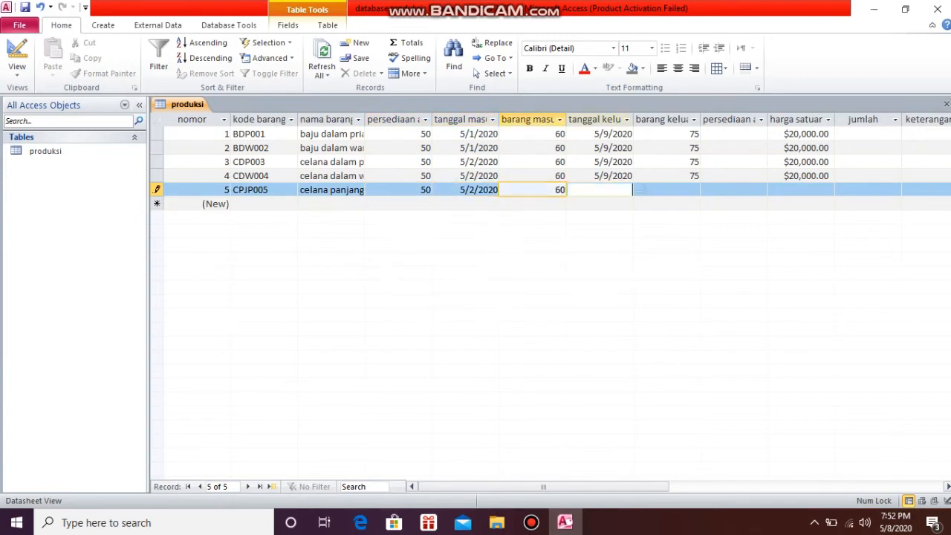
# Set tanggal keluar to 5/9/2020 and barang keluar to 75 for record CPJP005
pyautogui.click(641, 189)
pyautogui.click(633, 240)
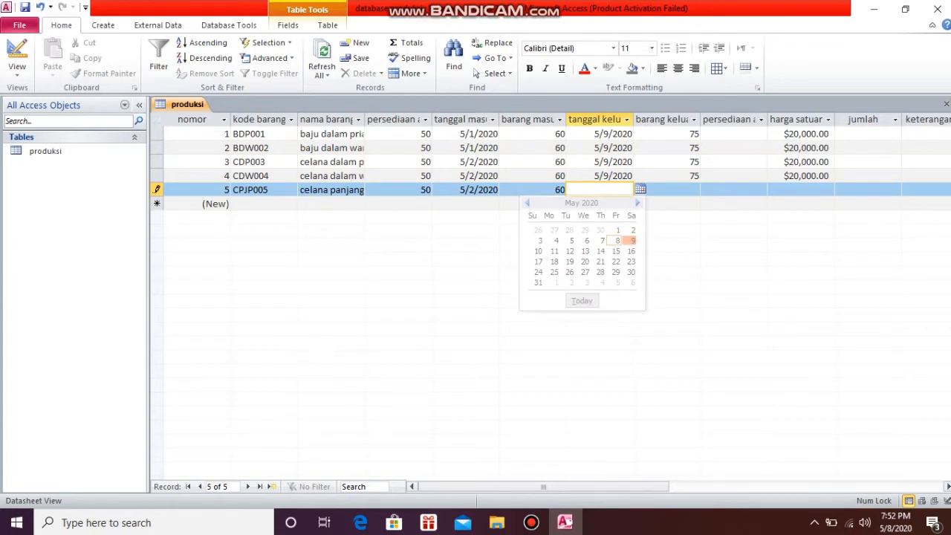
pyautogui.press('Tab')
pyautogui.write('75')
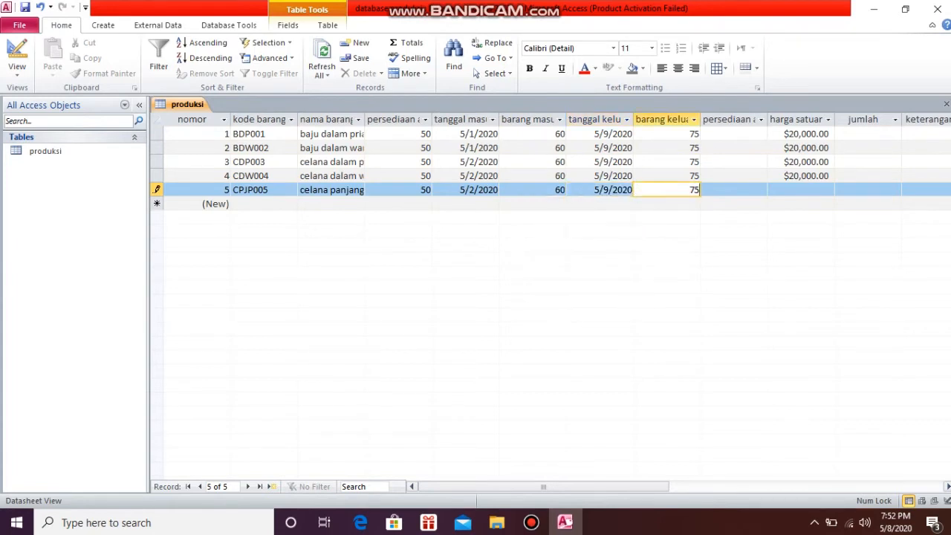
# Complete record CPJP005 with harga satuan 20,000, leaving persediaan akhir, jumlah and keterangan empty
pyautogui.press('Tab')
pyautogui.press('Tab')
pyautogui.write('20,000')
pyautogui.press('Tab')
pyautogui.press('Tab')
pyautogui.press('Tab')
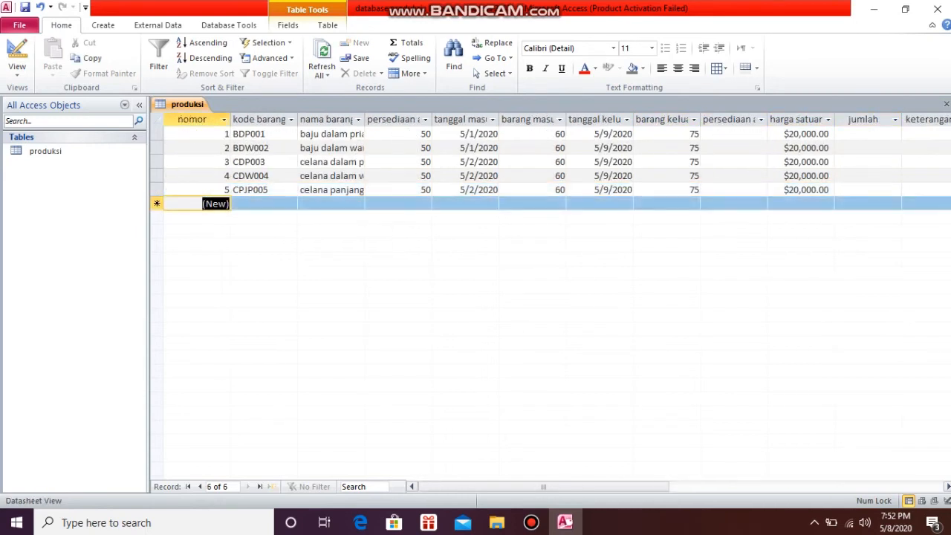
# Start the sixth record with kode barang CPJW006 and nama barang celana panjang wanita
pyautogui.press('Tab')
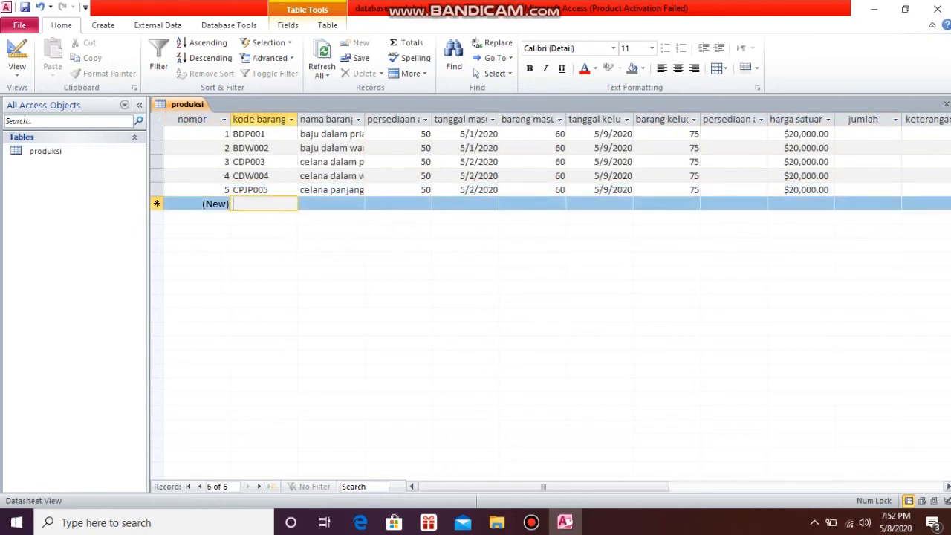
pyautogui.write('CPJW006')
pyautogui.press('Tab')
pyautogui.write('celana')
pyautogui.write('jang wanita')
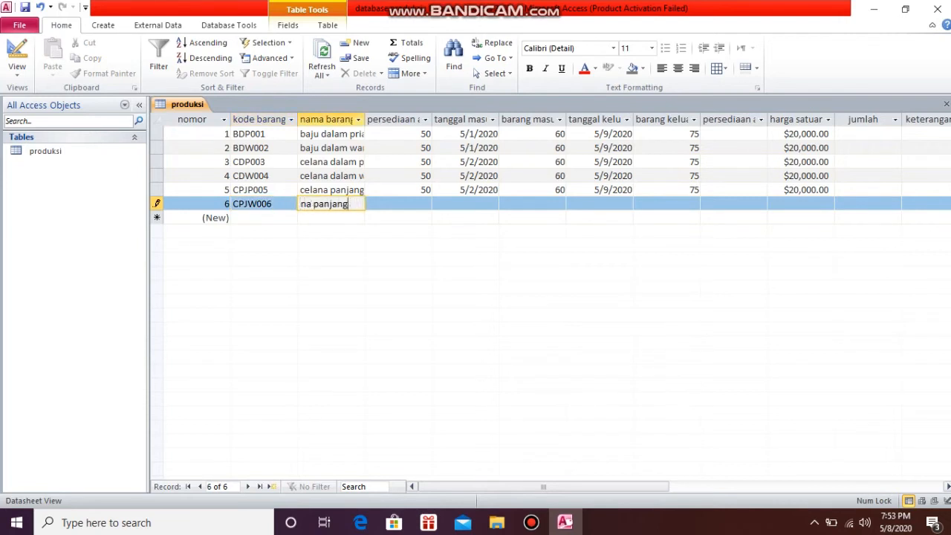
# Fill in record CPJW006 with persediaan awal 50, tanggal masuk 5/2/2020 and barang masuk 60
pyautogui.press('Tab')
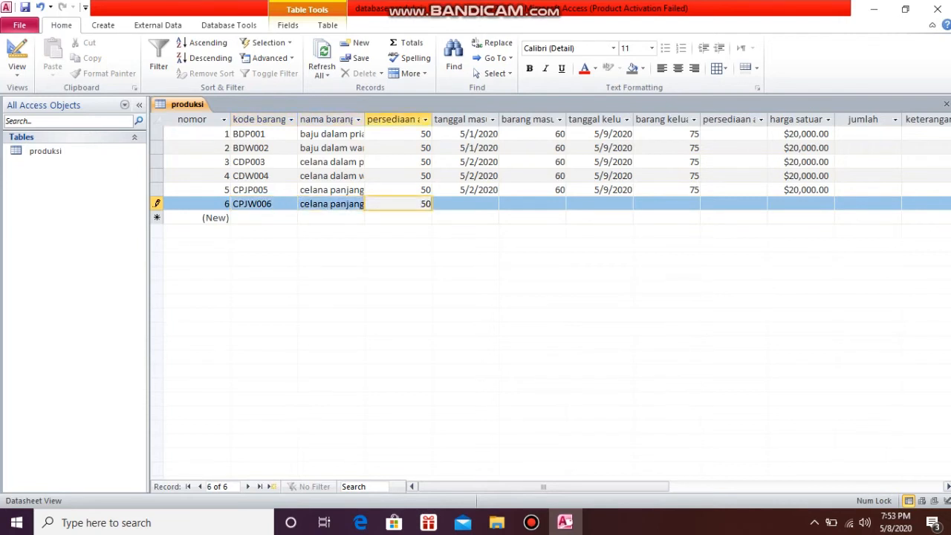
pyautogui.press('Tab')
pyautogui.click(514, 190)
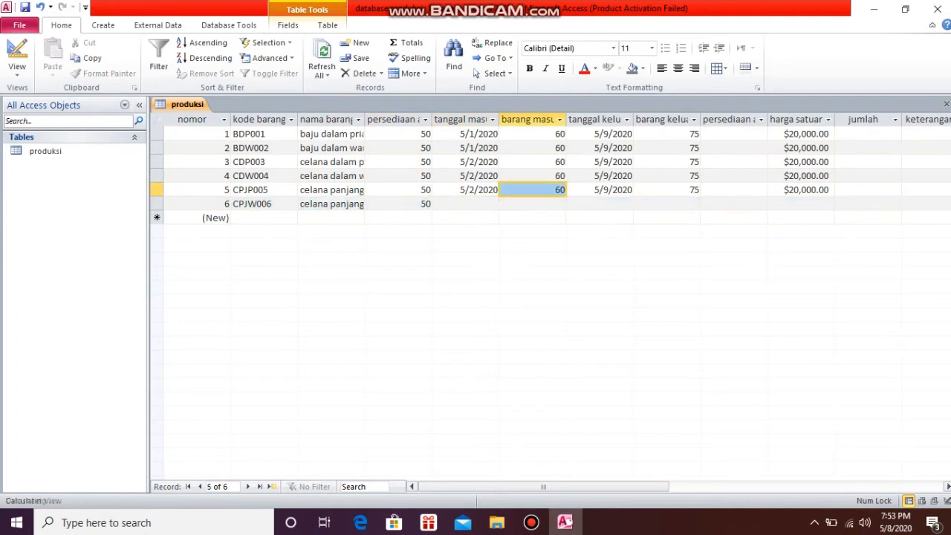
pyautogui.click(483, 204)
pyautogui.click(506, 203)
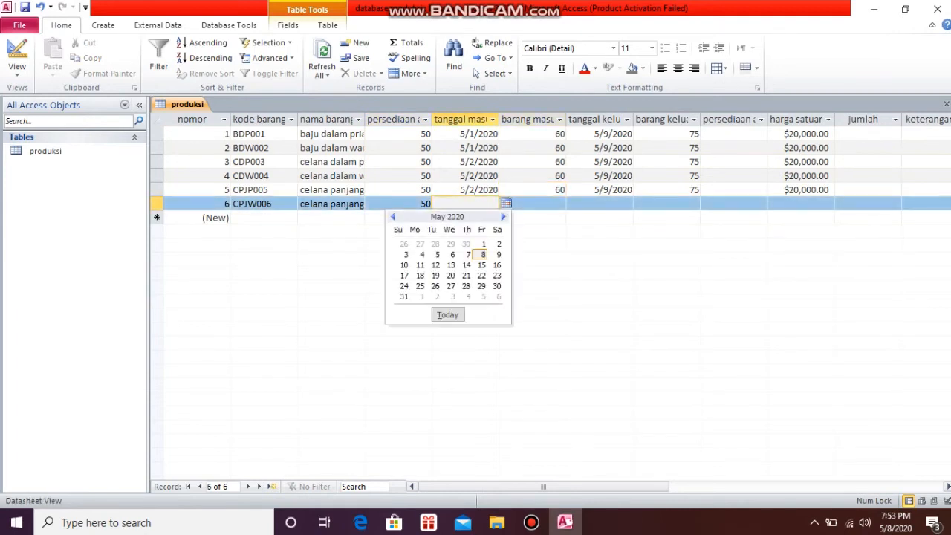
pyautogui.click(498, 243)
pyautogui.press('Tab')
pyautogui.write('6')
pyautogui.press('Tab')
# Set tanggal keluar to 5/9/2020 and barang keluar to 75 for record CPJW006
pyautogui.click(641, 203)
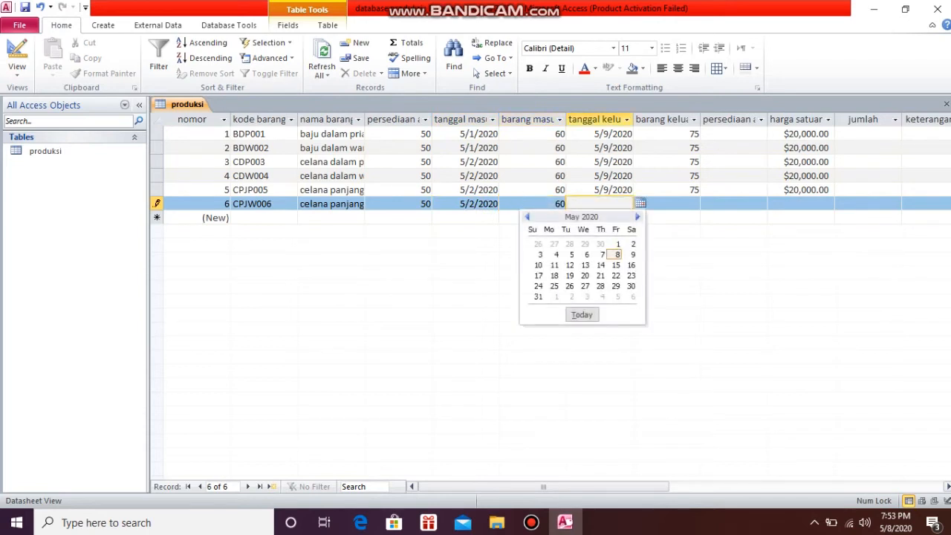
pyautogui.click(631, 254)
pyautogui.press('Tab')
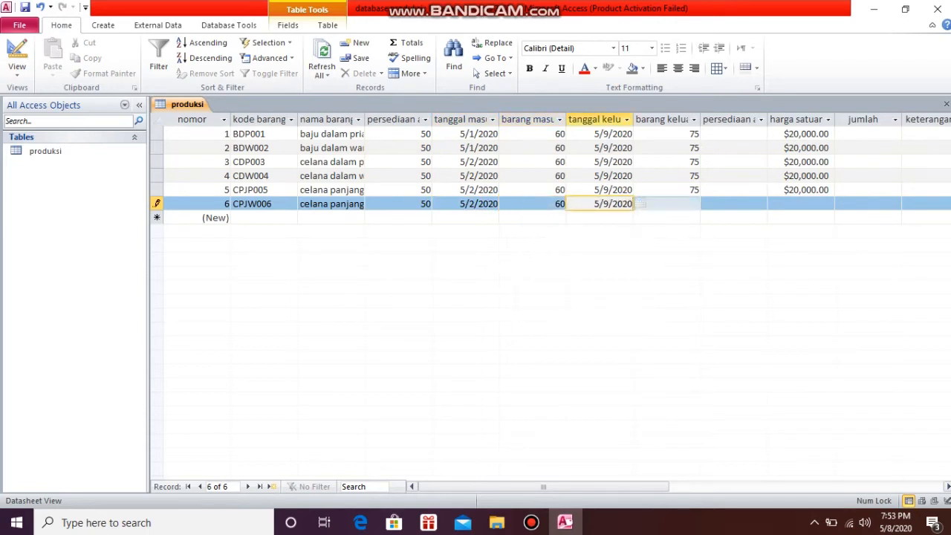
pyautogui.write('75')
# Complete record CPJW006 with harga satuan 20000, leaving persediaan akhir, jumlah and keterangan empty
pyautogui.press('Tab')
pyautogui.press('Tab')
pyautogui.write('20000')
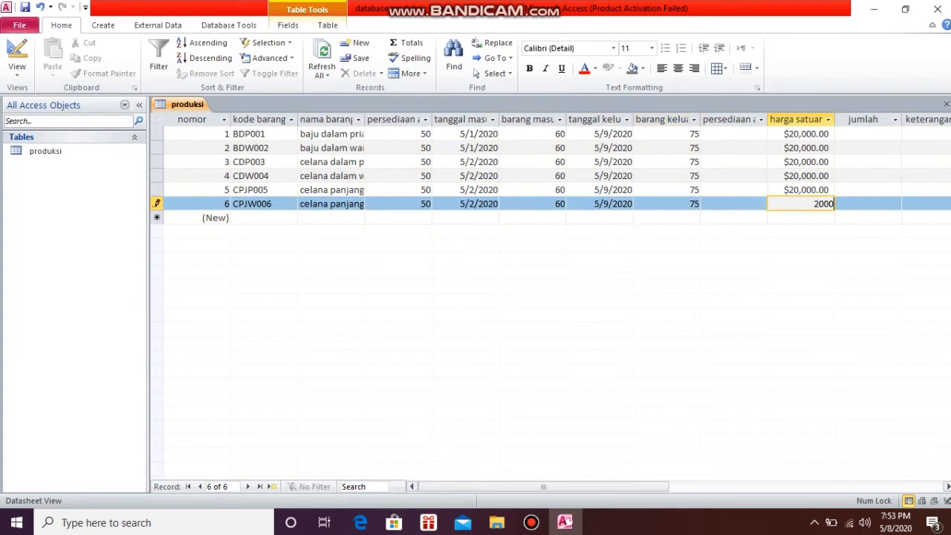
pyautogui.press('Tab')
pyautogui.press('Tab')
pyautogui.press('Tab')
pyautogui.press('Tab')
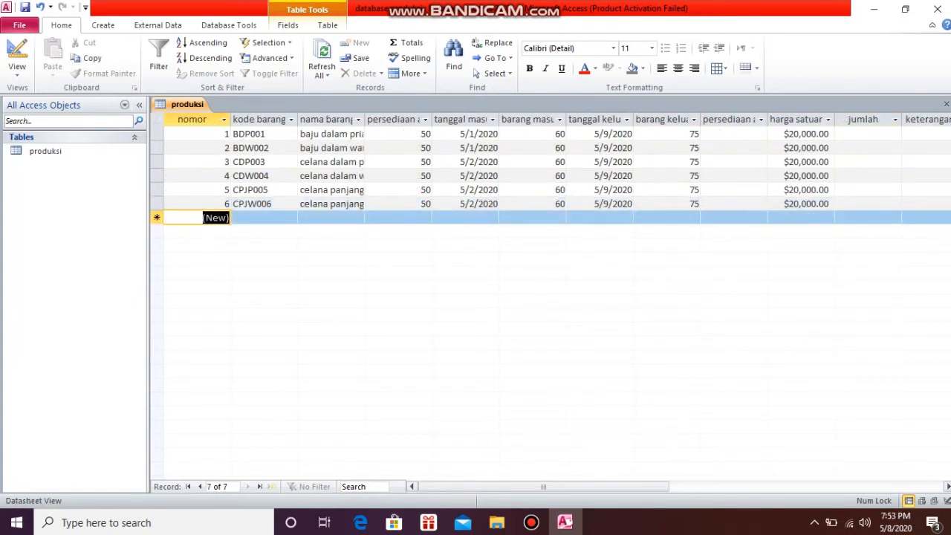
pyautogui.rightClick(199, 106)
pyautogui.click(231, 110)
pyautogui.click(17, 70)
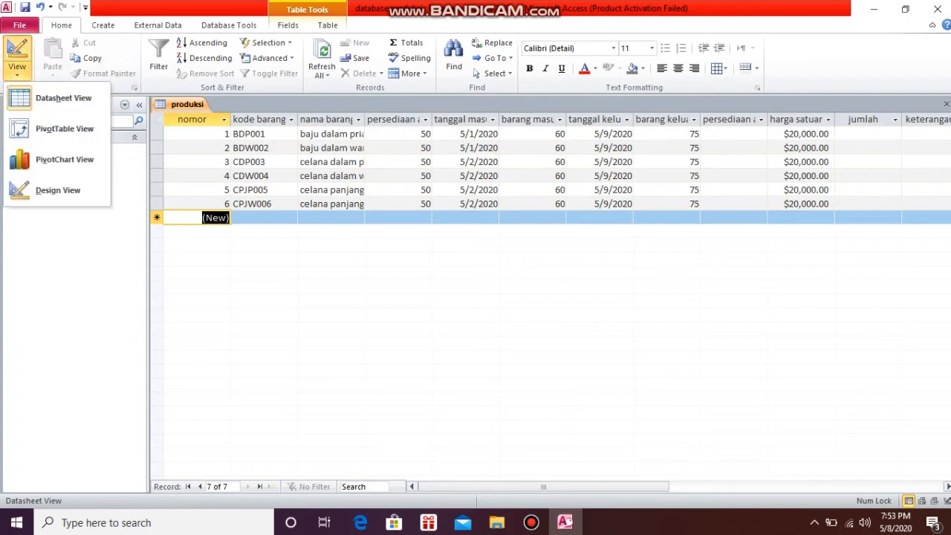
# Create a new query in design view and add the produksi table as its source
pyautogui.click(102, 25)
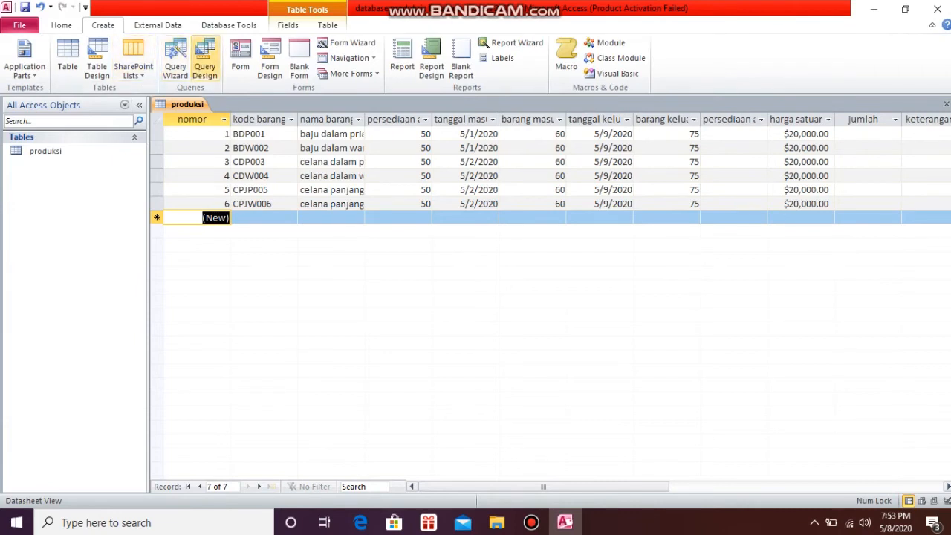
pyautogui.click(205, 59)
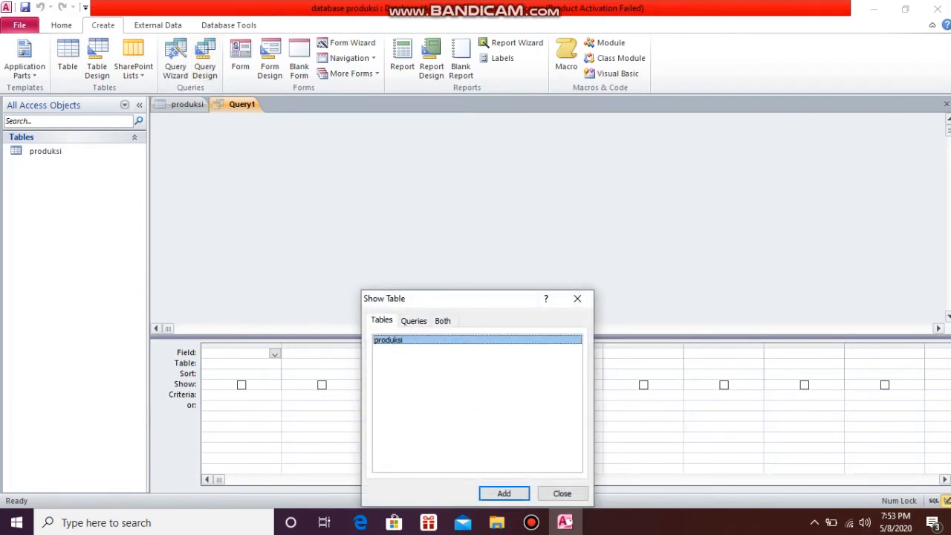
pyautogui.click(511, 493)
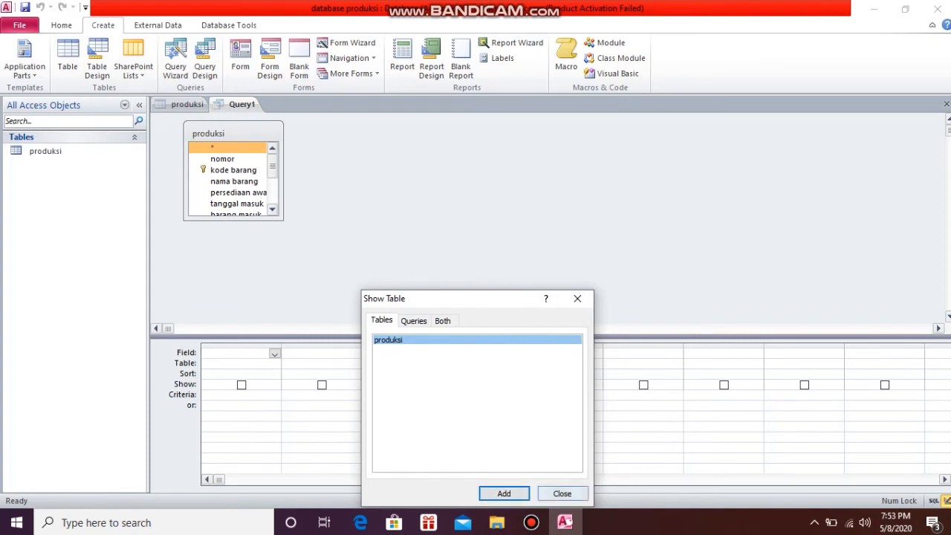
pyautogui.click(561, 493)
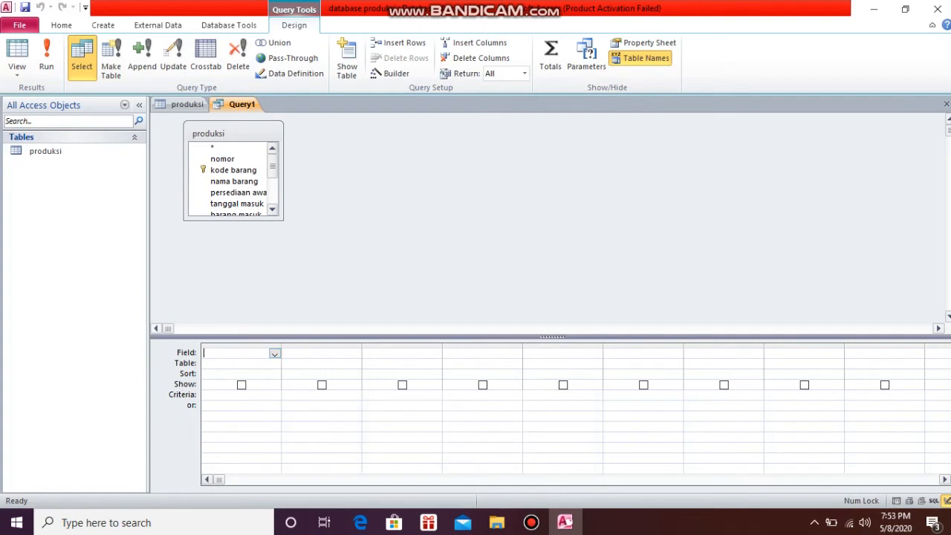
# Set the query's first column to the nomor field of the produksi table
pyautogui.click(242, 364)
pyautogui.click(275, 364)
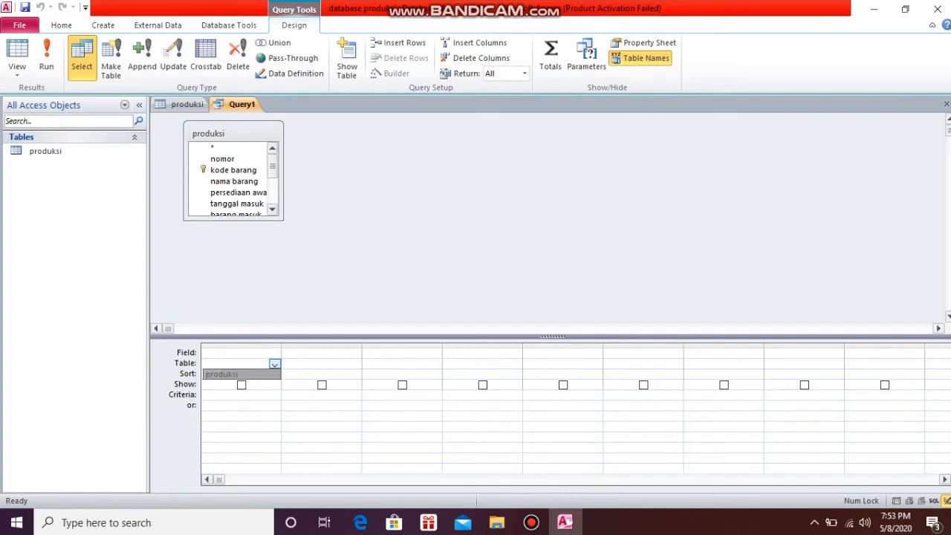
pyautogui.click(241, 375)
pyautogui.click(274, 354)
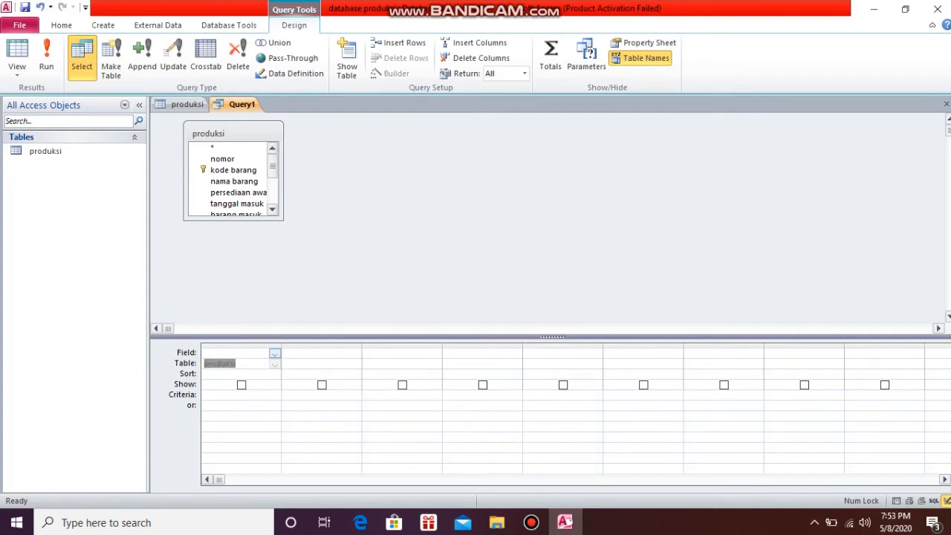
pyautogui.click(218, 373)
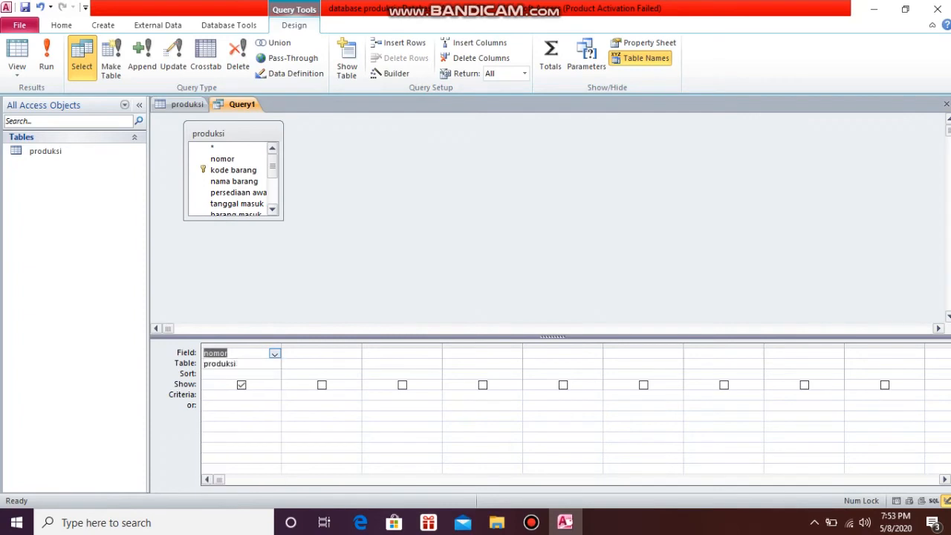
# Add kode barang and nama barang as the second and third fields of the query
pyautogui.click(349, 354)
pyautogui.click(355, 353)
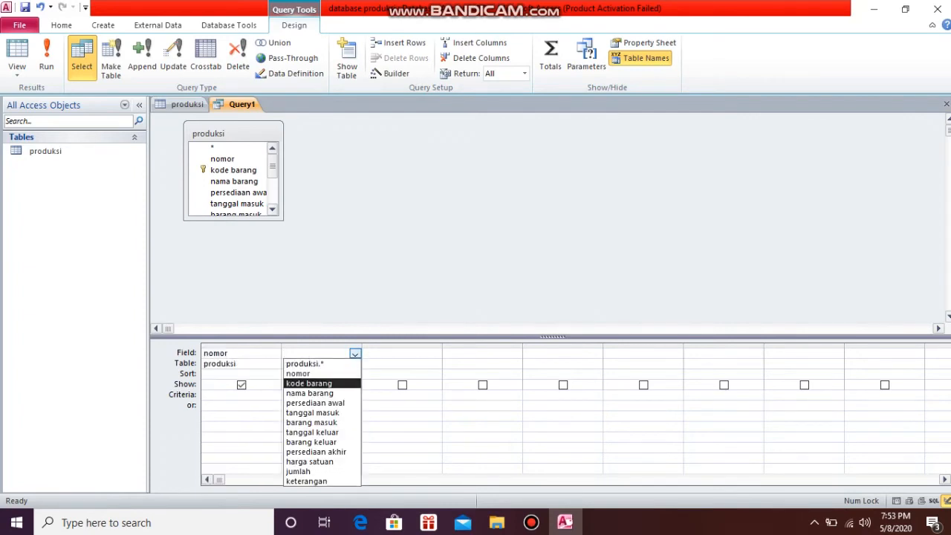
pyautogui.click(308, 383)
pyautogui.click(428, 354)
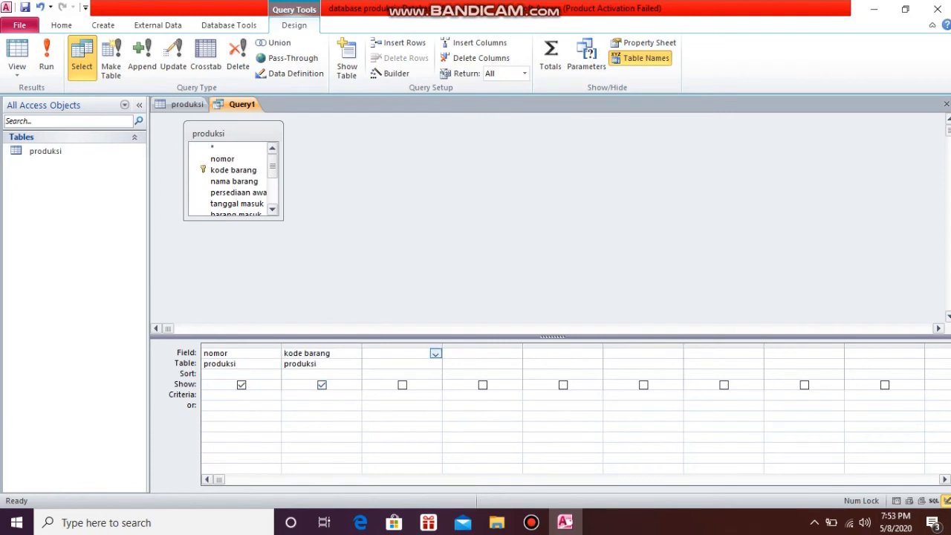
pyautogui.click(436, 354)
pyautogui.press('Down')
pyautogui.press('Down')
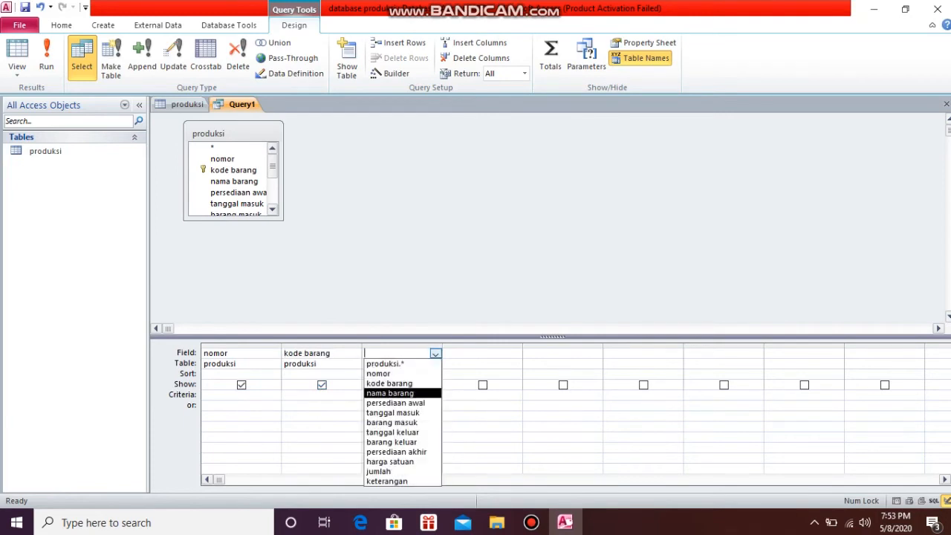
pyautogui.press('Return')
# Add persediaan awal as the fourth field of the query
pyautogui.click(508, 353)
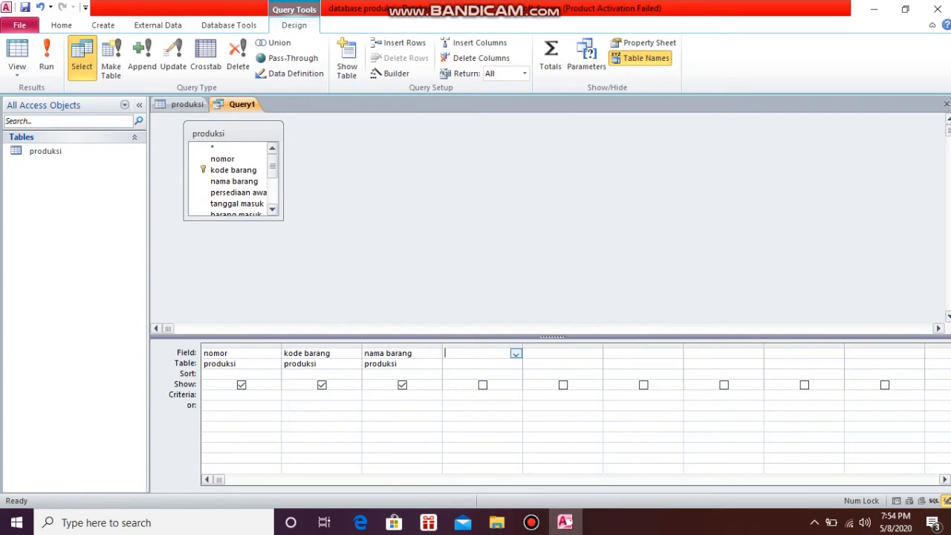
pyautogui.click(515, 354)
pyautogui.press('Down')
pyautogui.press('Down')
pyautogui.press('Down')
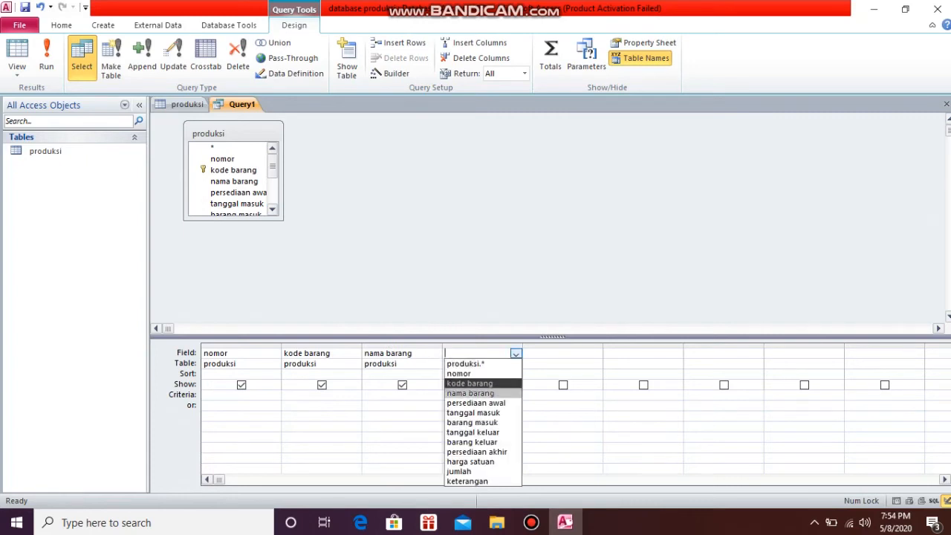
pyautogui.press('Return')
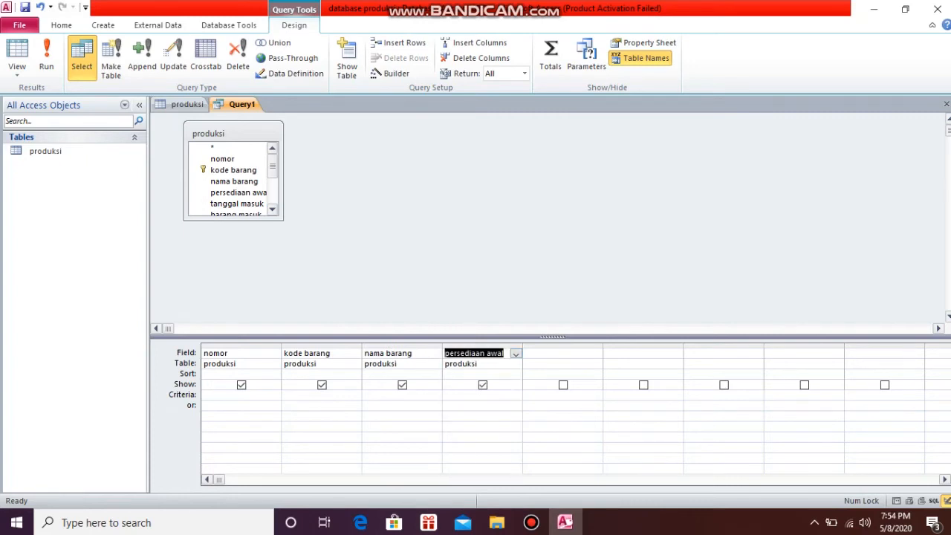
# Set the query's fifth column to the persediaan awal field, repeating the fourth column
pyautogui.click(588, 354)
pyautogui.click(595, 353)
pyautogui.press('Down')
pyautogui.press('Down')
pyautogui.press('Down')
pyautogui.press('Down')
pyautogui.press('Return')
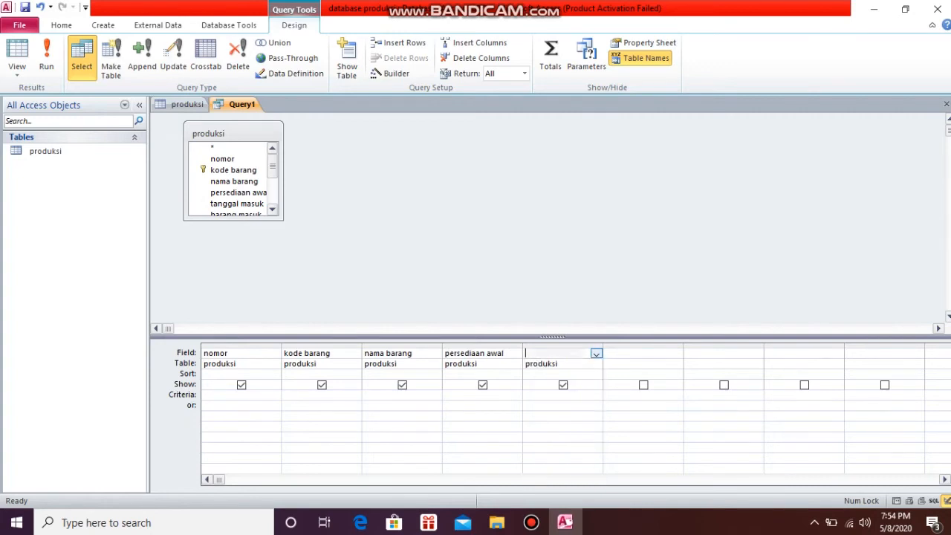
# Add tanggal masuk as the query's sixth field
pyautogui.click(654, 354)
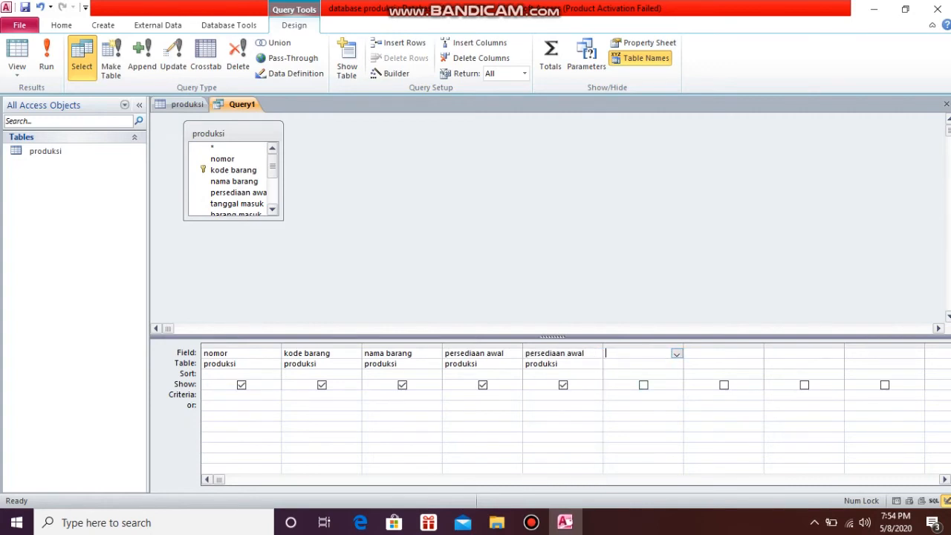
pyautogui.hotkey('alt', 'Down')
pyautogui.press('Down')
pyautogui.press('Down')
pyautogui.press('Down')
pyautogui.press('Down')
pyautogui.press('Down')
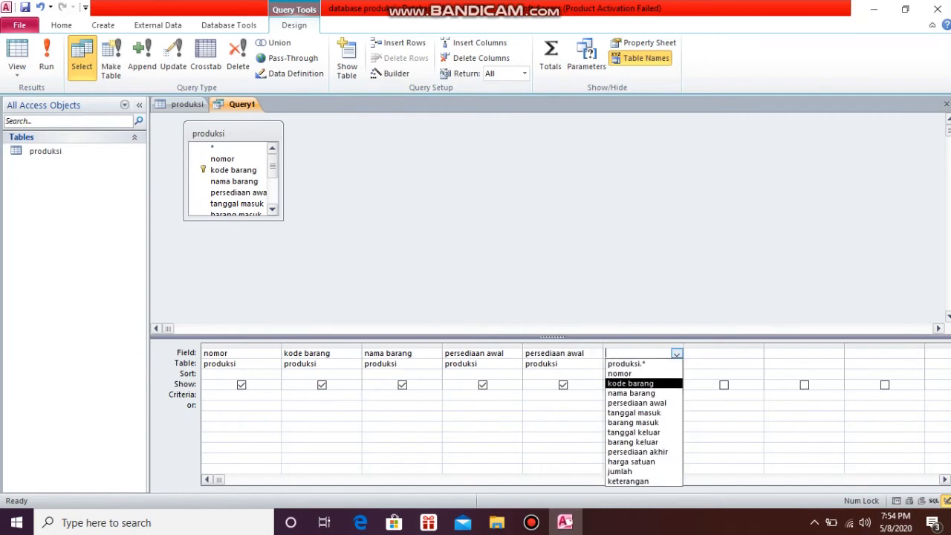
pyautogui.press('Down')
pyautogui.press('Return')
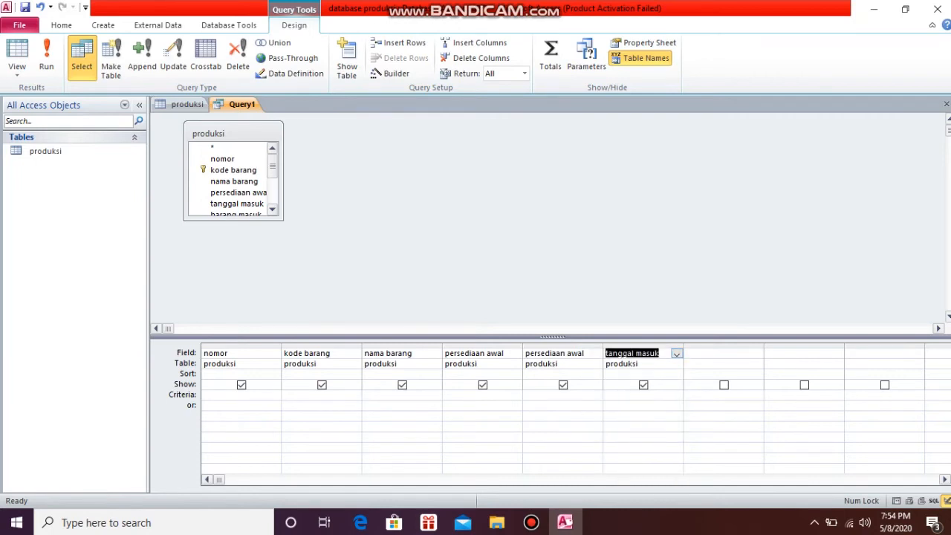
# Add barang masuk as the query's seventh field
pyautogui.press('Tab')
pyautogui.hotkey('alt', 'Down')
pyautogui.press('Down')
pyautogui.press('Down')
pyautogui.press('Down')
pyautogui.press('Down')
pyautogui.press('Down')
pyautogui.press('Down')
pyautogui.press('Down')
pyautogui.press('Return')
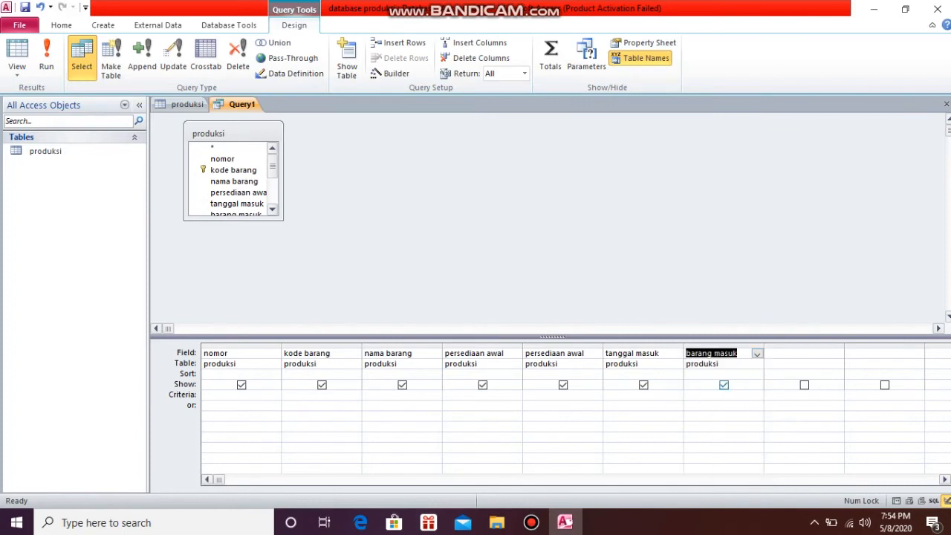
# Add tanggal keluar as the query's eighth field
pyautogui.press('Tab')
pyautogui.hotkey('alt', 'Down')
pyautogui.press('Down')
pyautogui.press('Down')
pyautogui.press('Down')
pyautogui.press('Down')
pyautogui.press('Down')
pyautogui.press('Down')
pyautogui.press('Down')
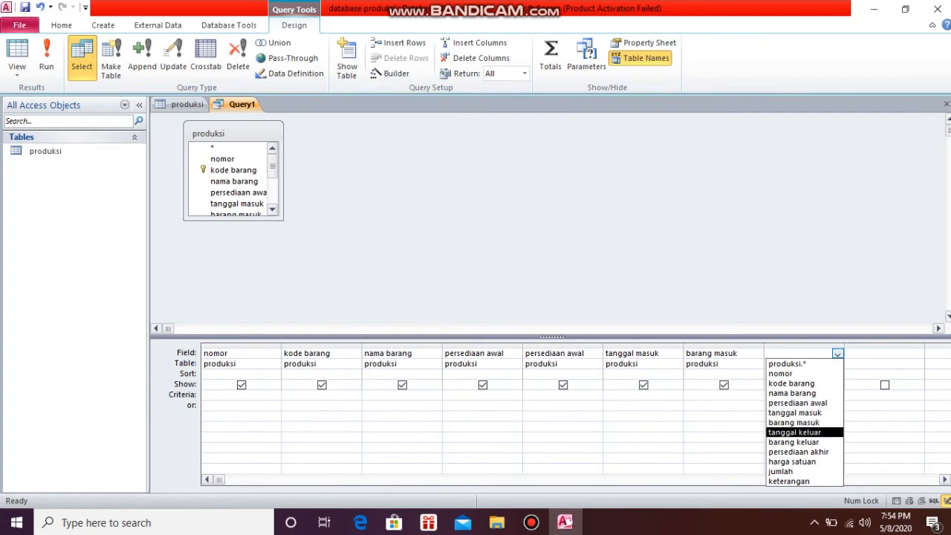
pyautogui.press('Return')
# Add barang keluar as the query's ninth field
pyautogui.press('Tab')
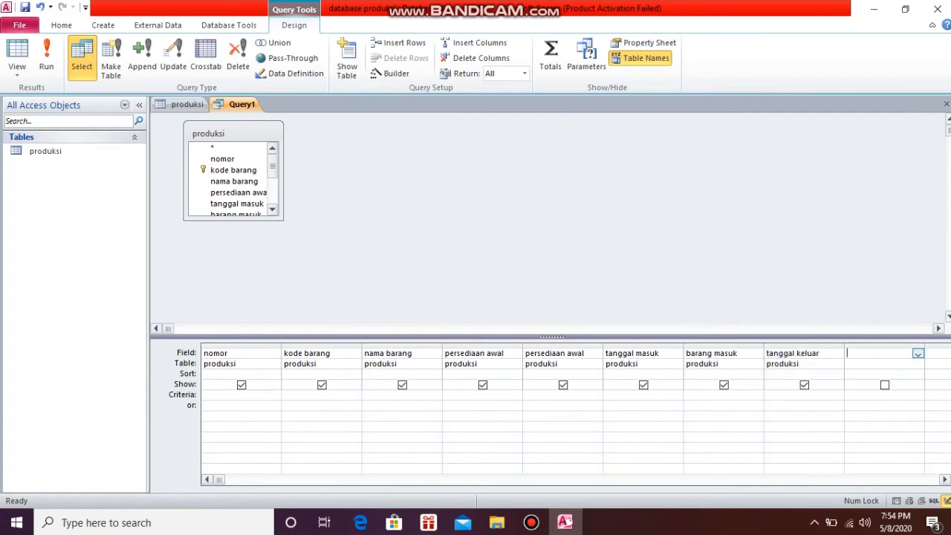
pyautogui.hotkey('alt', 'Down')
pyautogui.press('Down')
pyautogui.press('Down')
pyautogui.press('Down')
pyautogui.press('Down')
pyautogui.press('Down')
pyautogui.press('Down')
pyautogui.press('Down')
pyautogui.press('Down')
pyautogui.press('Down')
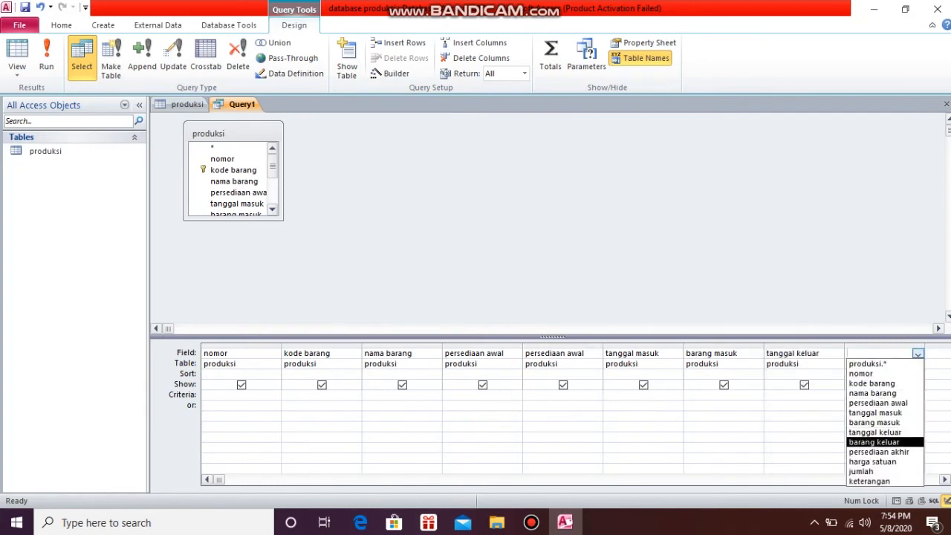
pyautogui.press('Return')
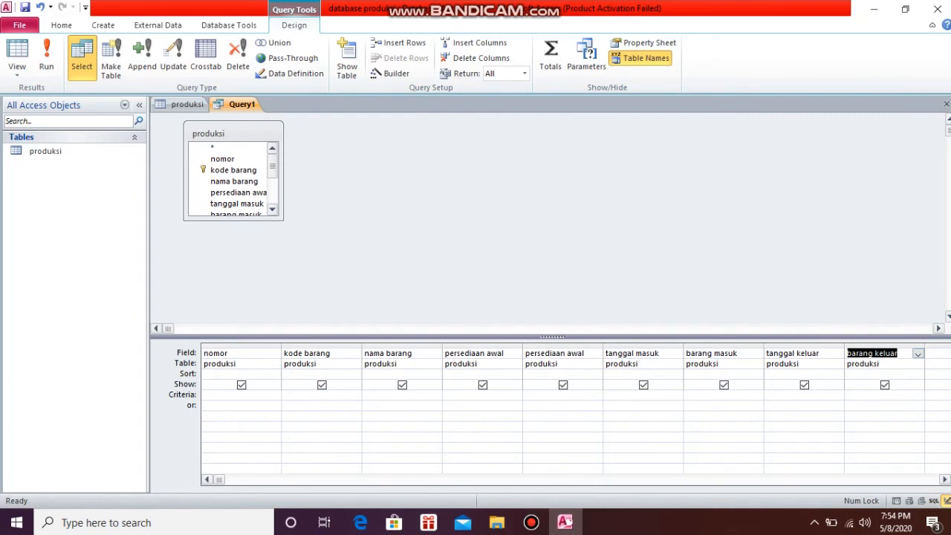
# Add persediaan akhir in the query column after barang keluar
pyautogui.hscroll(3, 575, 412)
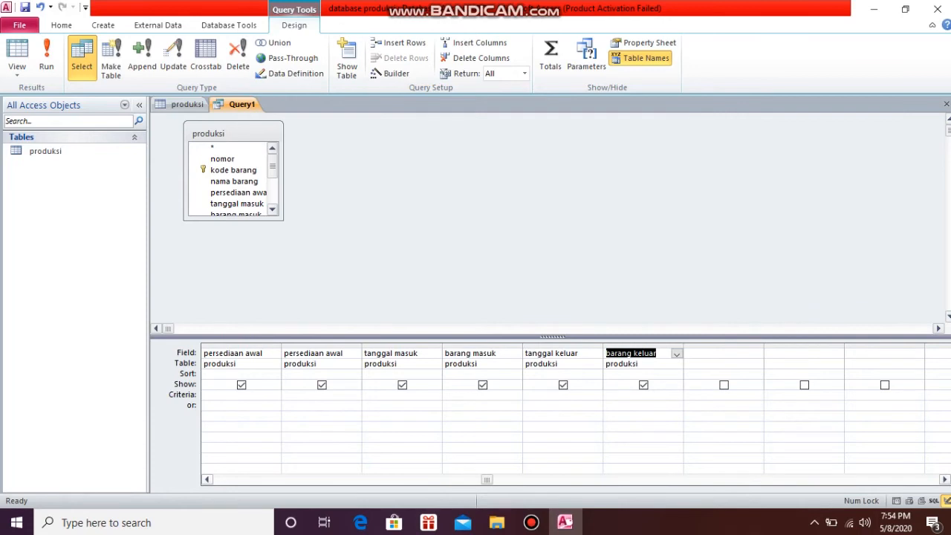
pyautogui.press('Tab')
pyautogui.hotkey('alt', 'Down')
pyautogui.press('Down')
pyautogui.press('Down')
pyautogui.press('Down')
pyautogui.press('Down')
pyautogui.press('Down')
pyautogui.press('Down')
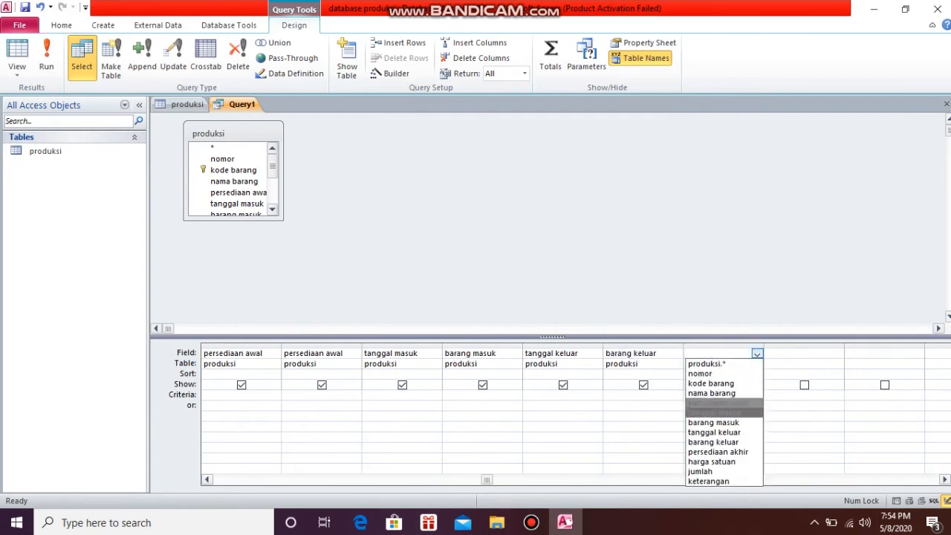
pyautogui.press('Down')
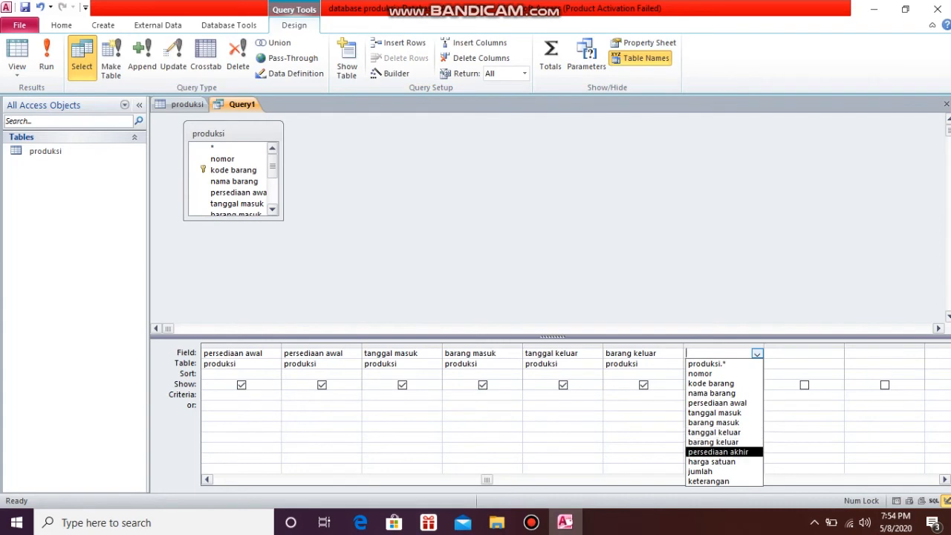
pyautogui.press('Return')
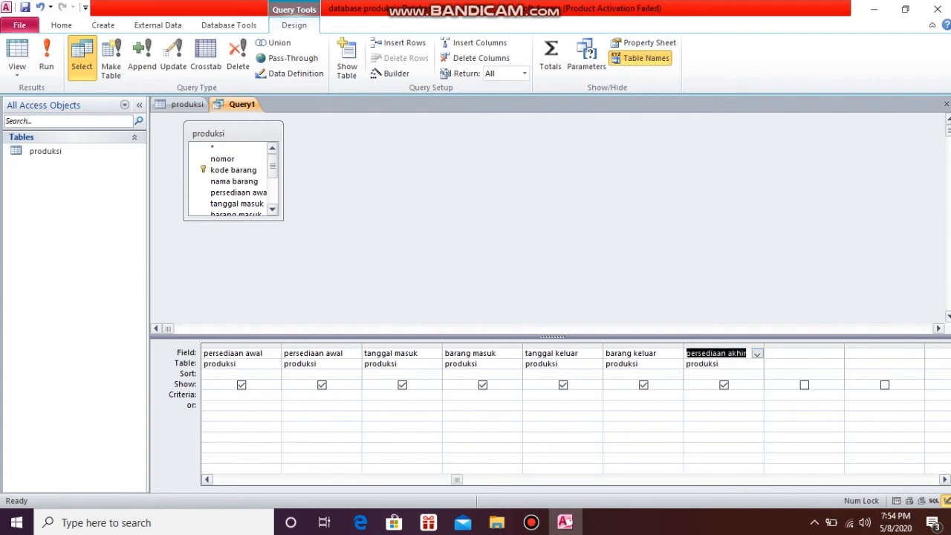
# Add harga satuan in the query column after persediaan akhir
pyautogui.press('Tab')
pyautogui.click(837, 354)
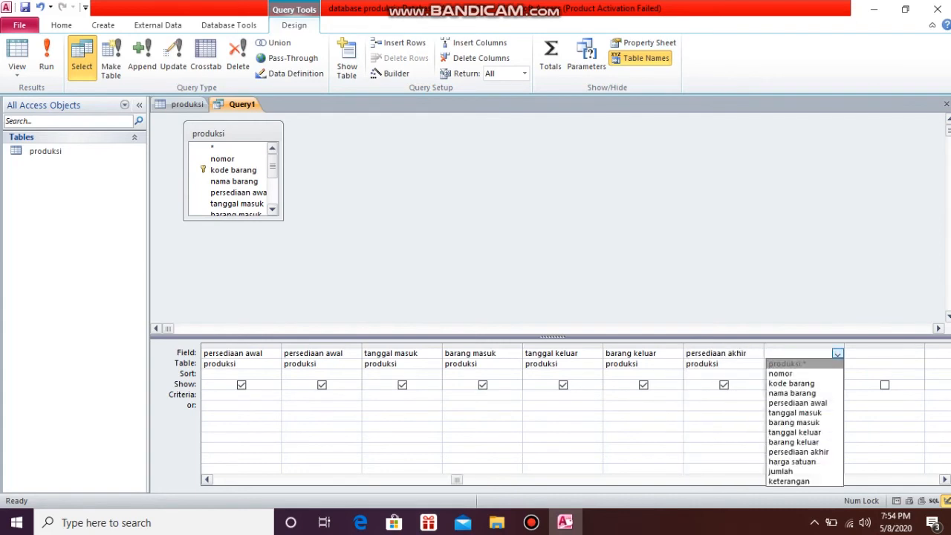
pyautogui.press('Down')
pyautogui.press('Down')
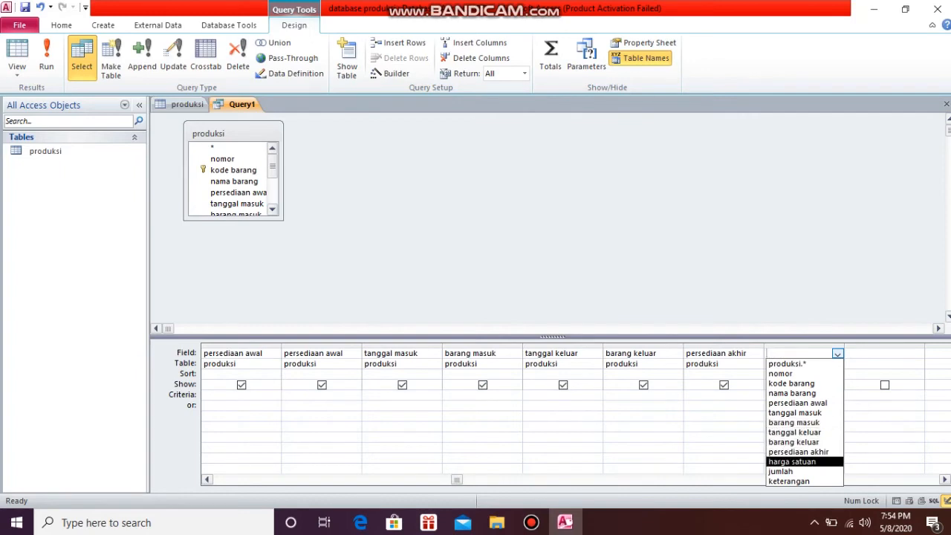
pyautogui.press('Return')
# Add jumlah in the query column after harga satuan
pyautogui.click(883, 353)
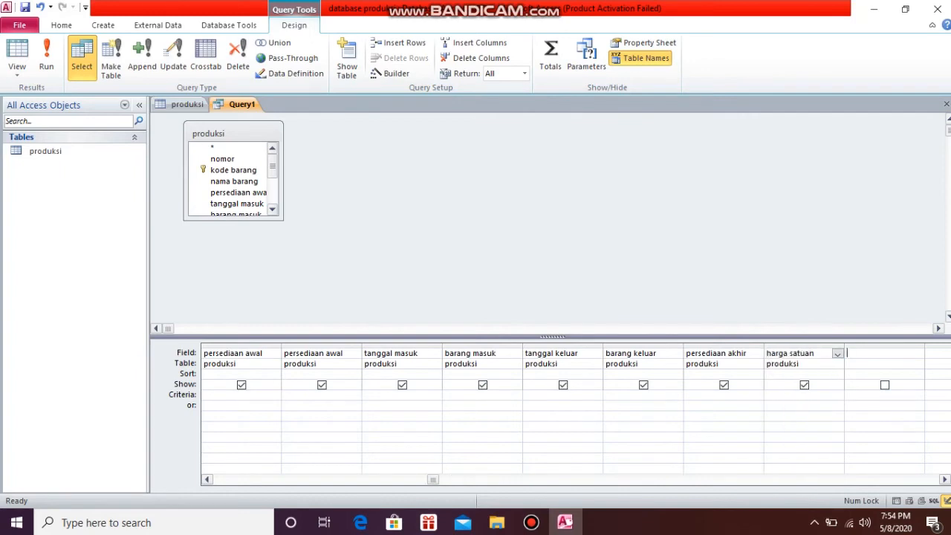
pyautogui.click(917, 354)
pyautogui.press('Down')
pyautogui.press('Down')
pyautogui.press('Down')
pyautogui.press('Down')
pyautogui.press('Down')
pyautogui.press('Down')
pyautogui.press('Down')
pyautogui.press('Down')
pyautogui.press('Down')
pyautogui.press('Down')
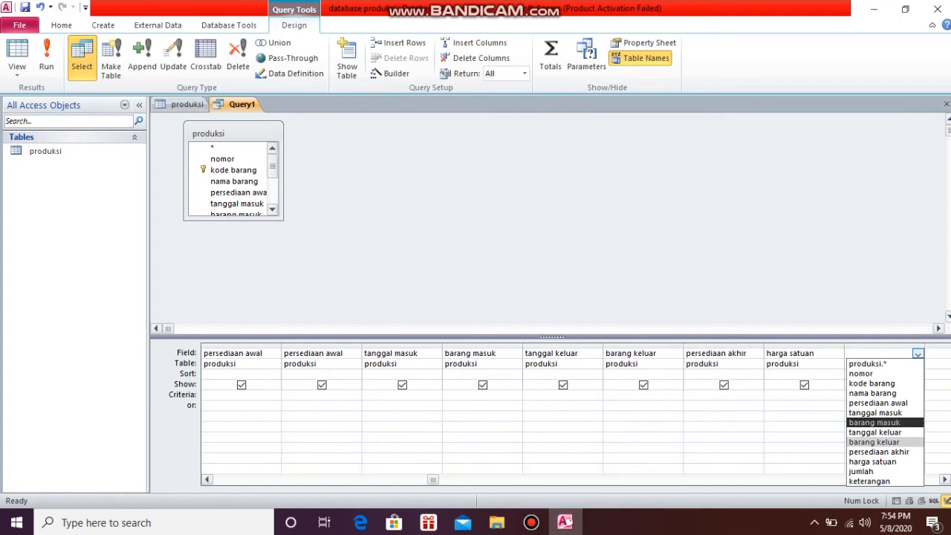
pyautogui.press('Return')
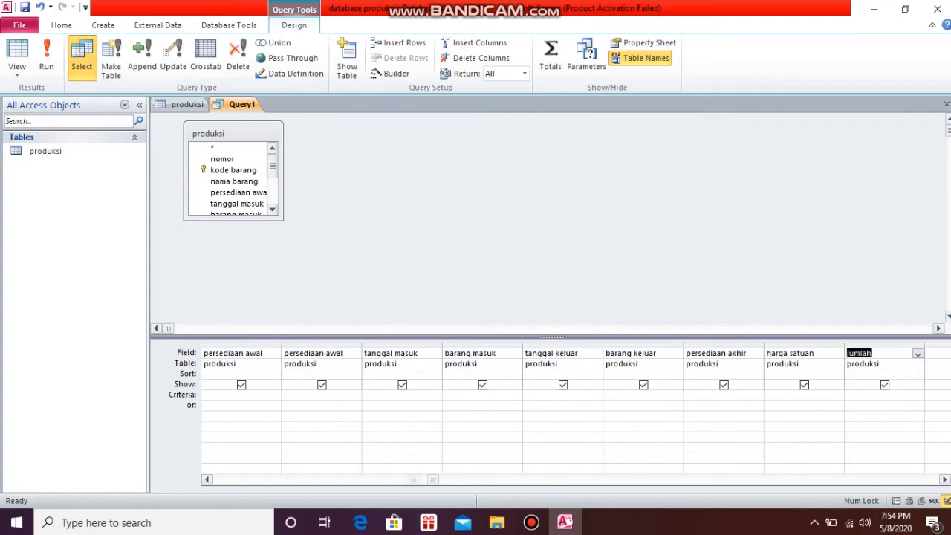
# Add keterangan as the last field of the query, after jumlah
pyautogui.press('Tab')
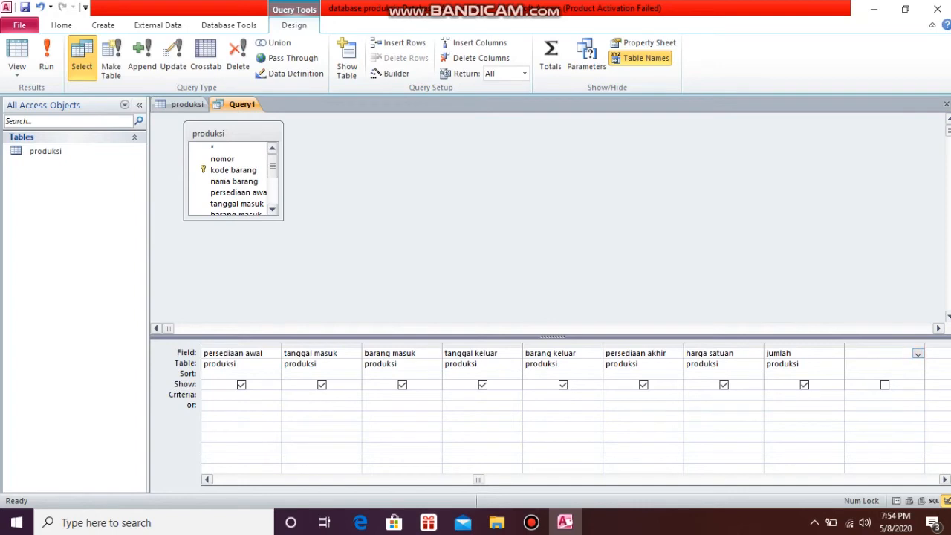
pyautogui.hotkey('alt', 'Down')
pyautogui.press('Down')
pyautogui.press('Down')
pyautogui.press('Down')
pyautogui.press('Down')
pyautogui.press('Down')
pyautogui.press('Down')
pyautogui.press('Down')
pyautogui.press('Down')
pyautogui.press('Down')
pyautogui.press('Down')
pyautogui.press('Down')
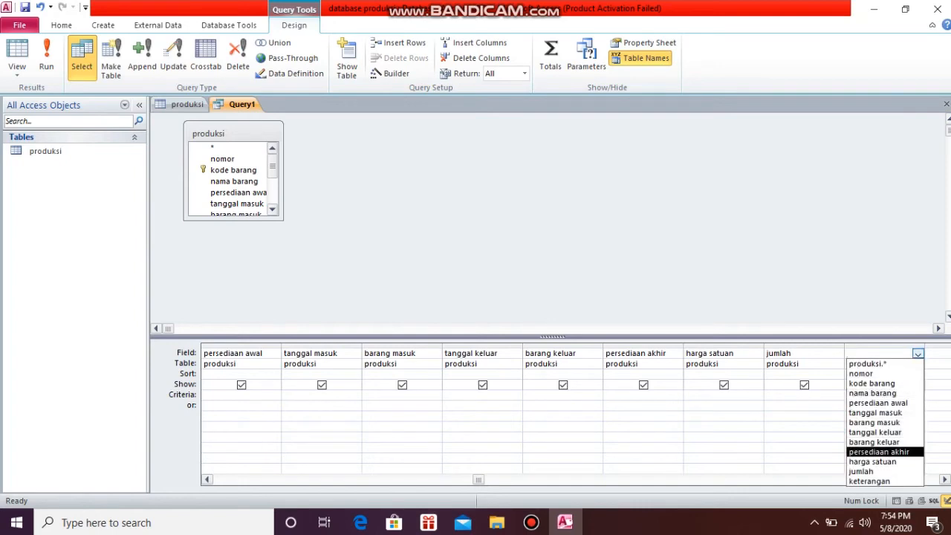
pyautogui.press('Down')
pyautogui.press('Return')
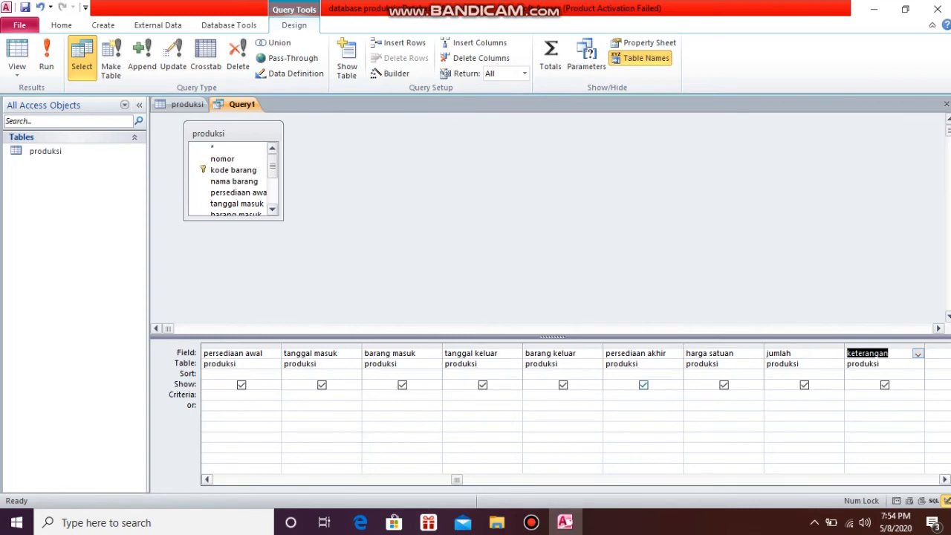
# Turn the persediaan akhir column into the calculated field persediaan akhir:[persediaan awal]+[barang masuk]-[barang keluar]
pyautogui.click(676, 354)
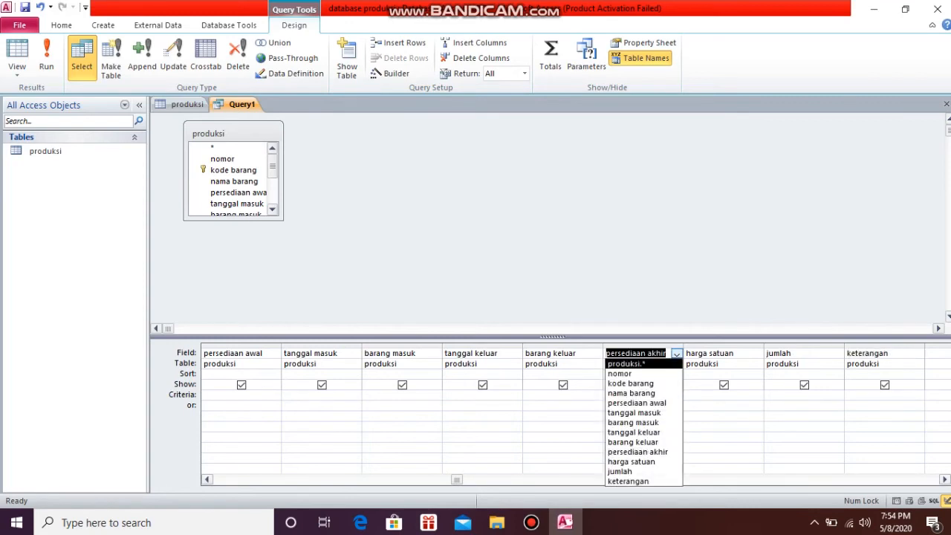
pyautogui.click(667, 353)
pyautogui.write(':')
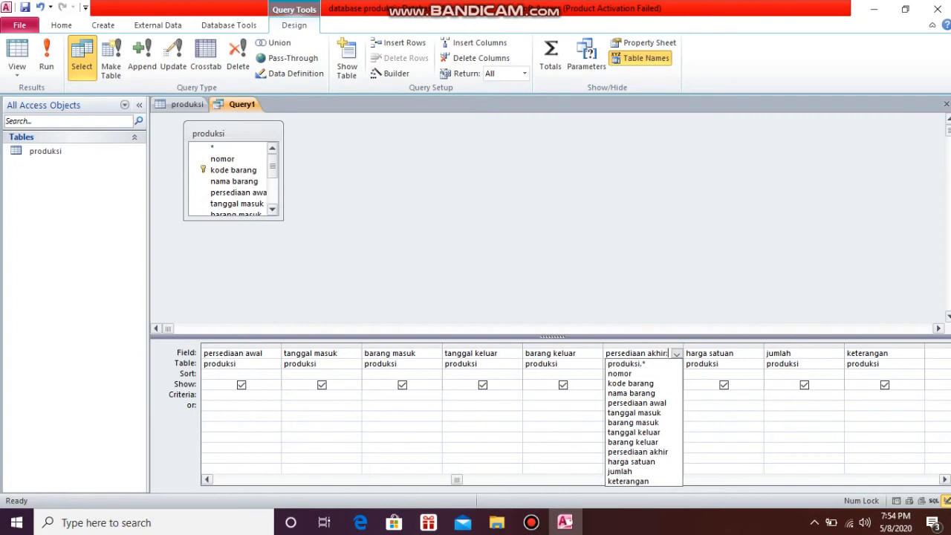
pyautogui.write('[persediaan ')
pyautogui.write('awal]+[barang masuk]-')
pyautogui.write('[barang keluar')
pyautogui.click(680, 328)
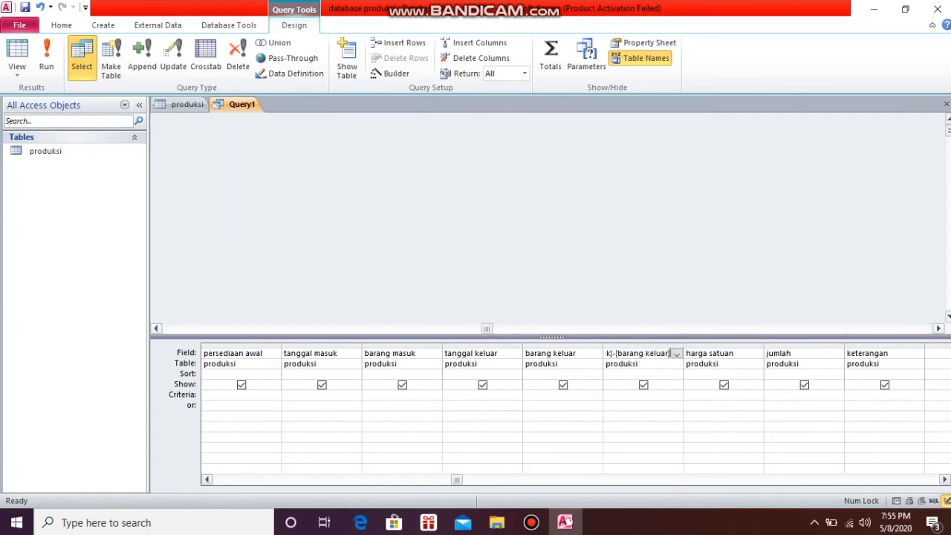
# Turn the jumlah column into the calculated field jumlah:[persediaan akhir]*[harga satuan]
pyautogui.click(794, 354)
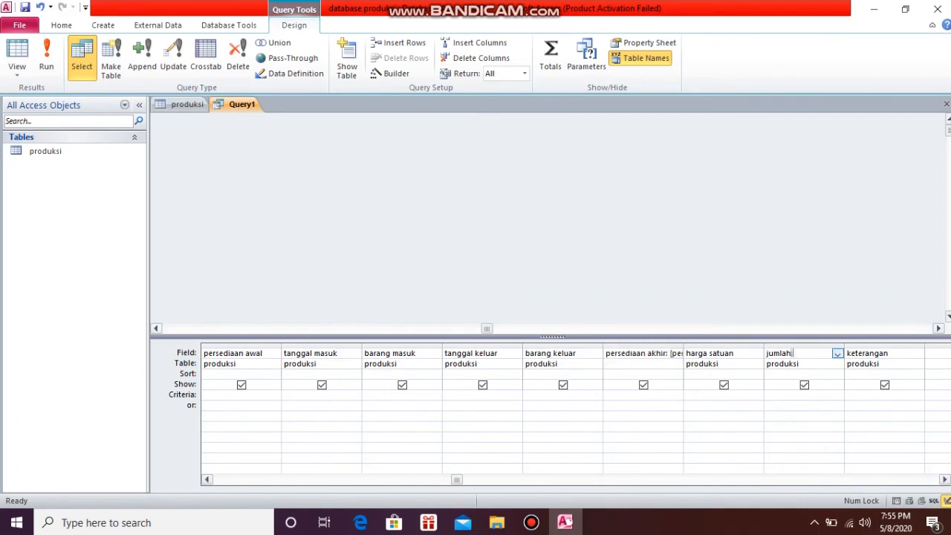
pyautogui.write(':[persediaan akhi')
pyautogui.write('r]*[harga s')
pyautogui.write('atuan]')
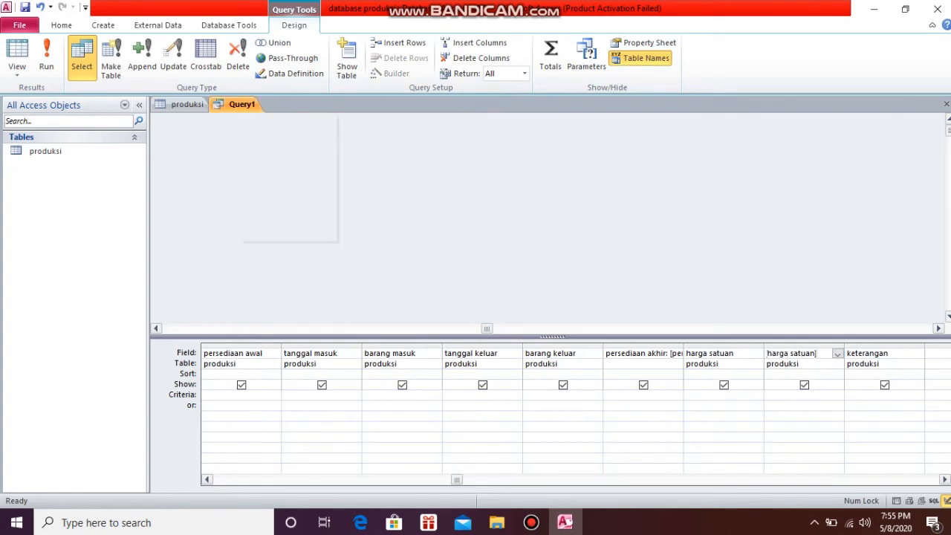
# Save the query as Query produksi and show its records in datasheet view
pyautogui.rightClick(239, 109)
pyautogui.click(270, 119)
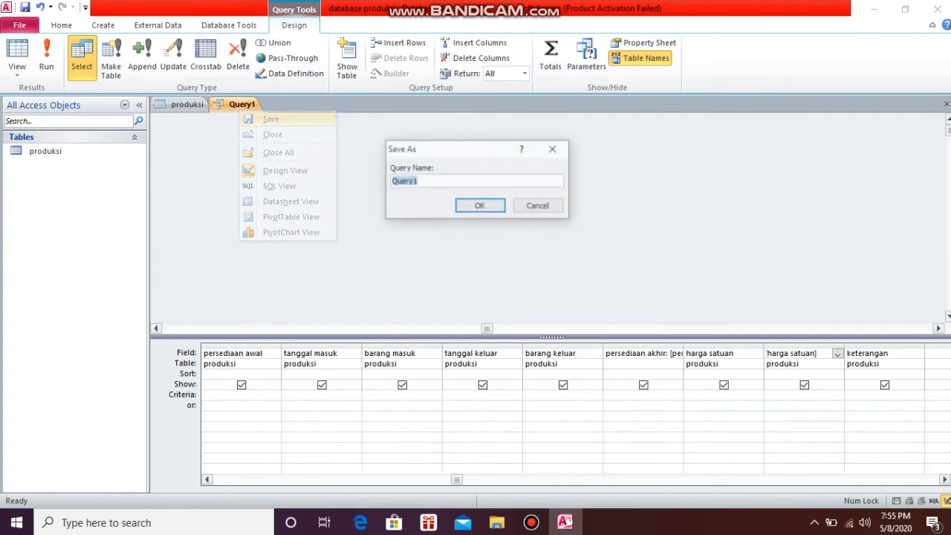
pyautogui.click(418, 181)
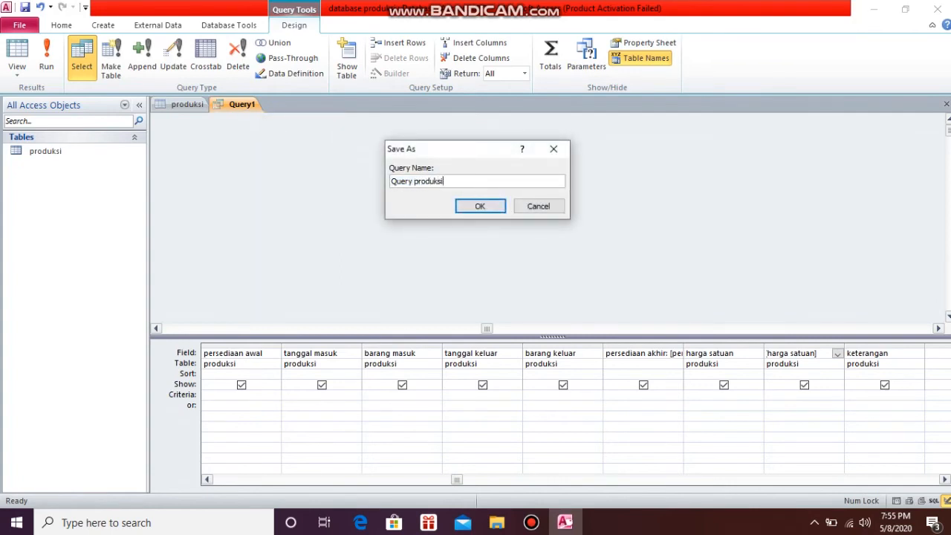
pyautogui.click(480, 206)
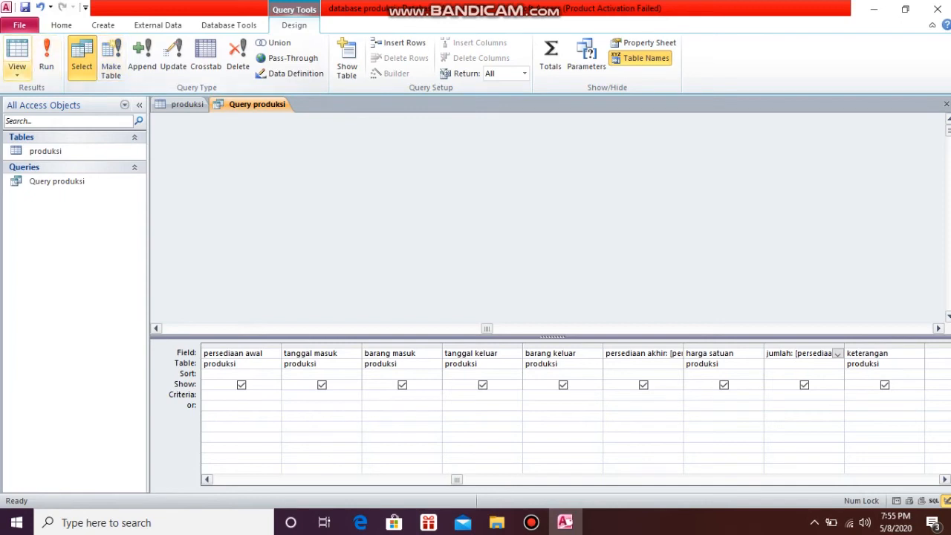
pyautogui.click(16, 68)
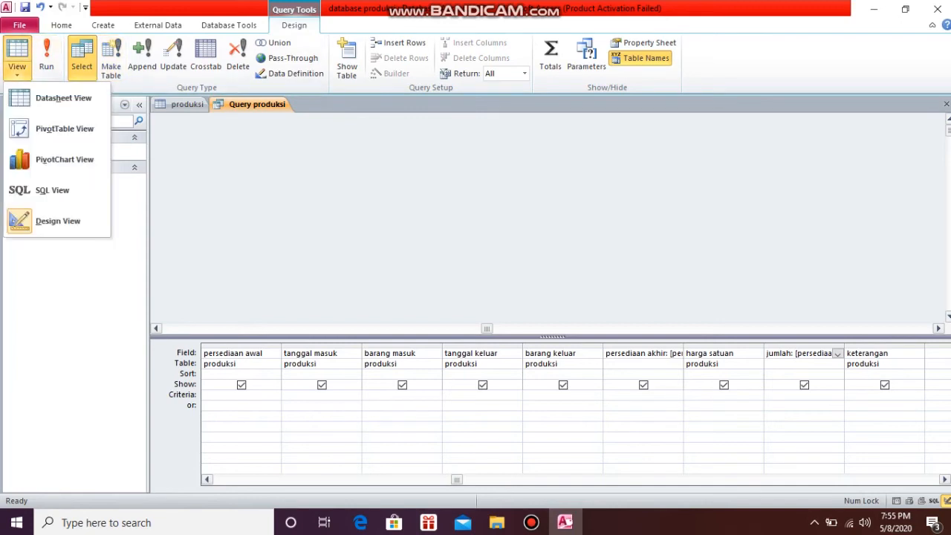
pyautogui.click(54, 98)
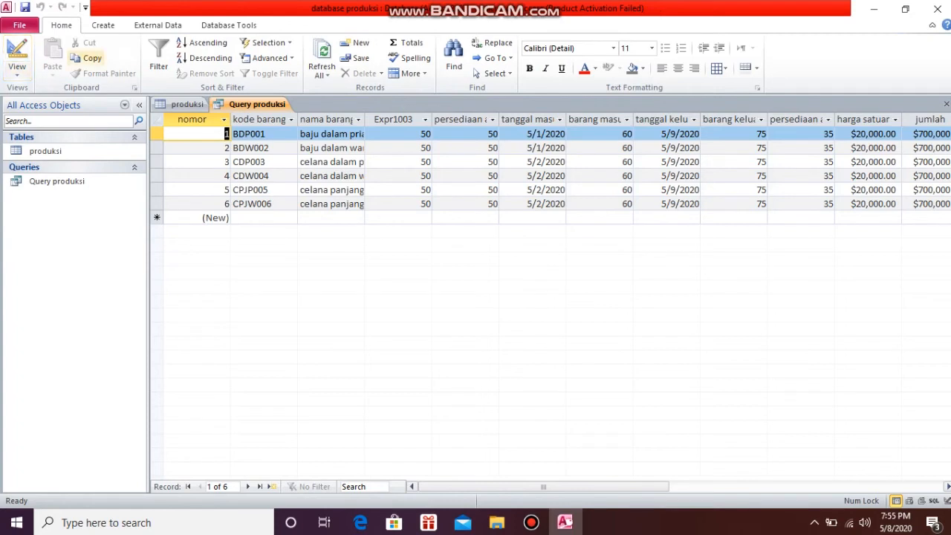
# Start a form with the Form Wizard from Table: produksi, including all its fields in the Columnar layout
pyautogui.click(103, 25)
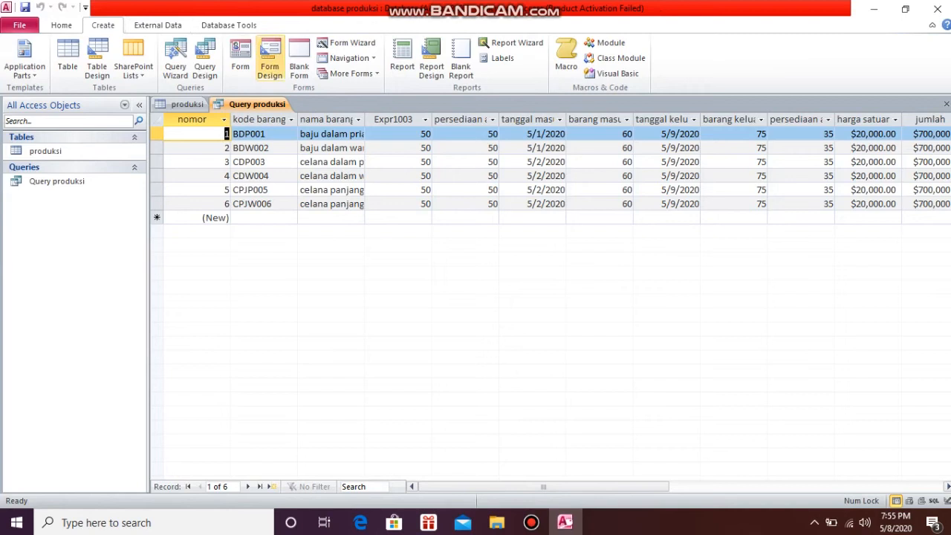
pyautogui.click(346, 42)
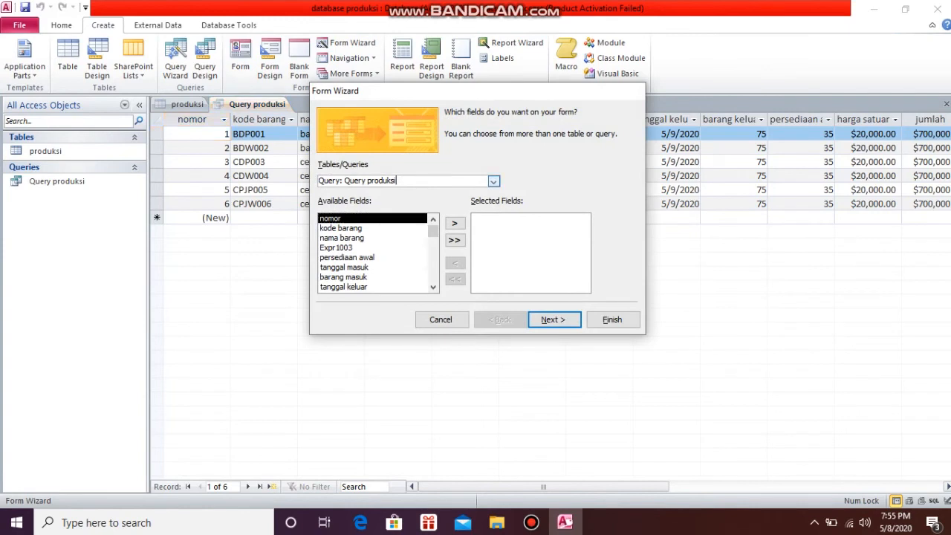
pyautogui.click(494, 181)
pyautogui.click(371, 191)
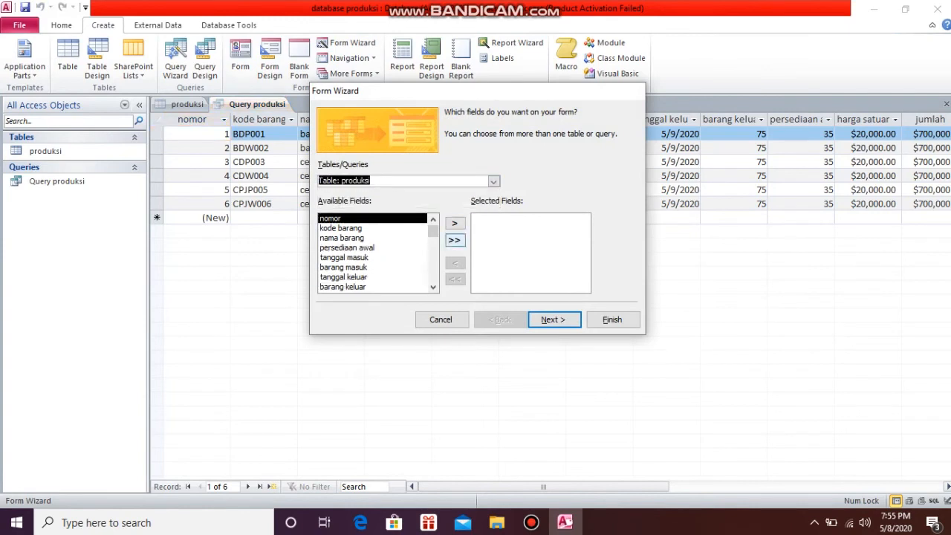
pyautogui.click(455, 240)
pyautogui.click(553, 319)
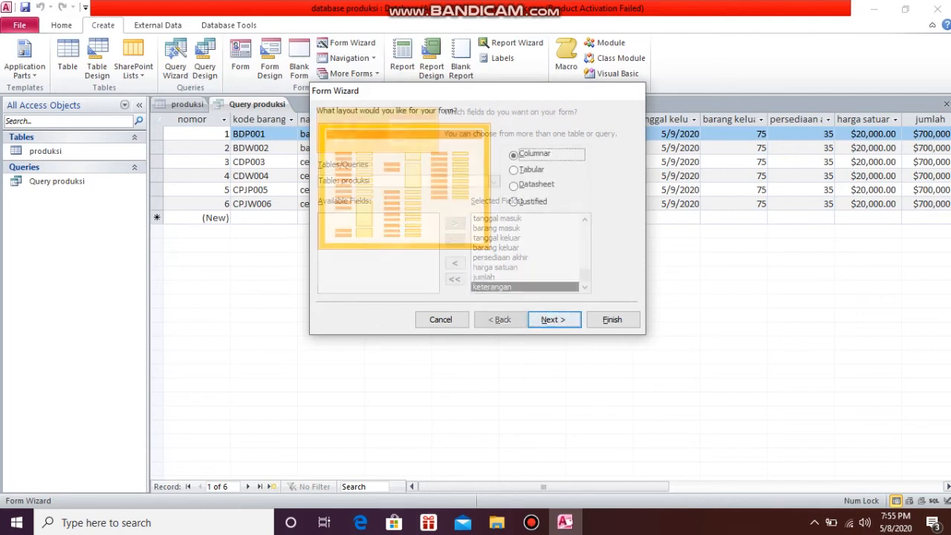
pyautogui.click(553, 319)
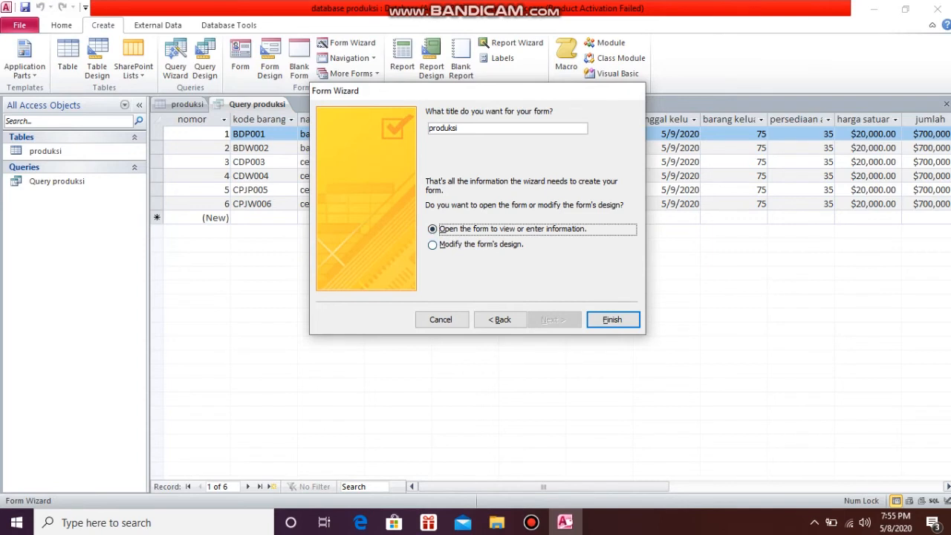
# Title the form Form produksi, finish it for design modification, and shift the title label in the form header slightly inward
pyautogui.click(429, 129)
pyautogui.write('Form')
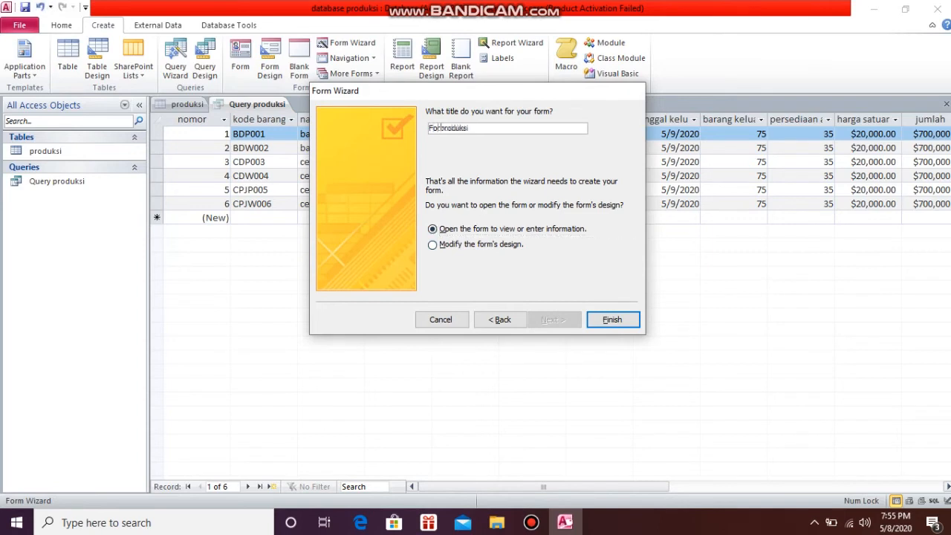
pyautogui.hotkey('alt', 'm')
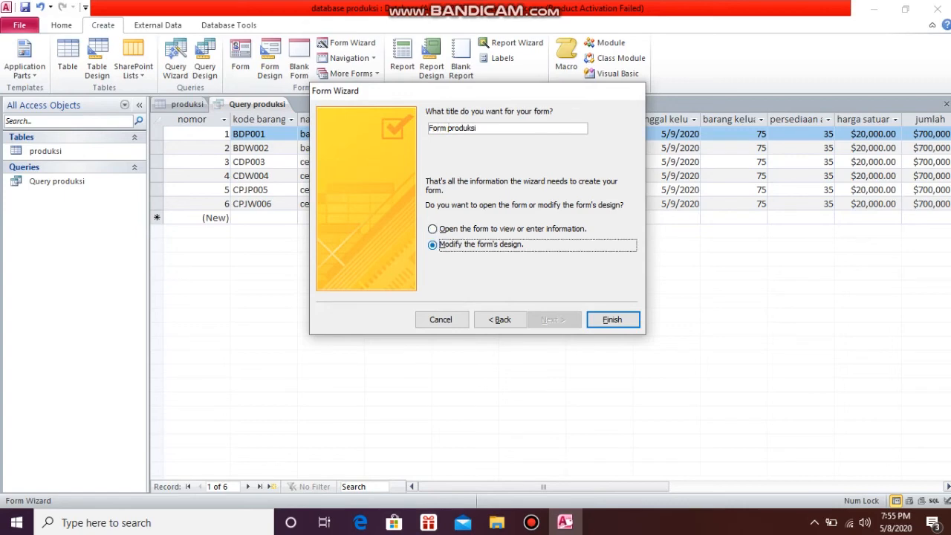
pyautogui.click(613, 320)
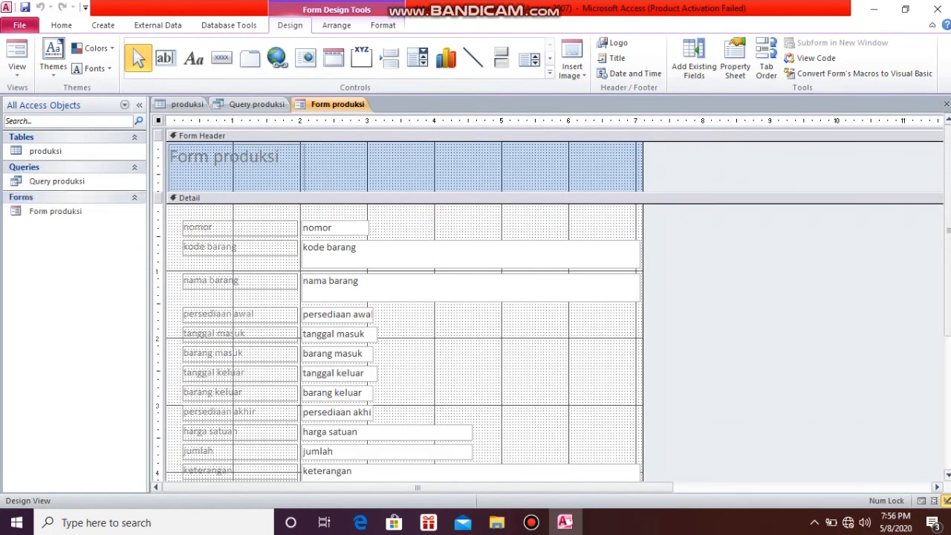
pyautogui.click(225, 157)
pyautogui.moveTo(225, 157); pyautogui.dragTo(234, 160)
# Begin the control source expression of the persediaan akhir text box with =[persediaan awal] in the Expression Builder
pyautogui.click(370, 415)
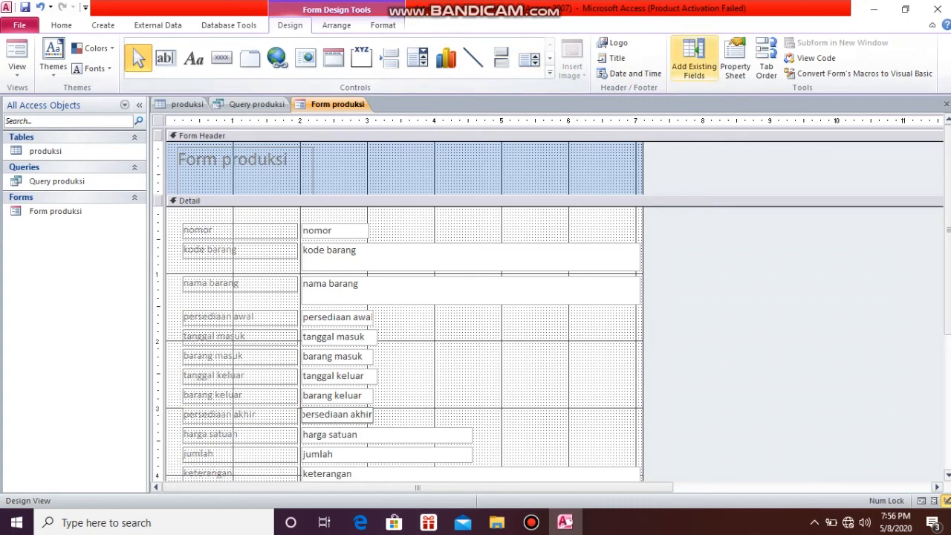
pyautogui.click(735, 60)
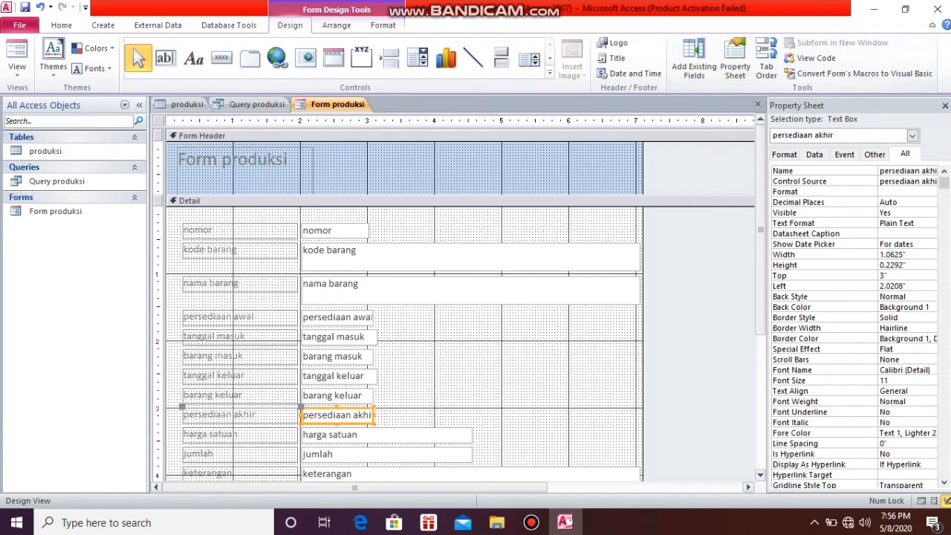
pyautogui.click(932, 181)
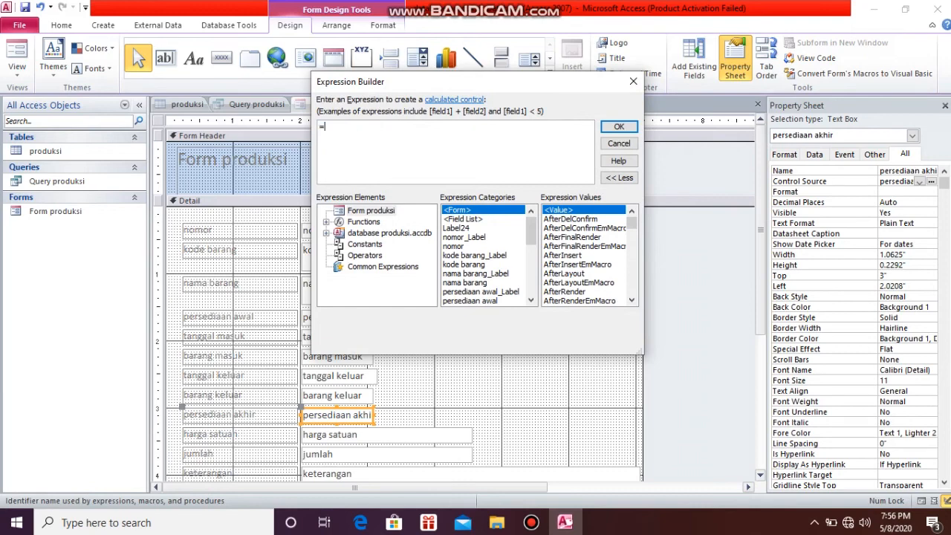
pyautogui.click(487, 300)
pyautogui.doubleClick(487, 293)
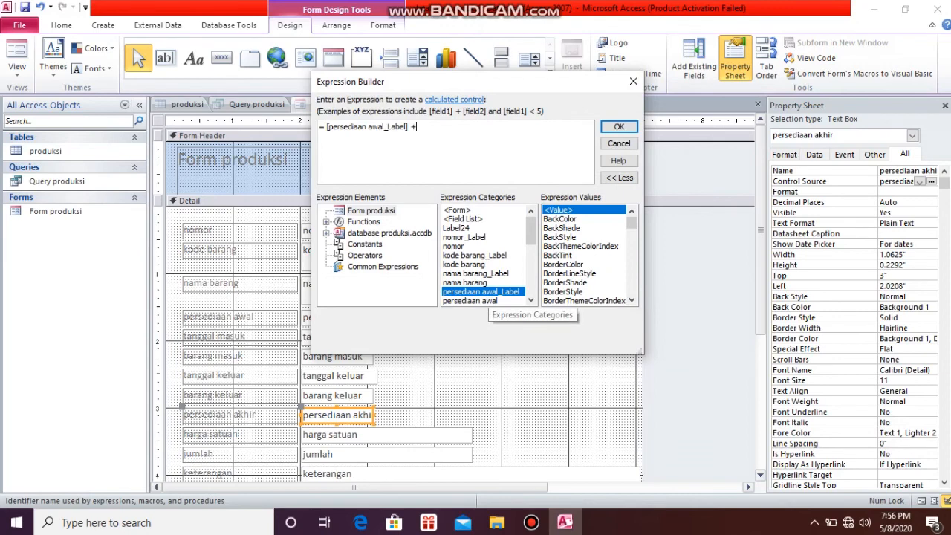
pyautogui.press('BackSpace')
pyautogui.press('BackSpace')
pyautogui.press('BackSpace')
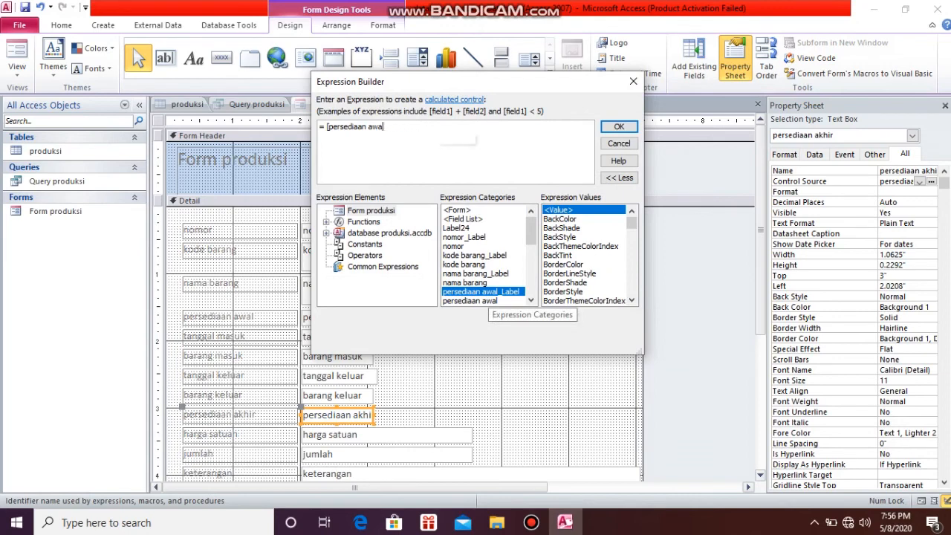
pyautogui.press('BackSpace')
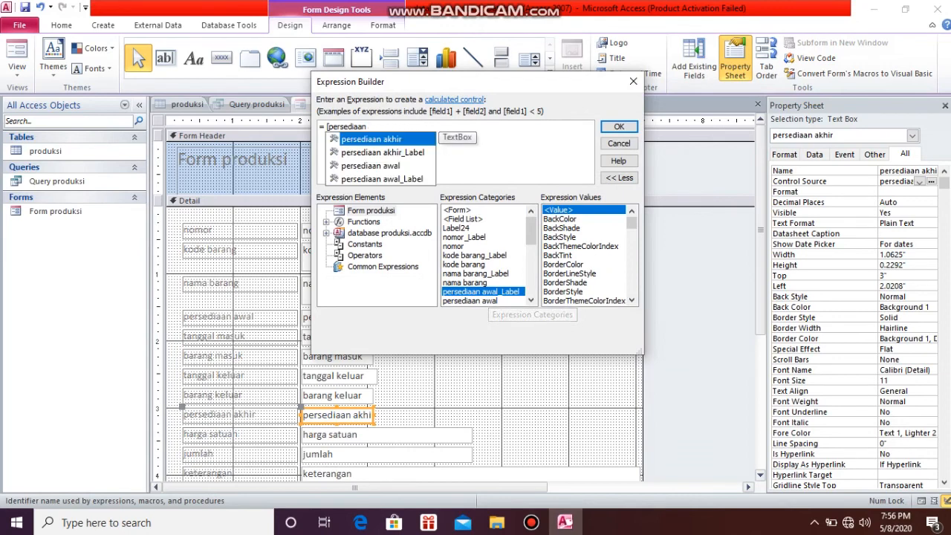
pyautogui.click(370, 165)
pyautogui.doubleClick(371, 166)
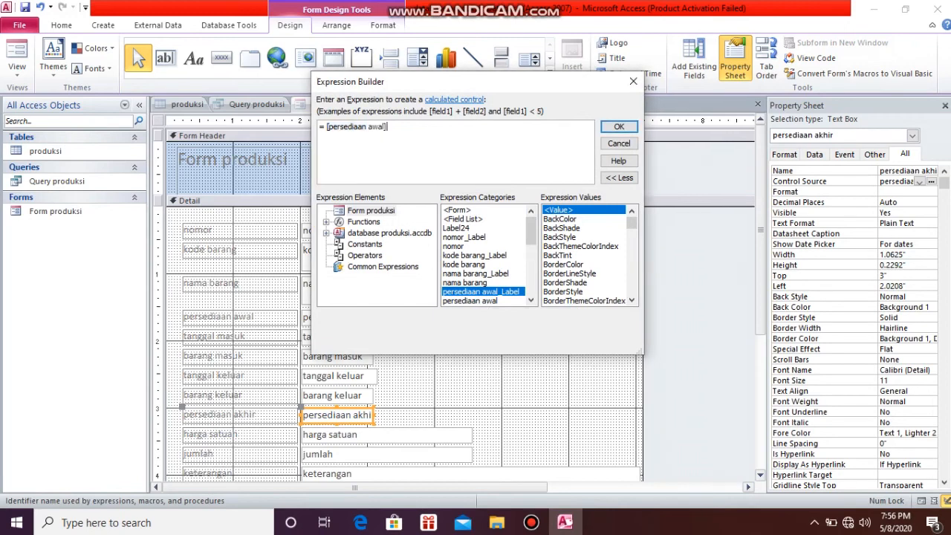
# Complete the persediaan akhir expression with +[barang masuk]-[barang keluar] and apply it
pyautogui.scroll(-2, 483, 257)
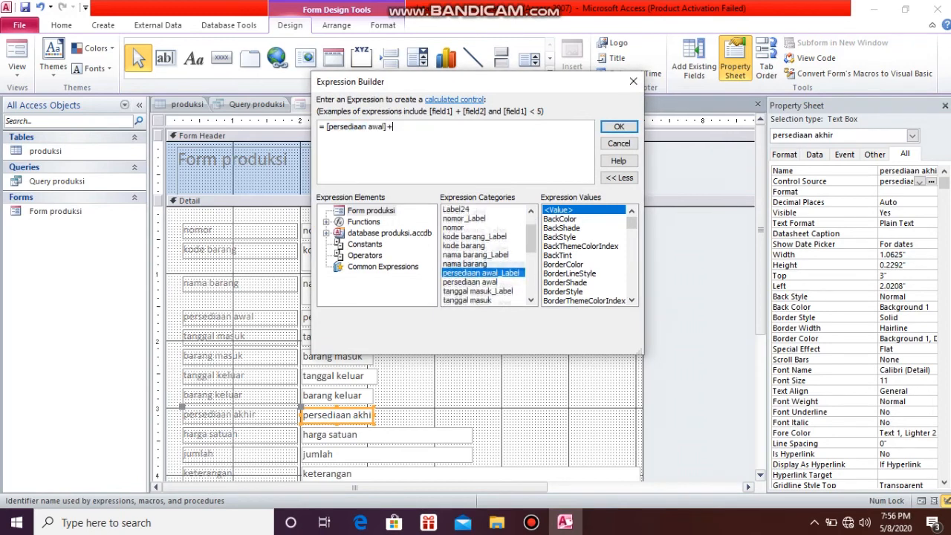
pyautogui.scroll(-1, 482, 256)
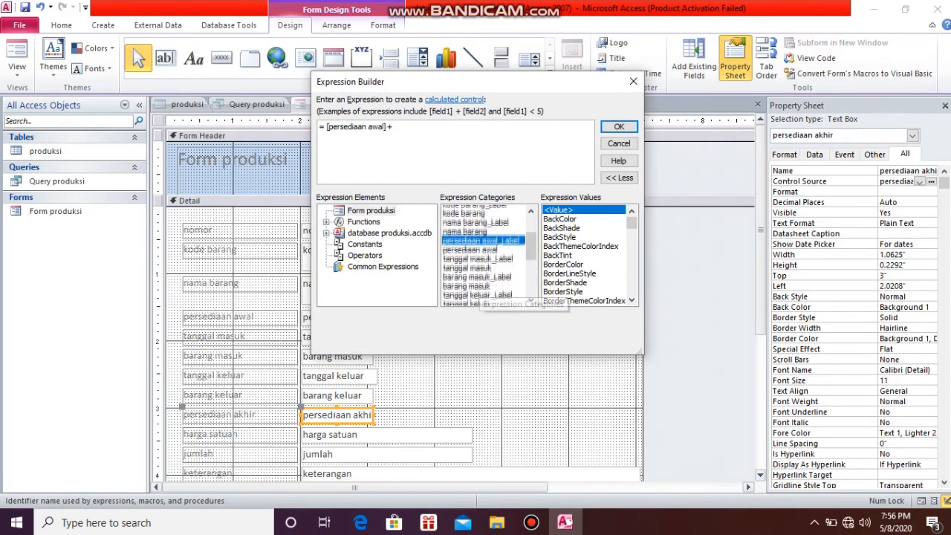
pyautogui.doubleClick(479, 283)
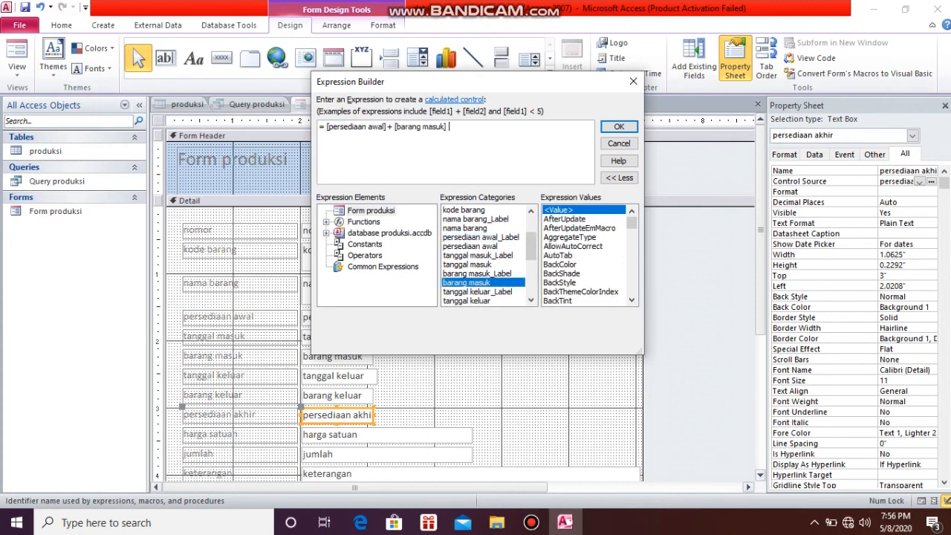
pyautogui.scroll(-2, 483, 257)
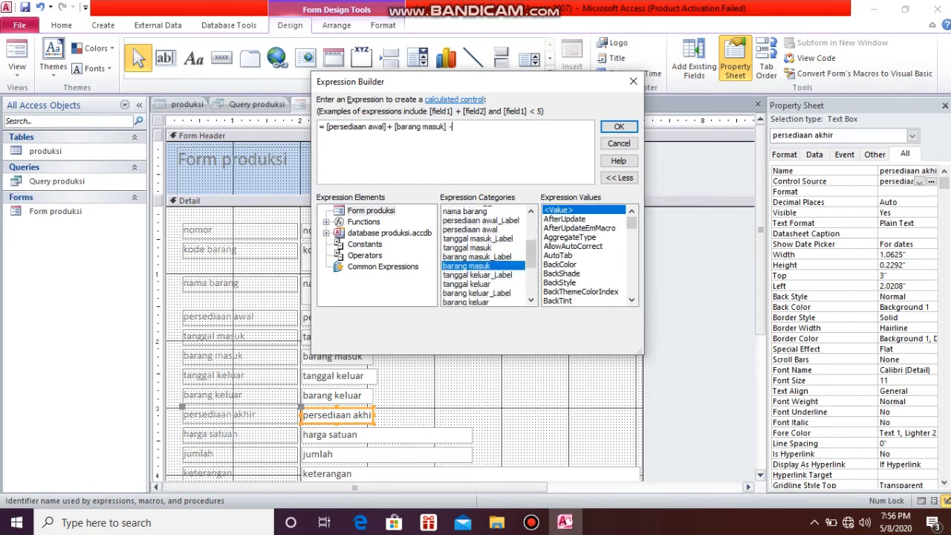
pyautogui.doubleClick(466, 291)
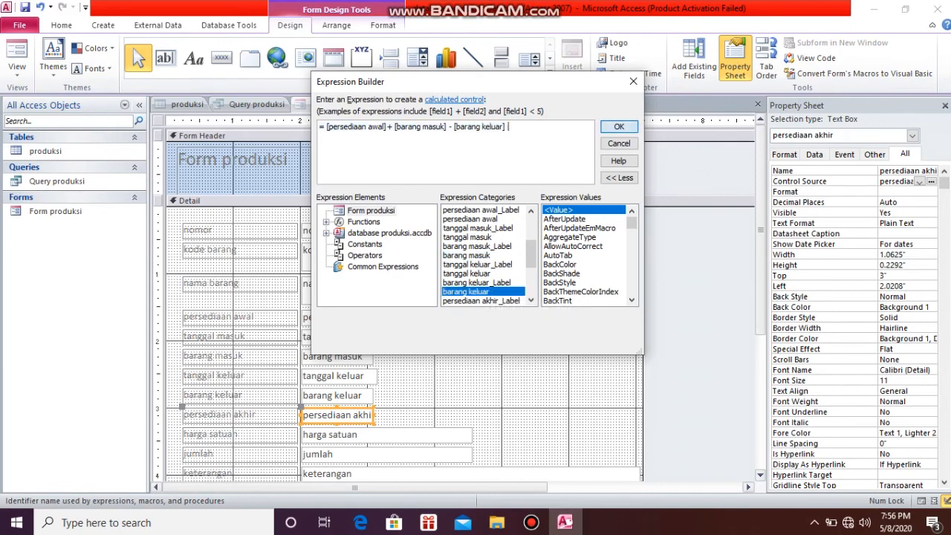
pyautogui.press('Return')
# Set the control source of the jumlah text box to =[persediaan akhir]*[harga satuan] in the Expression Builder
pyautogui.click(371, 454)
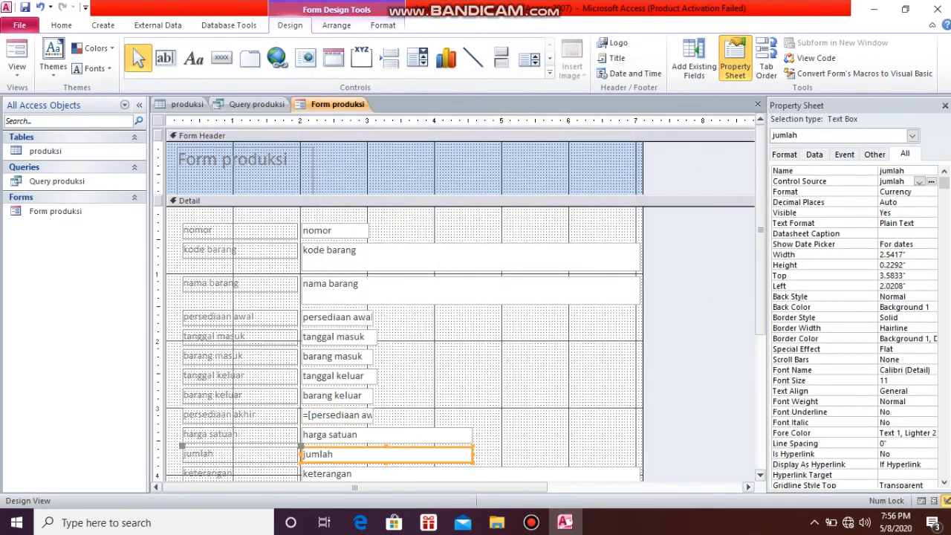
pyautogui.click(930, 182)
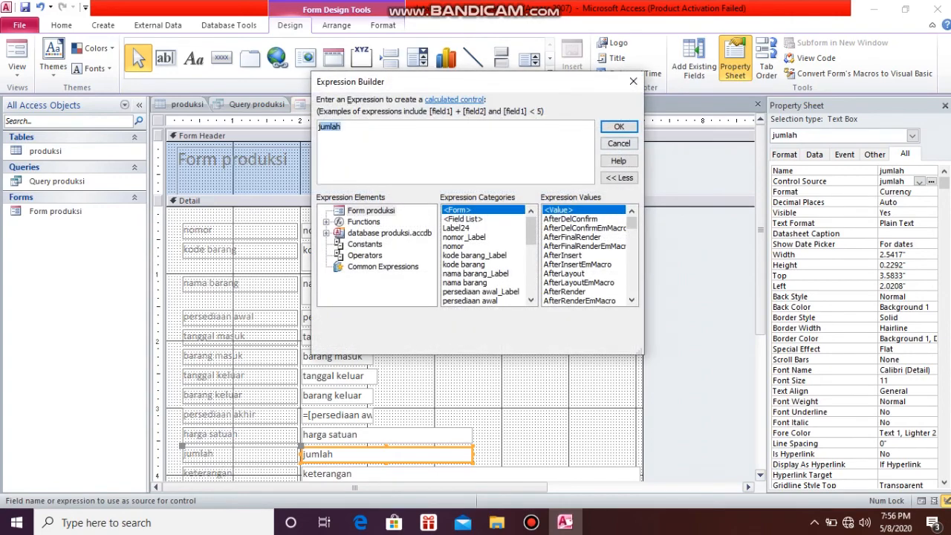
pyautogui.scroll(-2, 483, 254)
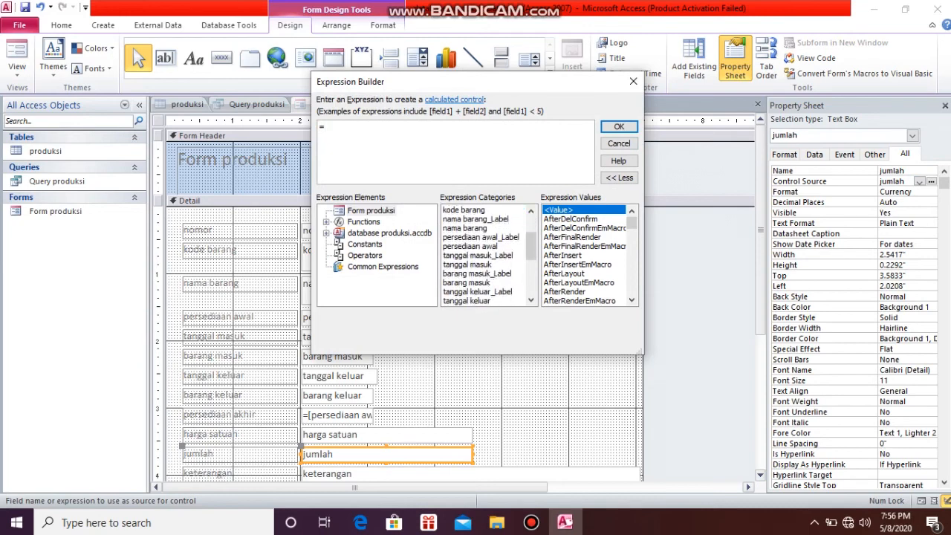
pyautogui.scroll(-2, 487, 268)
pyautogui.scroll(-2, 486, 255)
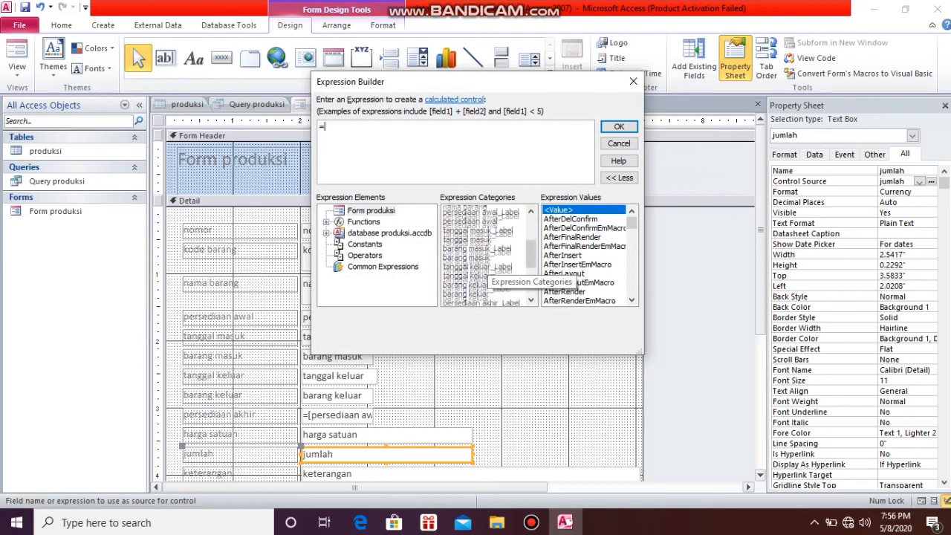
pyautogui.scroll(-2, 487, 255)
pyautogui.click(471, 283)
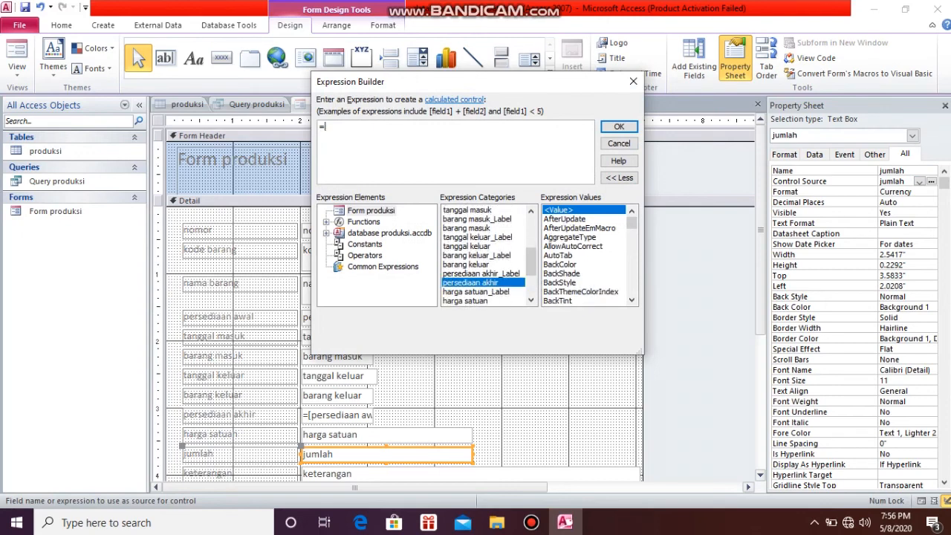
pyautogui.doubleClick(466, 301)
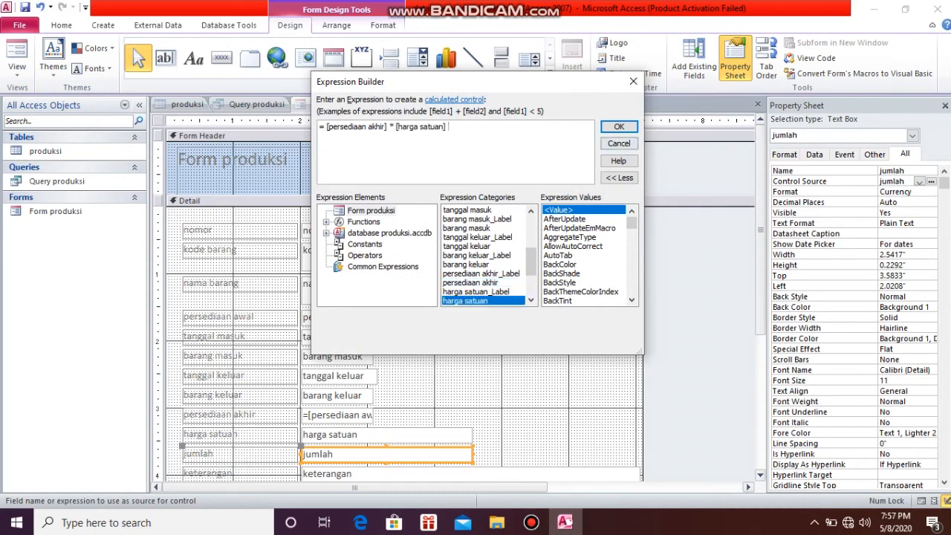
pyautogui.press('Return')
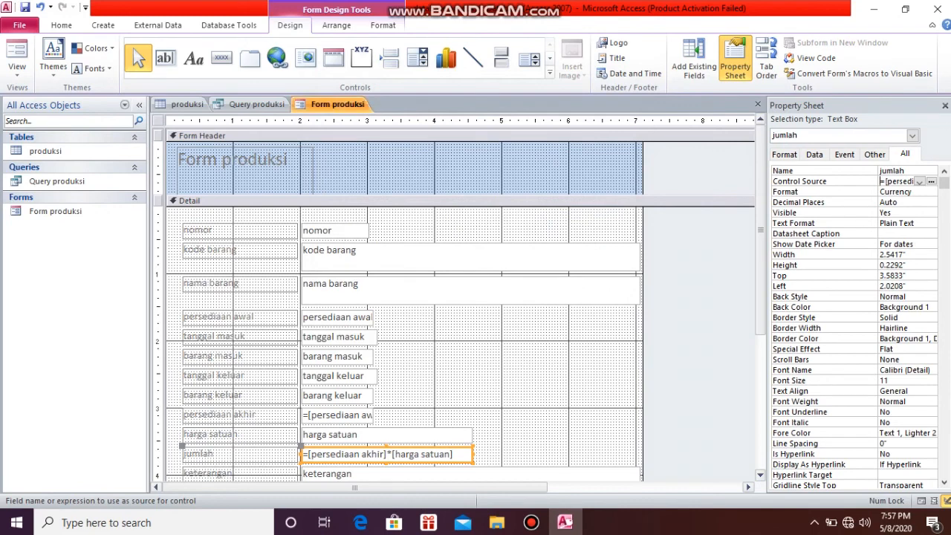
# Save the form and show its records in Layout View with the property sheet closed
pyautogui.rightClick(328, 109)
pyautogui.click(358, 119)
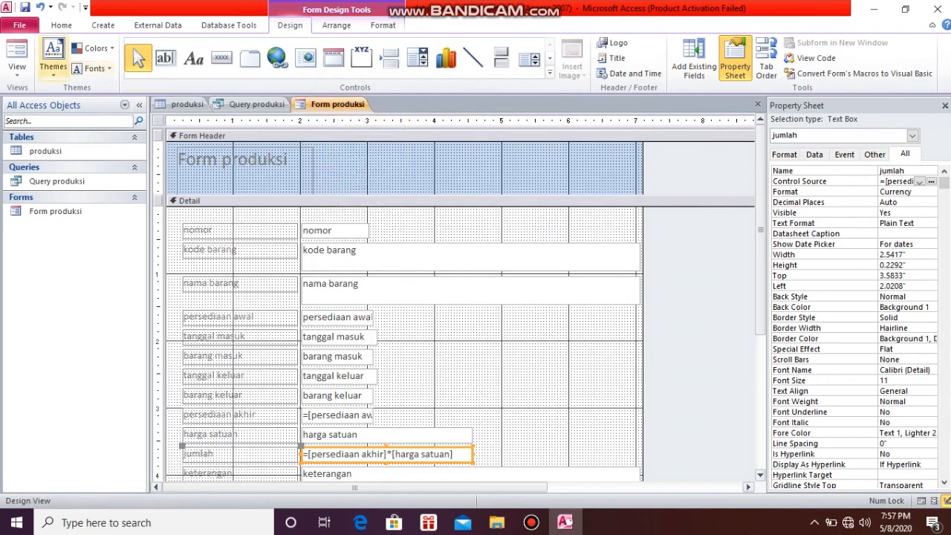
pyautogui.click(17, 68)
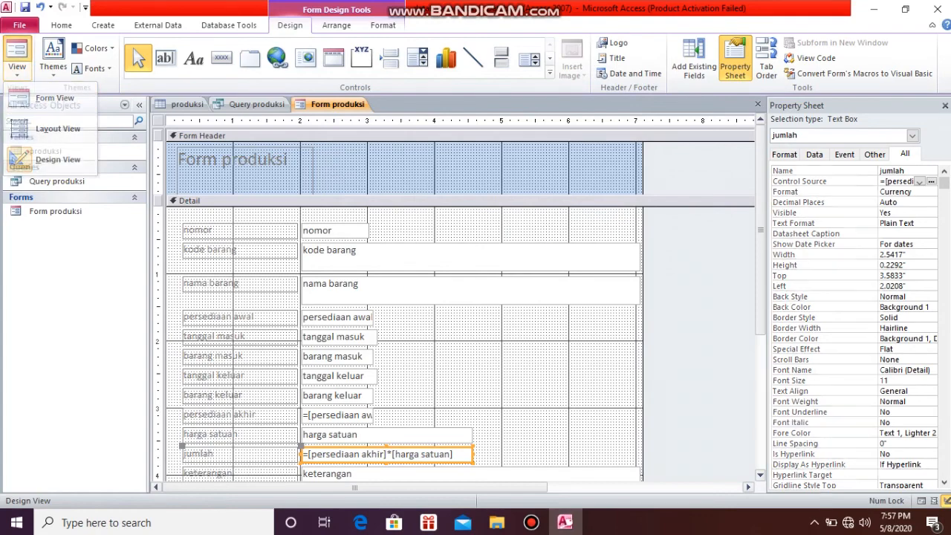
pyautogui.click(52, 98)
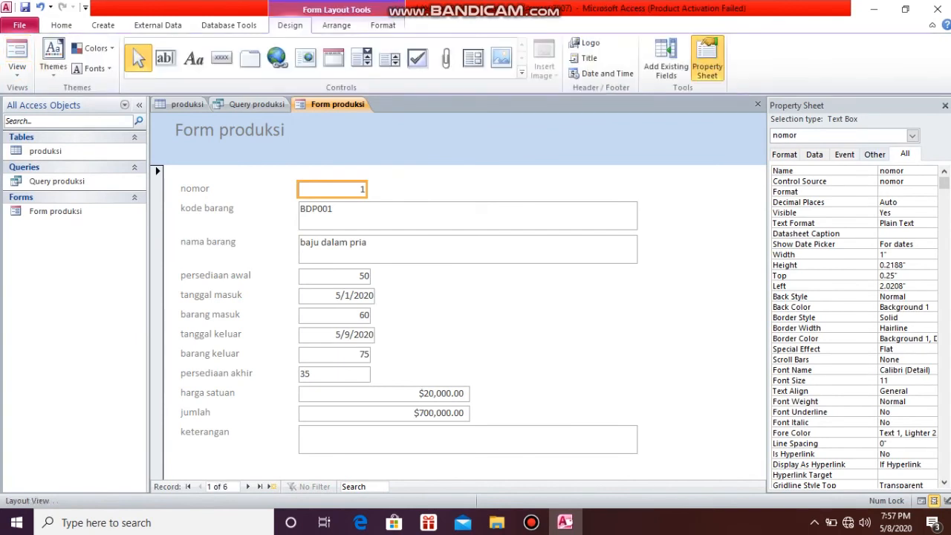
pyautogui.click(945, 106)
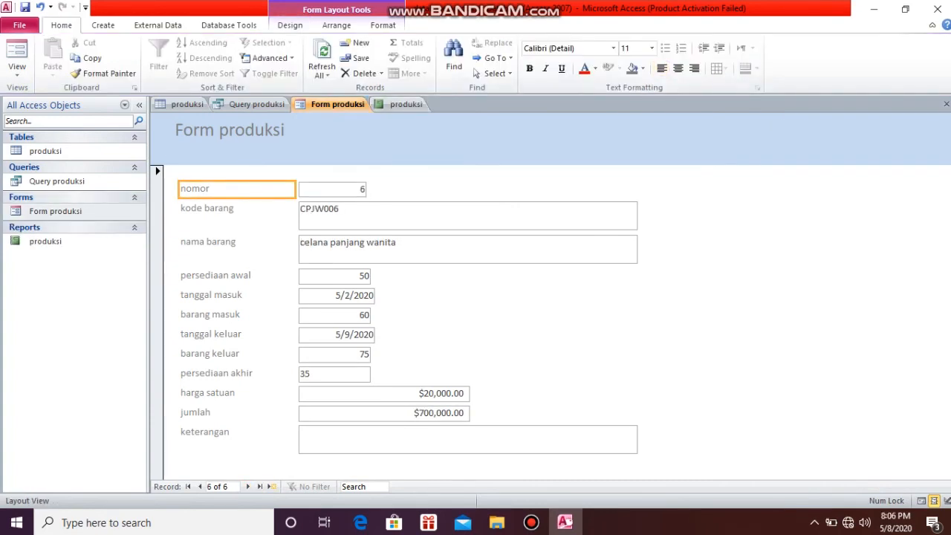
# Check the calculated persediaan akhir and jumlah boxes in the produksi report's design, and review all its columns in Report View
pyautogui.click(406, 104)
pyautogui.click(828, 242)
pyautogui.click(828, 242)
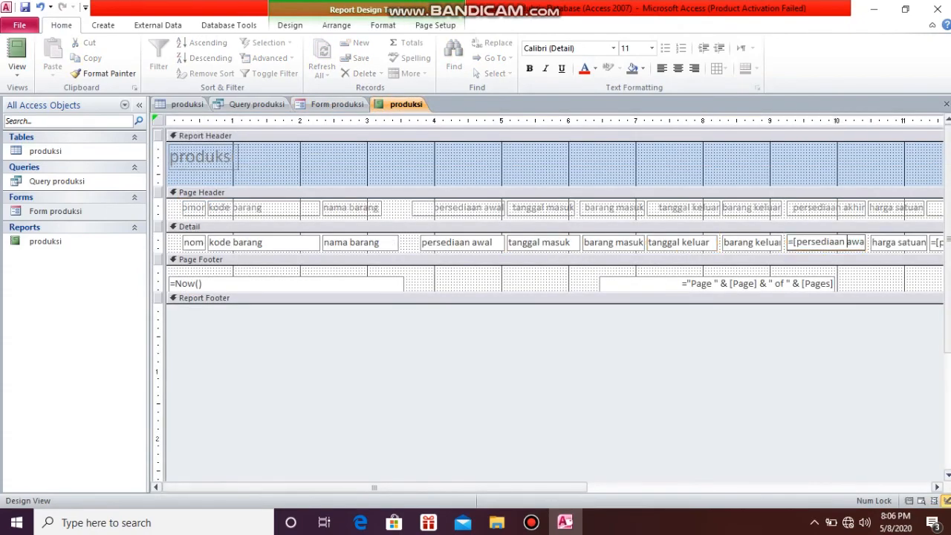
pyautogui.moveTo(375, 488); pyautogui.dragTo(628, 487)
pyautogui.click(649, 243)
pyautogui.click(736, 243)
pyautogui.click(518, 243)
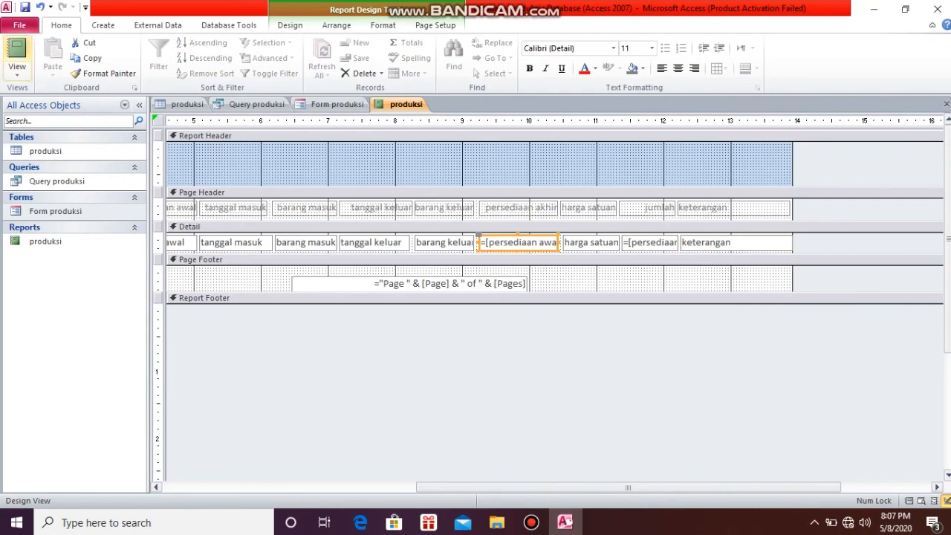
pyautogui.click(16, 52)
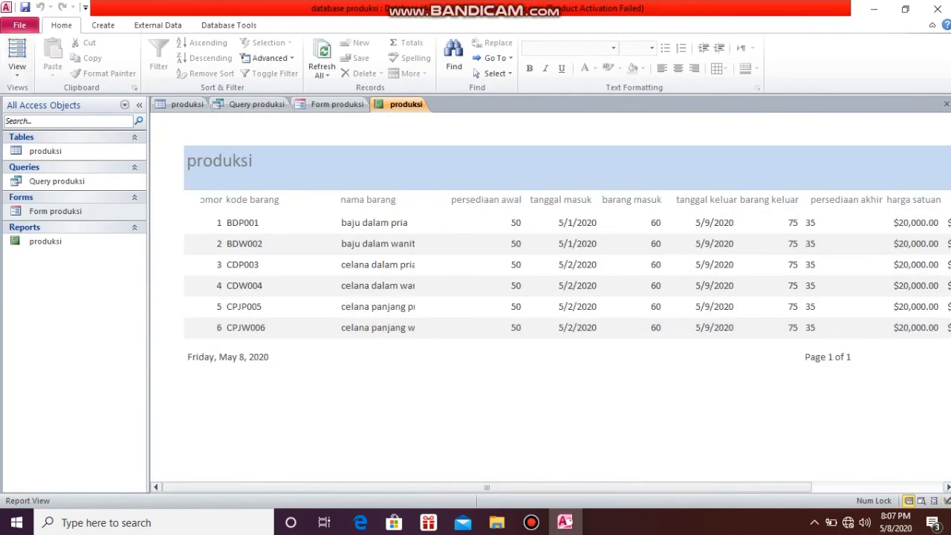
pyautogui.moveTo(487, 487); pyautogui.dragTo(618, 487)
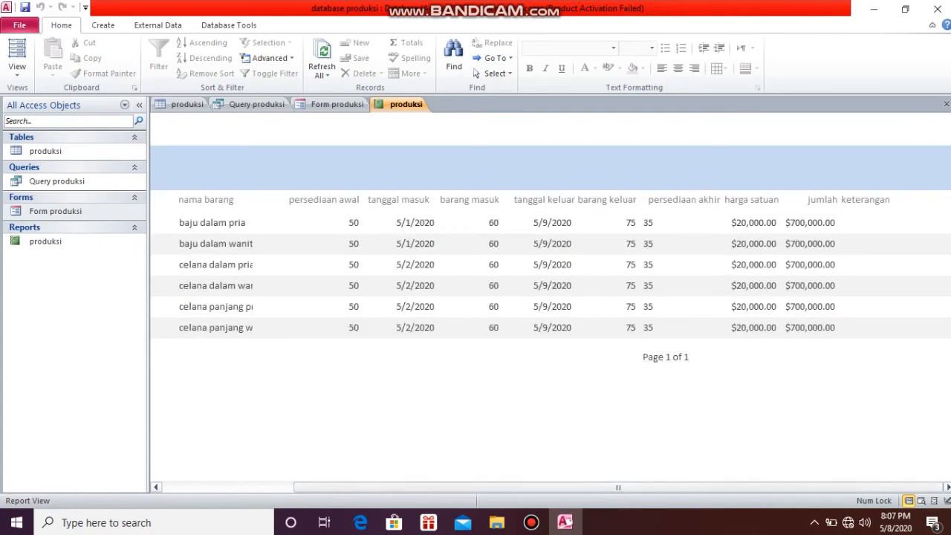
pyautogui.moveTo(618, 487); pyautogui.dragTo(486, 488)
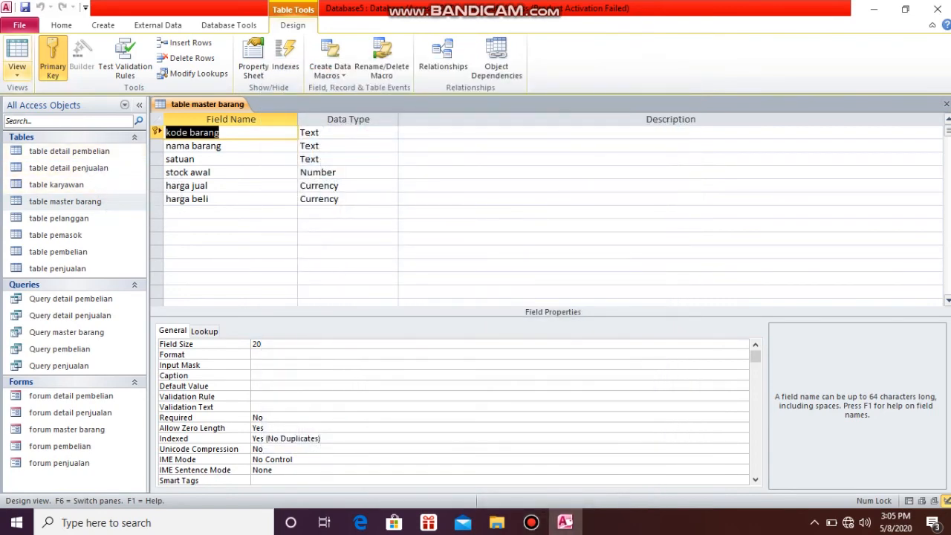
# Show the records of table master barang in Datasheet View
pyautogui.click(16, 70)
pyautogui.click(63, 98)
pyautogui.click(17, 52)
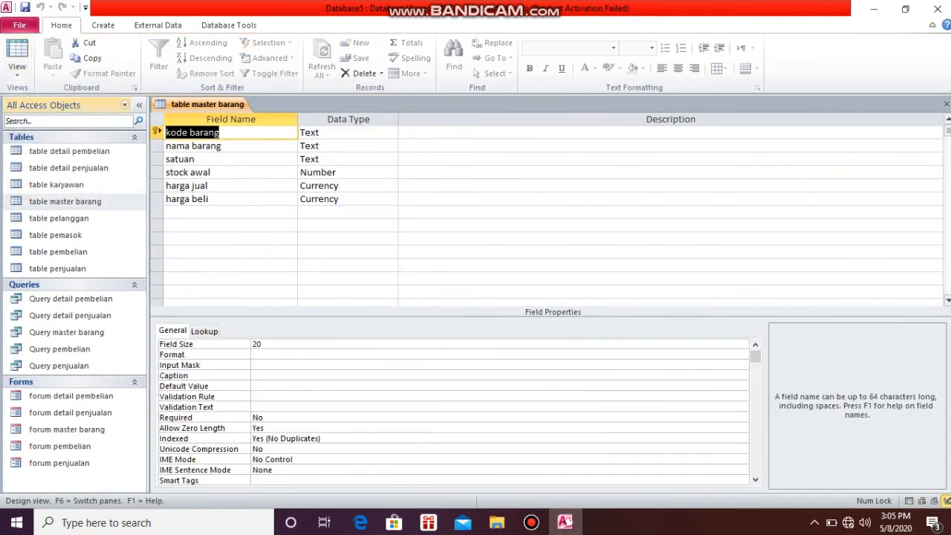
pyautogui.click(16, 71)
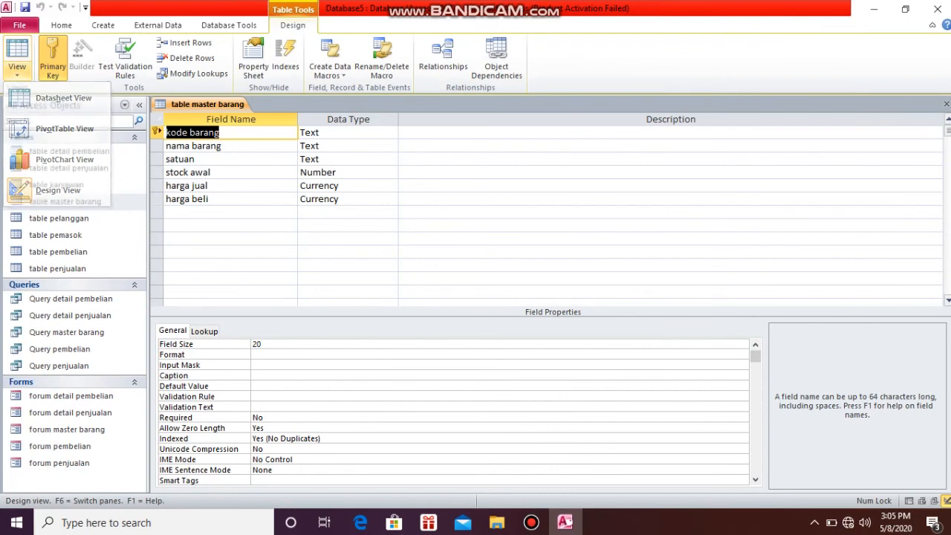
pyautogui.click(63, 98)
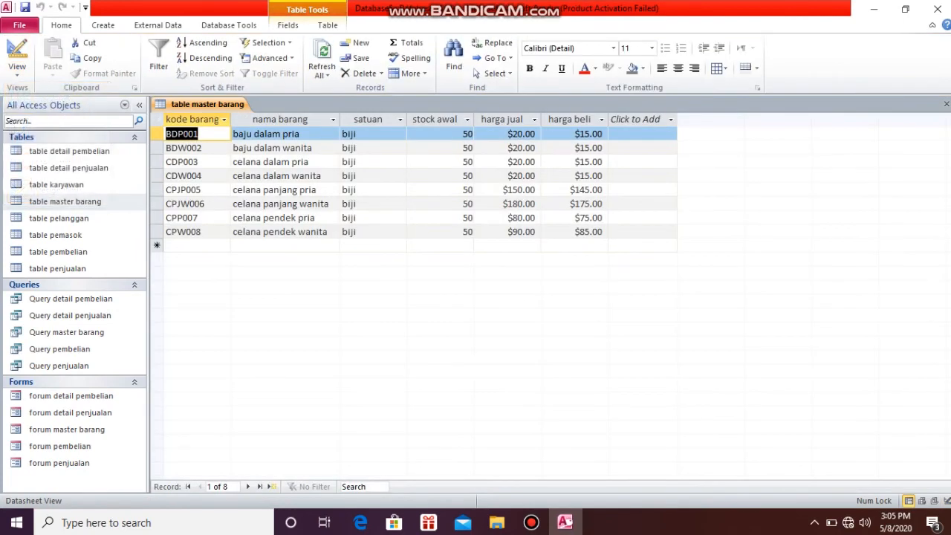
# Open table penjualan, table detail penjualan and table pelanggan to review their sales and customer records
pyautogui.moveTo(69, 151); pyautogui.dragTo(75, 179)
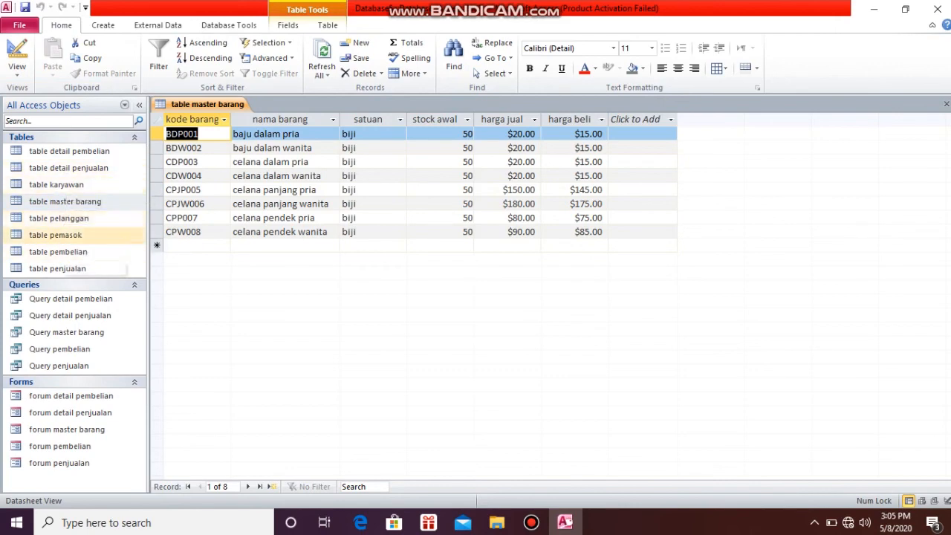
pyautogui.click(58, 268)
pyautogui.doubleClick(57, 268)
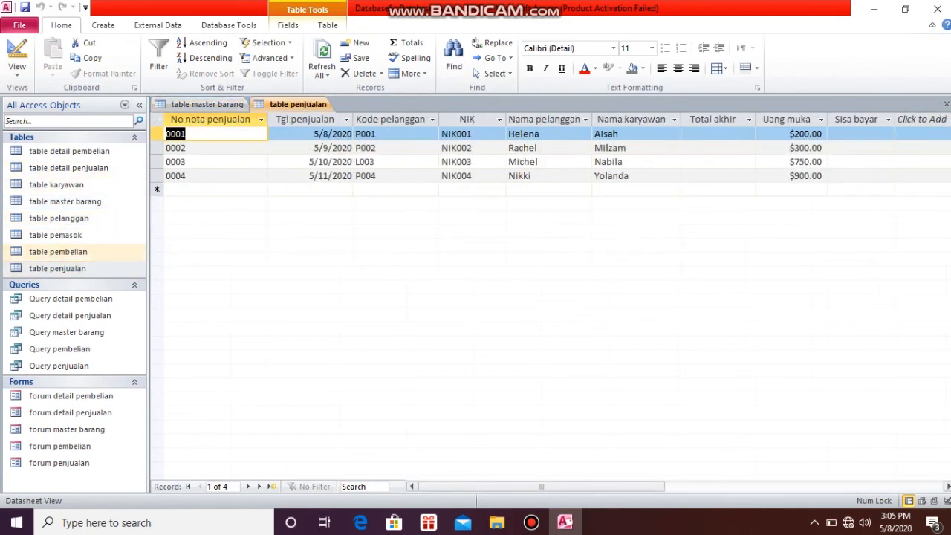
pyautogui.doubleClick(69, 168)
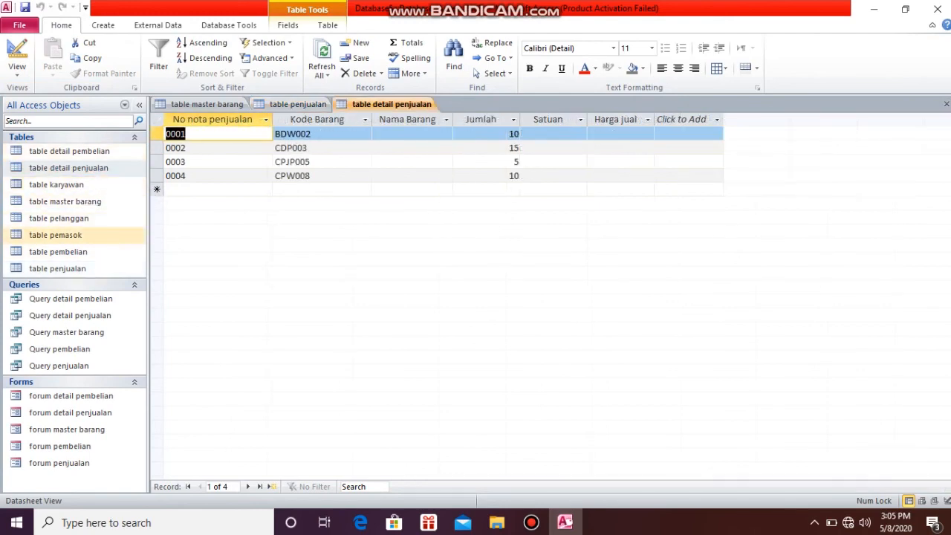
pyautogui.click(58, 218)
pyautogui.doubleClick(59, 218)
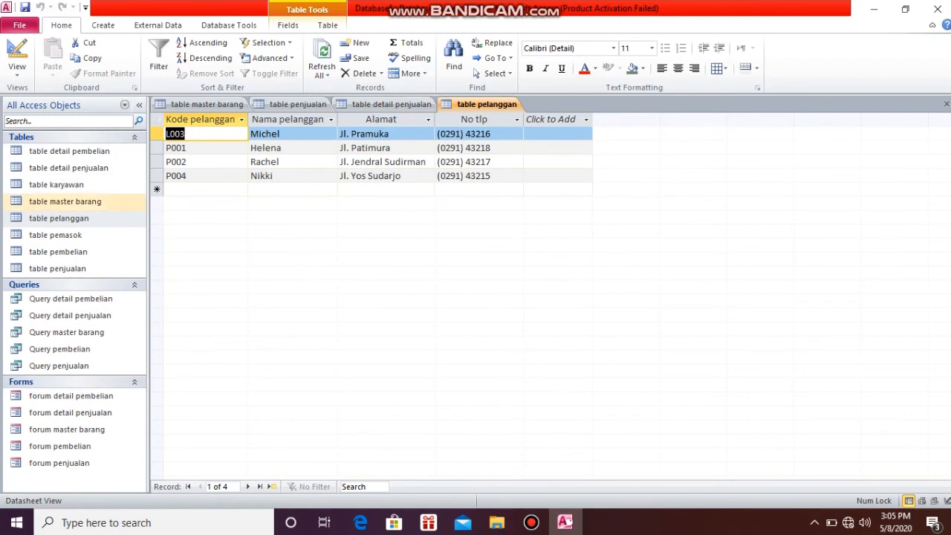
# Open table karyawan, table pembelian, table detail pembelian and table pemasok to review their records
pyautogui.doubleClick(56, 184)
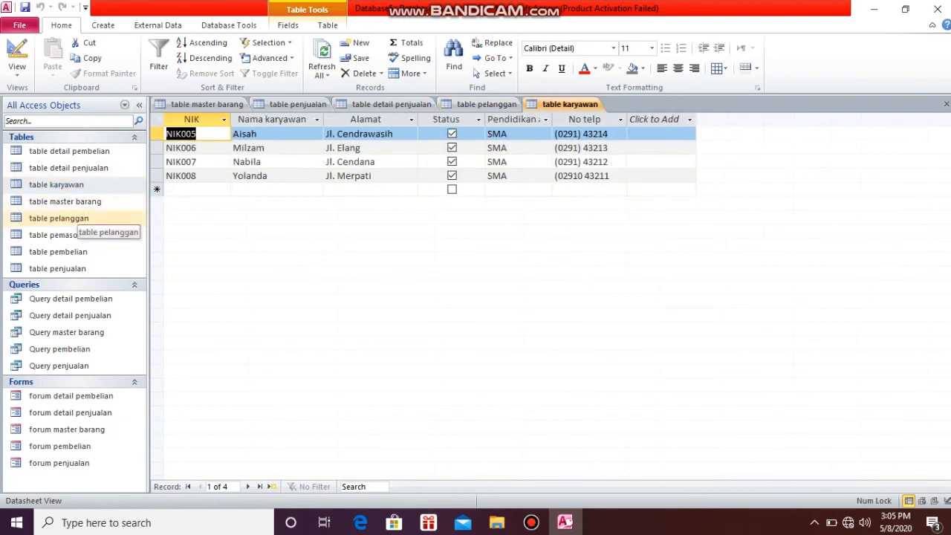
pyautogui.doubleClick(58, 251)
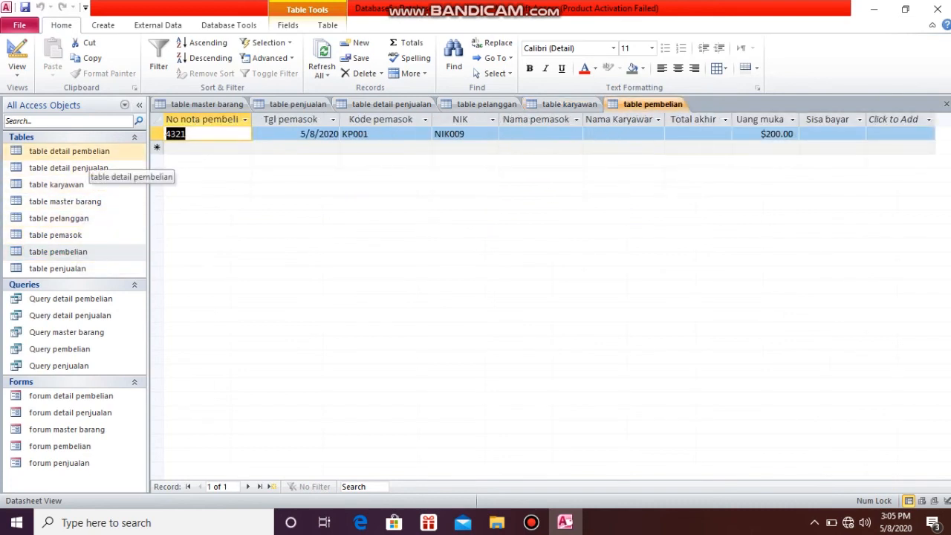
pyautogui.doubleClick(69, 151)
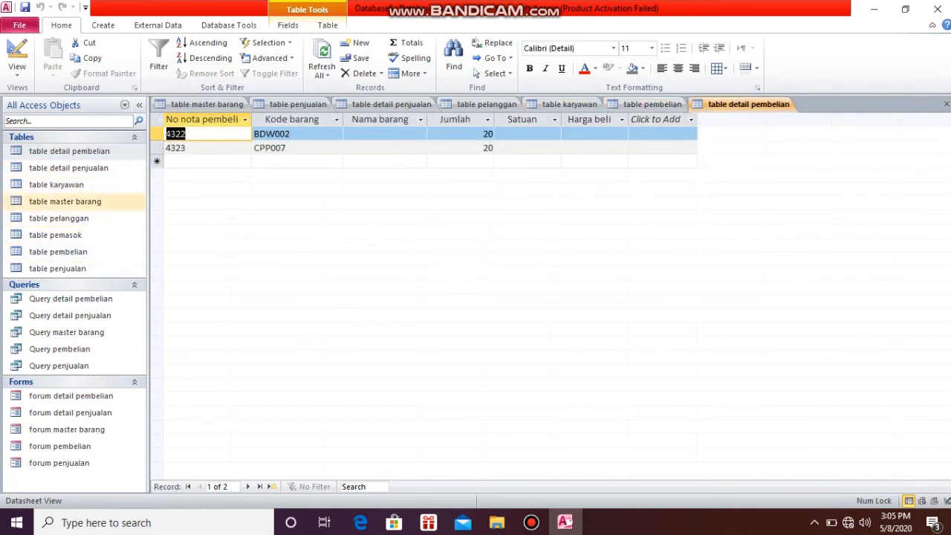
pyautogui.doubleClick(56, 234)
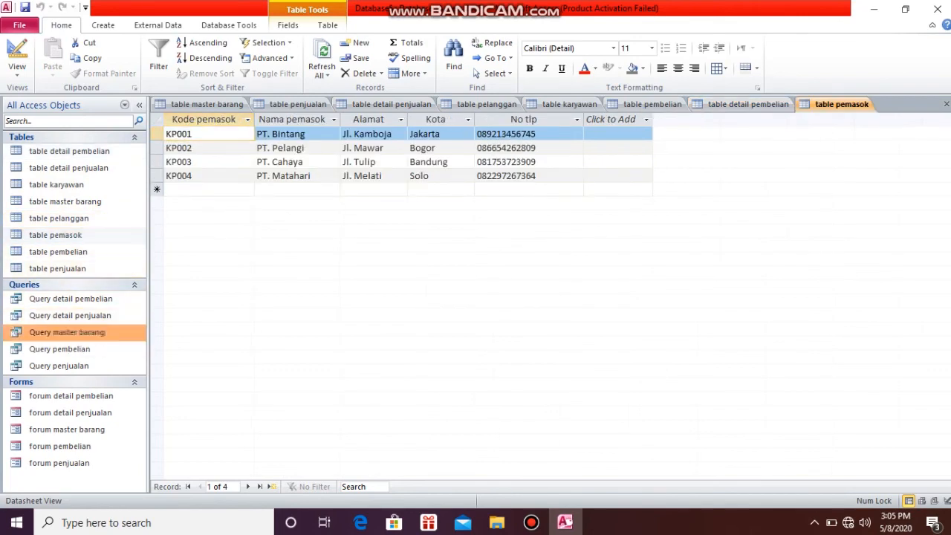
# Open Query master barang and examine its source table and fields in Design View
pyautogui.doubleClick(66, 333)
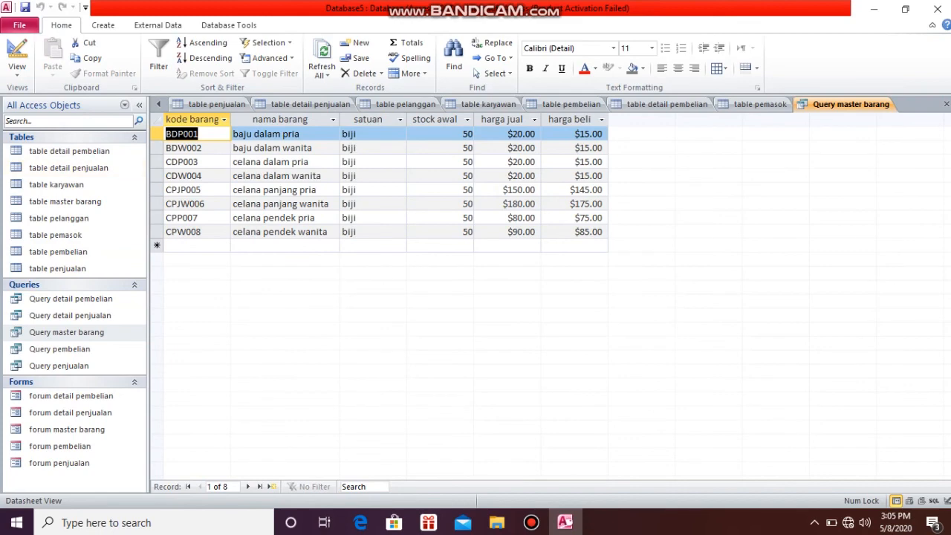
pyautogui.click(16, 58)
pyautogui.click(16, 58)
pyautogui.click(16, 58)
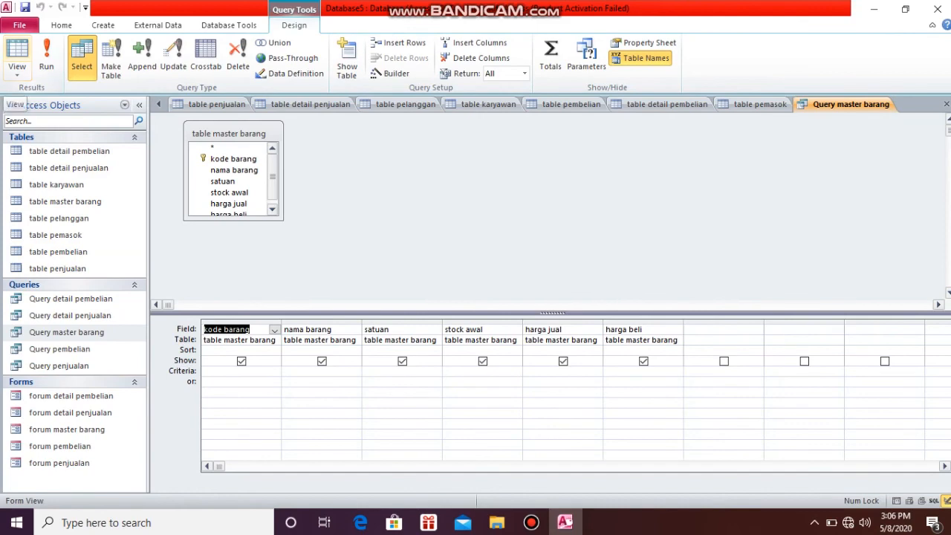
pyautogui.click(850, 105)
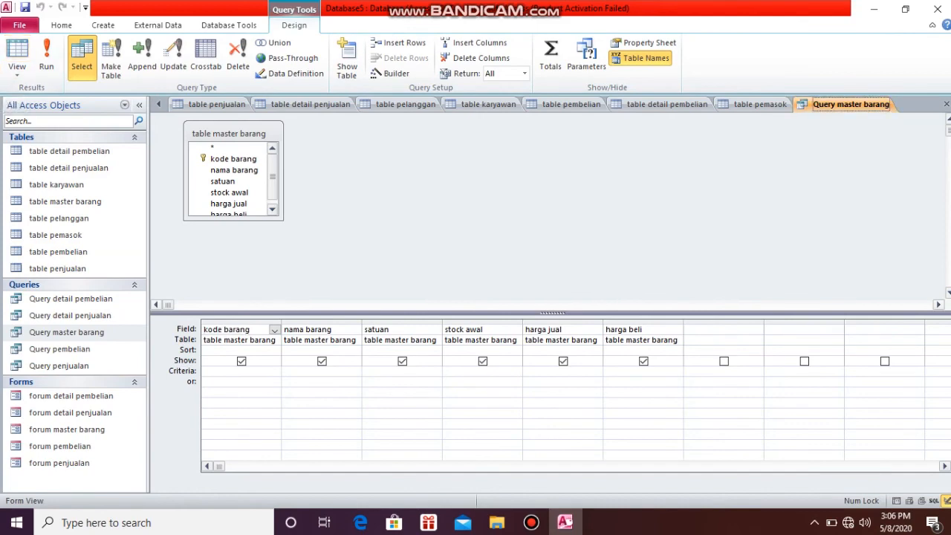
# Open Query penjualan and Query detail penjualan, and examine the design of each sales query
pyautogui.doubleClick(59, 366)
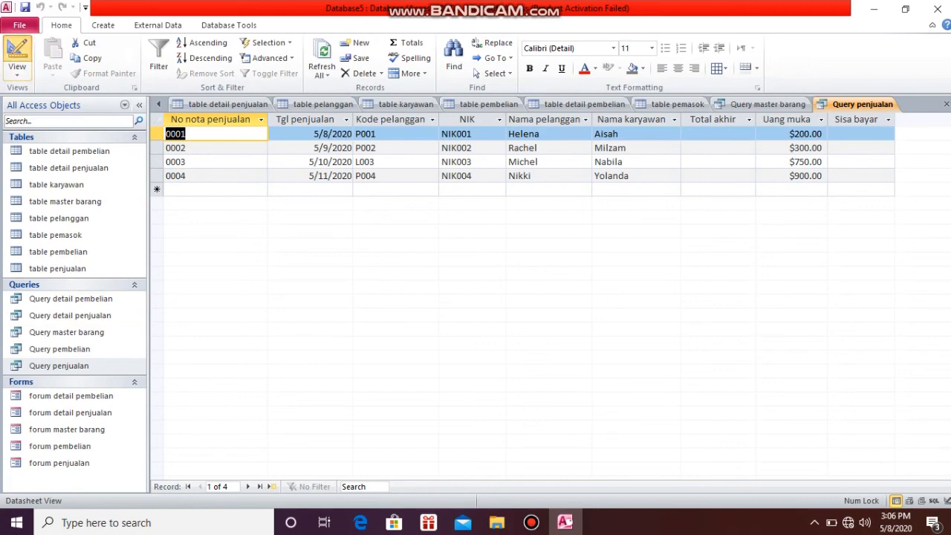
pyautogui.click(17, 52)
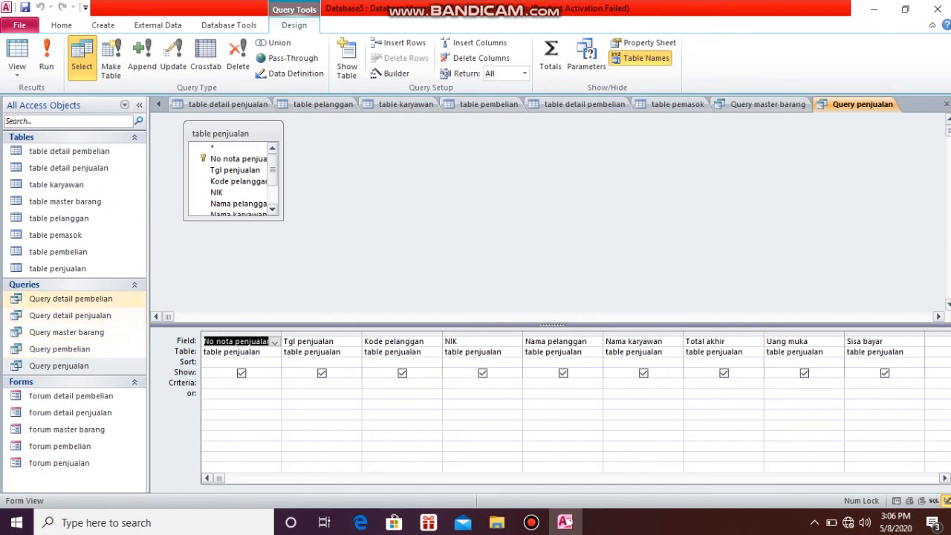
pyautogui.click(70, 315)
pyautogui.doubleClick(70, 315)
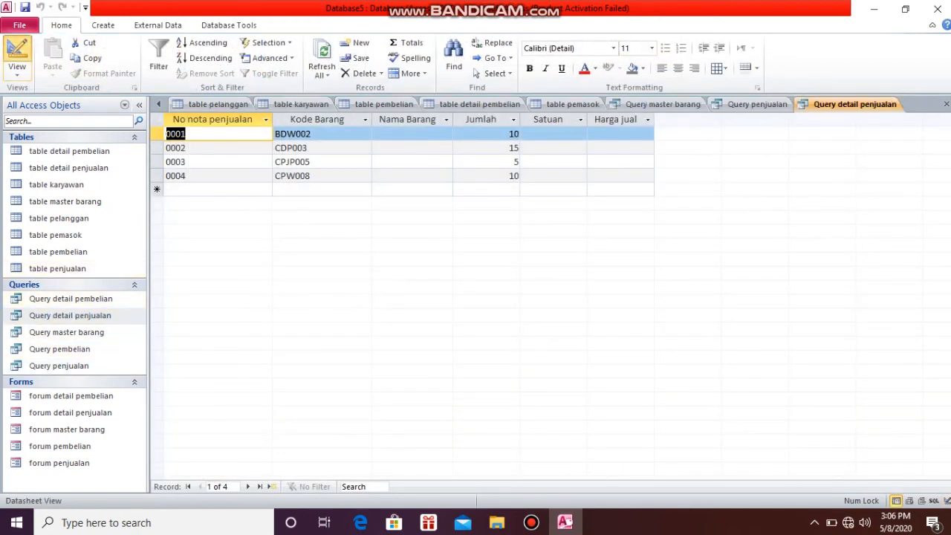
pyautogui.click(16, 52)
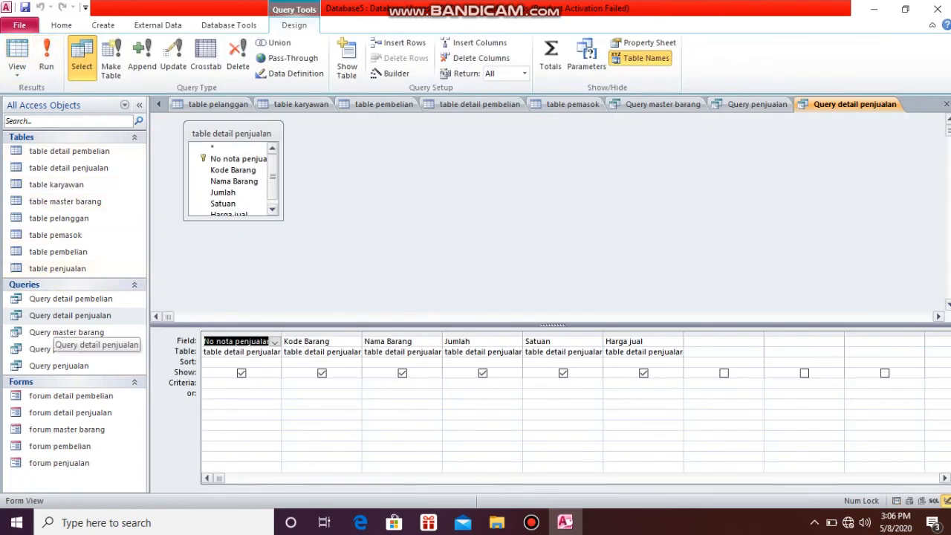
# Open Query pembelian and Query detail pembelian, and examine the design of each purchase query
pyautogui.doubleClick(59, 349)
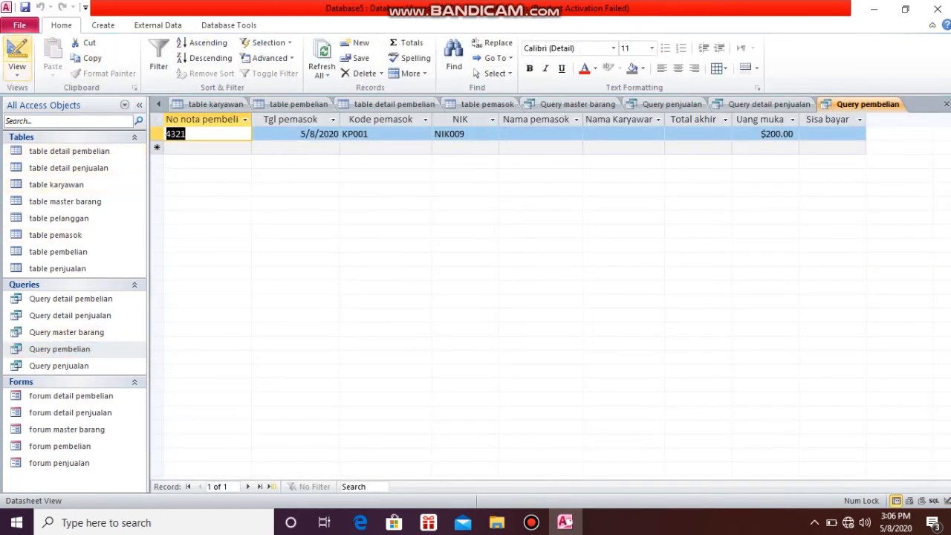
pyautogui.click(16, 56)
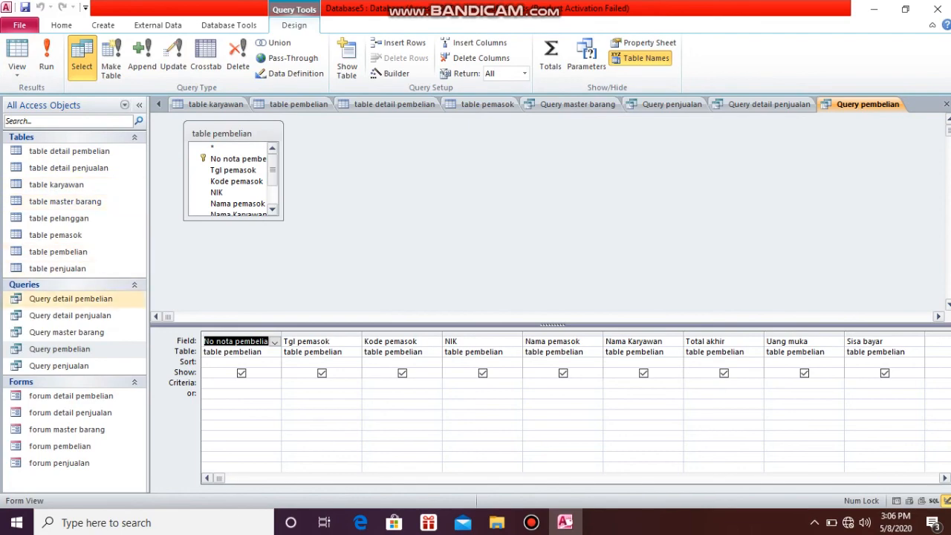
pyautogui.doubleClick(72, 298)
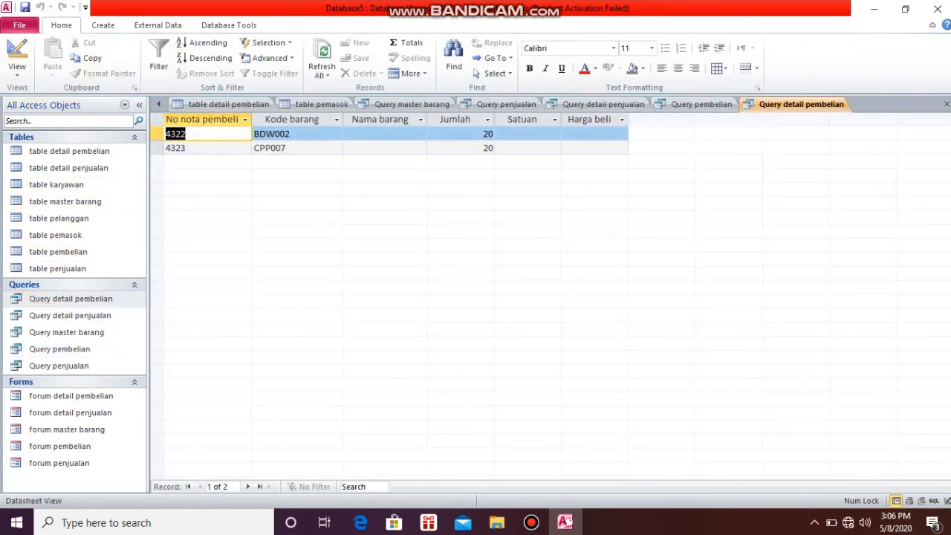
pyautogui.click(16, 53)
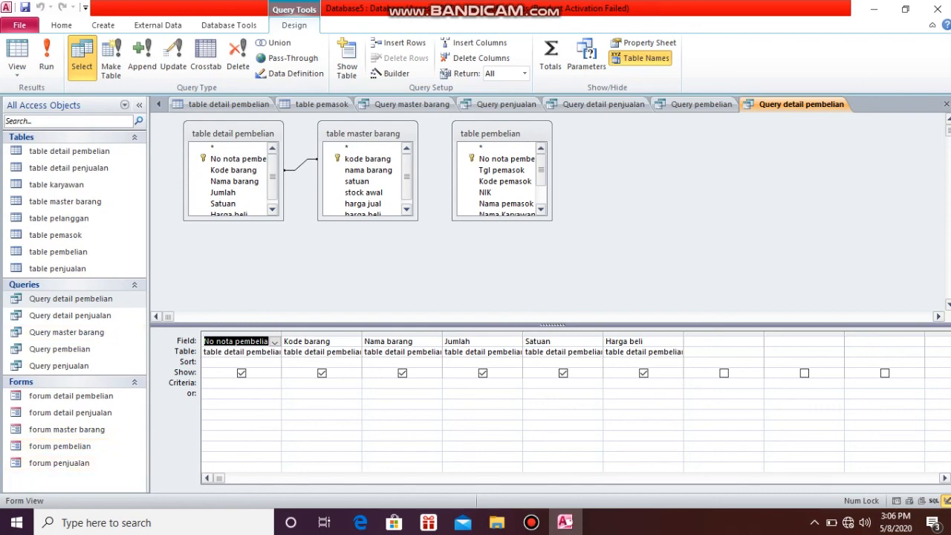
# Open forum master barang and examine its records in Layout View
pyautogui.doubleClick(67, 430)
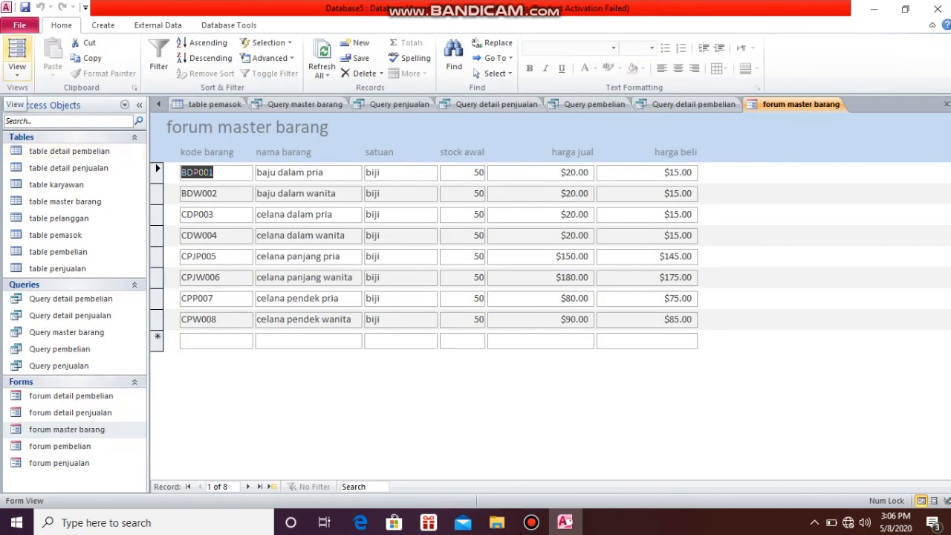
pyautogui.click(17, 50)
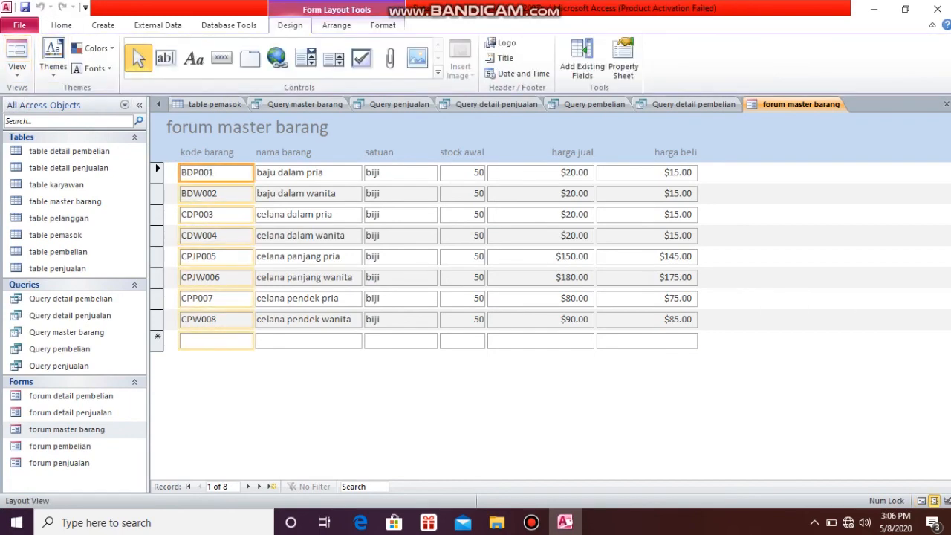
pyautogui.click(308, 341)
pyautogui.click(297, 401)
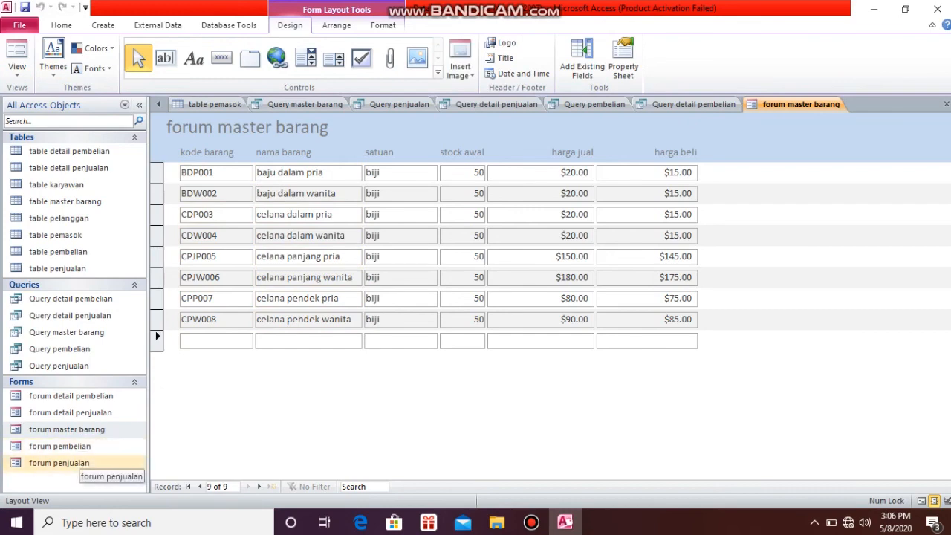
# Open forum penjualan, forum detail penjualan, forum detail pembelian and forum pembelian to review their records
pyautogui.click(60, 463)
pyautogui.doubleClick(60, 463)
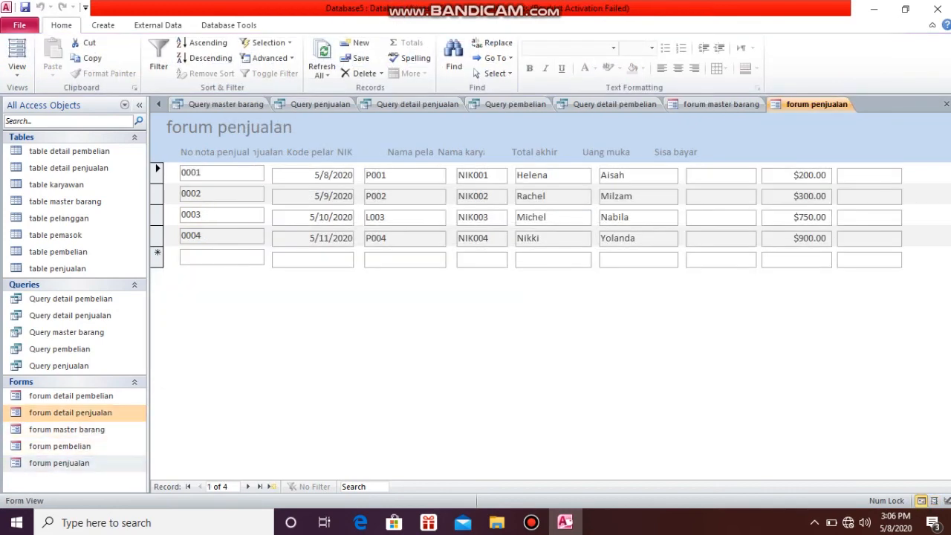
pyautogui.doubleClick(70, 412)
pyautogui.doubleClick(71, 396)
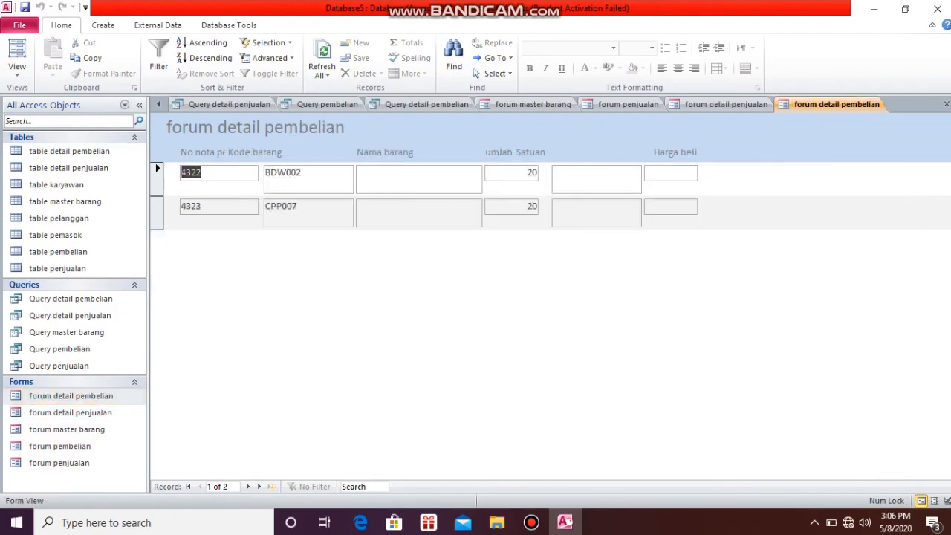
pyautogui.doubleClick(59, 446)
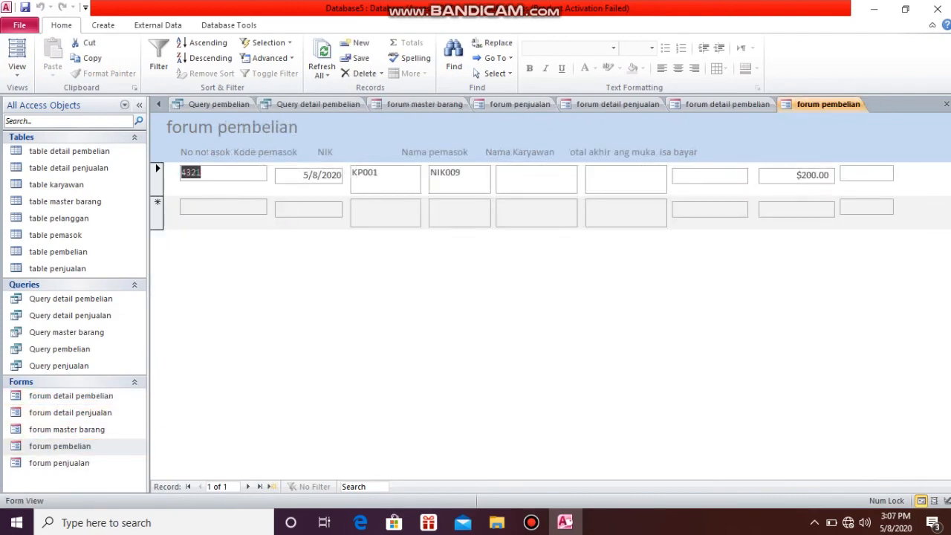